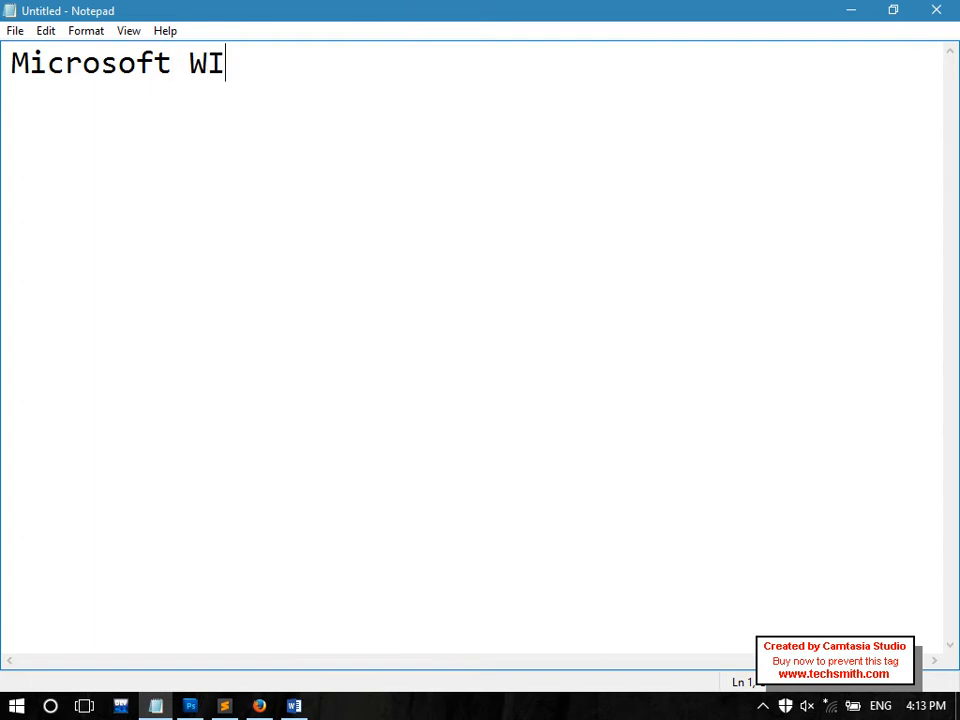
Type the title 'Microsoft Windows Lecture:5' and underline it with a row of equals signs
{"action": "key", "text": "BackSpace"}
{"action": "key", "text": "BackSpace"}
{"action": "key", "text": "BackSpace"}
{"action": "key", "text": "BackSpace"}
{"action": "key", "text": "BackSpace"}
{"action": "type", "text": "ind"}
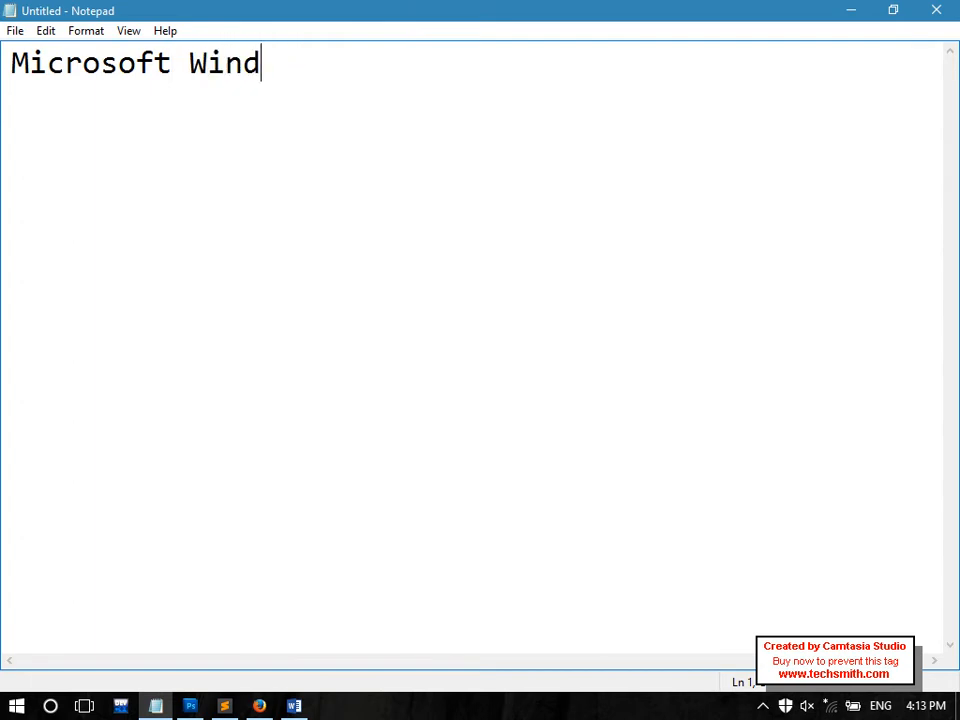
{"action": "type", "text": "ows Lecture"}
{"action": "key", "text": "BackSpace"}
{"action": "type", "text": ":5"}
{"action": "key", "text": "Return"}
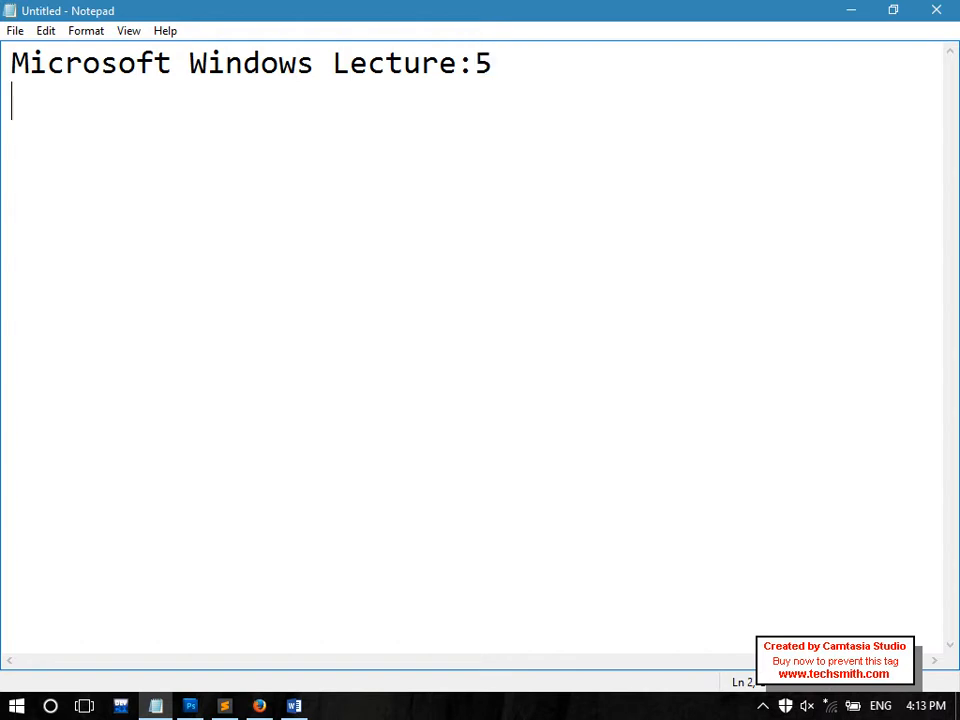
{"action": "type", "text": "=========================="}
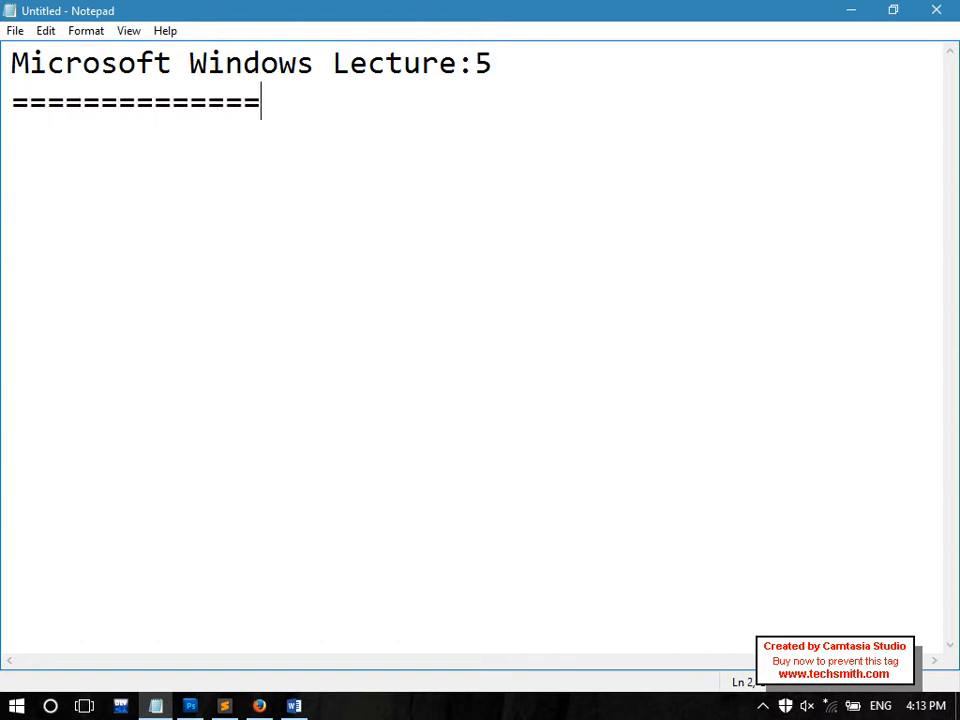
{"action": "type", "text": "="}
{"action": "key", "text": "Return"}
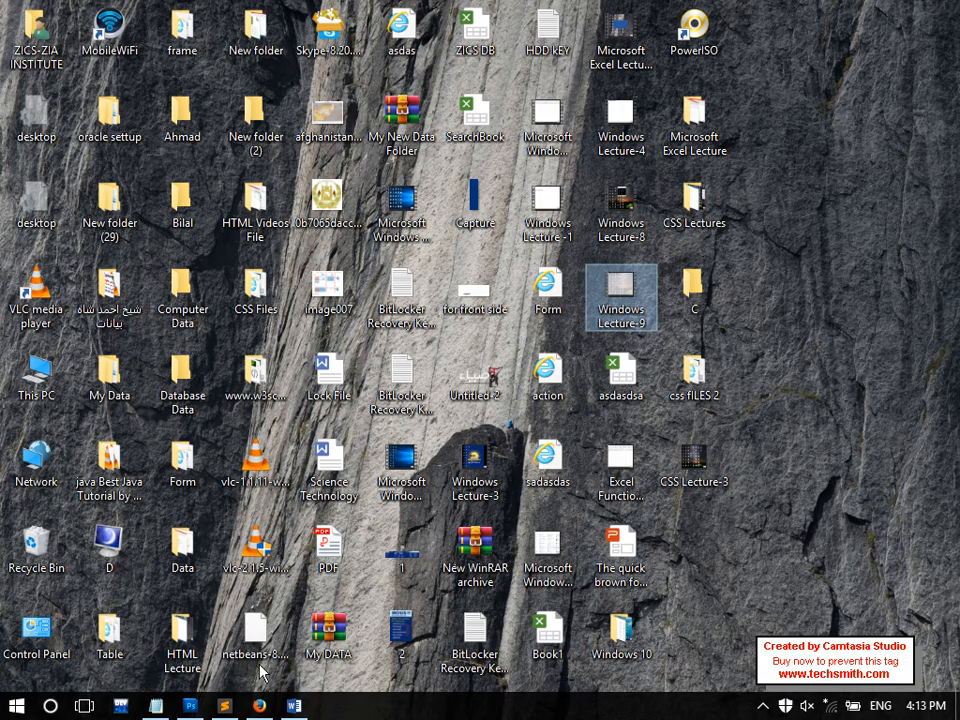
{"action": "double_click", "coordinate": [68, 658]}
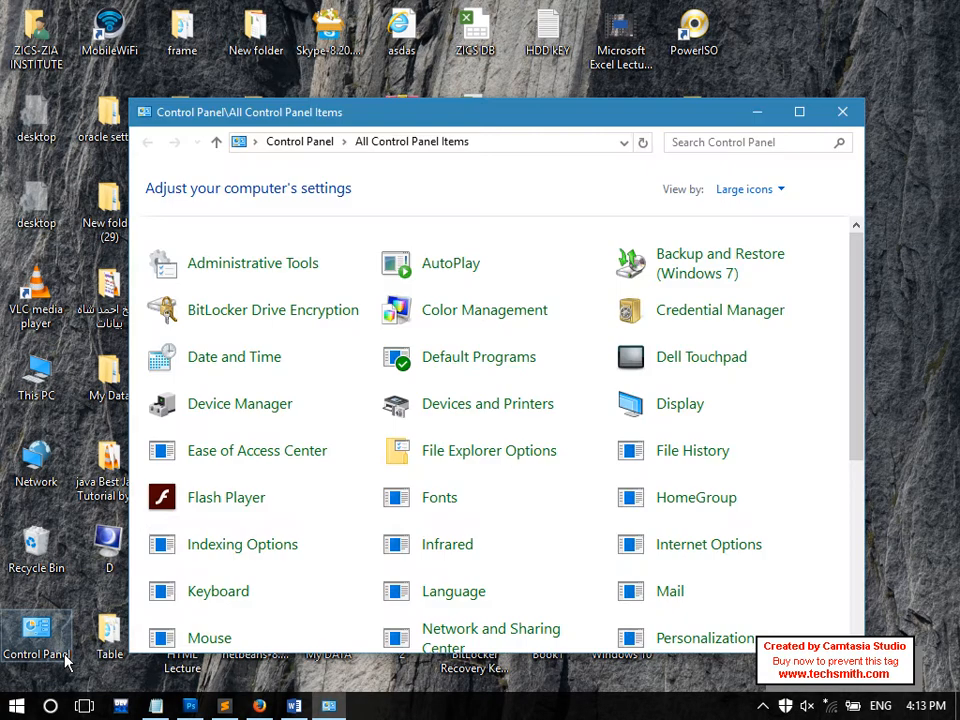
{"action": "left_click", "coordinate": [843, 113]}
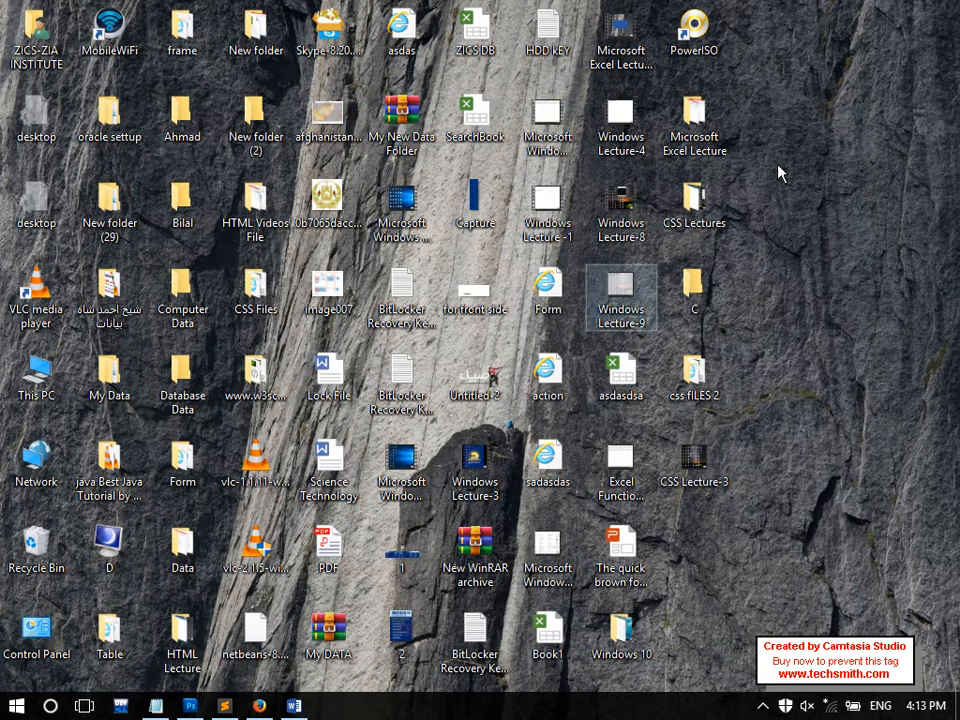
{"action": "double_click", "coordinate": [50, 633]}
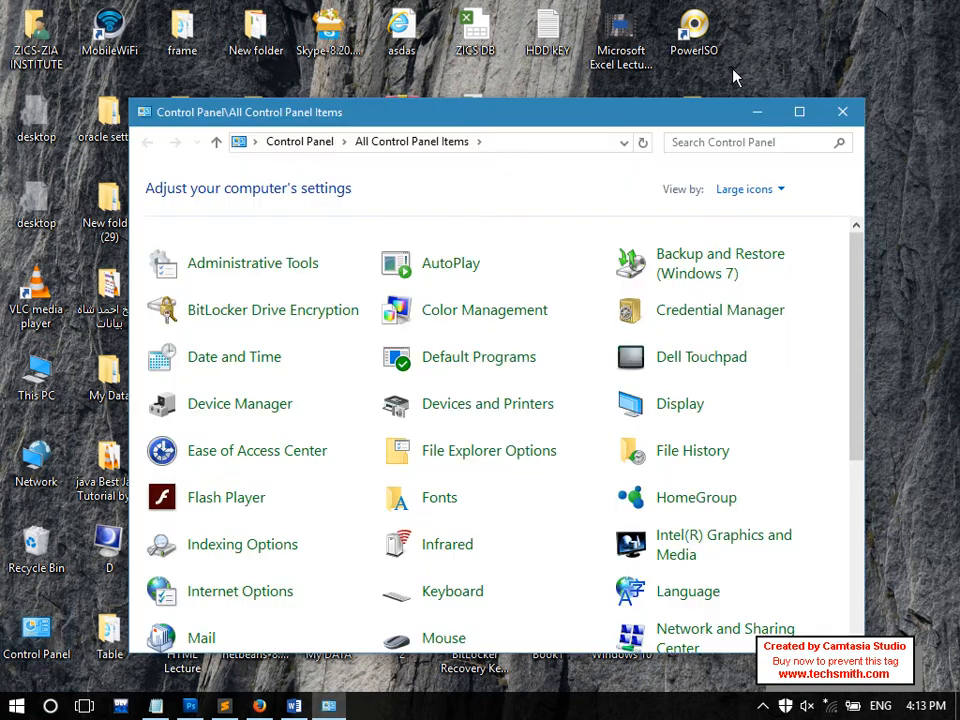
{"action": "left_click", "coordinate": [842, 112]}
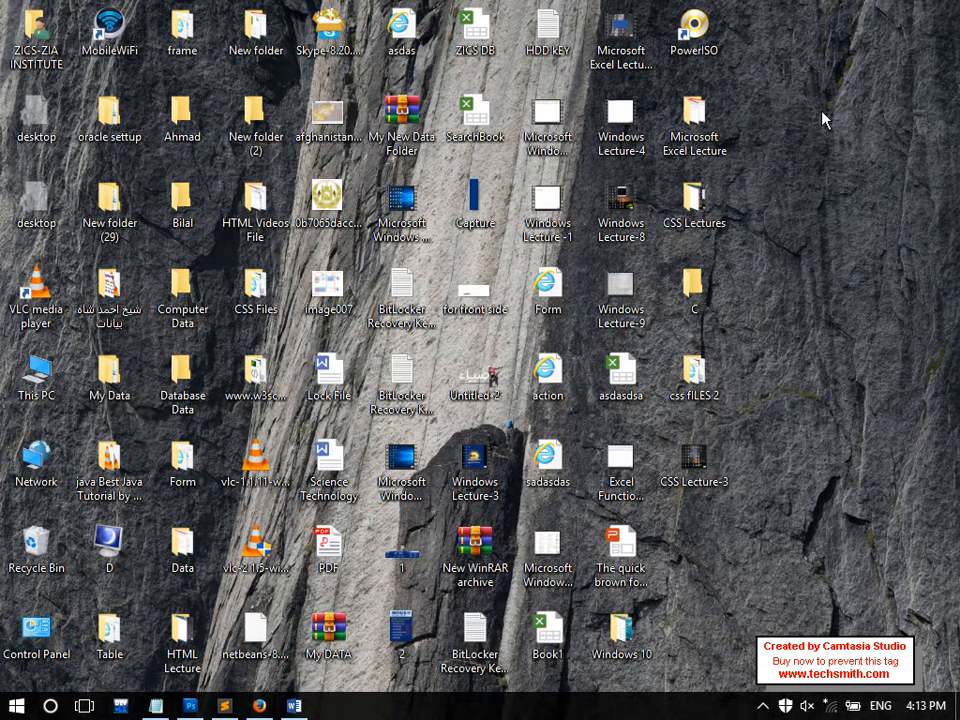
{"action": "right_click", "coordinate": [797, 62]}
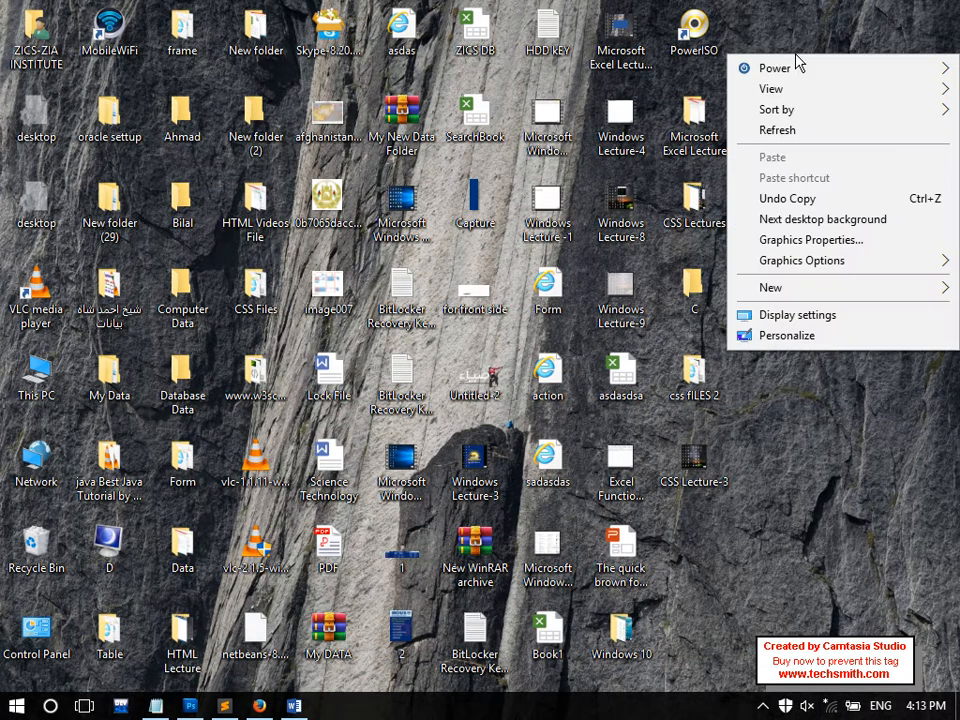
{"action": "left_click", "coordinate": [814, 340]}
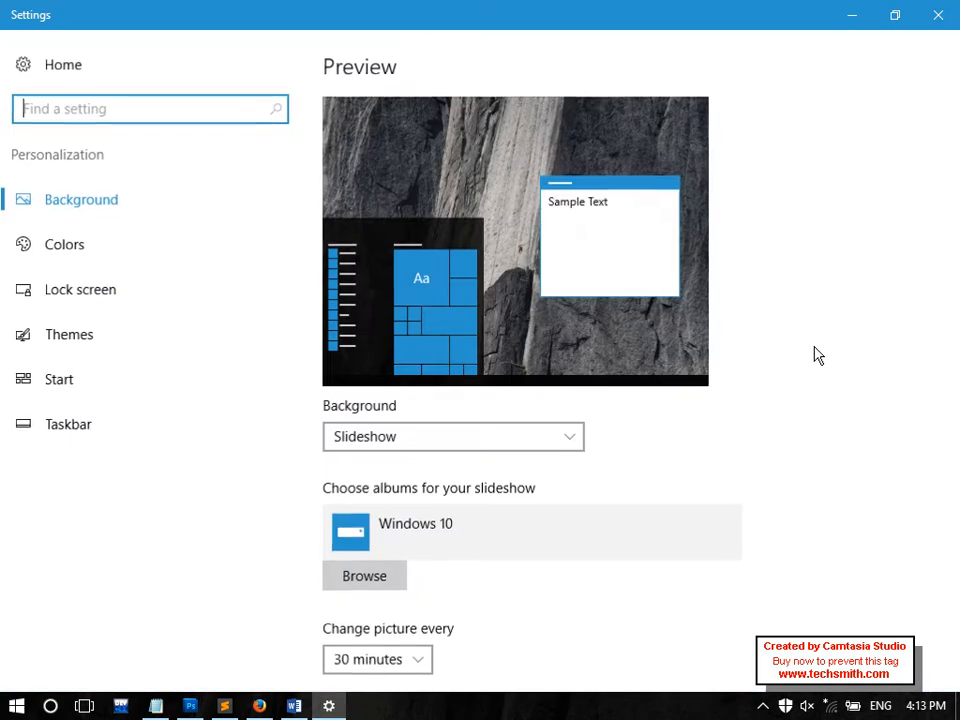
{"action": "left_click", "coordinate": [176, 336]}
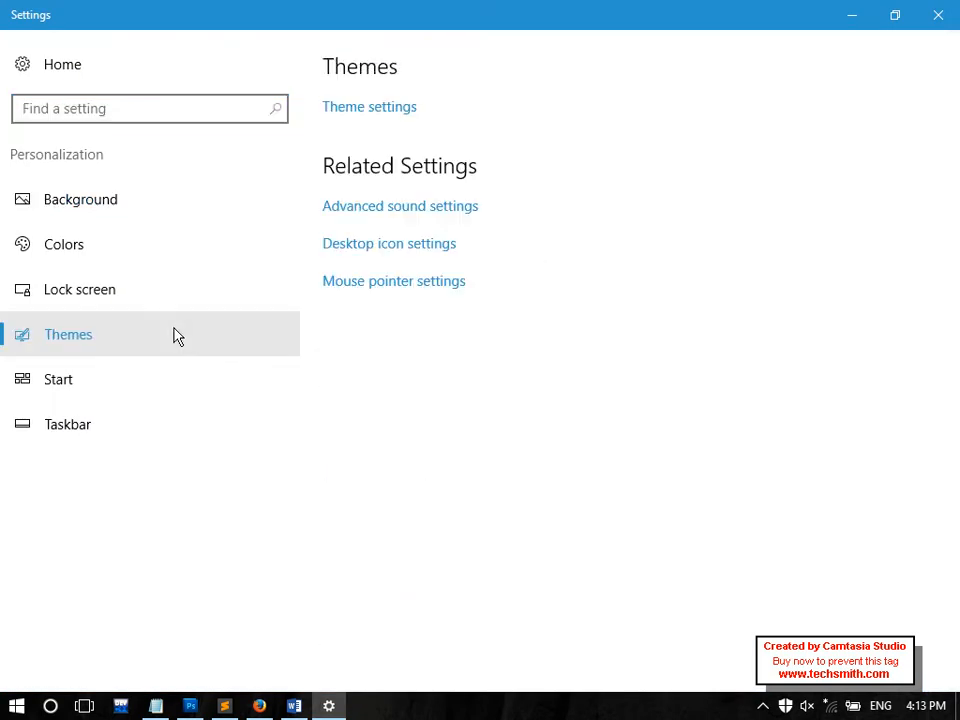
{"action": "left_click", "coordinate": [369, 245]}
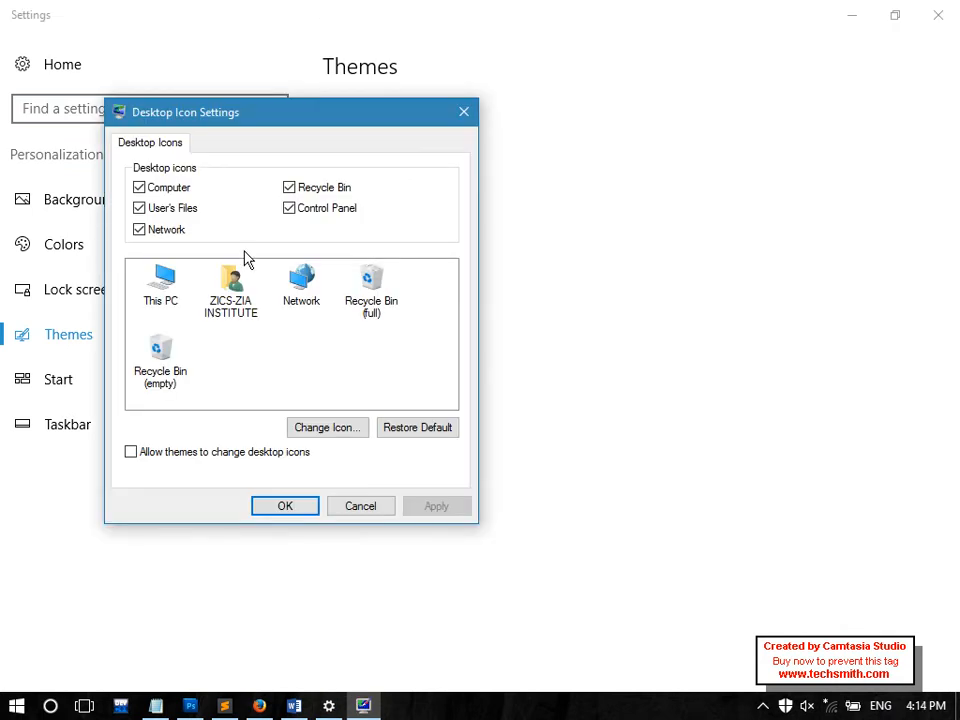
{"action": "left_click", "coordinate": [318, 214]}
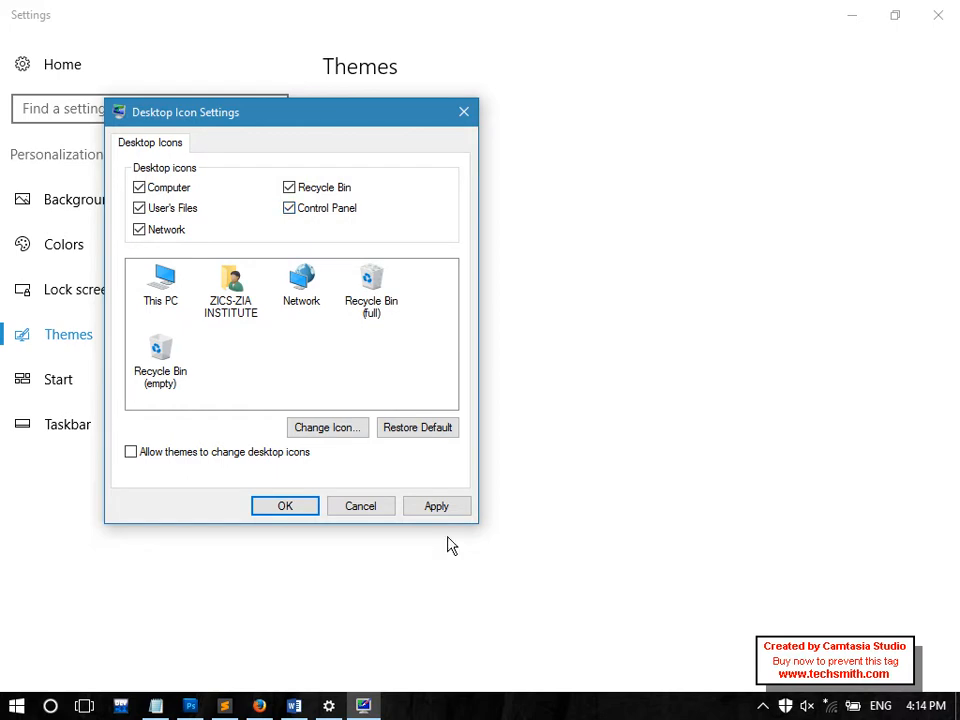
{"action": "left_click", "coordinate": [291, 509]}
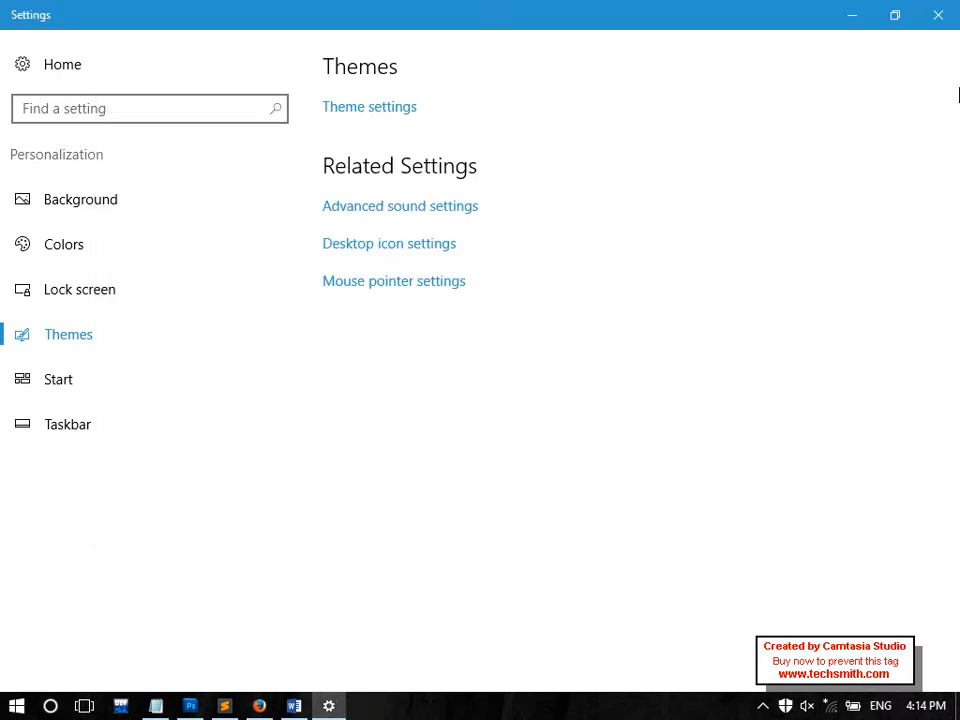
{"action": "left_click", "coordinate": [938, 15]}
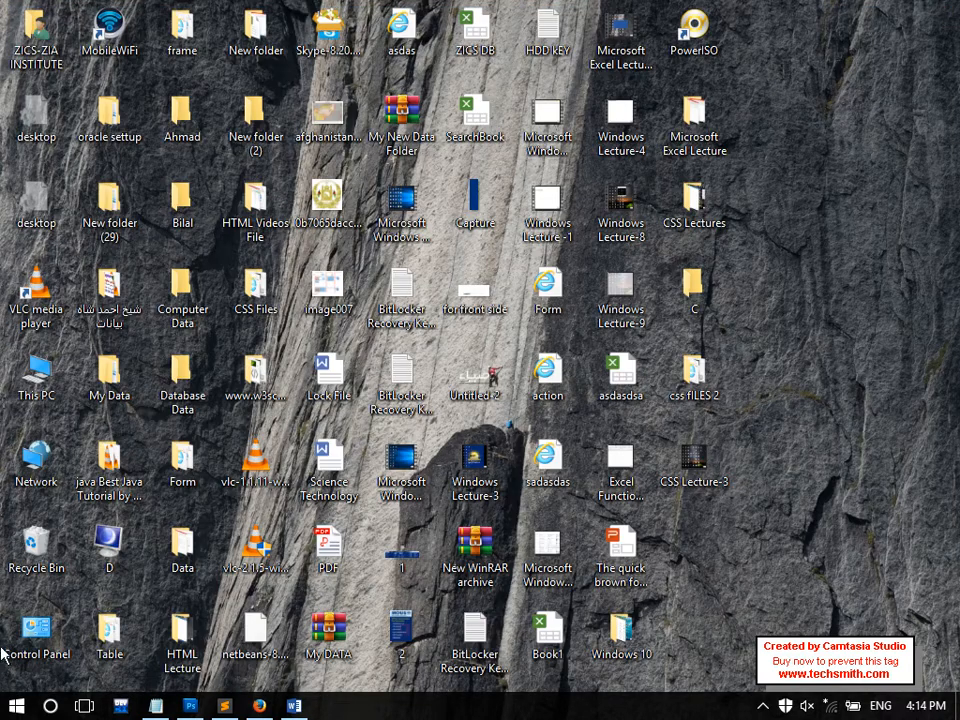
Open Control Panel from its desktop icon, maximize it, then switch back to Notepad
{"action": "double_click", "coordinate": [28, 651]}
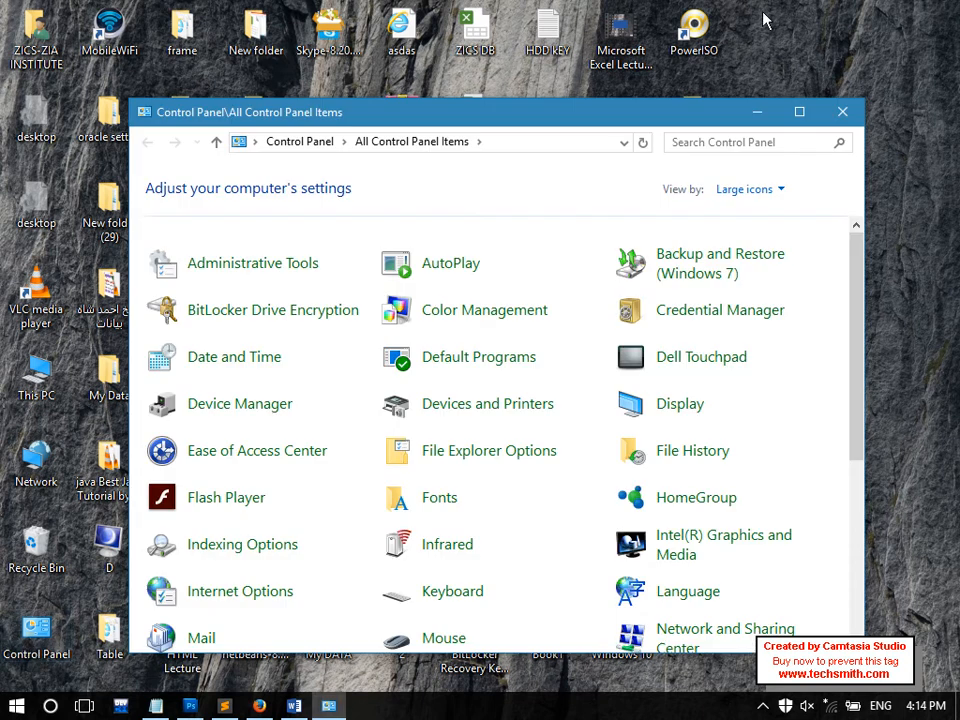
{"action": "double_click", "coordinate": [692, 111]}
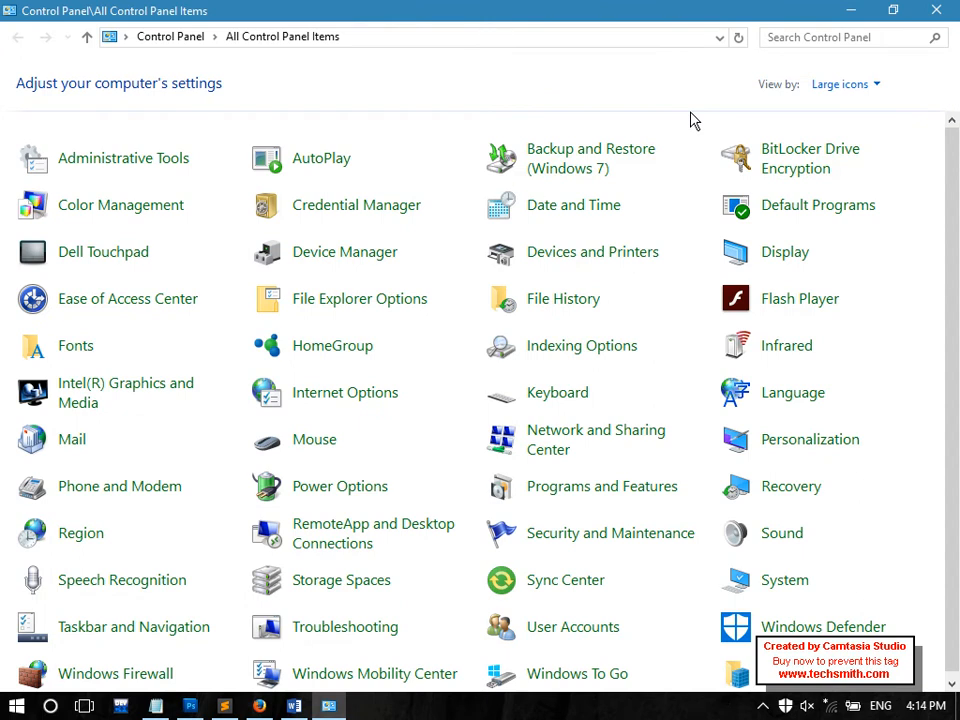
{"action": "left_click", "coordinate": [156, 706]}
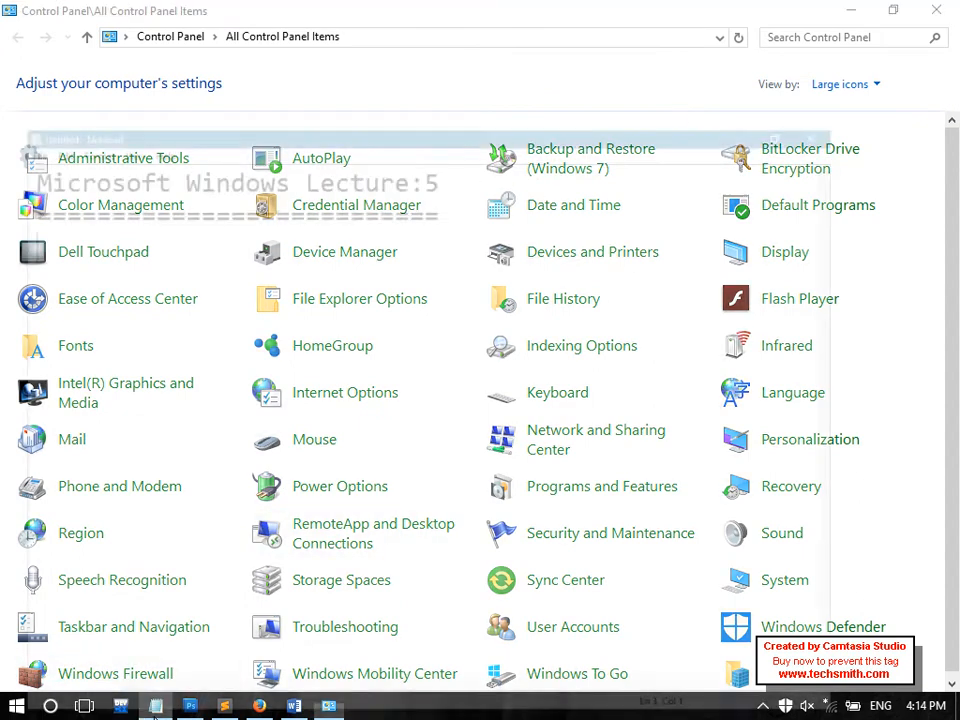
Add the heading 'Control Penal' on the empty line under the equals row
{"action": "left_click", "coordinate": [551, 82]}
{"action": "left_click", "coordinate": [475, 154]}
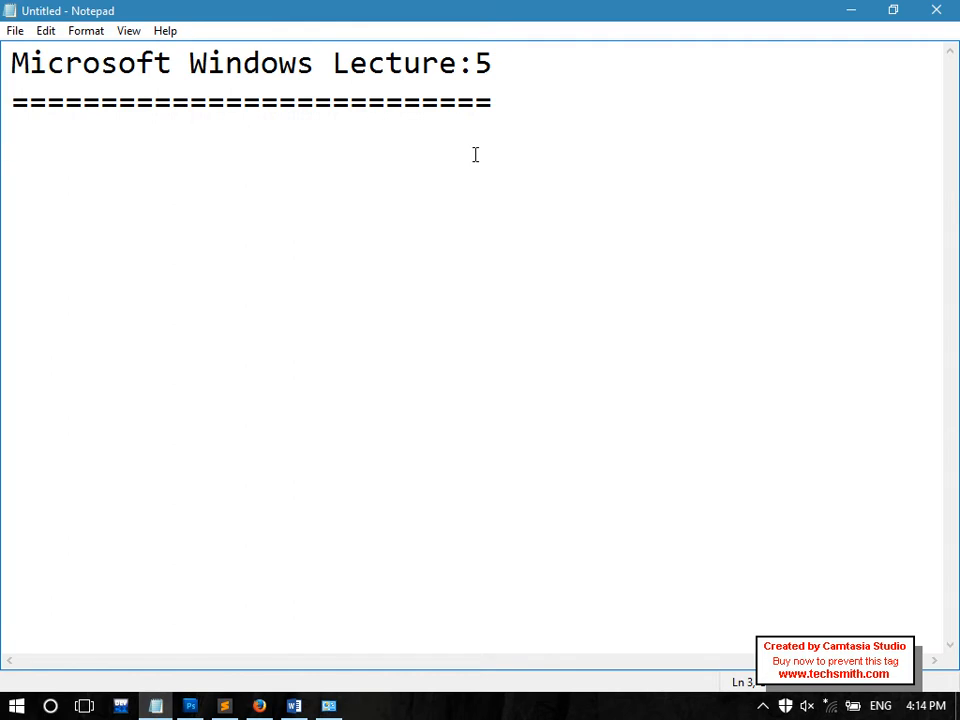
{"action": "type", "text": "Cont"}
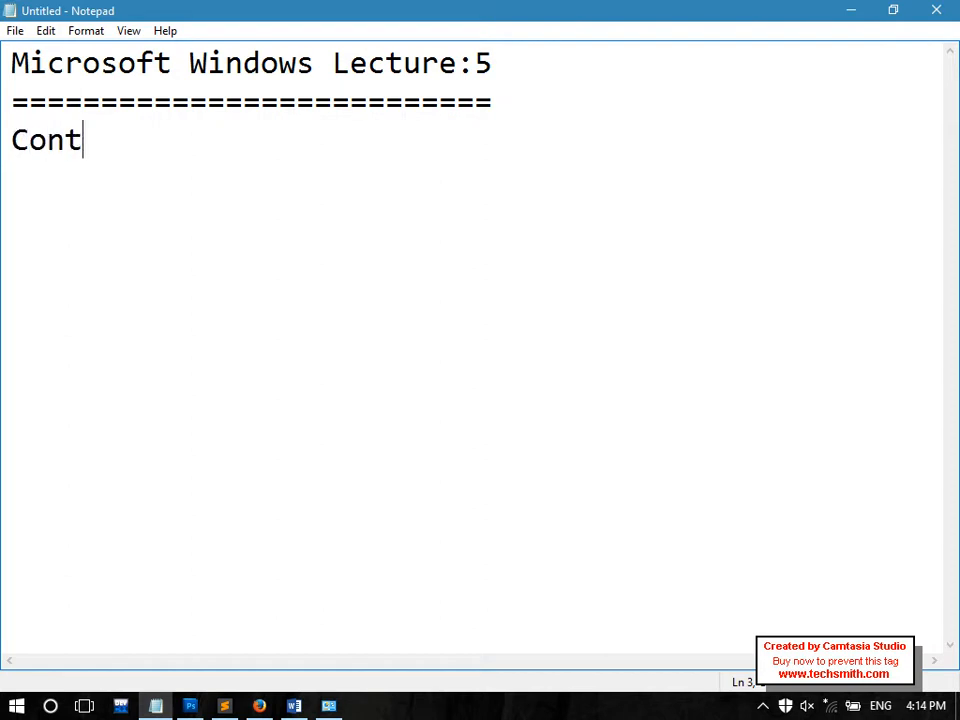
{"action": "type", "text": "rol Penal"}
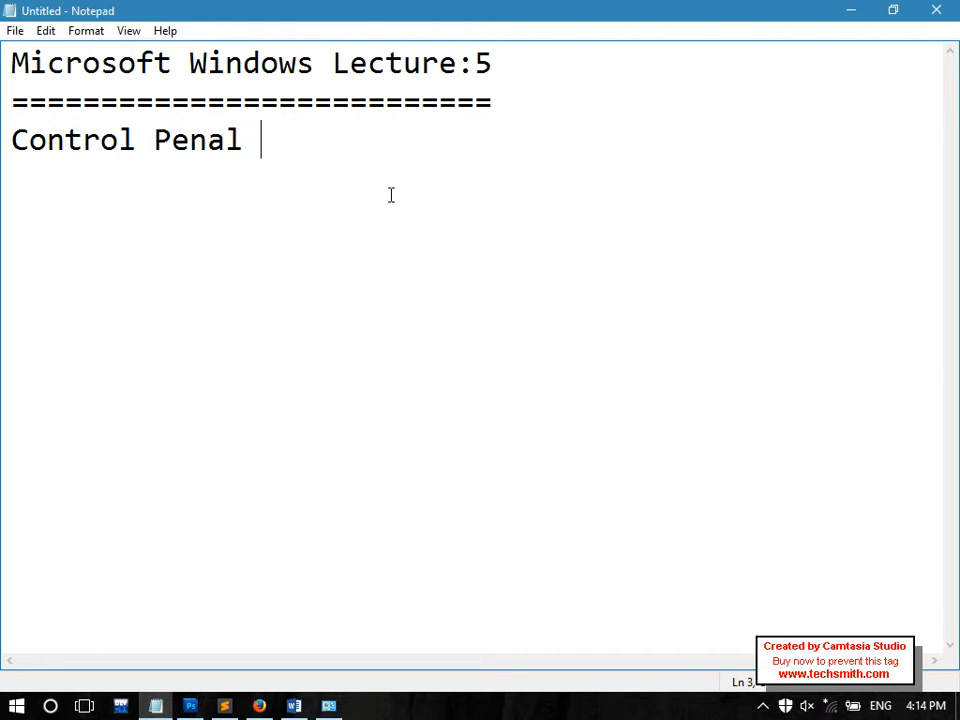
{"action": "left_click_drag", "start_coordinate": [364, 191], "coordinate": [7, 165]}
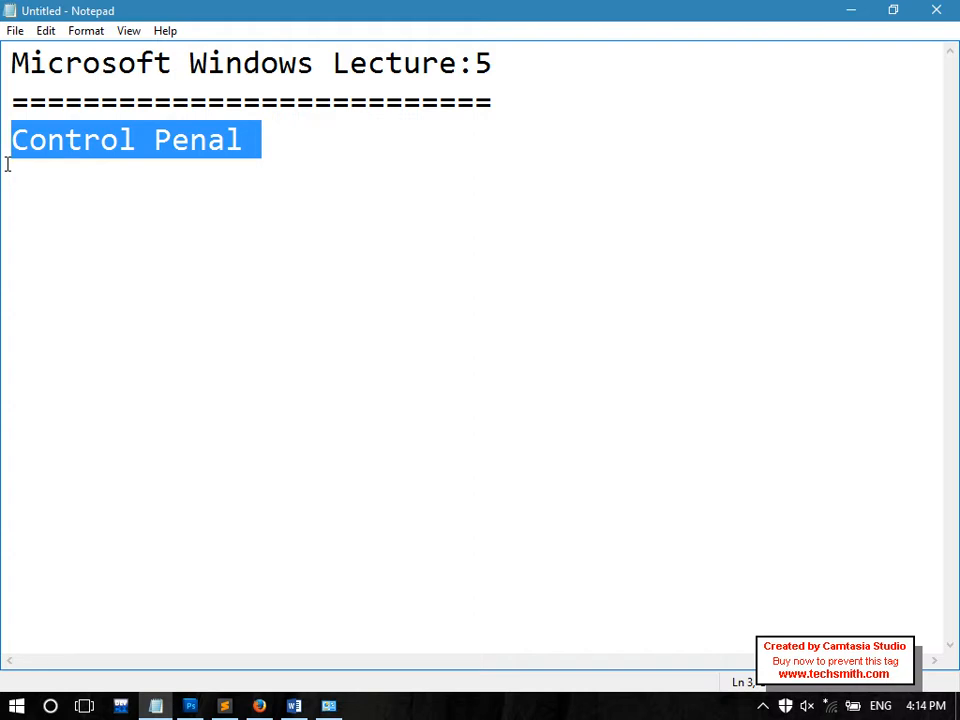
{"action": "left_click", "coordinate": [69, 169]}
{"action": "left_click_drag", "start_coordinate": [268, 163], "coordinate": [3, 168]}
{"action": "left_click", "coordinate": [367, 180]}
Add the item '1-Bit Locker Drive Encryption' under the heading and show the desktop
{"action": "key", "text": "Return"}
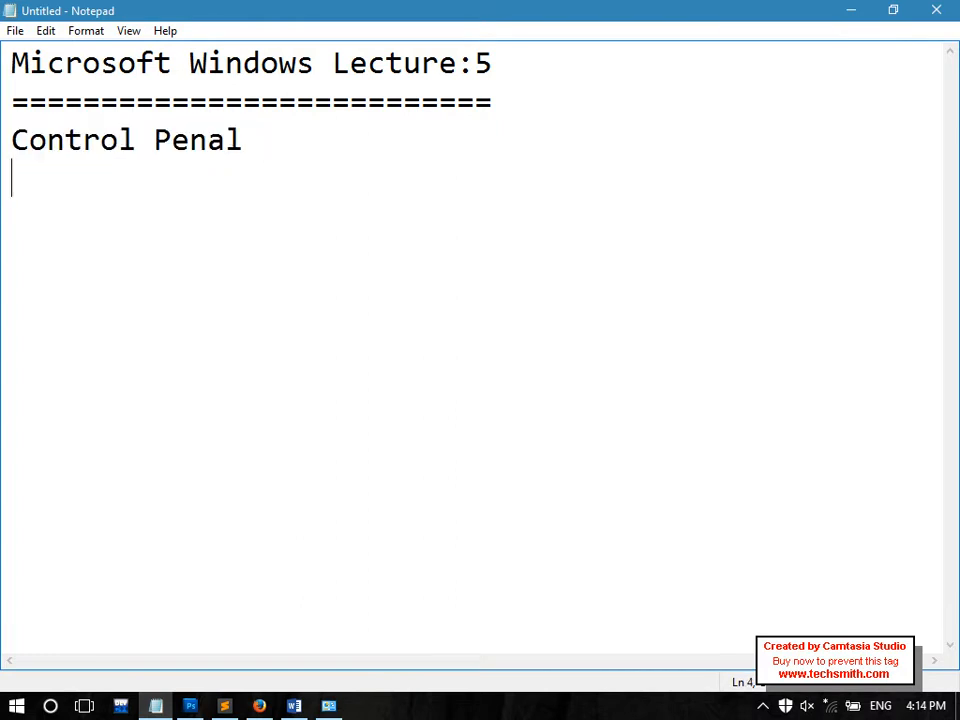
{"action": "type", "text": "-"}
{"action": "key", "text": "BackSpace"}
{"action": "type", "text": "1-"}
{"action": "type", "text": "Bit"}
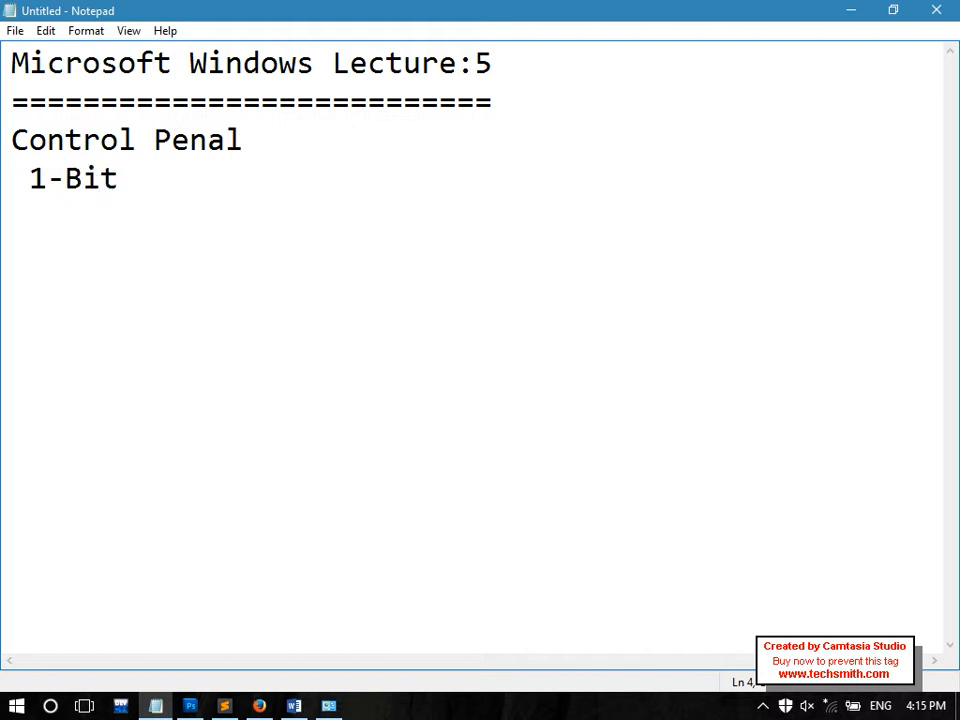
{"action": "type", "text": " Locker D"}
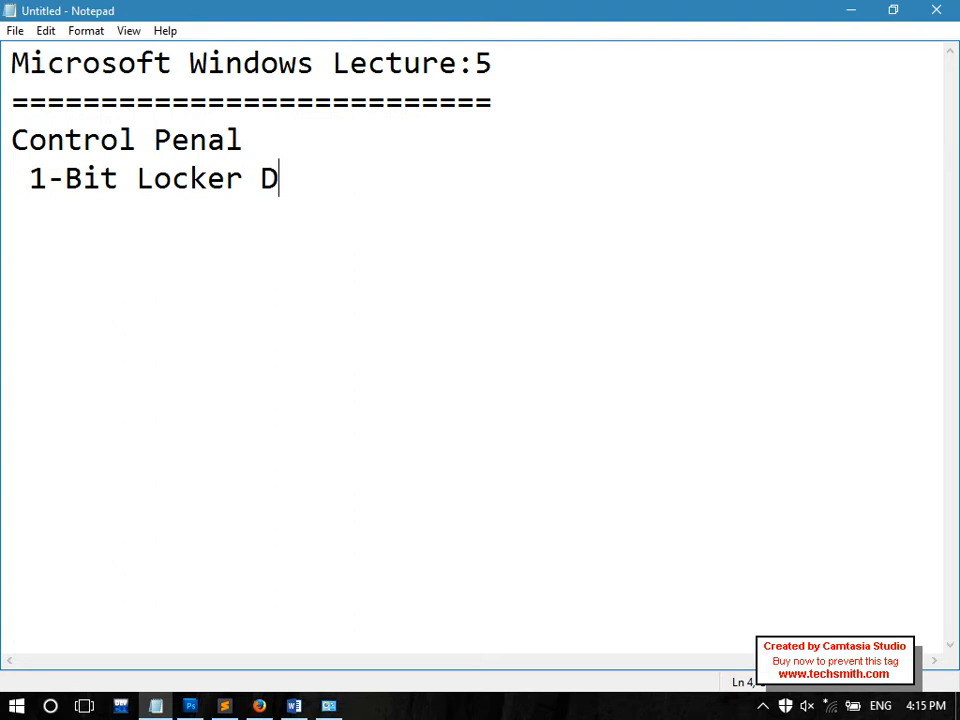
{"action": "type", "text": "rive Encryptui"}
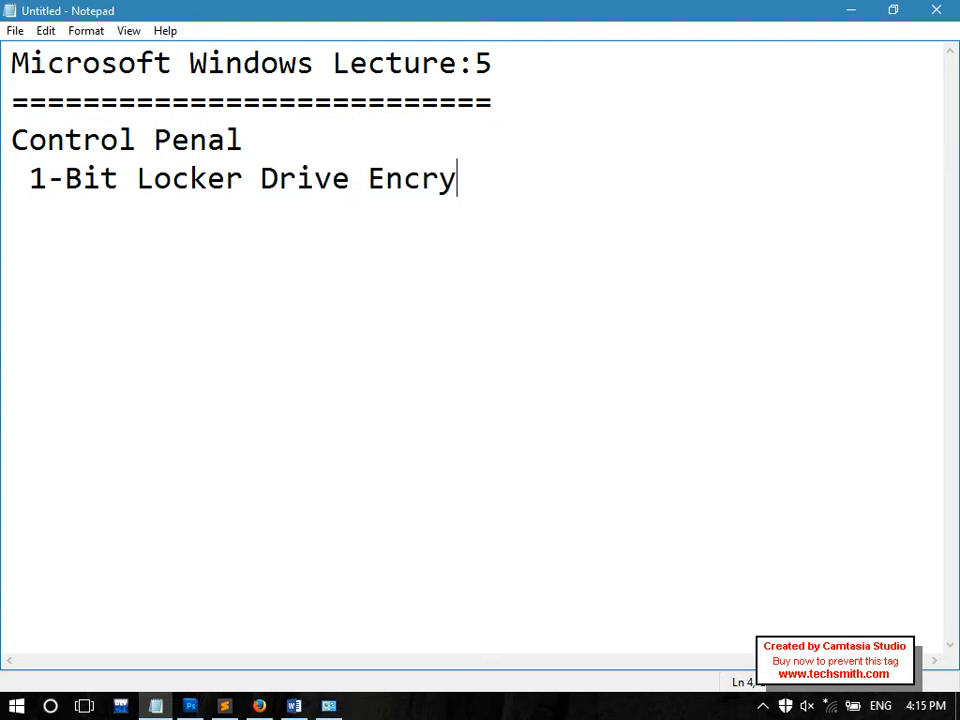
{"action": "key", "text": "BackSpace"}
{"action": "key", "text": "BackSpace"}
{"action": "type", "text": "ion"}
{"action": "key", "text": "Return"}
{"action": "key", "text": "Return"}
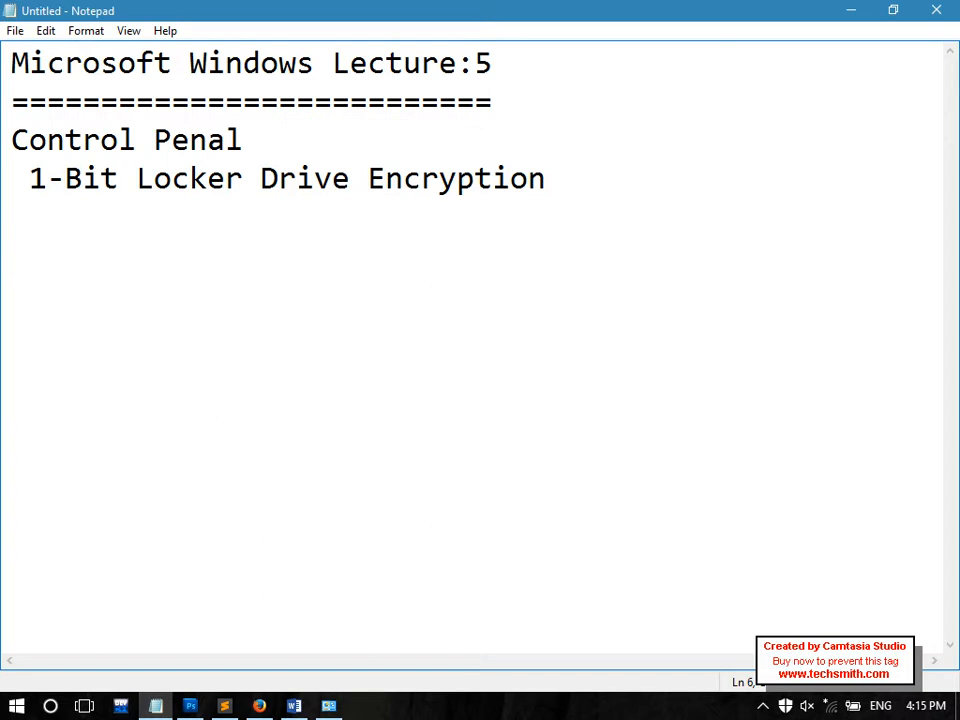
{"action": "left_click", "coordinate": [958, 708]}
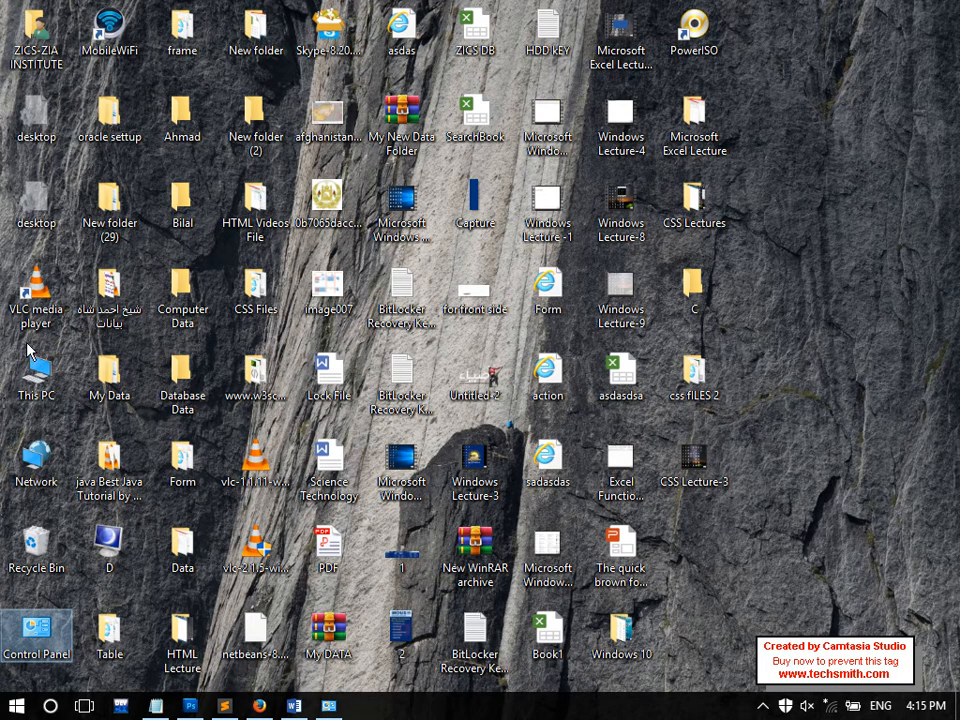
Browse drives E: and H: from This PC, then close File Explorer
{"action": "double_click", "coordinate": [36, 374]}
{"action": "double_click", "coordinate": [776, 365]}
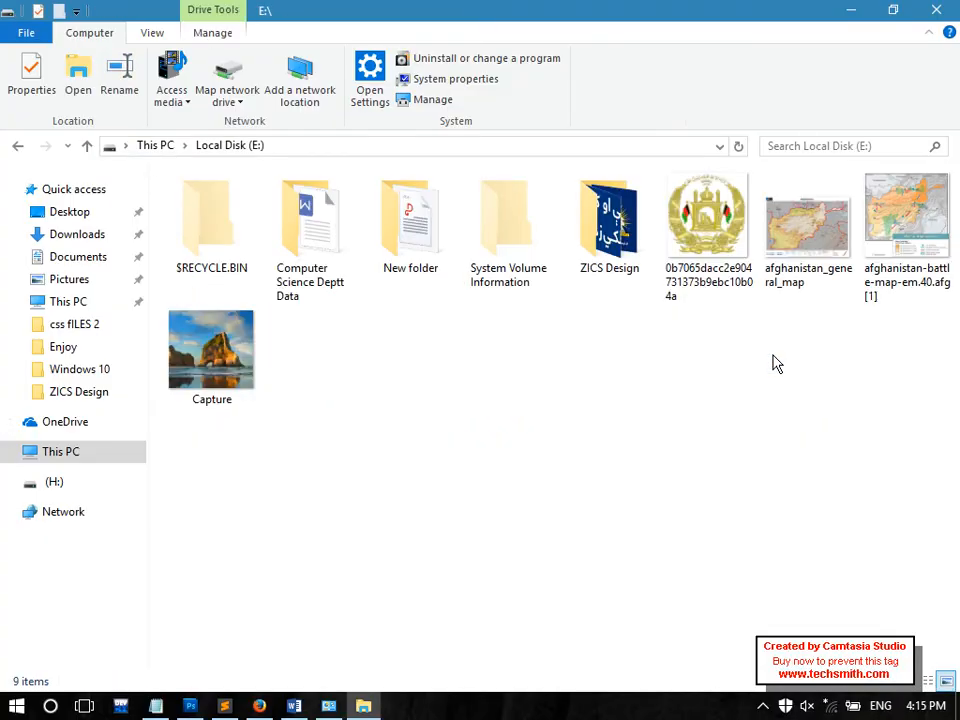
{"action": "key", "text": "alt+Left"}
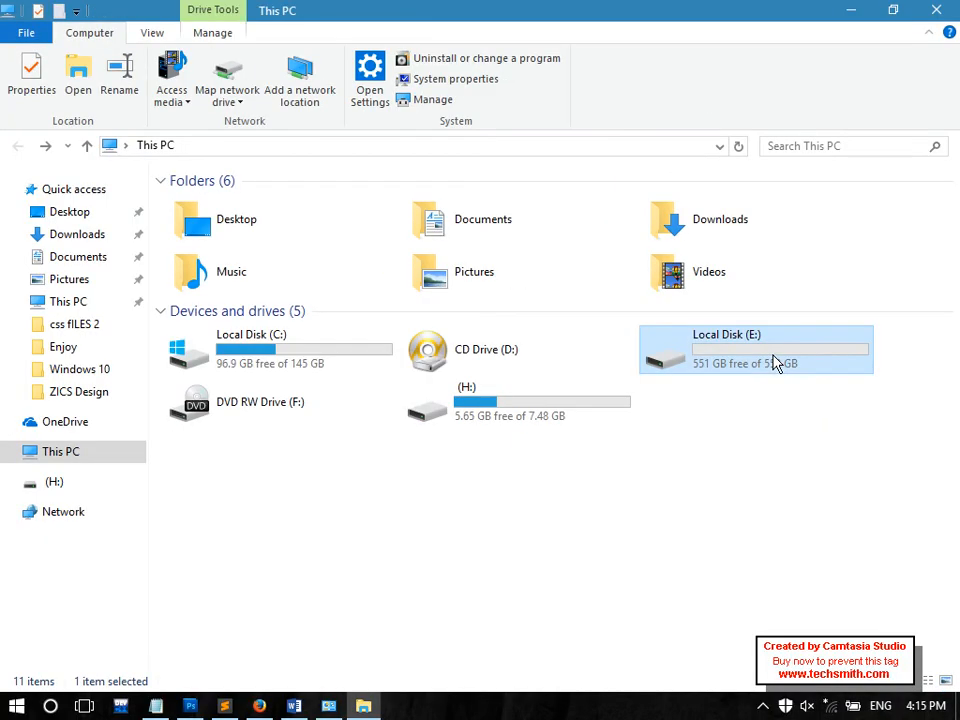
{"action": "double_click", "coordinate": [592, 409]}
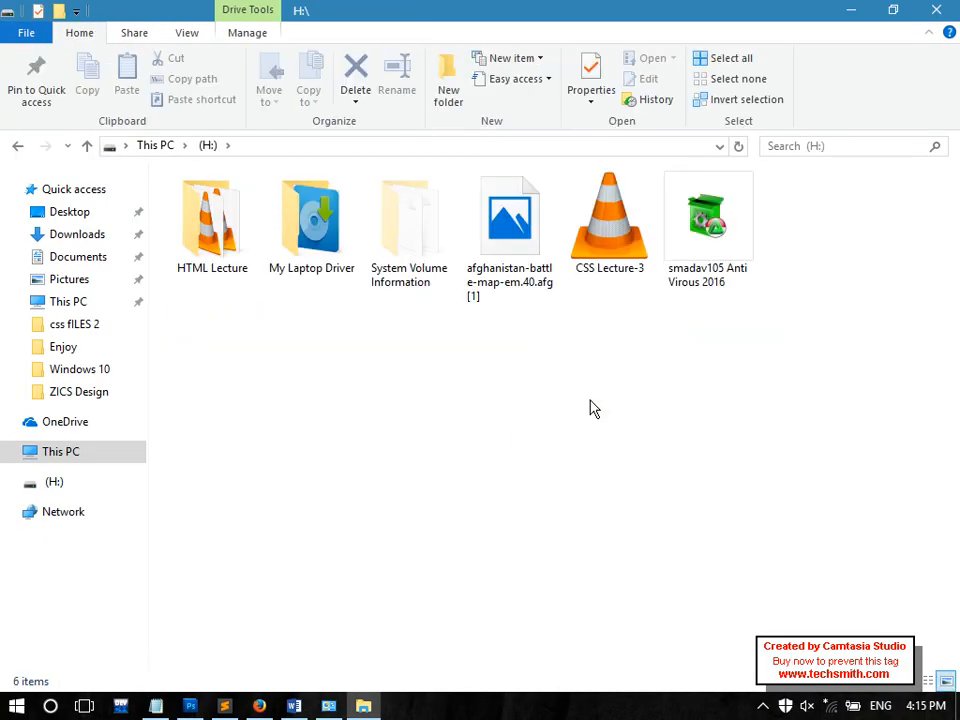
{"action": "key", "text": "alt+Left"}
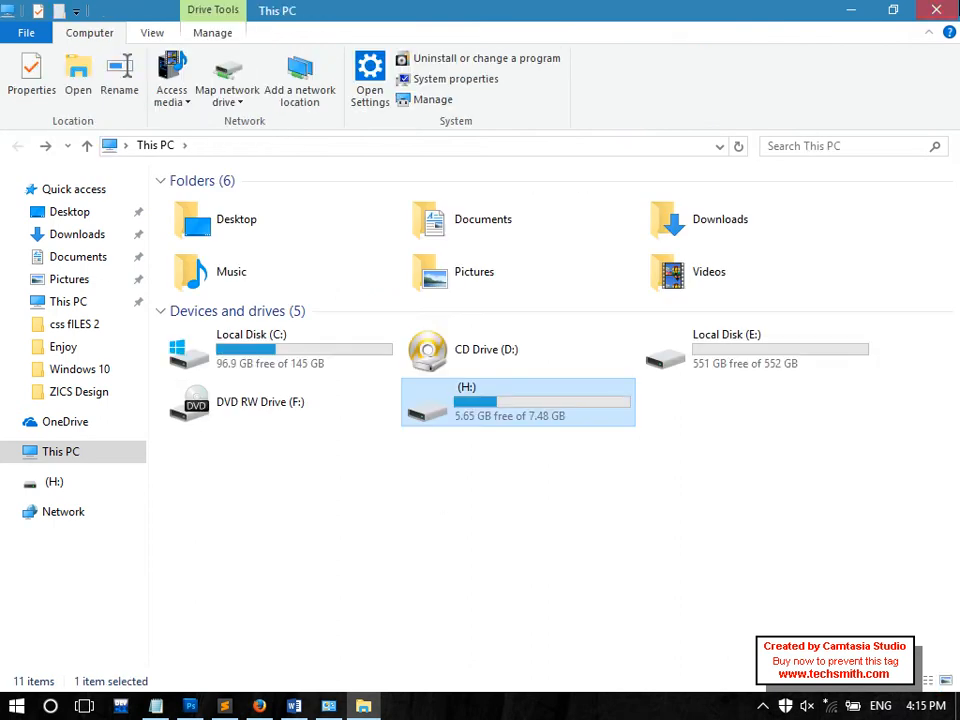
{"action": "left_click", "coordinate": [936, 10]}
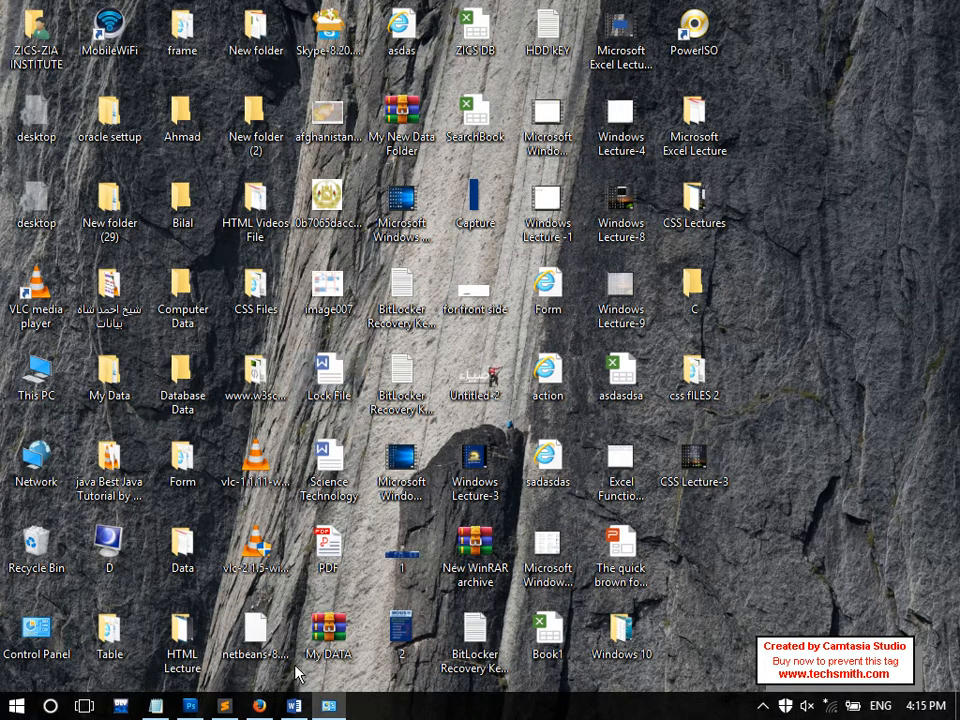
Restore the notes and add a 'Storage device:' heading below the BitLocker item
{"action": "left_click", "coordinate": [160, 712]}
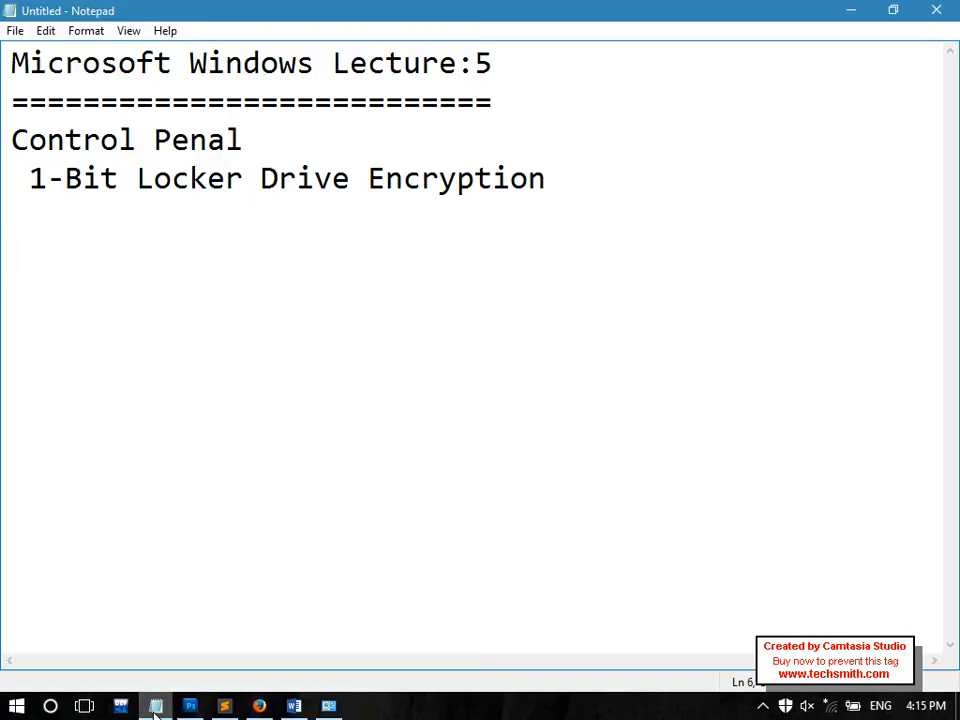
{"action": "left_click_drag", "start_coordinate": [65, 180], "coordinate": [693, 190]}
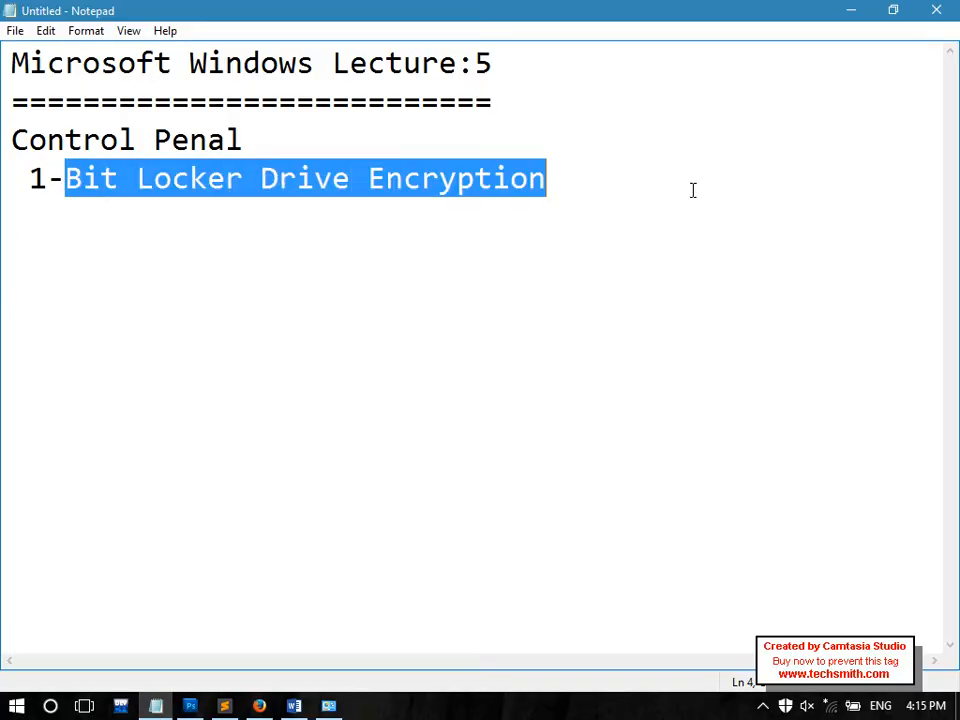
{"action": "left_click", "coordinate": [693, 190]}
{"action": "key", "text": "Return"}
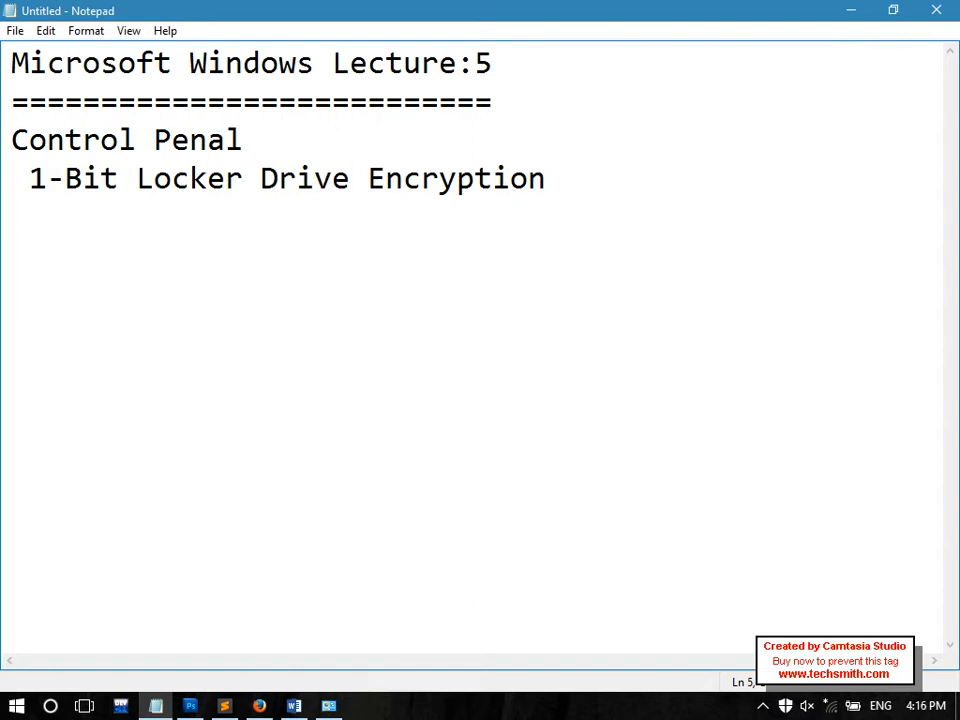
{"action": "type", "text": "Storage "}
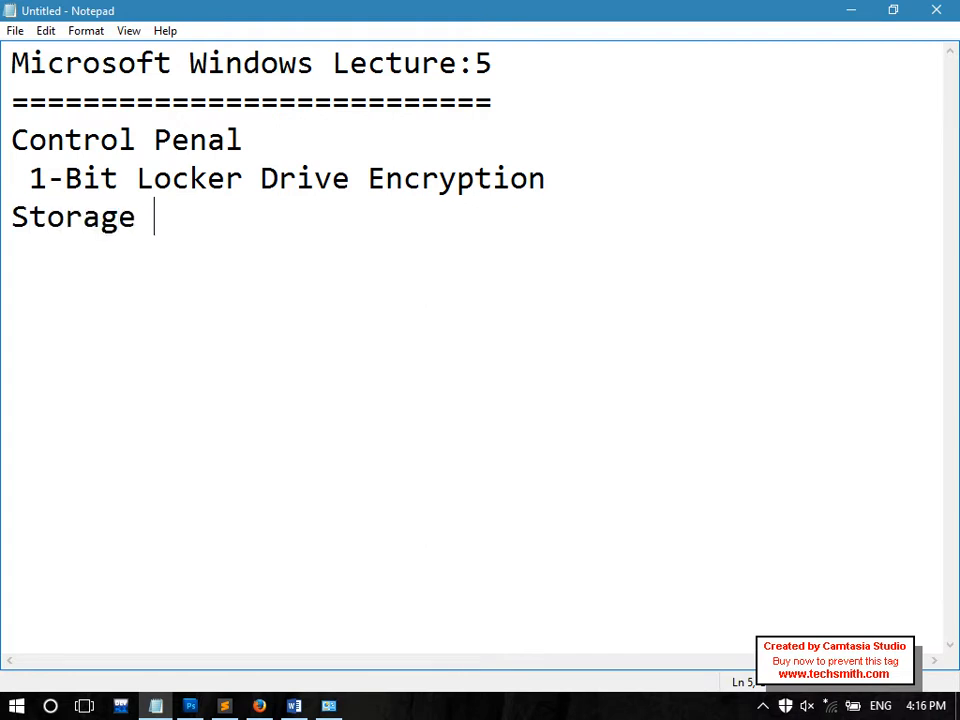
{"action": "type", "text": "device"}
{"action": "key", "text": "BackSpace"}
{"action": "type", "text": ":"}
{"action": "key", "text": "Return"}
List '-Internal storage (HDD)' and '-External Storage' under the heading
{"action": "type", "text": "-Internal D"}
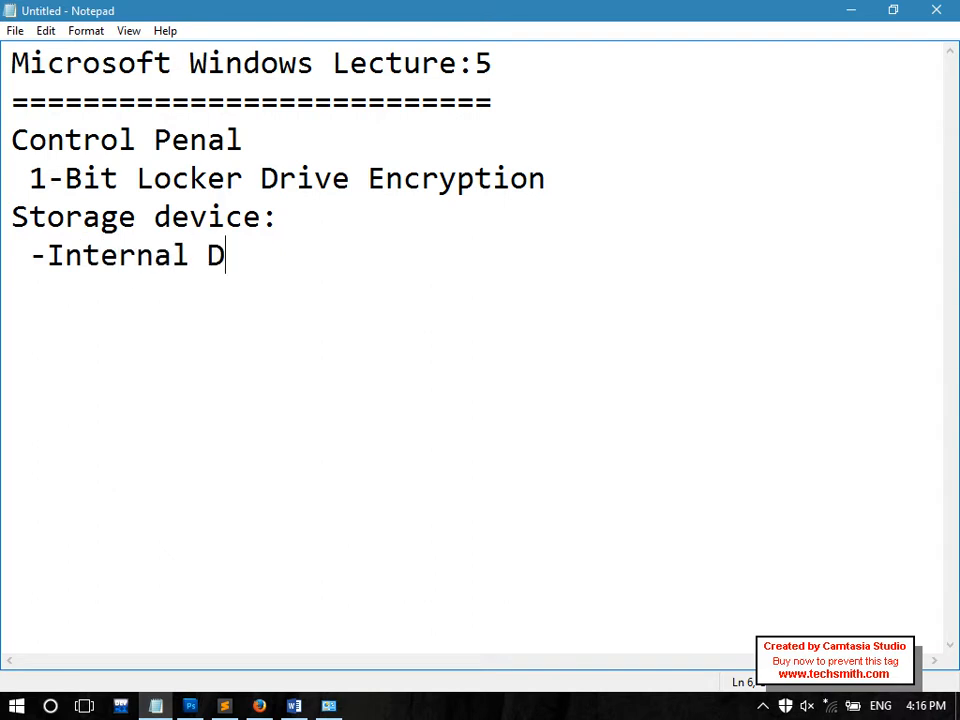
{"action": "key", "text": "BackSpace"}
{"action": "type", "text": "ST"}
{"action": "key", "text": "BackSpace"}
{"action": "key", "text": "BackSpace"}
{"action": "type", "text": "storage"}
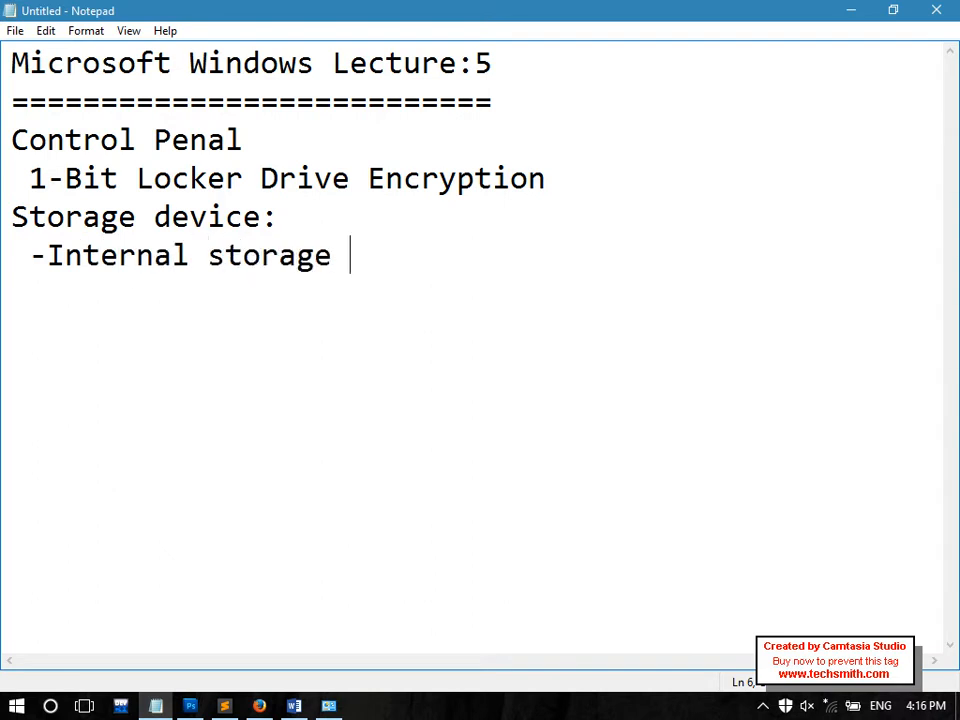
{"action": "key", "text": "Return"}
{"action": "type", "text": "0"}
{"action": "key", "text": "BackSpace"}
{"action": "type", "text": "-e"}
{"action": "key", "text": "BackSpace"}
{"action": "type", "text": "External Storage"}
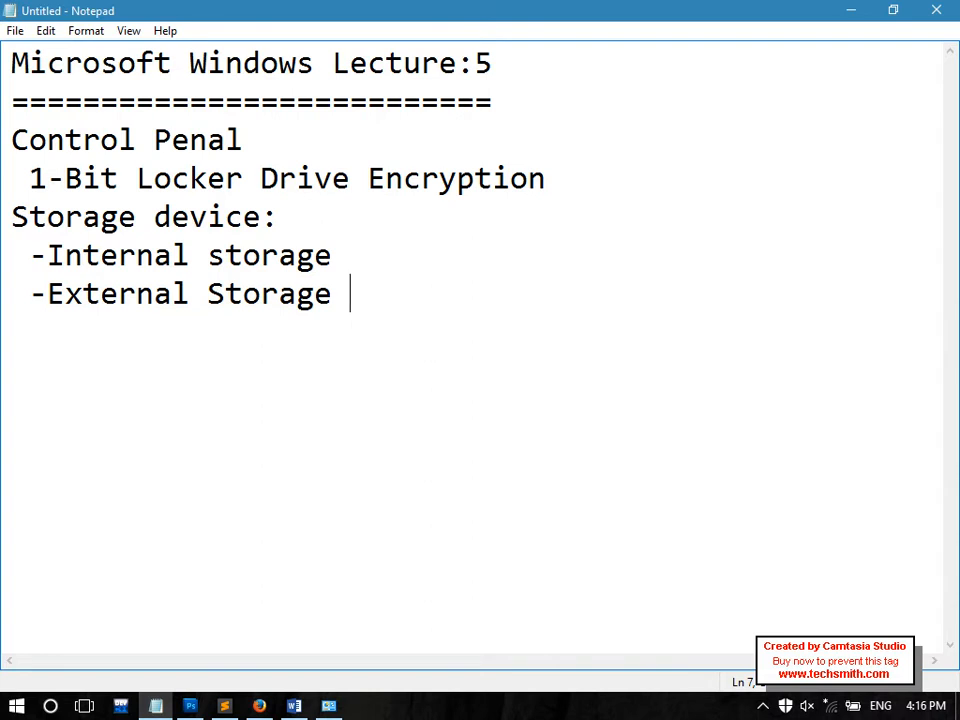
{"action": "left_click", "coordinate": [399, 248]}
{"action": "type", "text": "(HDD)"}
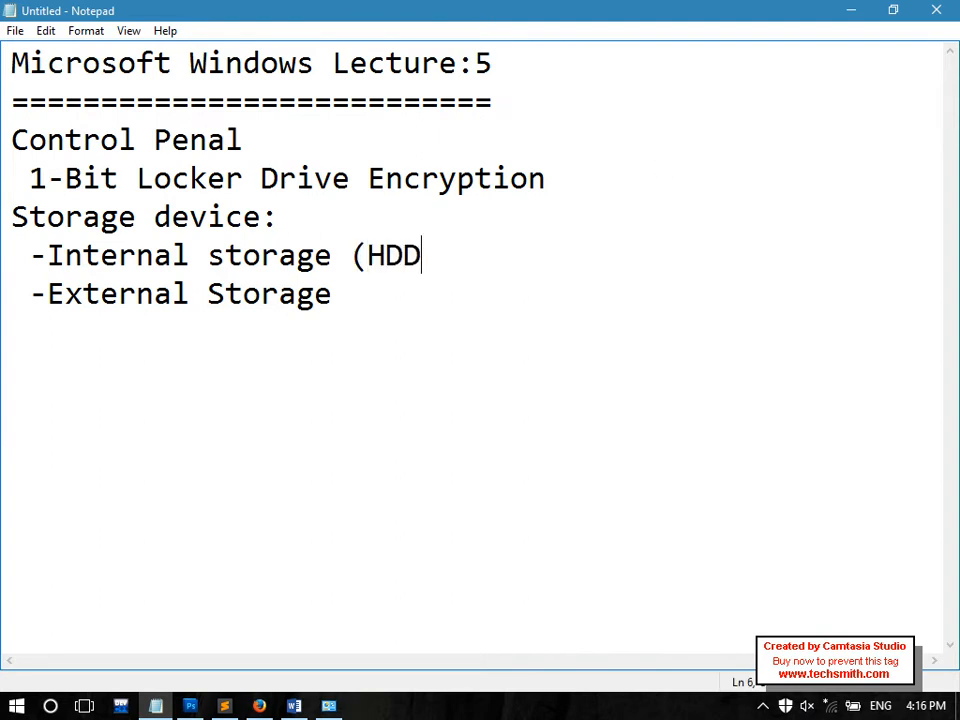
Complete the external line as 'External Storage (Flash, Memory Card, HDD)'
{"action": "left_click", "coordinate": [383, 302]}
{"action": "left_click_drag", "start_coordinate": [383, 302], "coordinate": [4, 307]}
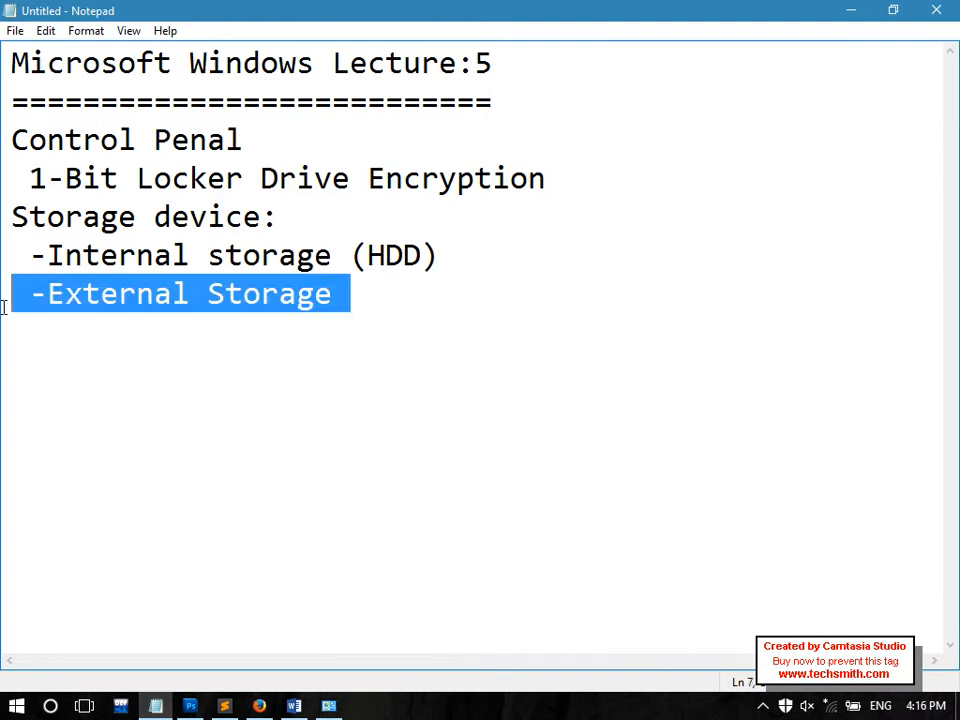
{"action": "left_click", "coordinate": [484, 298]}
{"action": "type", "text": "(fLASH"}
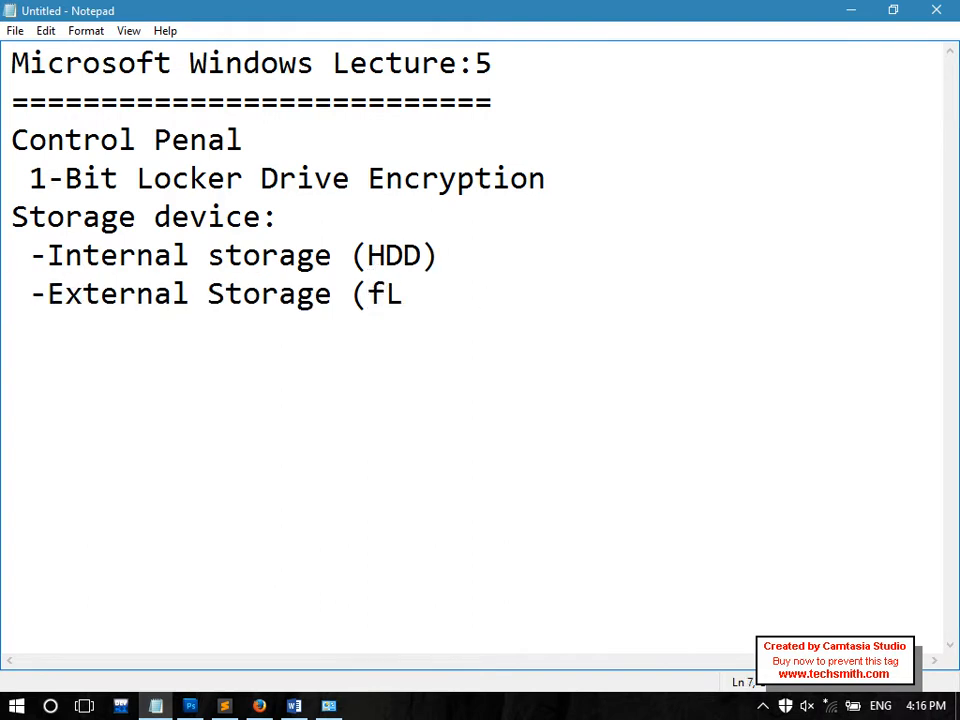
{"action": "key", "text": "BackSpace"}
{"action": "key", "text": "BackSpace"}
{"action": "key", "text": "BackSpace"}
{"action": "key", "text": "BackSpace"}
{"action": "key", "text": "BackSpace"}
{"action": "type", "text": "Flasg,"}
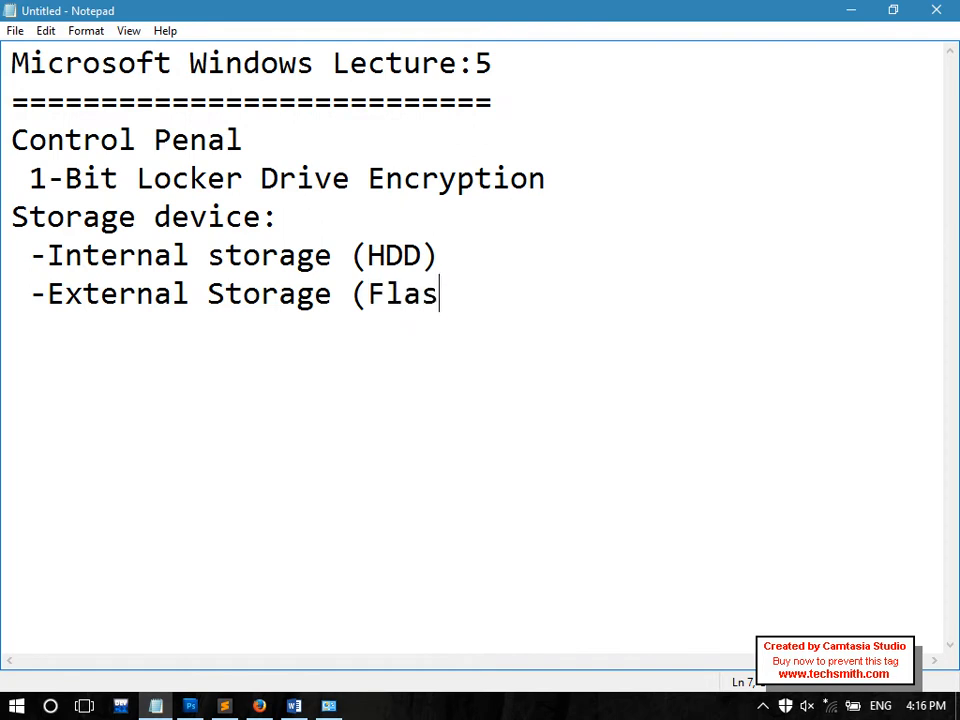
{"action": "type", "text": ", Memoyr"}
{"action": "key", "text": "BackSpace"}
{"action": "key", "text": "BackSpace"}
{"action": "type", "text": "R"}
{"action": "key", "text": "BackSpace"}
{"action": "type", "text": "ryt"}
{"action": "key", "text": "BackSpace"}
{"action": "key", "text": "BackSpace"}
{"action": "key", "text": "BackSpace"}
{"action": "key", "text": "BackSpace"}
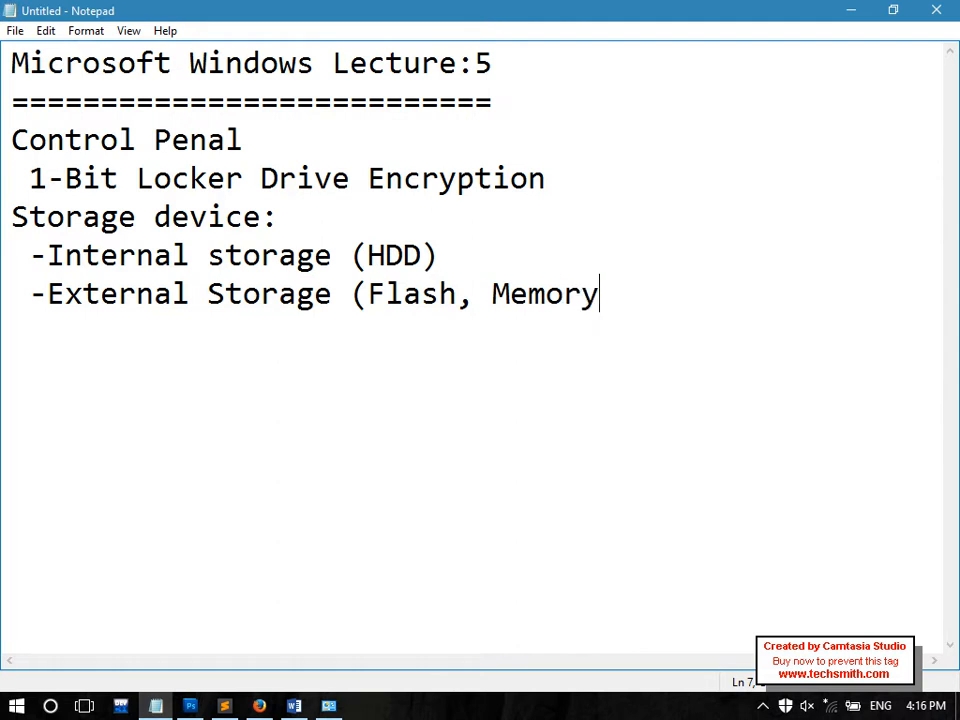
{"action": "type", "text": "R"}
{"action": "key", "text": "BackSpace"}
{"action": "type", "text": "ry Card, "}
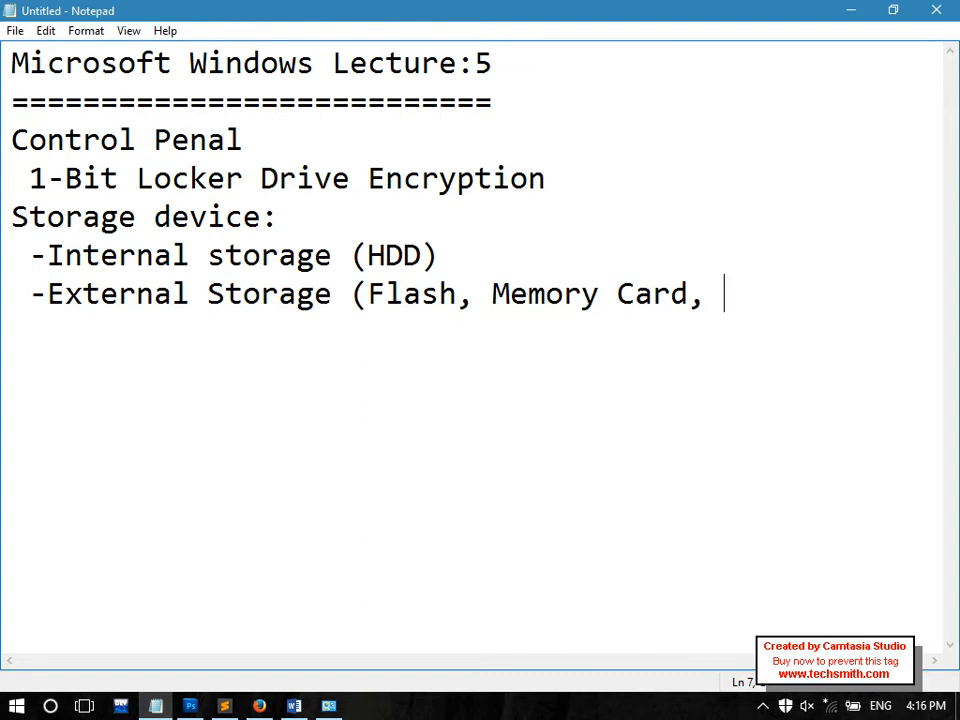
{"action": "type", "text": "HDD)"}
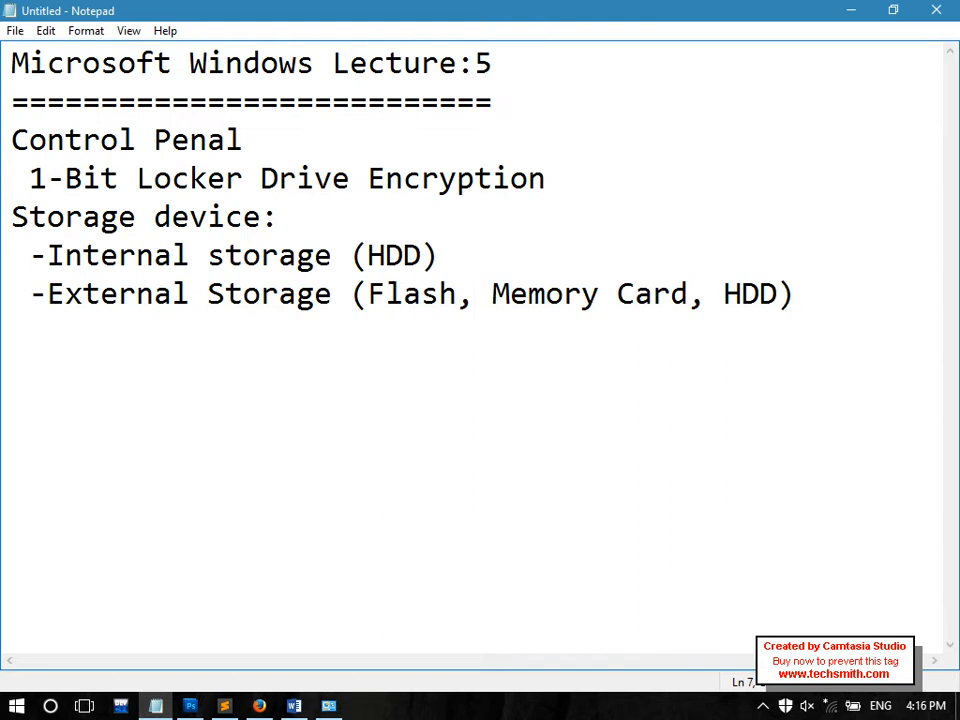
{"action": "left_click_drag", "start_coordinate": [32, 254], "coordinate": [476, 237]}
{"action": "left_click", "coordinate": [476, 237]}
Add an indented sub-line '-C:// E:// D://...' beneath Internal storage (HDD)
{"action": "key", "text": "Return"}
{"action": "key", "text": "Tab"}
{"action": "type", "text": "-"}
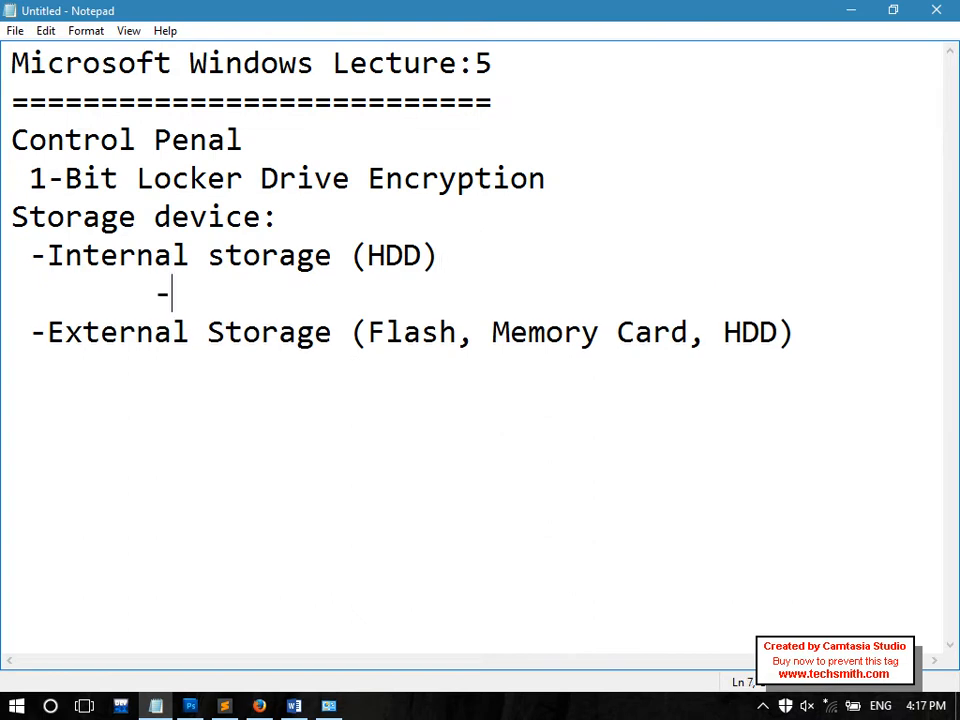
{"action": "type", "text": "C:// E"}
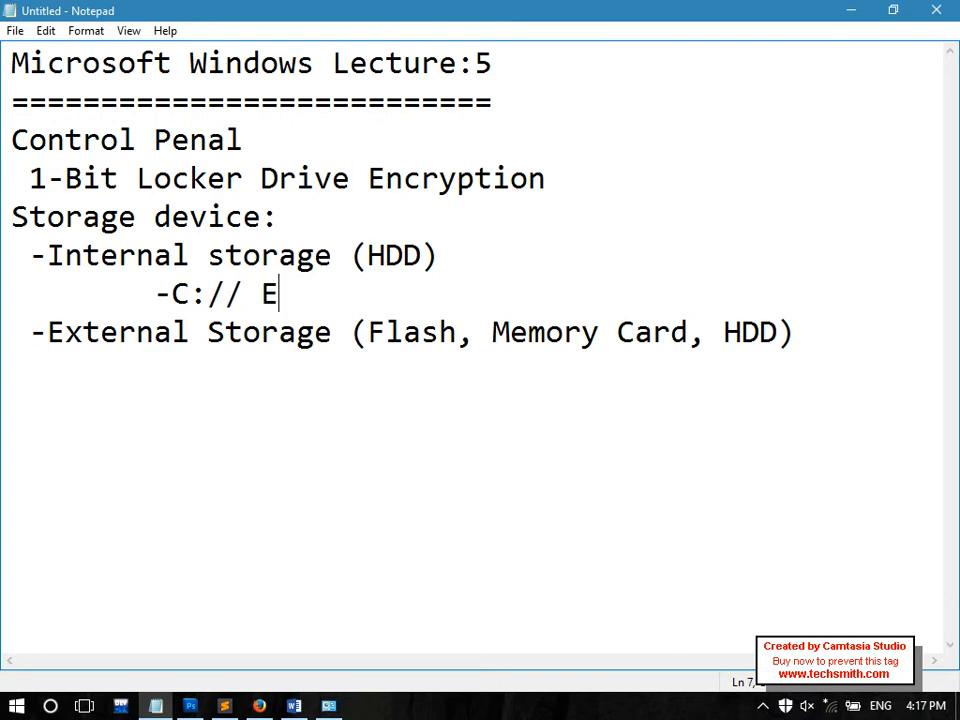
{"action": "type", "text": ":// D"}
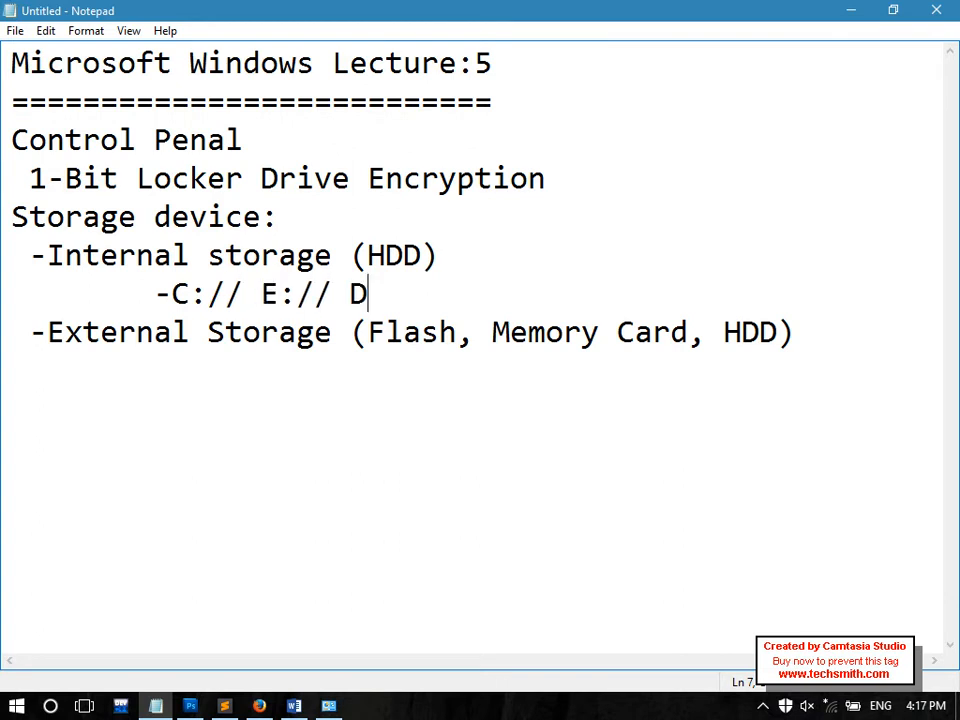
{"action": "type", "text": "://..."}
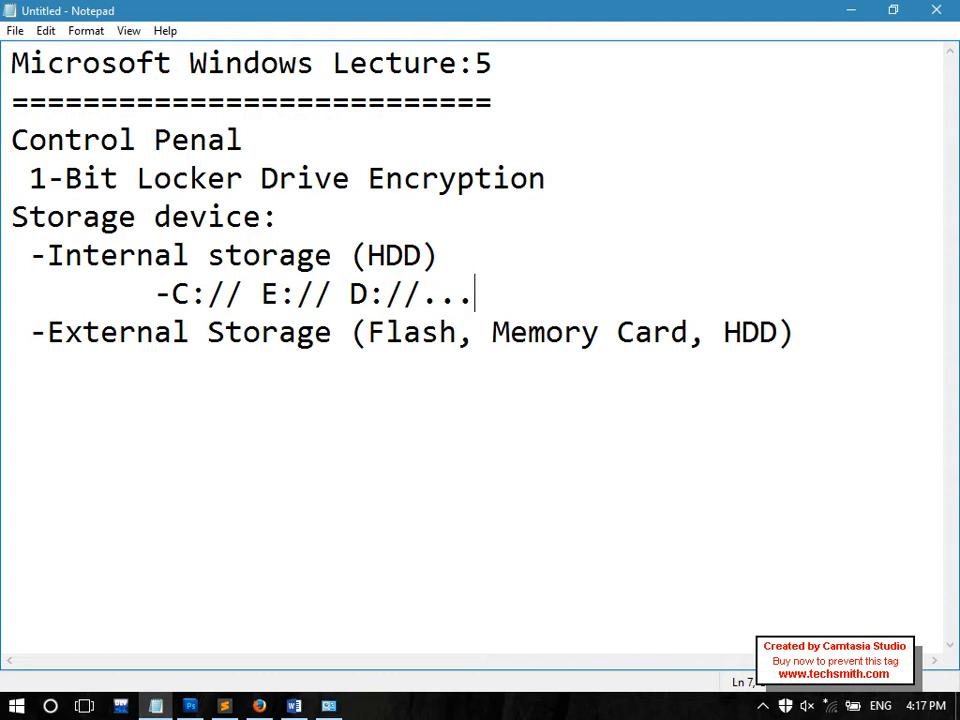
{"action": "left_click_drag", "start_coordinate": [478, 294], "coordinate": [348, 294]}
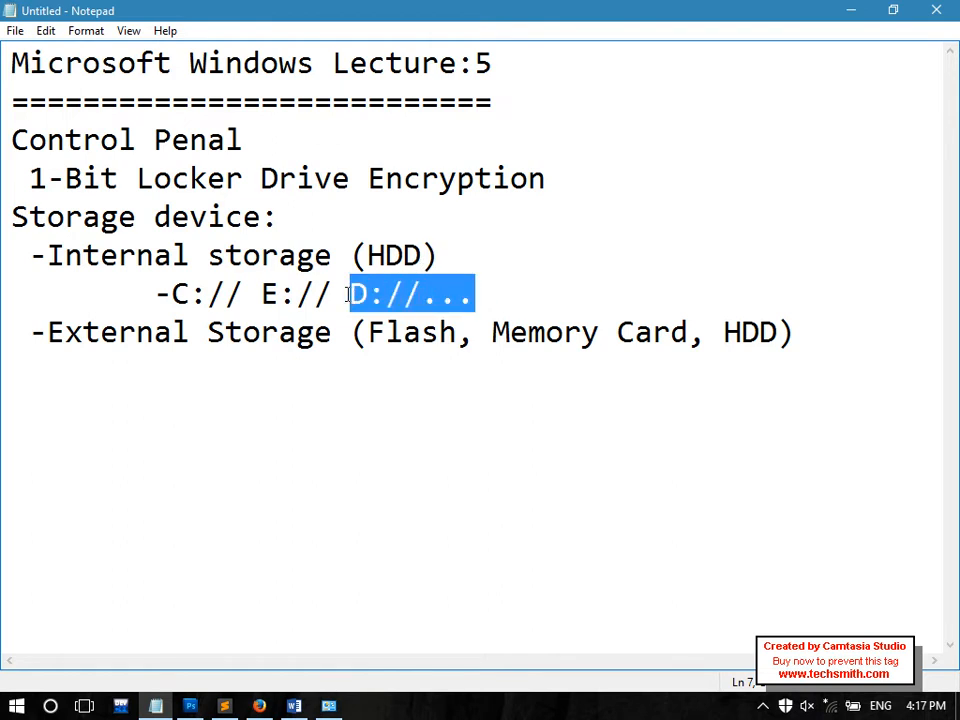
{"action": "left_click_drag", "start_coordinate": [62, 180], "coordinate": [615, 169]}
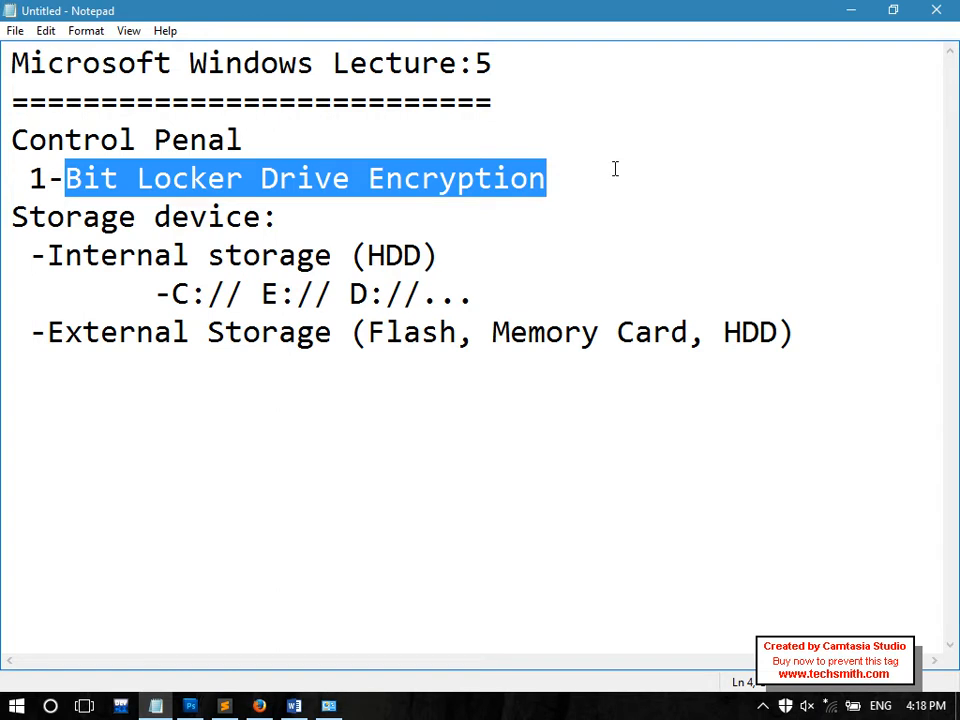
{"action": "left_click_drag", "start_coordinate": [497, 291], "coordinate": [172, 294]}
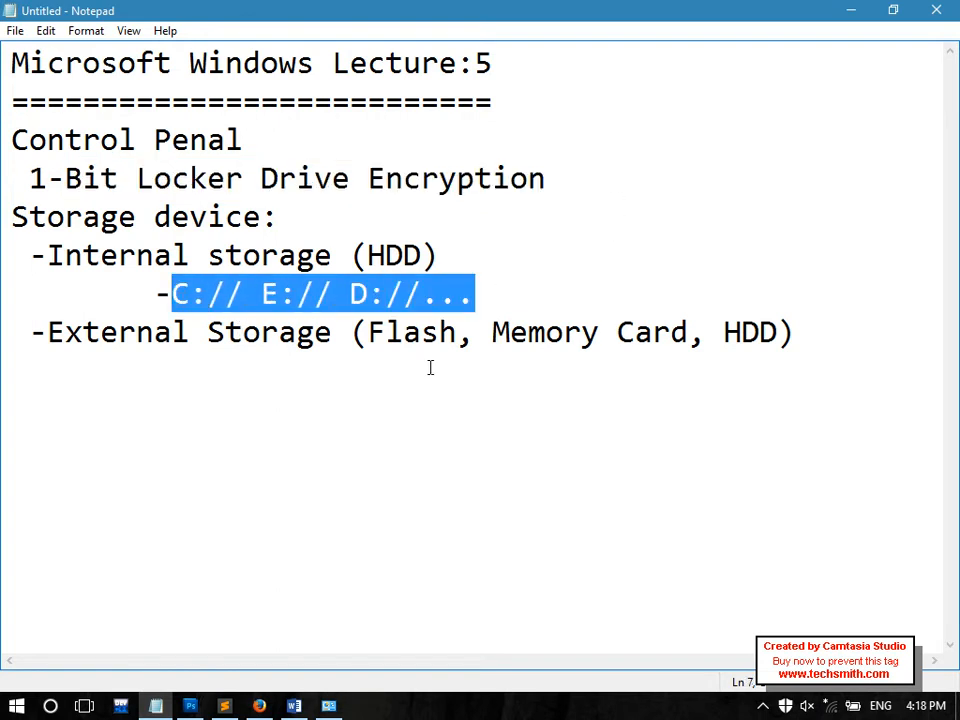
{"action": "left_click_drag", "start_coordinate": [460, 332], "coordinate": [362, 334]}
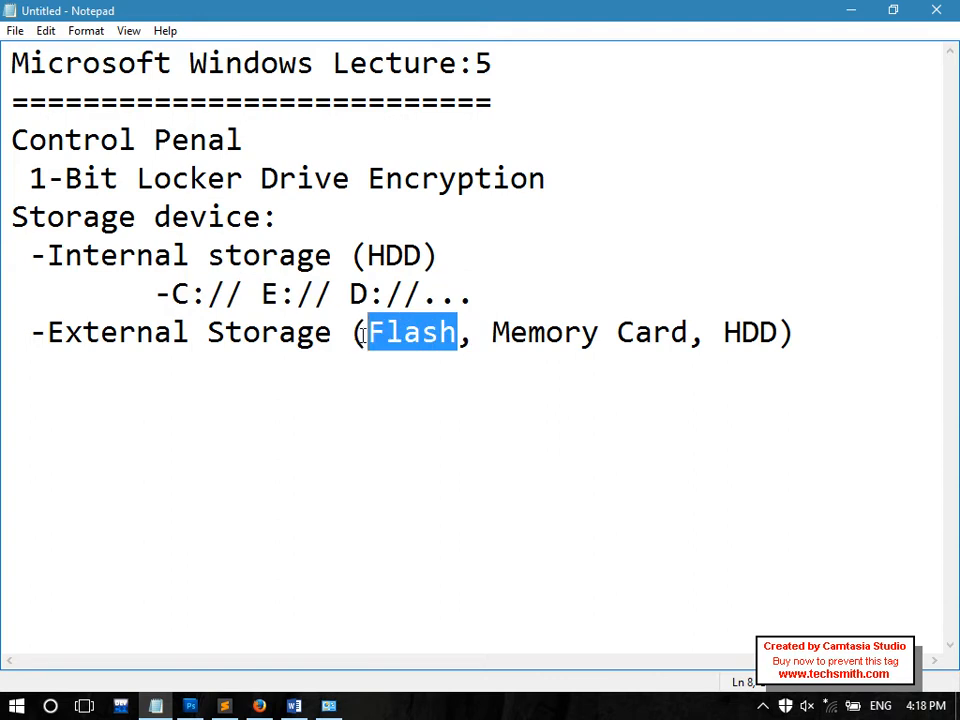
{"action": "left_click_drag", "start_coordinate": [690, 332], "coordinate": [497, 332]}
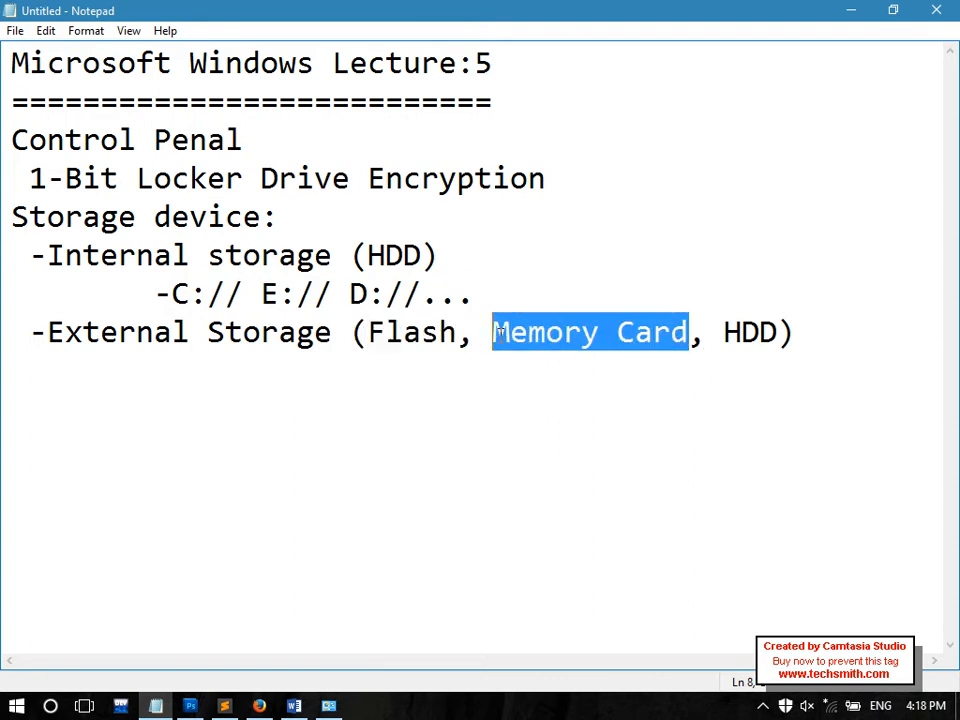
{"action": "left_click_drag", "start_coordinate": [726, 332], "coordinate": [792, 334]}
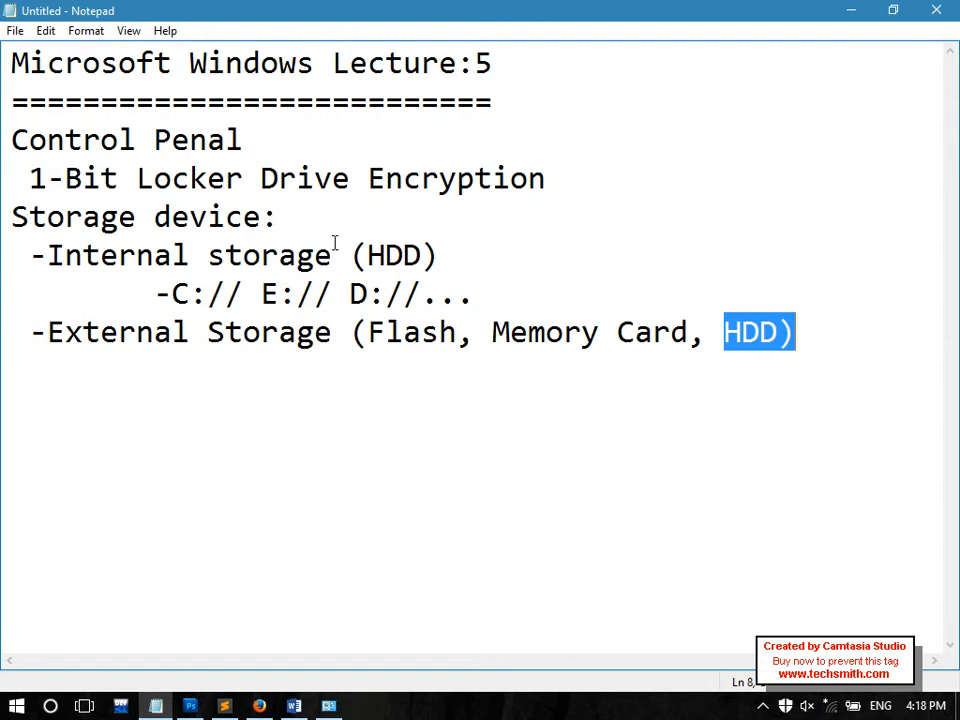
{"action": "left_click_drag", "start_coordinate": [48, 178], "coordinate": [531, 172]}
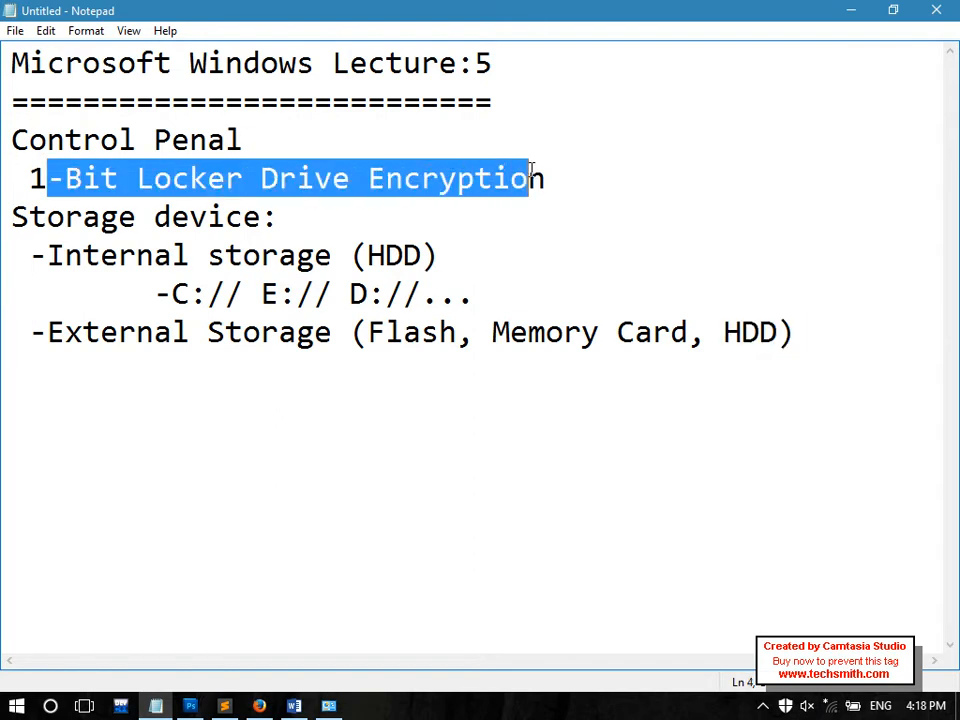
{"action": "left_click", "coordinate": [579, 197]}
{"action": "left_click_drag", "start_coordinate": [548, 178], "coordinate": [93, 175]}
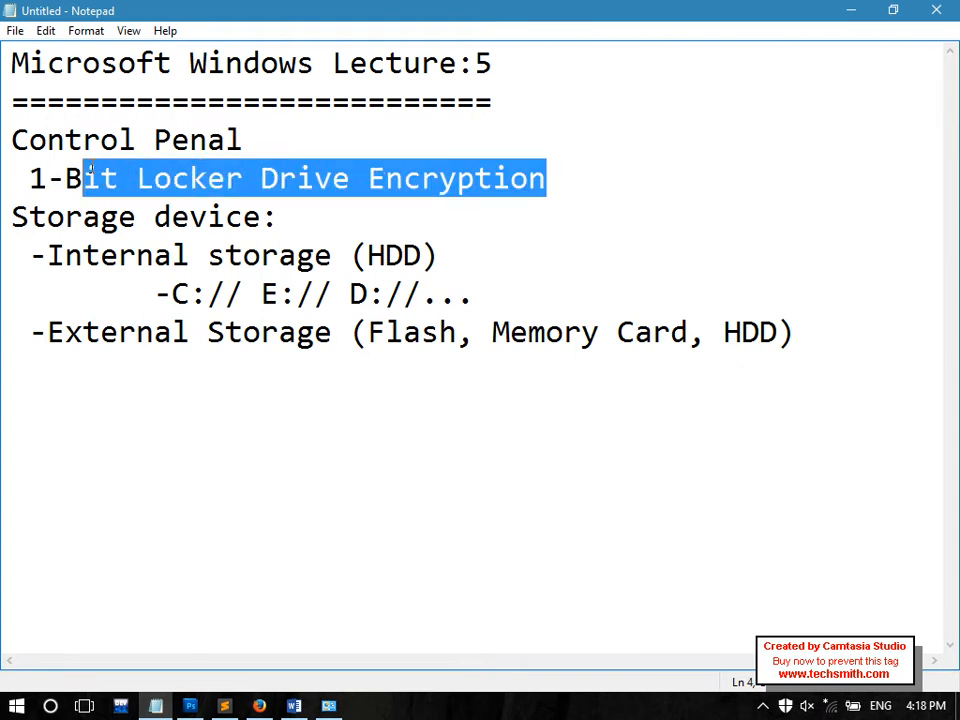
{"action": "left_click", "coordinate": [900, 336]}
{"action": "key", "text": "Return"}
{"action": "key", "text": "Return"}
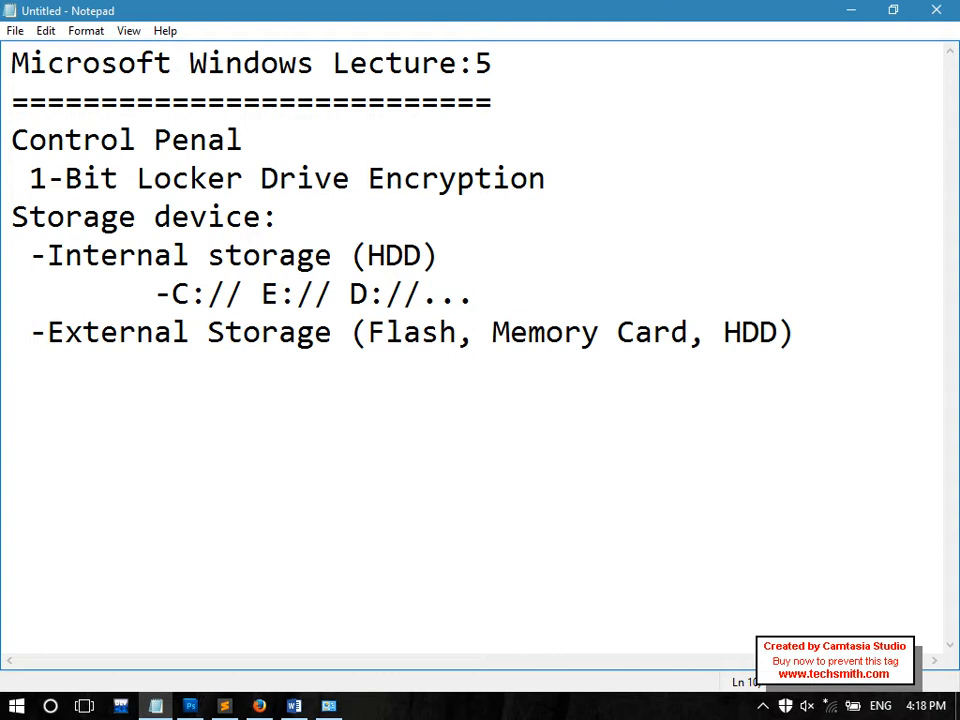
Type 'TPM: Trusted platform madule', then highlight it and the BitLocker heading
{"action": "type", "text": "t"}
{"action": "key", "text": "BackSpace"}
{"action": "type", "text": "TPM:"}
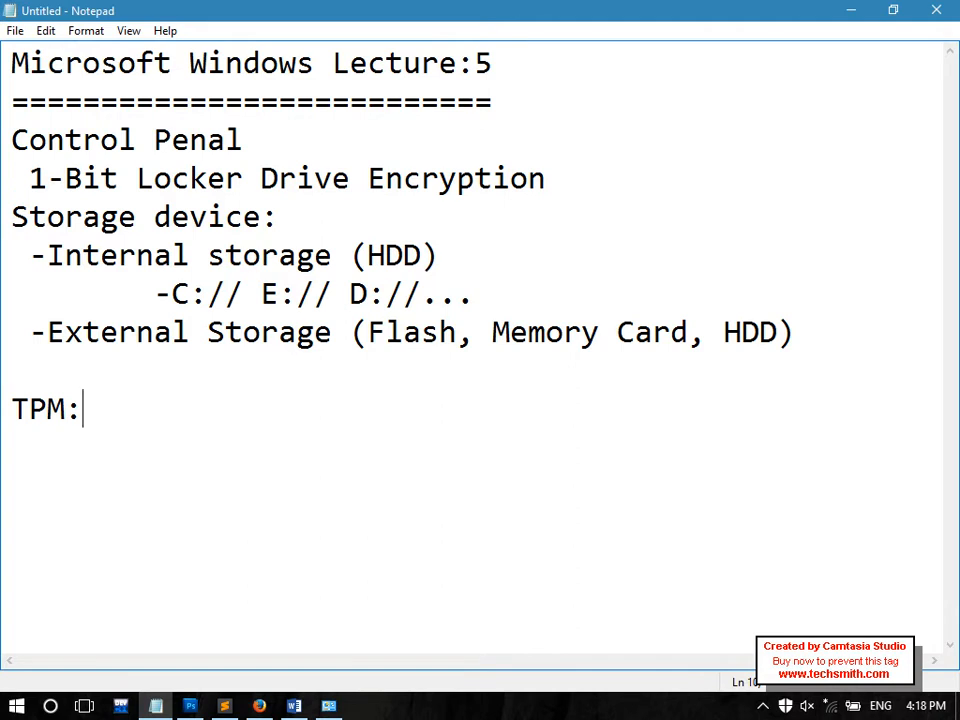
{"action": "type", "text": " Trusted plaft"}
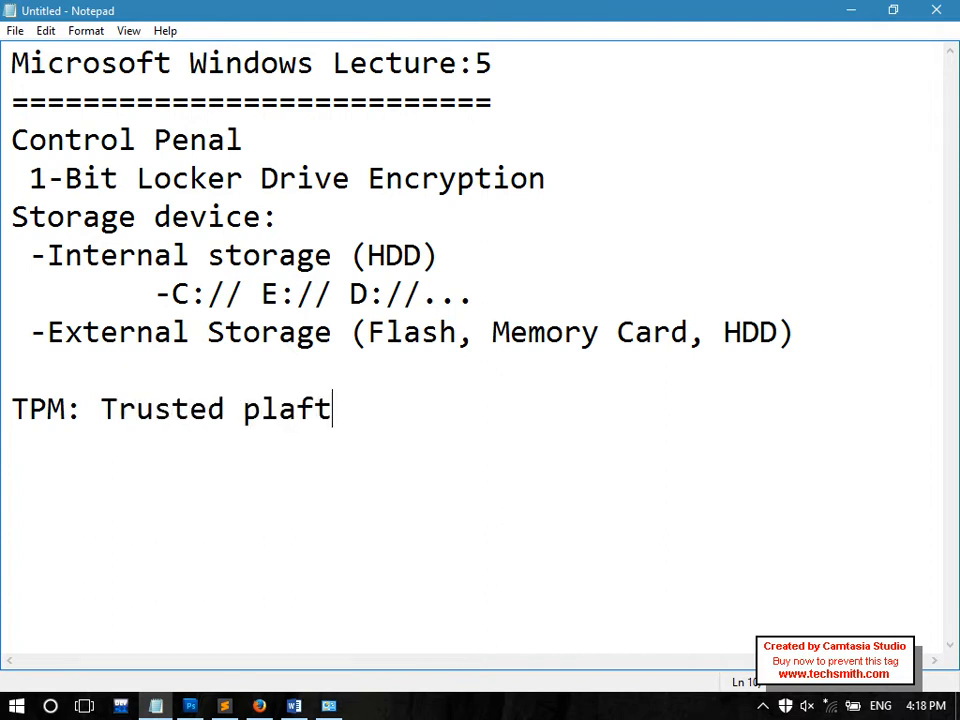
{"action": "key", "text": "BackSpace"}
{"action": "key", "text": "BackSpace"}
{"action": "type", "text": "tform madul"}
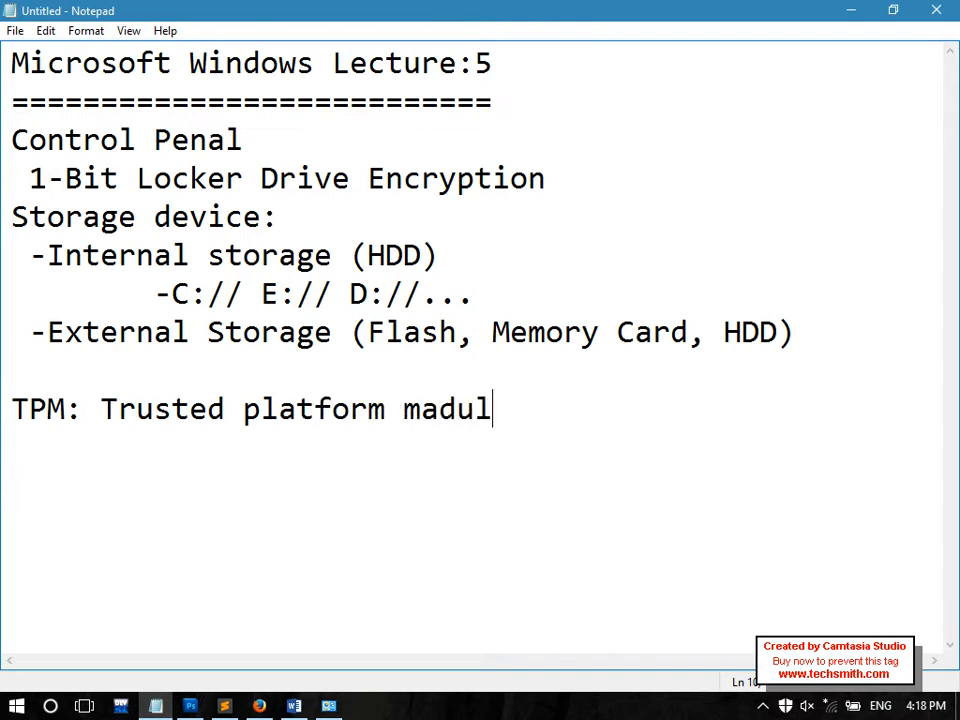
{"action": "type", "text": "e"}
{"action": "key", "text": "Return"}
{"action": "left_click_drag", "start_coordinate": [515, 413], "coordinate": [16, 412]}
{"action": "left_click_drag", "start_coordinate": [46, 178], "coordinate": [636, 167]}
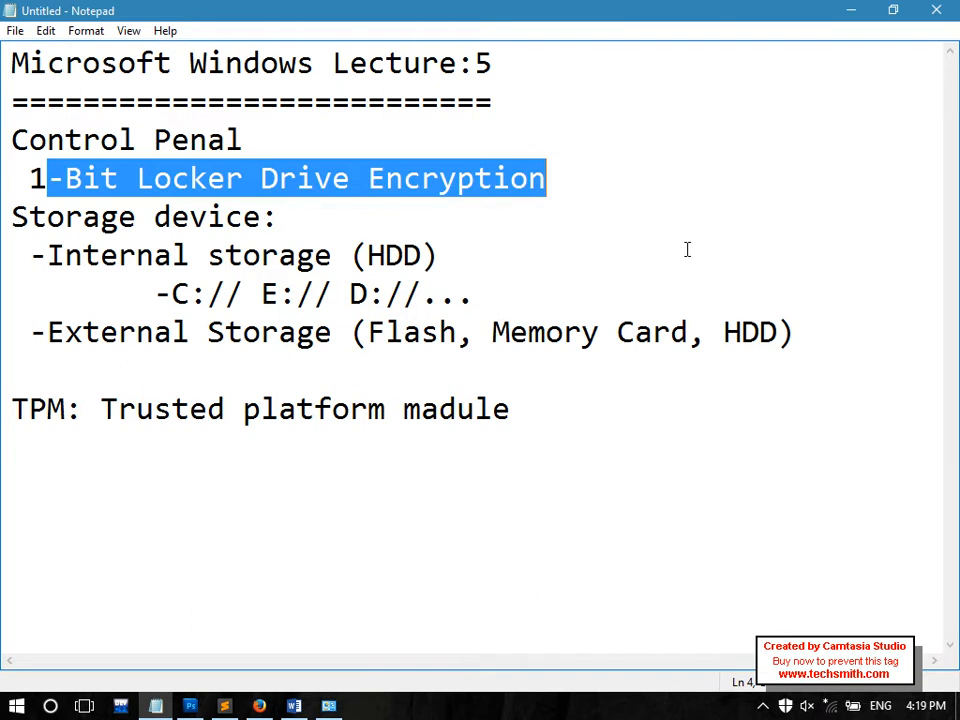
Start a 'Windows 10 Editions:' heading on a new line below the TPM note
{"action": "left_click", "coordinate": [603, 419]}
{"action": "key", "text": "Return"}
{"action": "key", "text": "Return"}
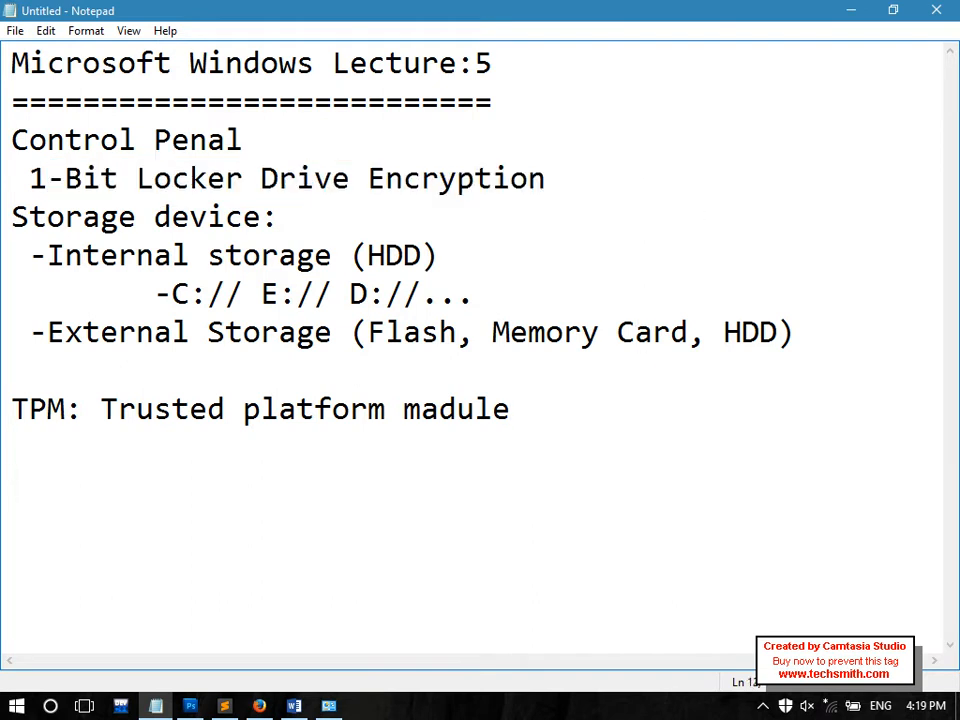
{"action": "type", "text": "Windows "}
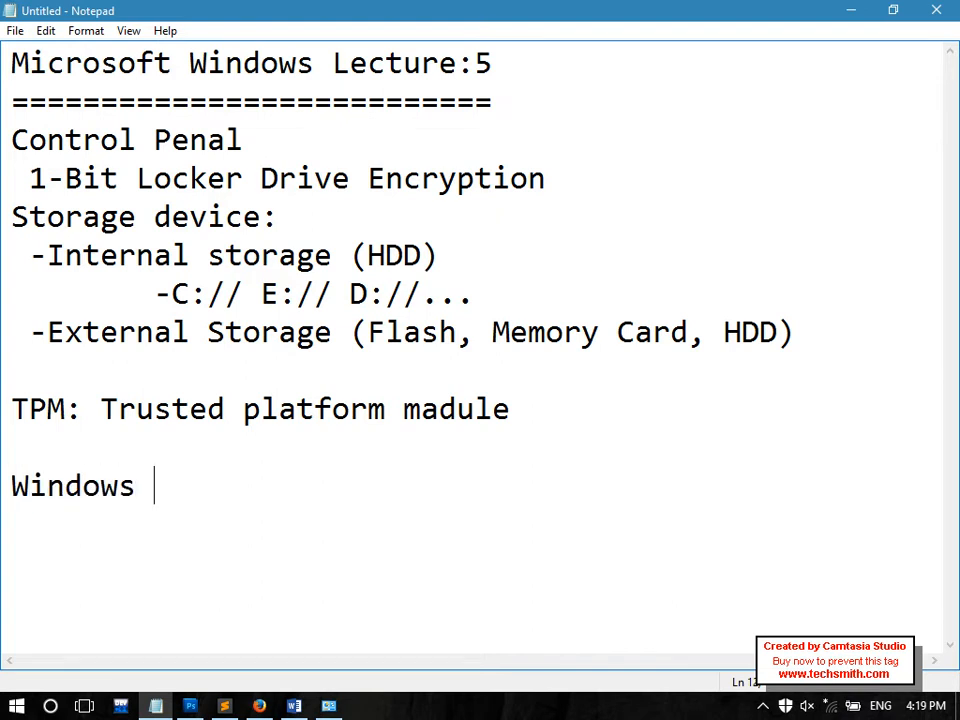
{"action": "type", "text": "10 Editions:"}
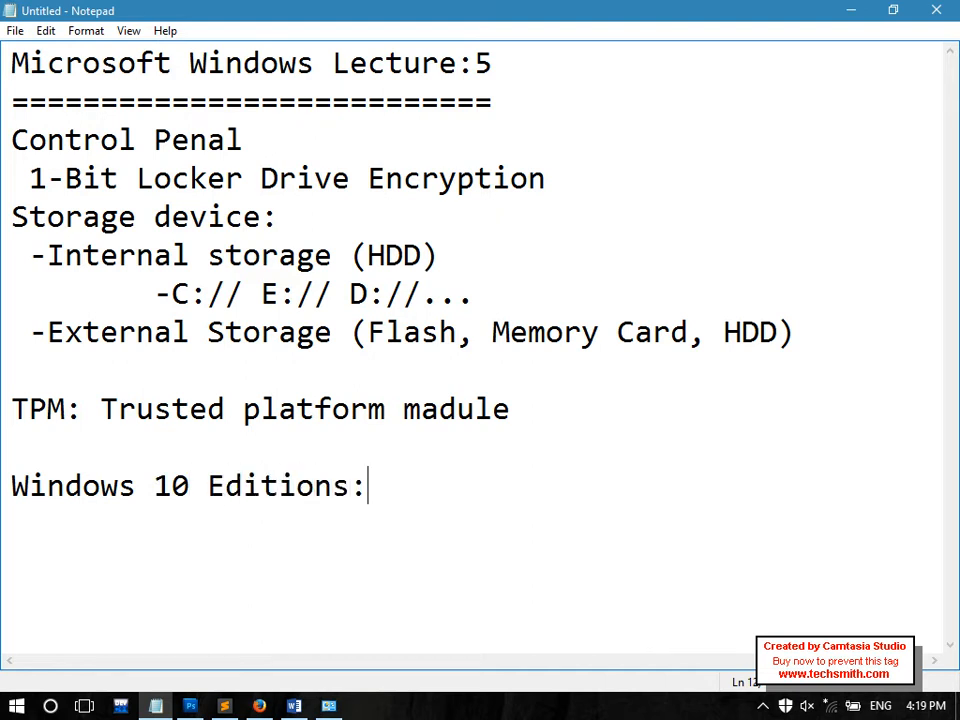
{"action": "key", "text": "Return"}
List the editions '-Home', '-Enterprise' and '-Professional' beneath the heading
{"action": "type", "text": "-"}
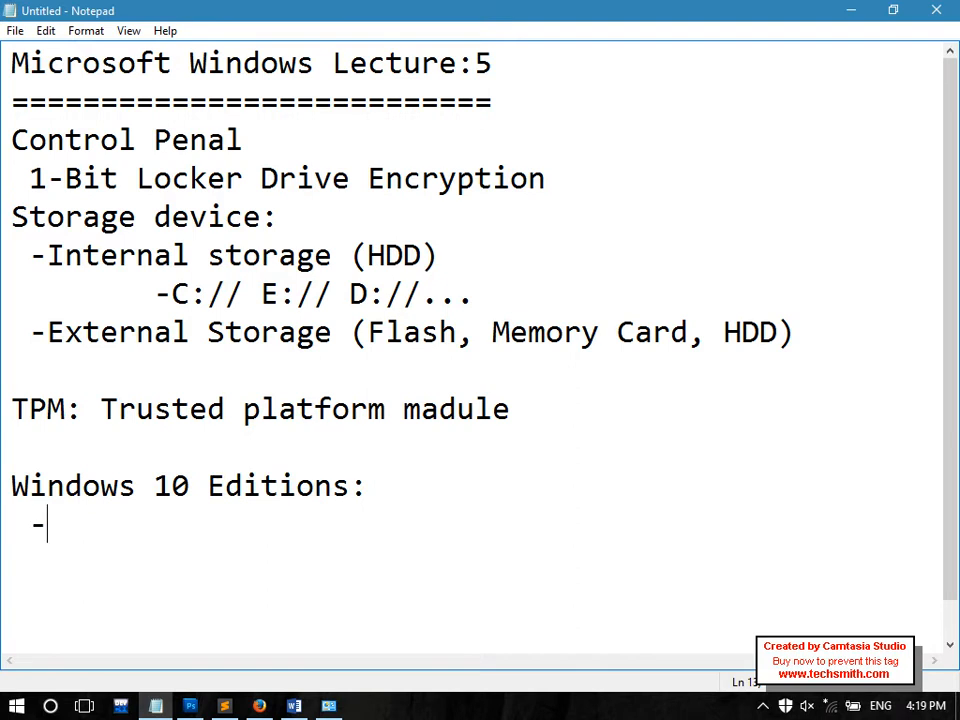
{"action": "type", "text": "h"}
{"action": "key", "text": "BackSpace"}
{"action": "type", "text": "Home Ed"}
{"action": "key", "text": "BackSpace"}
{"action": "key", "text": "BackSpace"}
{"action": "key", "text": "Return"}
{"action": "type", "text": "-"}
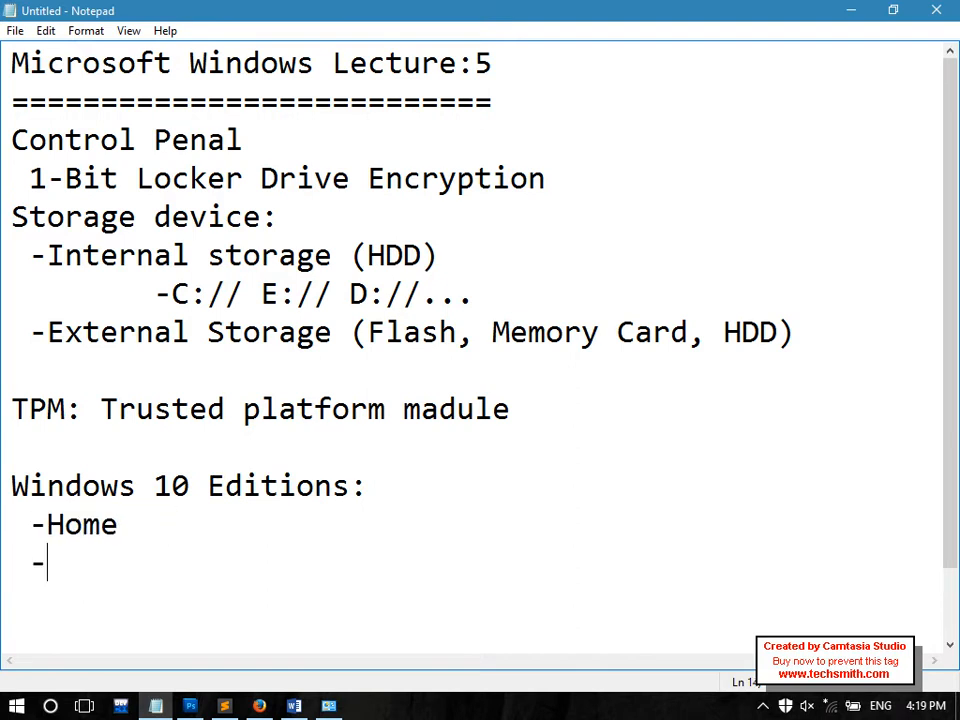
{"action": "type", "text": "Enterprise"}
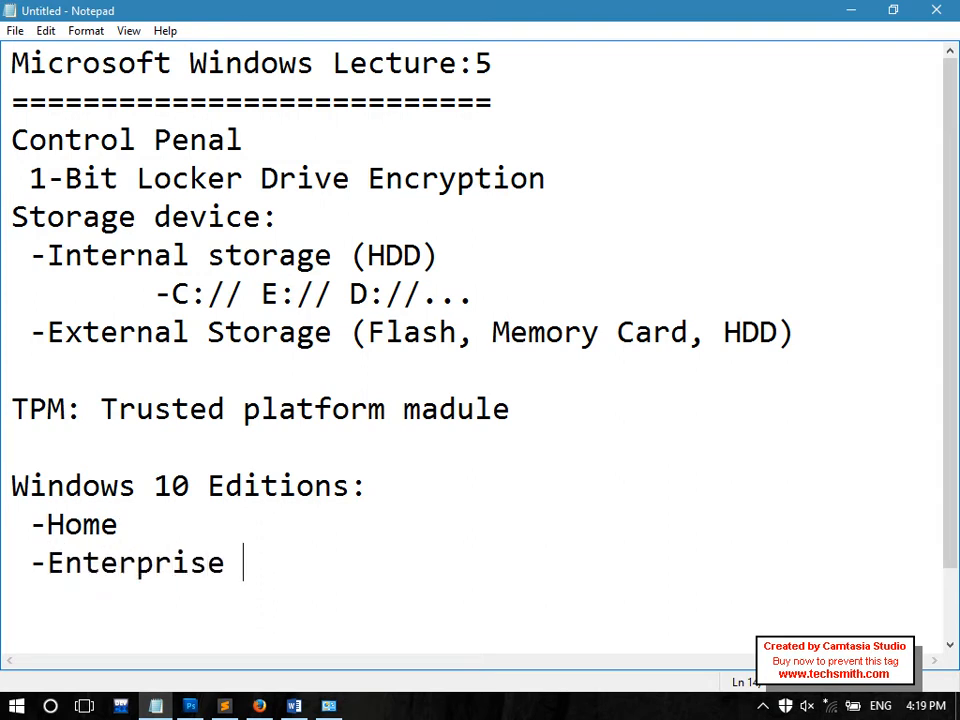
{"action": "key", "text": "Return"}
{"action": "type", "text": "-"}
{"action": "type", "text": "0"}
{"action": "key", "text": "BackSpace"}
{"action": "type", "text": "Profces"}
{"action": "key", "text": "BackSpace"}
{"action": "key", "text": "BackSpace"}
{"action": "key", "text": "BackSpace"}
{"action": "type", "text": "essioanl"}
{"action": "key", "text": "BackSpace"}
{"action": "key", "text": "BackSpace"}
{"action": "key", "text": "BackSpace"}
{"action": "key", "text": "BackSpace"}
{"action": "type", "text": "nal"}
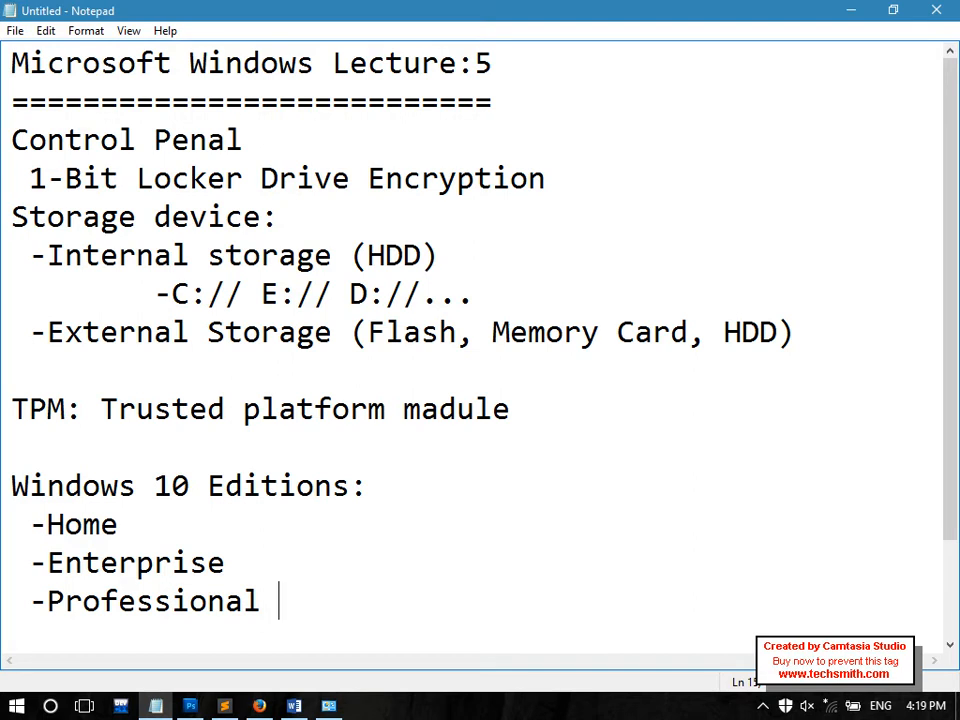
Highlight the edition entries, BitLocker heading and TPM while explaining, then show the desktop
{"action": "left_click_drag", "start_coordinate": [244, 564], "coordinate": [8, 570]}
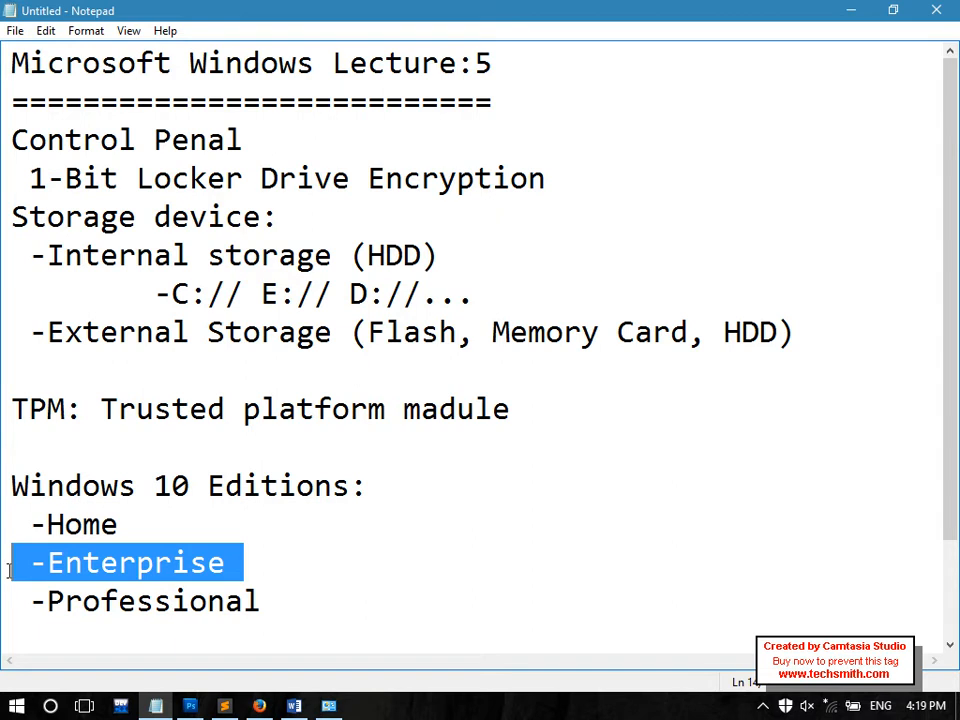
{"action": "left_click_drag", "start_coordinate": [251, 572], "coordinate": [44, 565]}
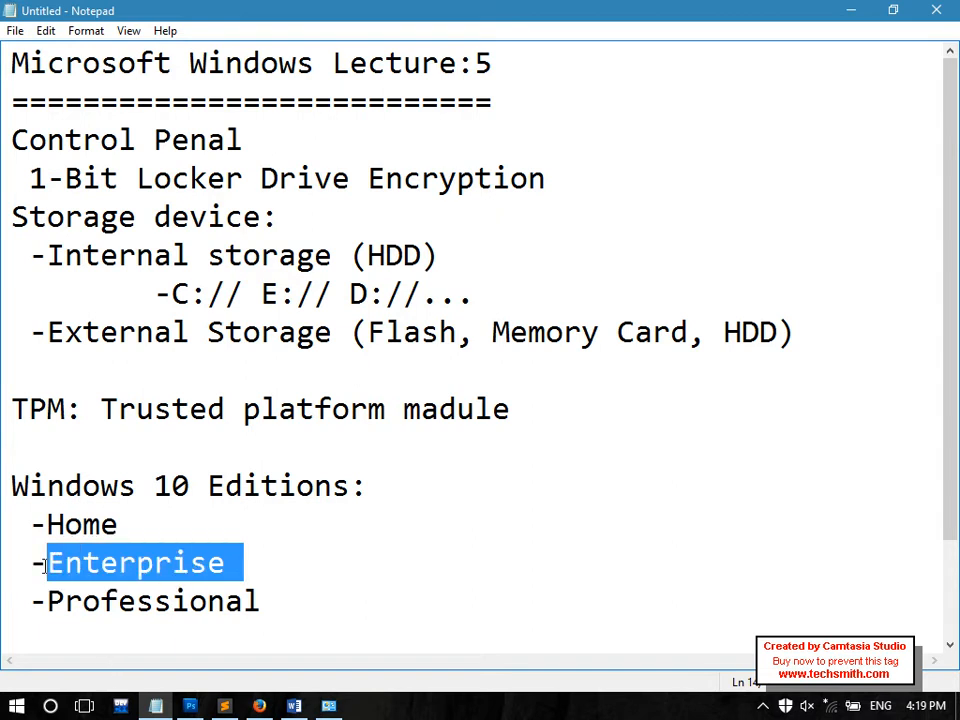
{"action": "left_click", "coordinate": [46, 572]}
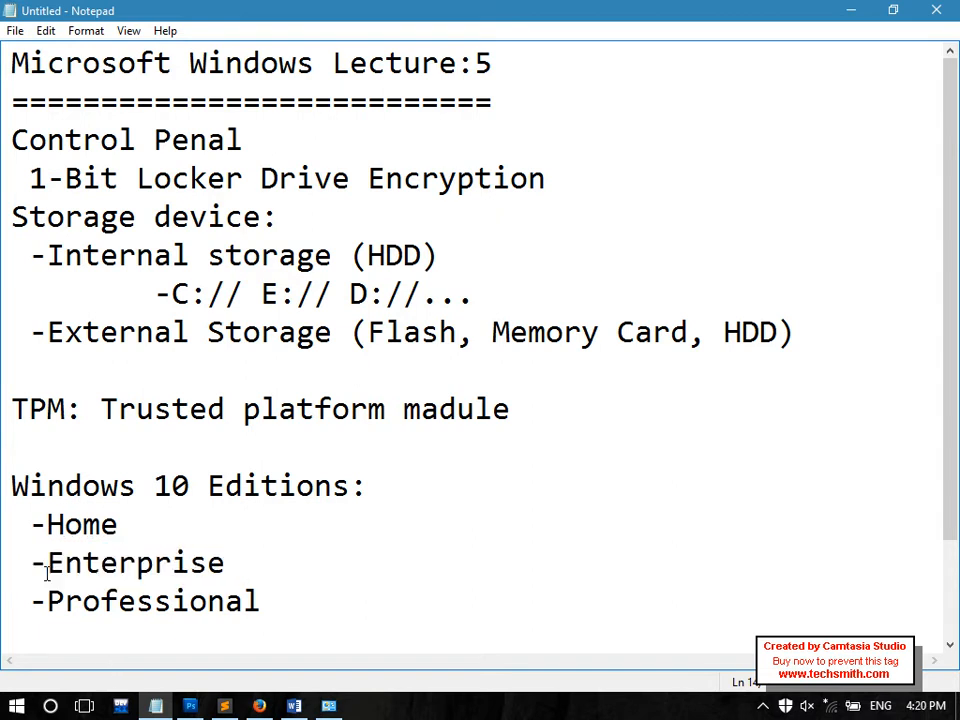
{"action": "left_click_drag", "start_coordinate": [12, 566], "coordinate": [285, 585]}
{"action": "left_click_drag", "start_coordinate": [64, 178], "coordinate": [172, 180]}
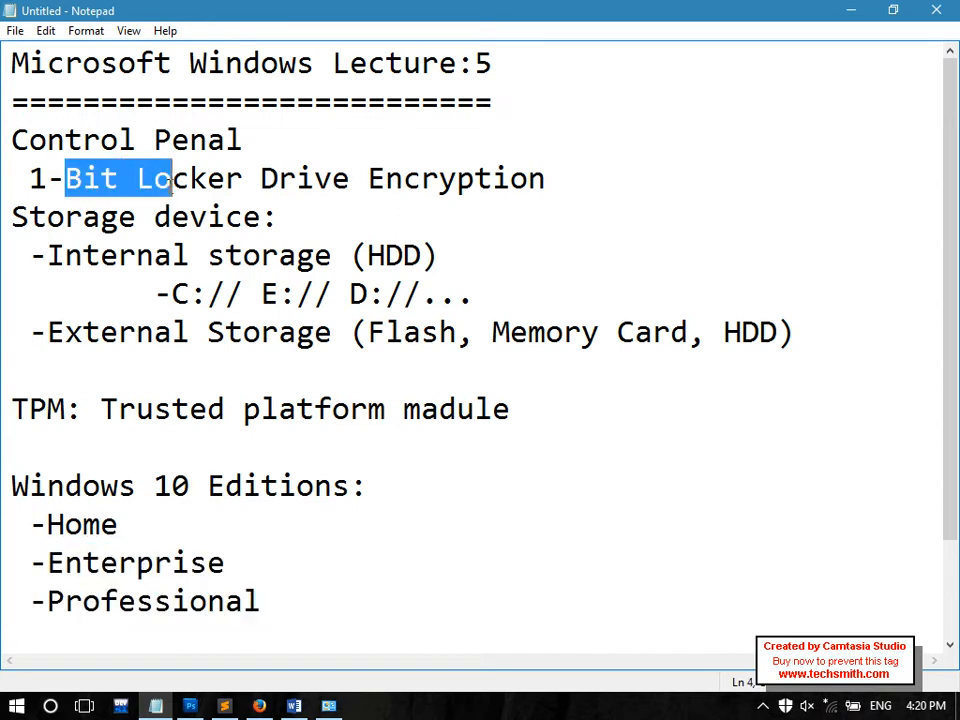
{"action": "left_click_drag", "start_coordinate": [6, 536], "coordinate": [105, 533]}
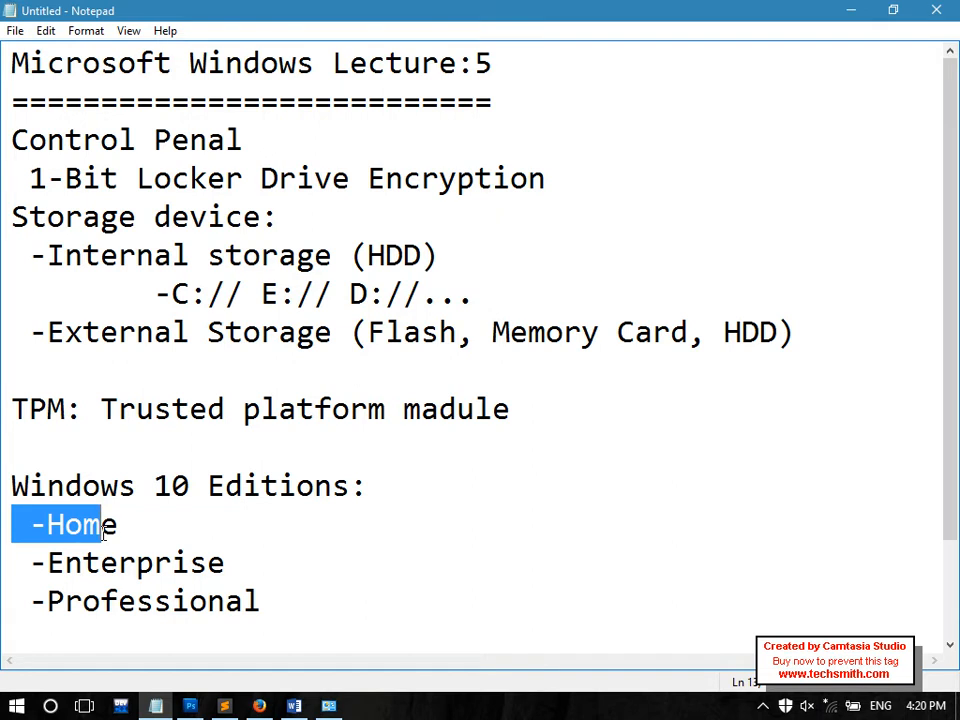
{"action": "left_click_drag", "start_coordinate": [208, 552], "coordinate": [46, 518]}
{"action": "left_click_drag", "start_coordinate": [64, 178], "coordinate": [297, 180]}
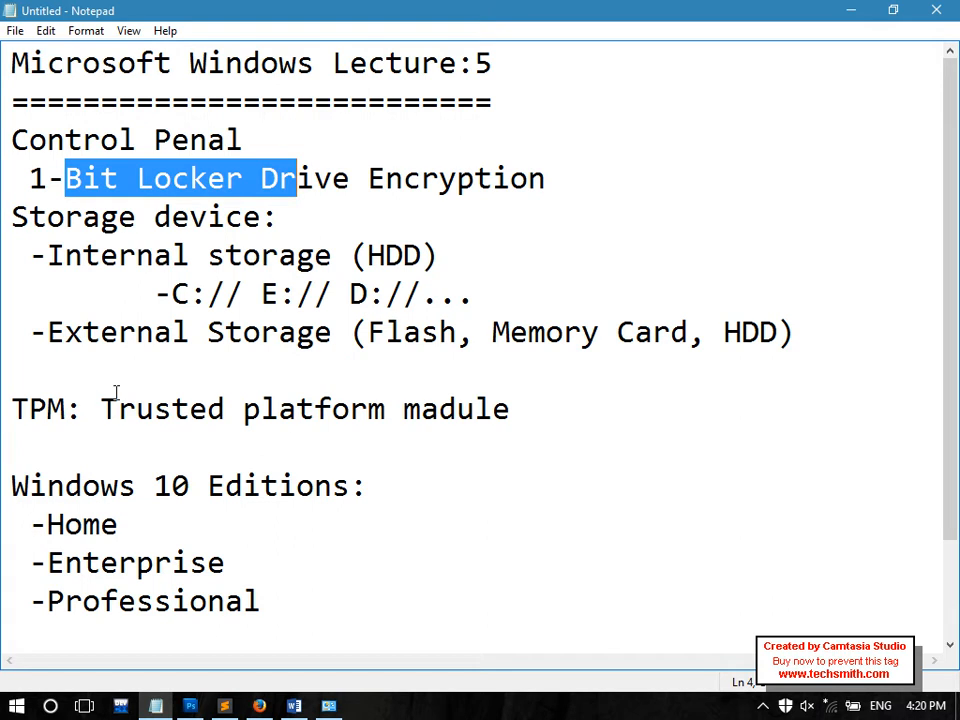
{"action": "left_click_drag", "start_coordinate": [101, 409], "coordinate": [47, 409]}
{"action": "left_click_drag", "start_coordinate": [100, 178], "coordinate": [278, 217]}
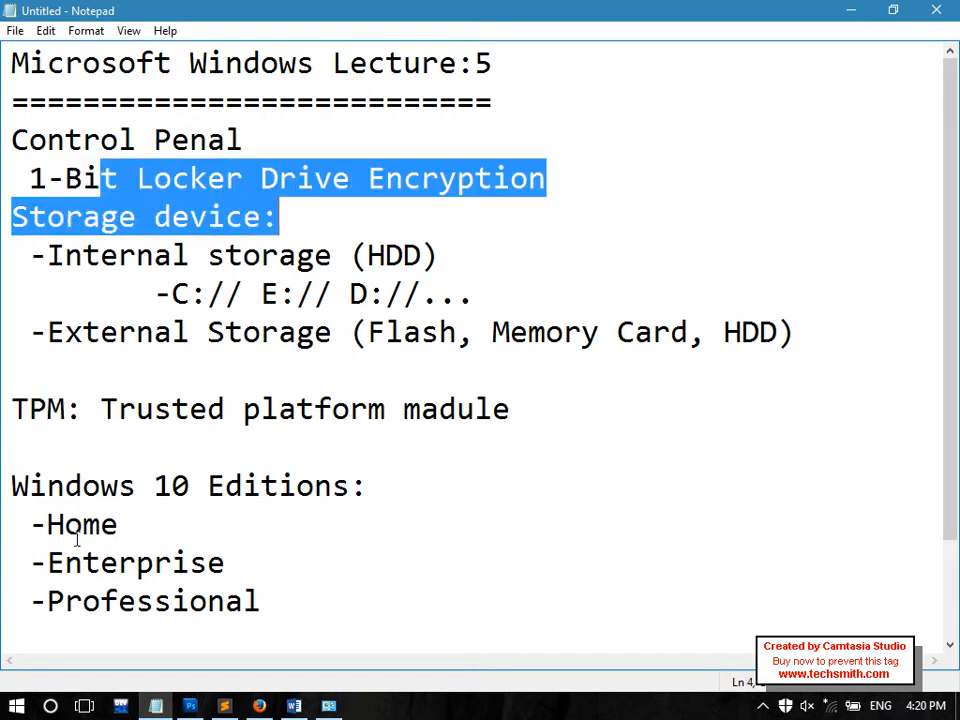
{"action": "left_click_drag", "start_coordinate": [154, 486], "coordinate": [370, 490]}
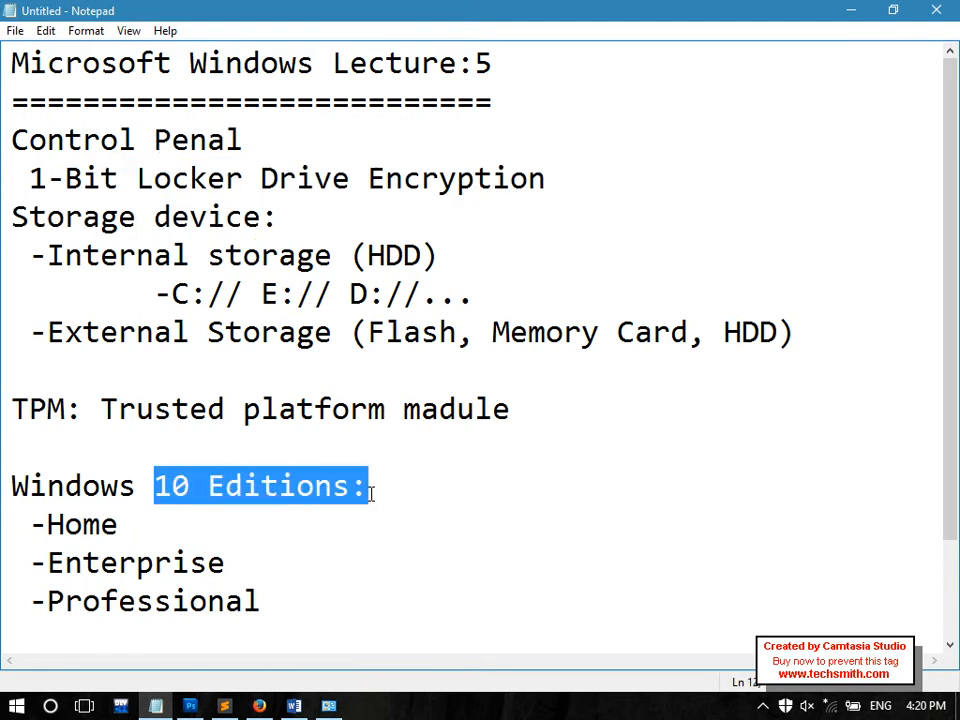
{"action": "left_click", "coordinate": [958, 708]}
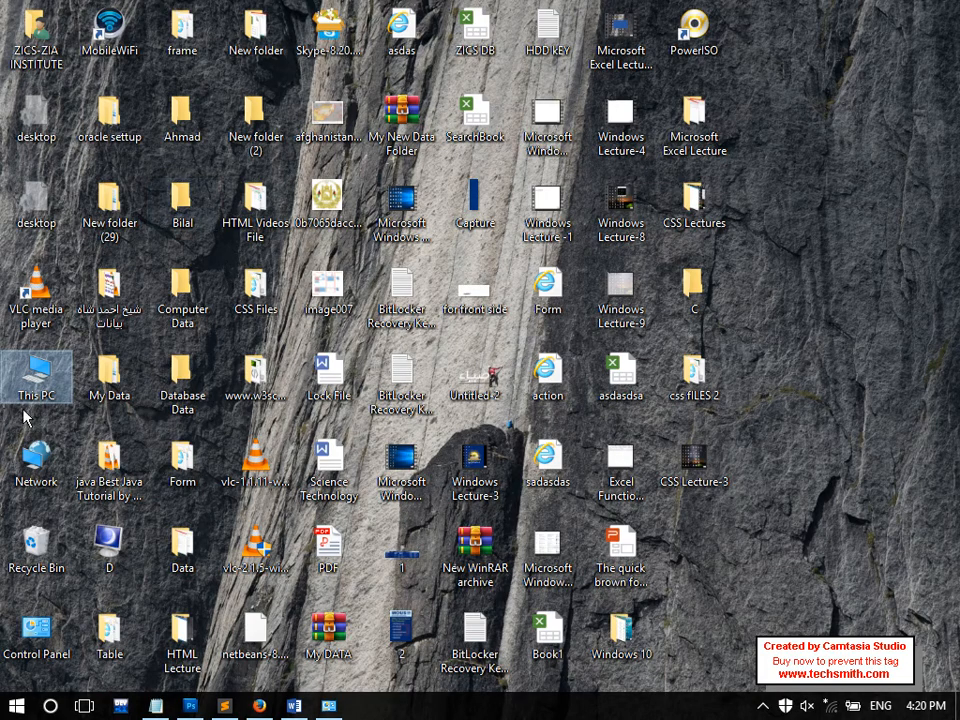
Open This PC's Properties to confirm Windows 10 Enterprise, then return to Notepad
{"action": "right_click", "coordinate": [45, 375]}
{"action": "left_click", "coordinate": [116, 607]}
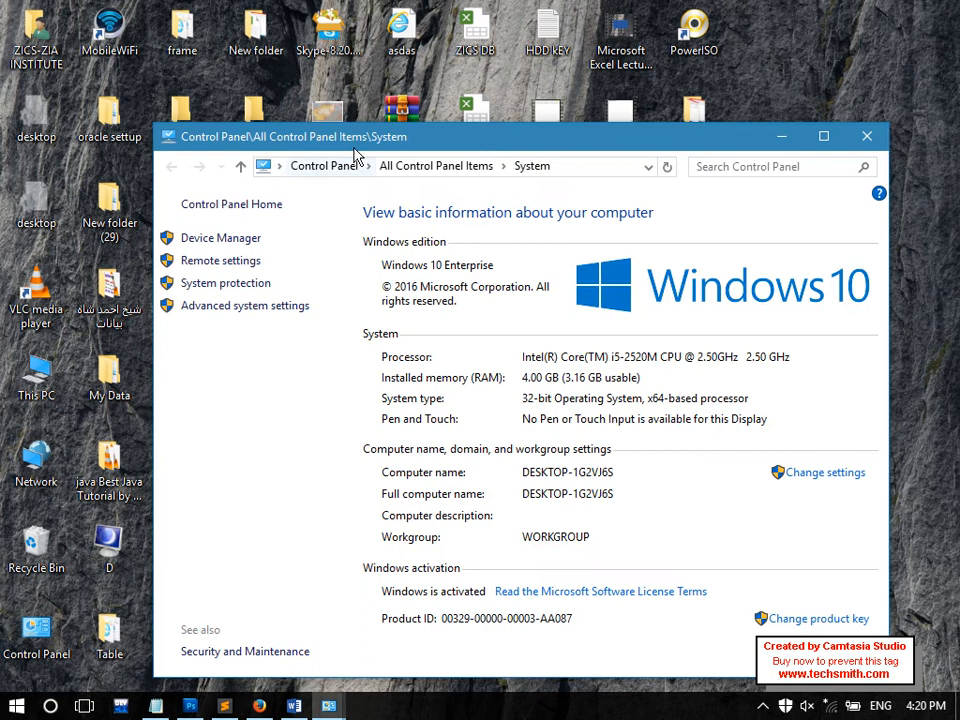
{"action": "double_click", "coordinate": [268, 130]}
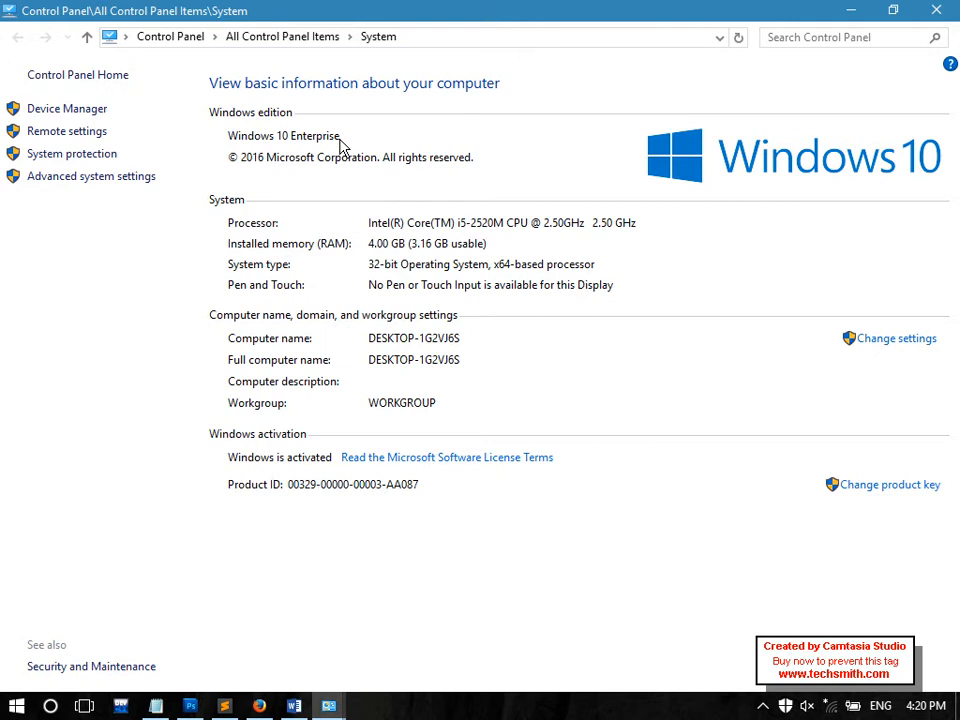
{"action": "left_click", "coordinate": [328, 705]}
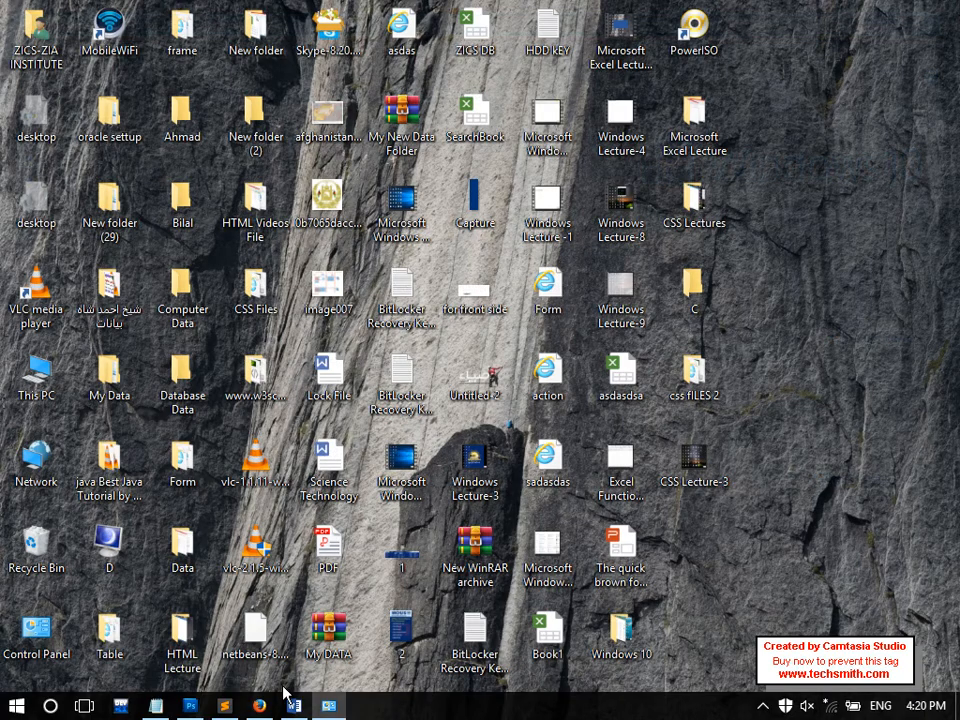
{"action": "left_click", "coordinate": [156, 705]}
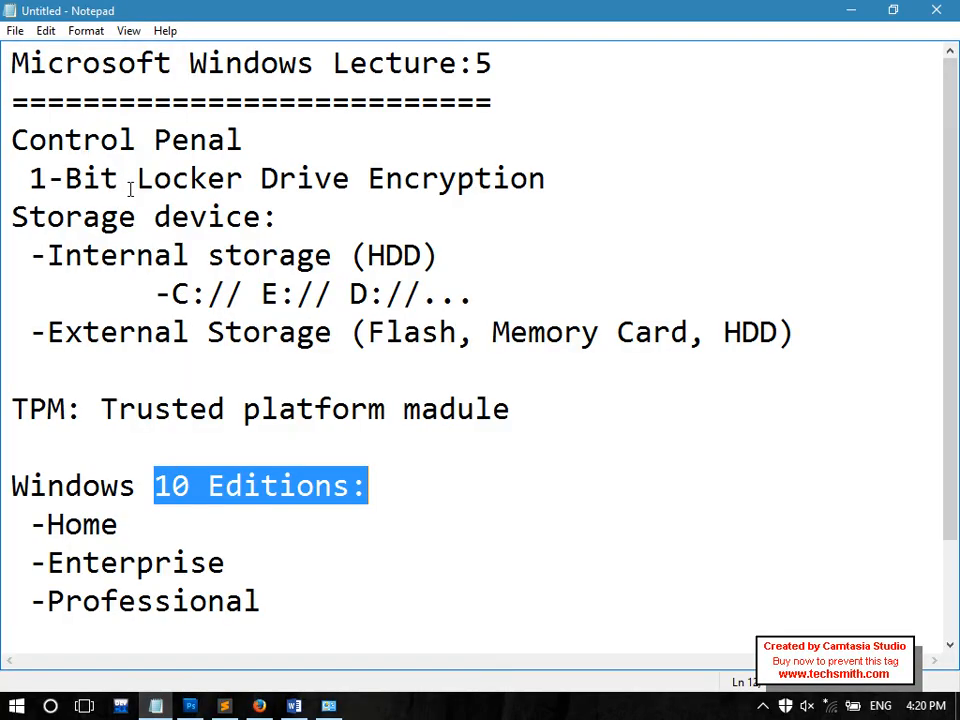
Add blank lines below the editions list and highlight the -C:// and E:// D:// drive entries
{"action": "left_click", "coordinate": [323, 641]}
{"action": "key", "text": "Return"}
{"action": "key", "text": "Return"}
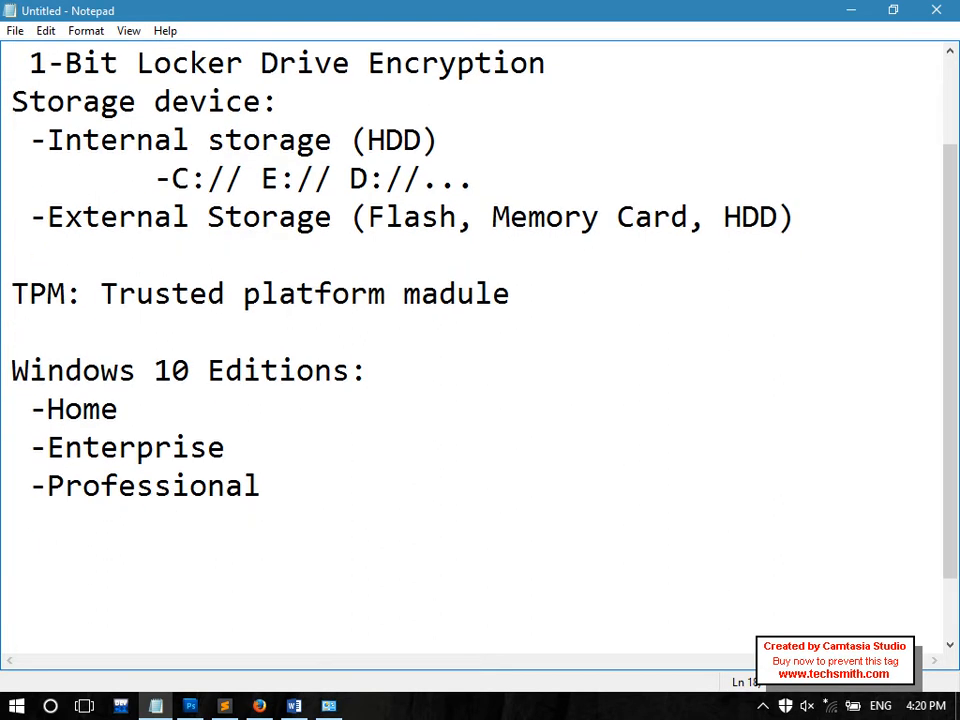
{"action": "left_click_drag", "start_coordinate": [262, 178], "coordinate": [489, 178]}
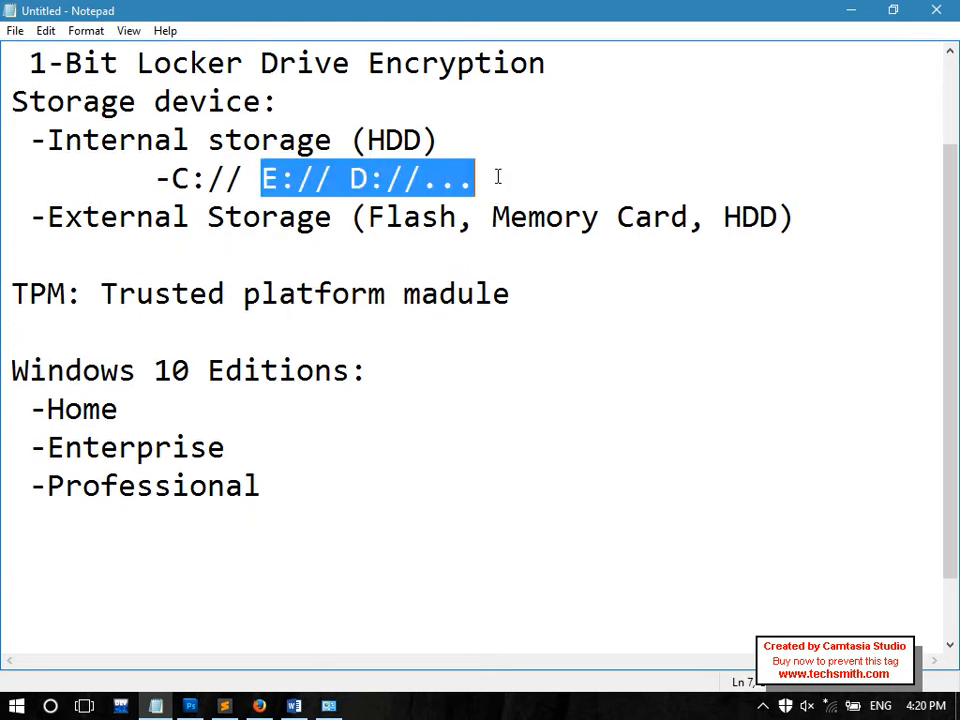
{"action": "left_click_drag", "start_coordinate": [245, 178], "coordinate": [160, 179]}
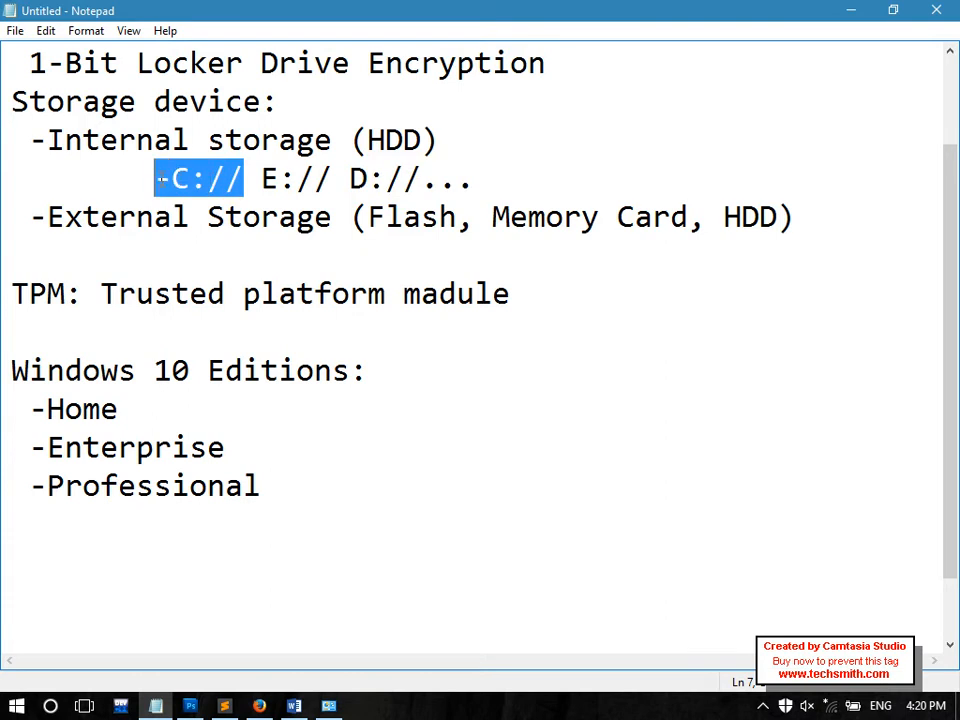
{"action": "left_click_drag", "start_coordinate": [160, 179], "coordinate": [245, 180]}
{"action": "left_click", "coordinate": [245, 180]}
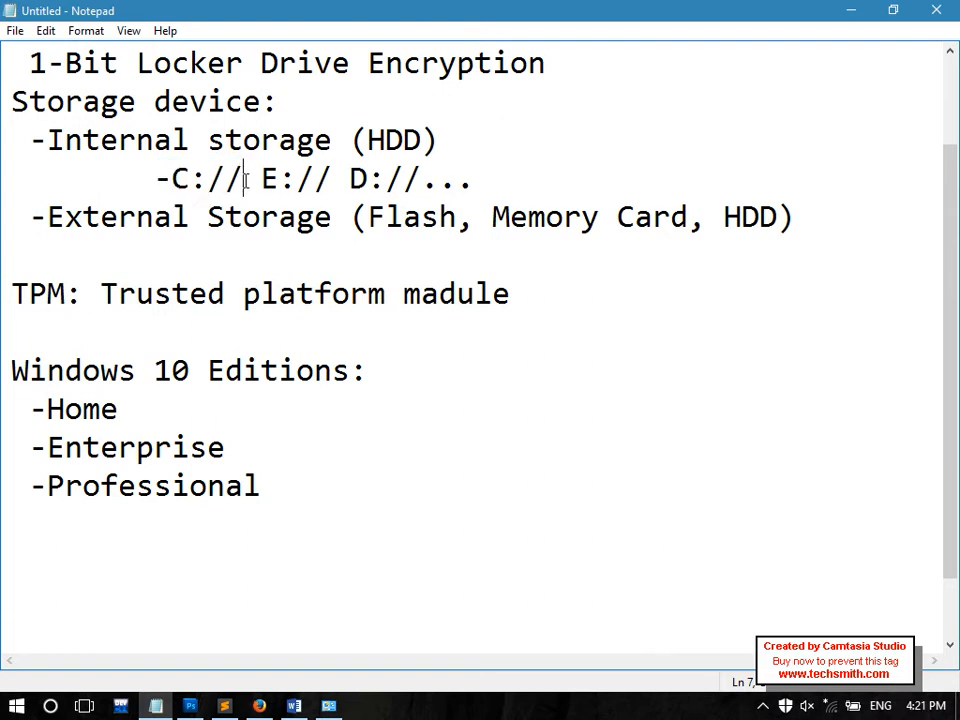
{"action": "left_click_drag", "start_coordinate": [245, 180], "coordinate": [162, 179]}
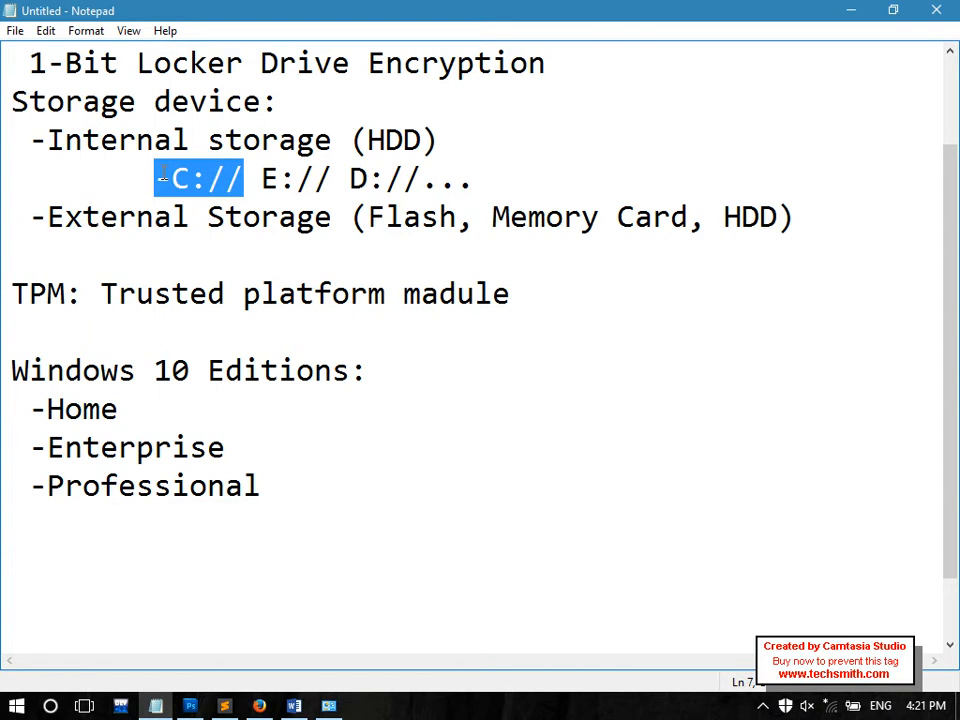
{"action": "left_click_drag", "start_coordinate": [157, 180], "coordinate": [243, 178]}
Restore and re-maximize the Notepad window, then highlight the -C:// and E:// D:// entries again
{"action": "double_click", "coordinate": [246, 9]}
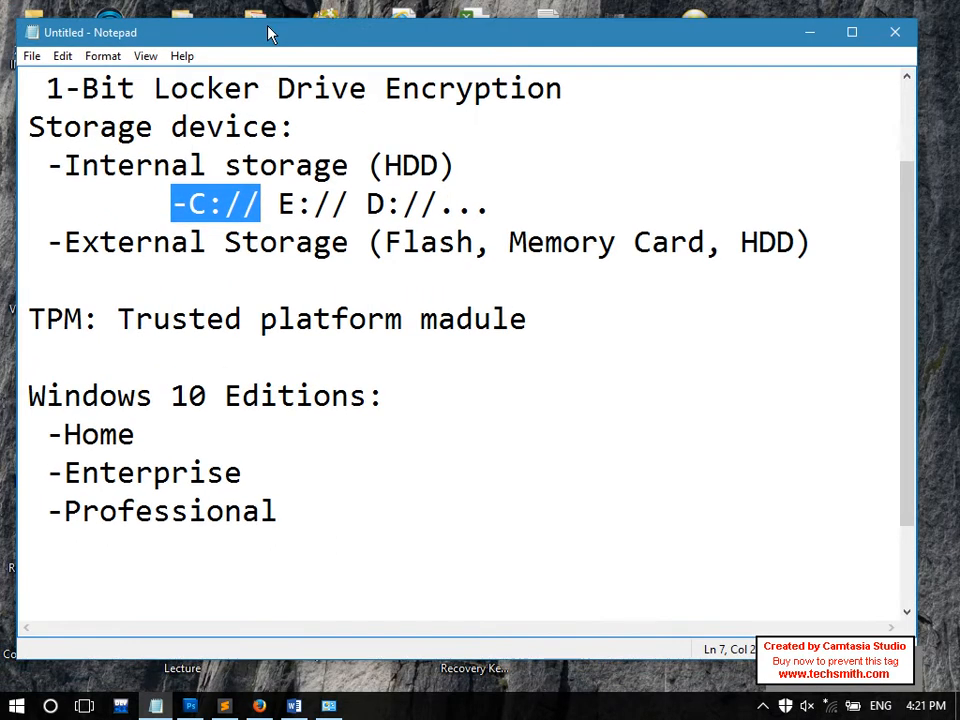
{"action": "double_click", "coordinate": [120, 38]}
{"action": "mouse_move", "coordinate": [243, 178]}
{"action": "left_mouse_down"}
{"action": "mouse_move", "coordinate": [224, 178]}
{"action": "mouse_move", "coordinate": [237, 178]}
{"action": "left_mouse_up"}
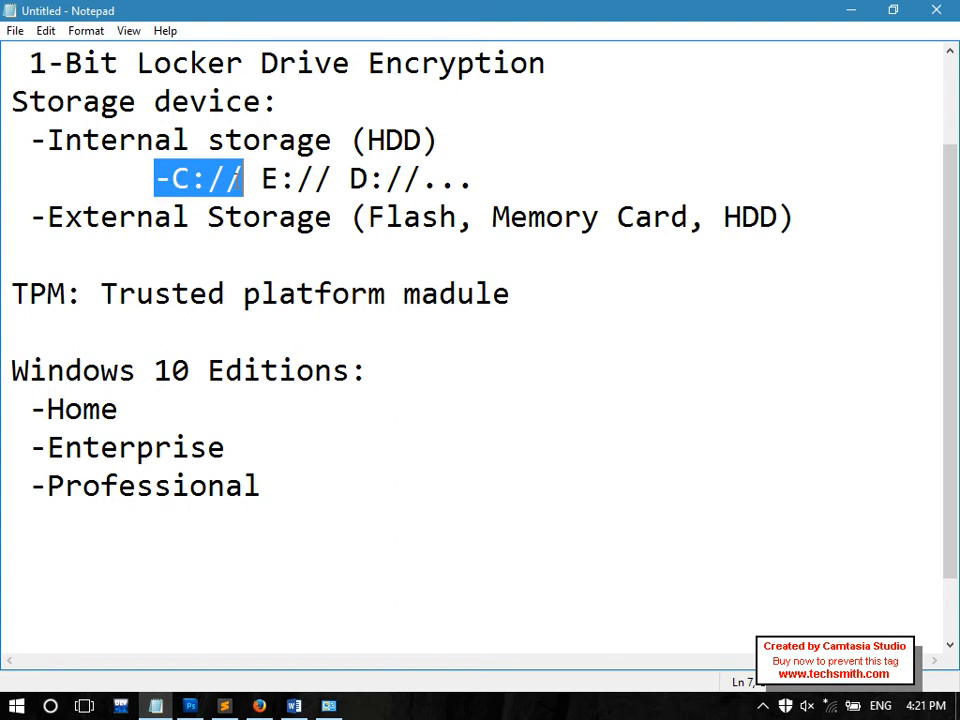
{"action": "left_click_drag", "start_coordinate": [261, 179], "coordinate": [518, 180]}
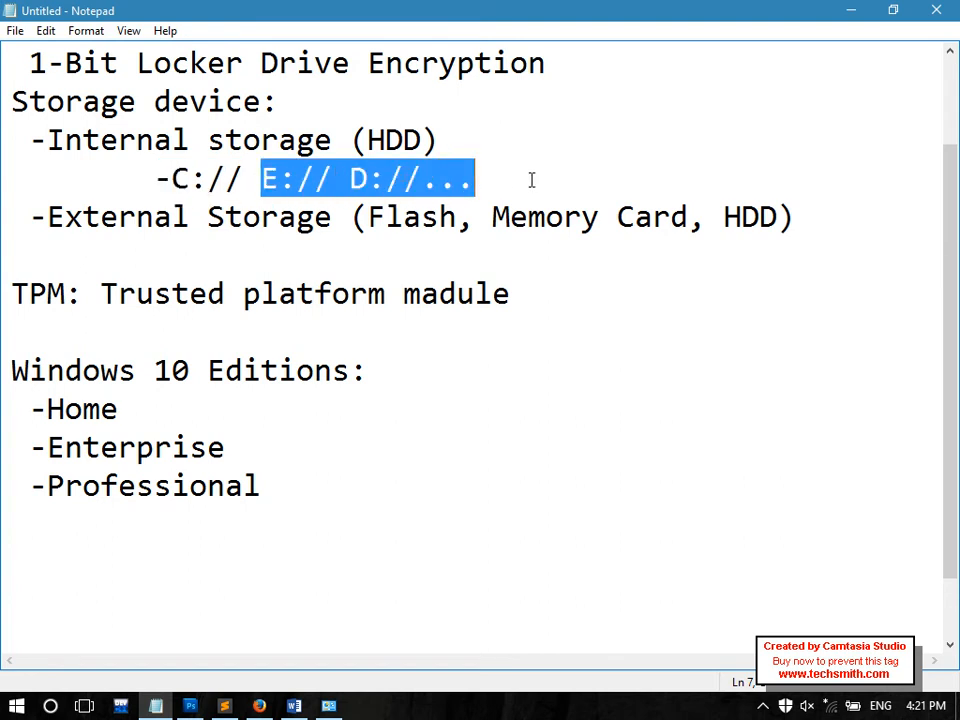
Start a new line after -Professional and minimize Notepad to show the desktop
{"action": "left_click", "coordinate": [360, 465]}
{"action": "key", "text": "Down"}
{"action": "key", "text": "Right"}
{"action": "key", "text": "Return"}
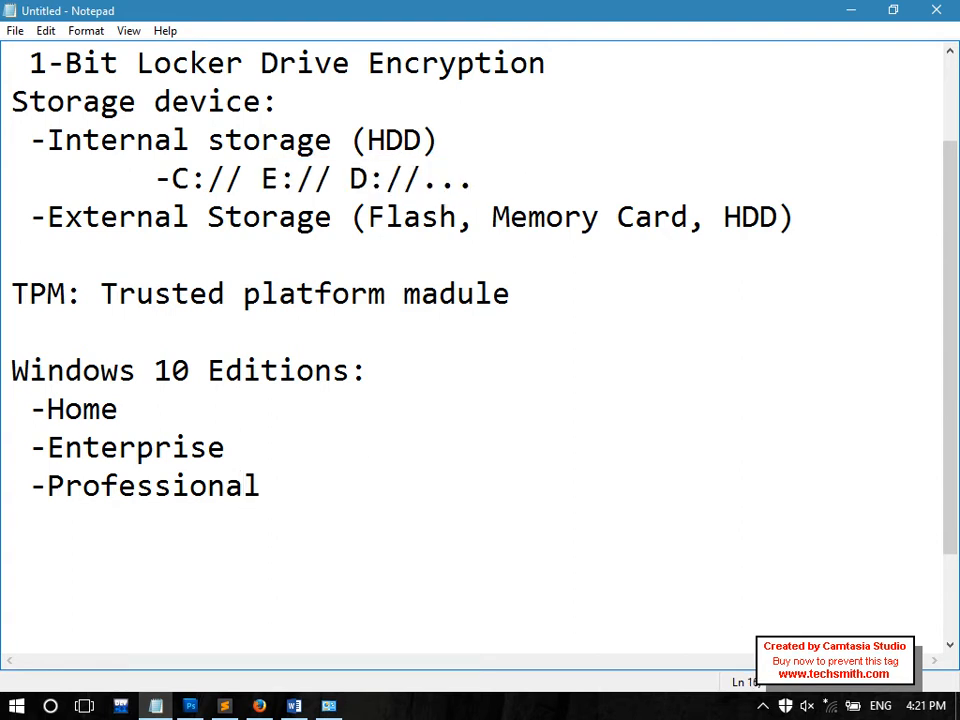
{"action": "left_click", "coordinate": [958, 710]}
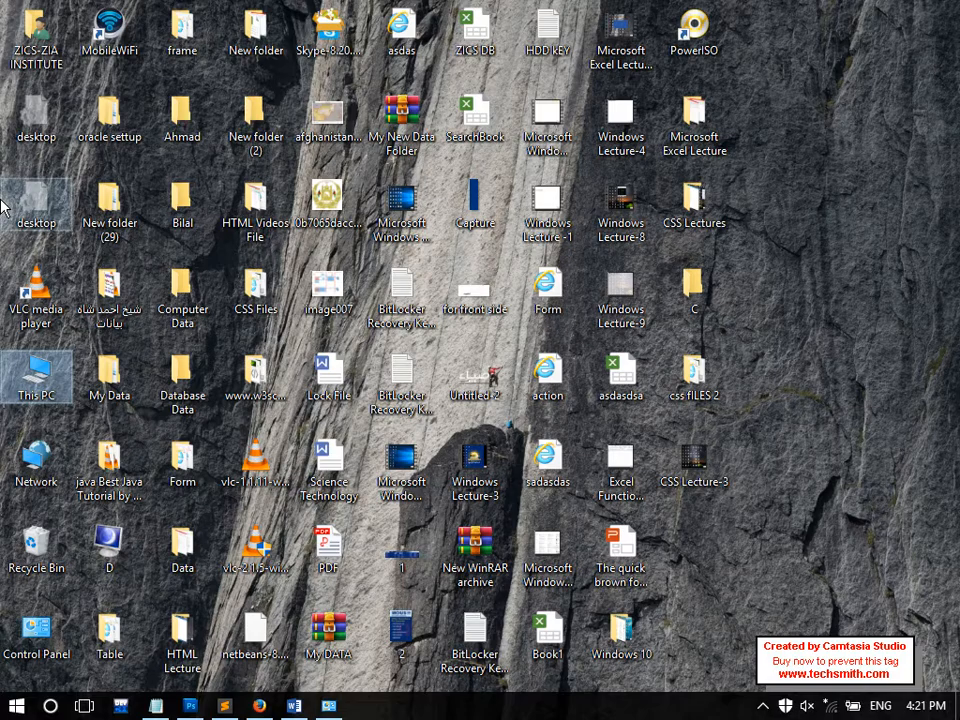
{"action": "double_click", "coordinate": [30, 385]}
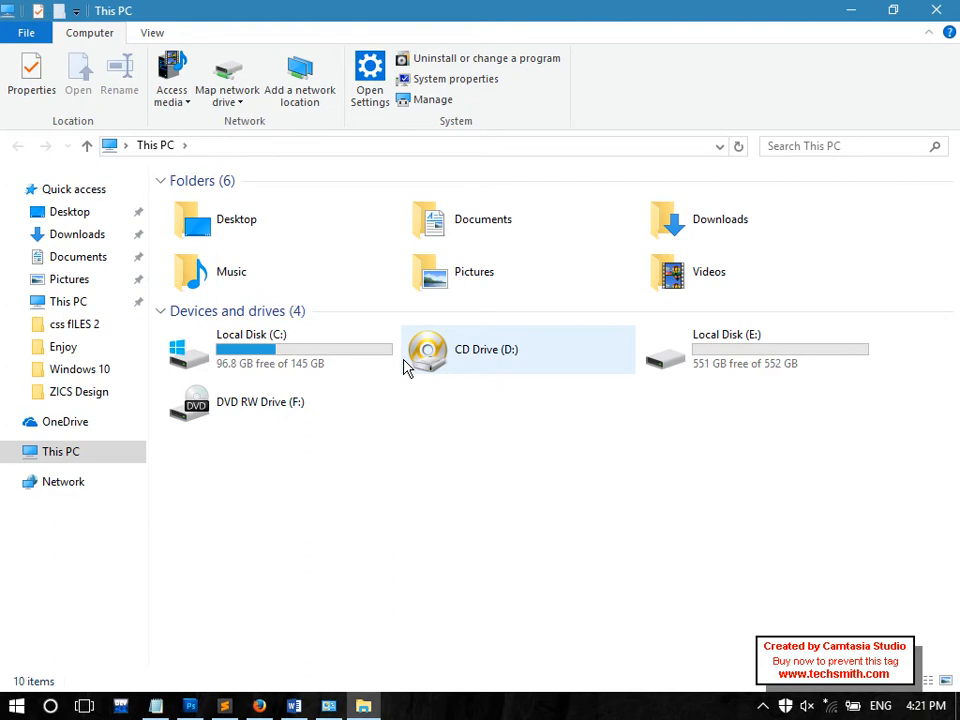
{"action": "left_click", "coordinate": [708, 370]}
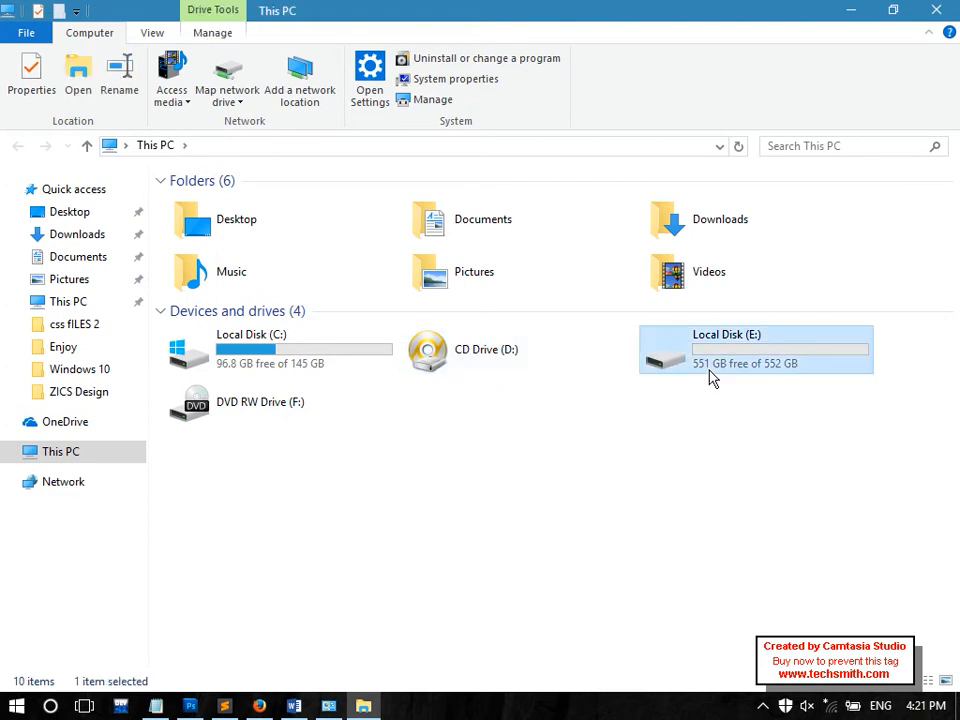
{"action": "left_click", "coordinate": [293, 342]}
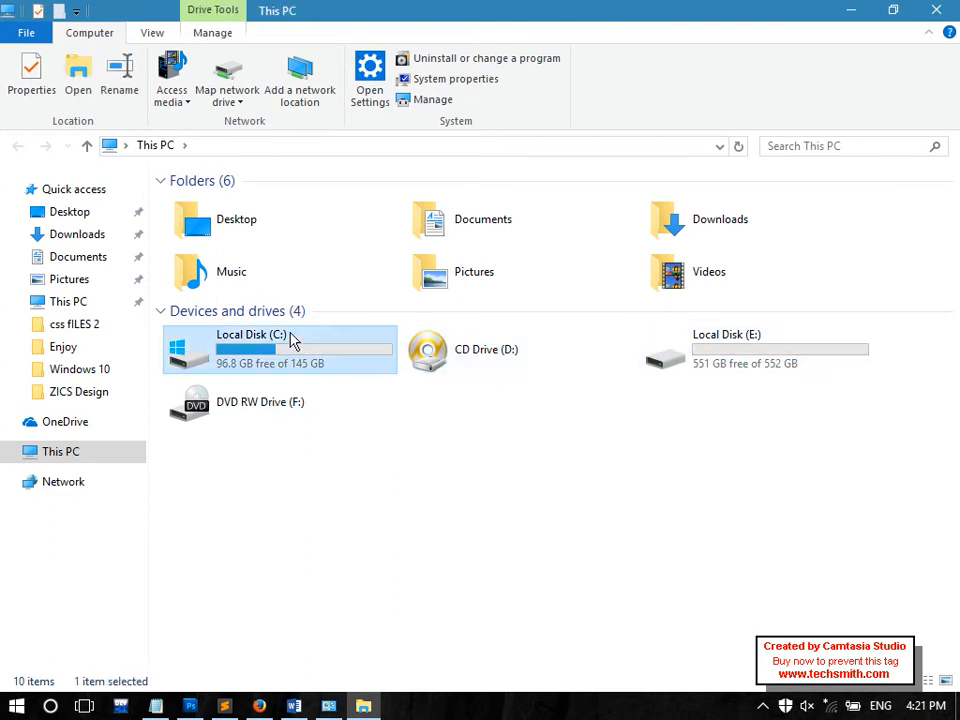
{"action": "double_click", "coordinate": [293, 342]}
{"action": "key", "text": "BackSpace"}
{"action": "left_click", "coordinate": [751, 366]}
{"action": "double_click", "coordinate": [751, 366]}
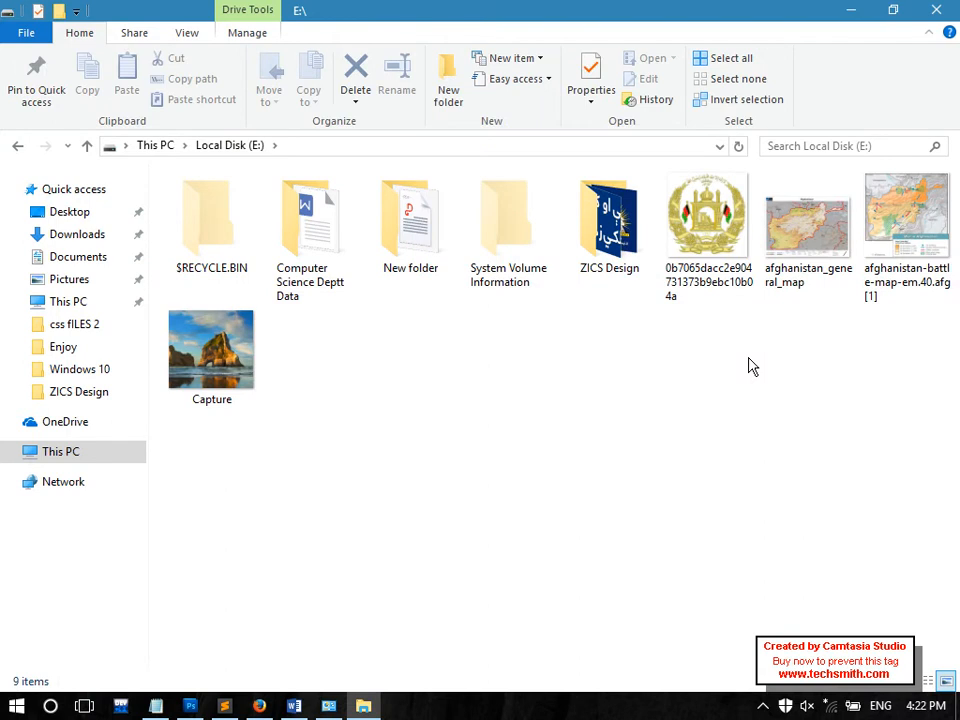
{"action": "key", "text": "BackSpace"}
{"action": "left_click", "coordinate": [940, 9]}
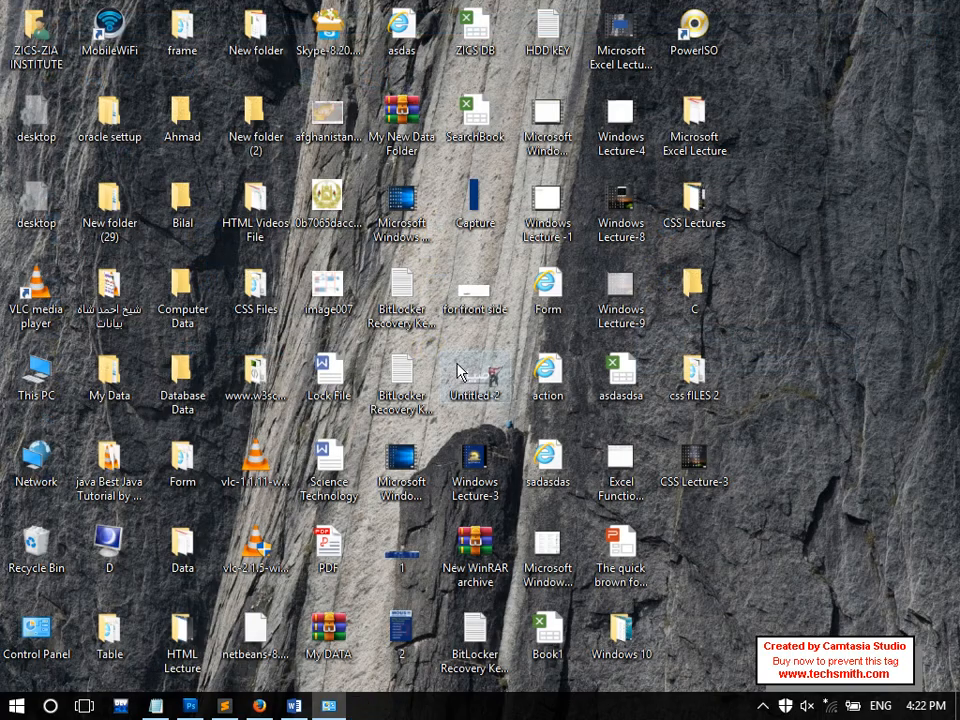
Open Control Panel from the desktop icon, maximize it, and go to BitLocker Drive Encryption
{"action": "double_click", "coordinate": [61, 625]}
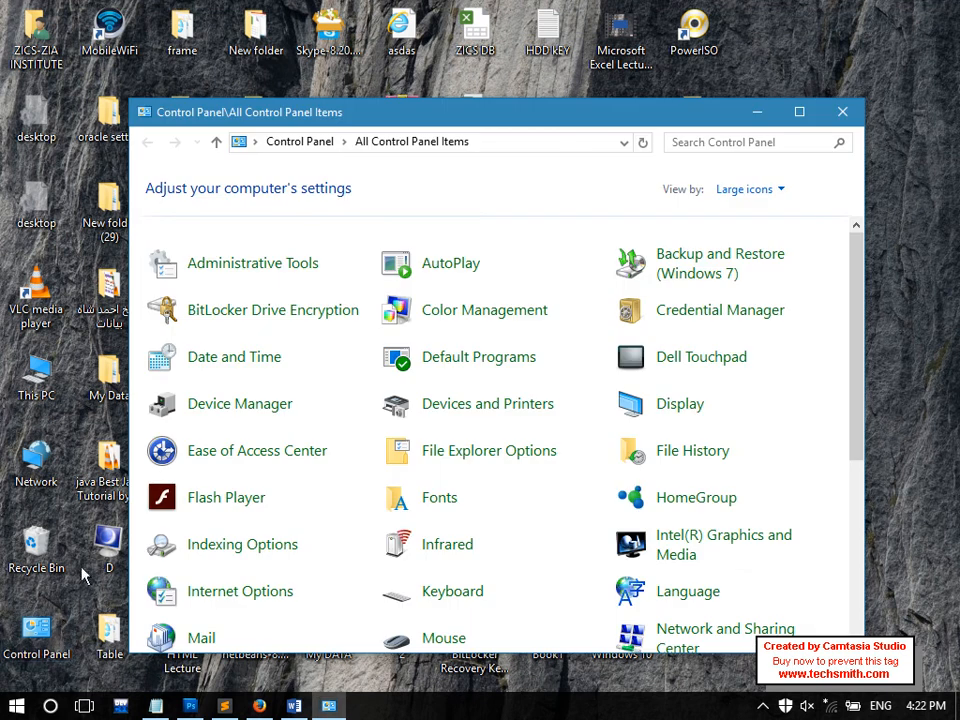
{"action": "double_click", "coordinate": [291, 94]}
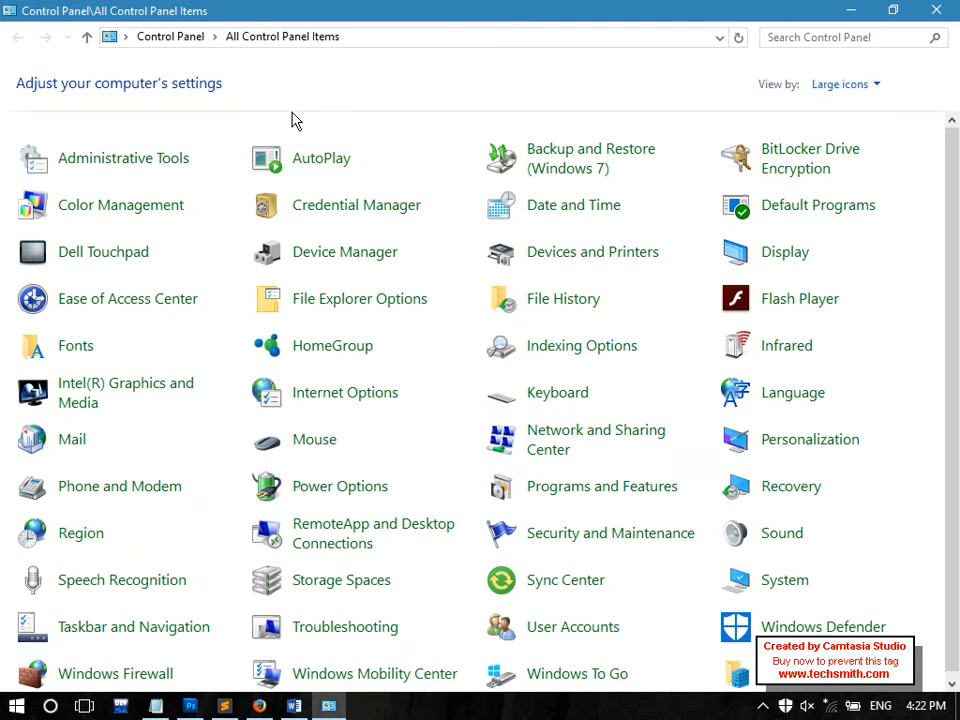
{"action": "left_click", "coordinate": [802, 166]}
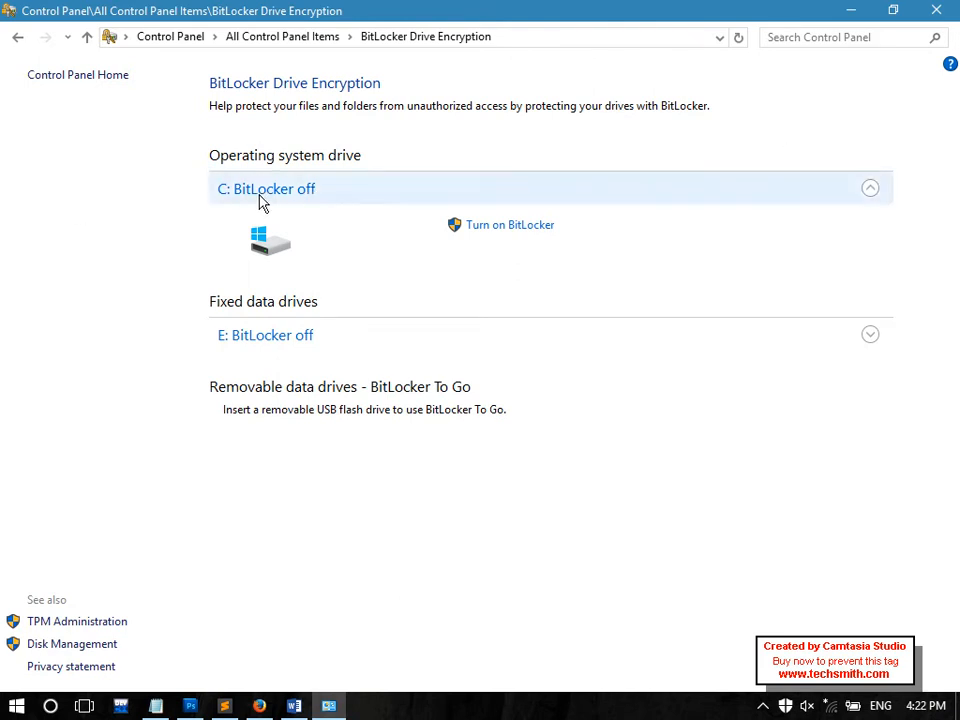
Start BitLocker on drive C:, cancel and confirm abandoning it, then expand drive E:'s options
{"action": "left_click", "coordinate": [500, 226]}
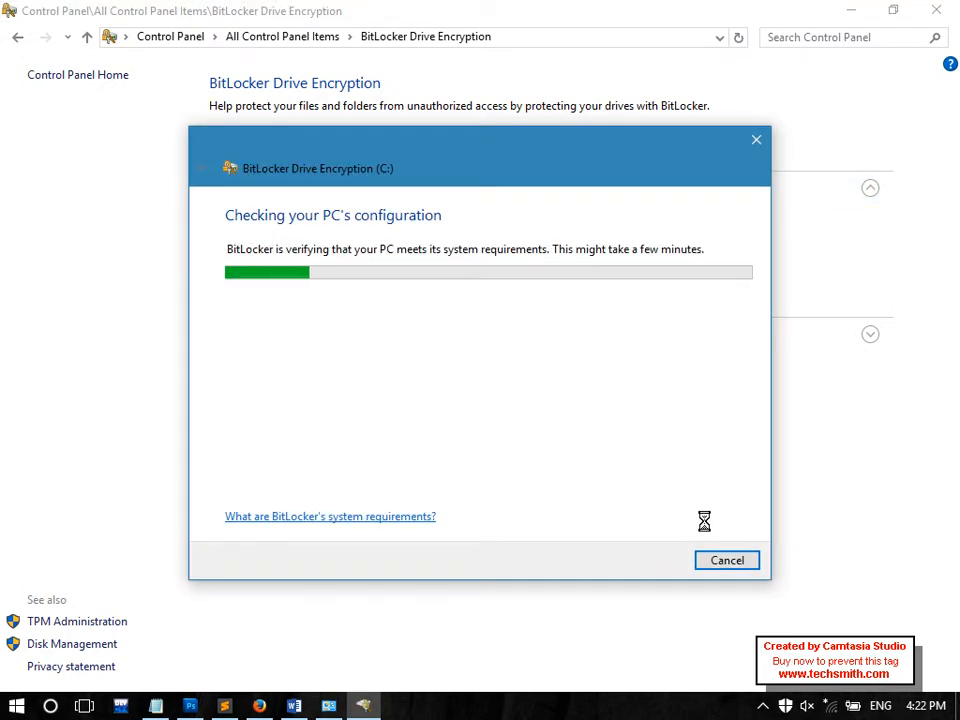
{"action": "left_click", "coordinate": [717, 558]}
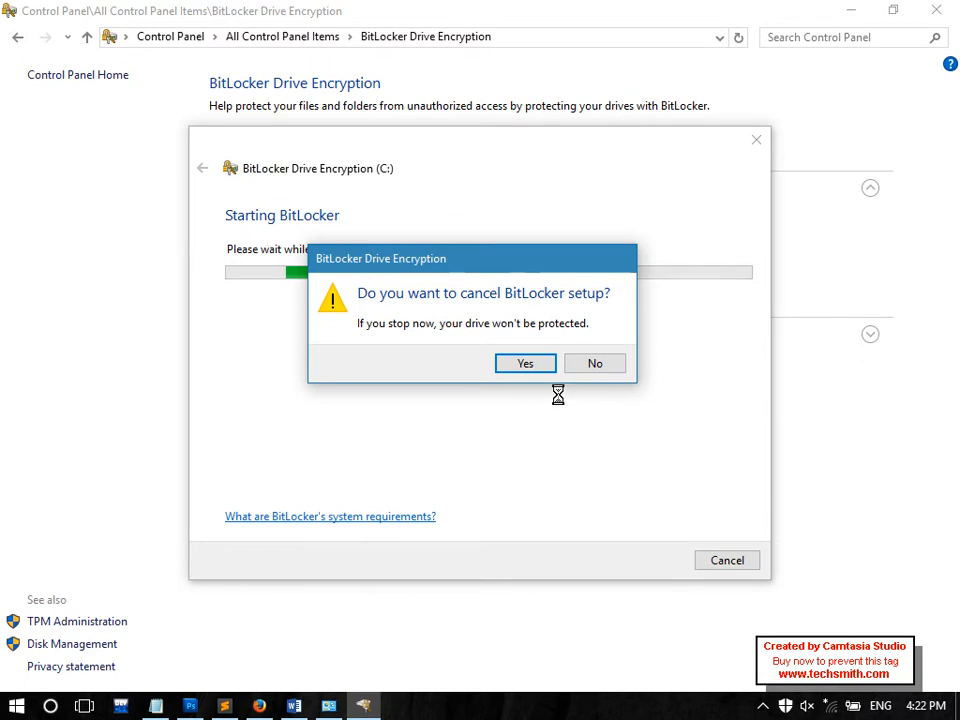
{"action": "left_click", "coordinate": [536, 356]}
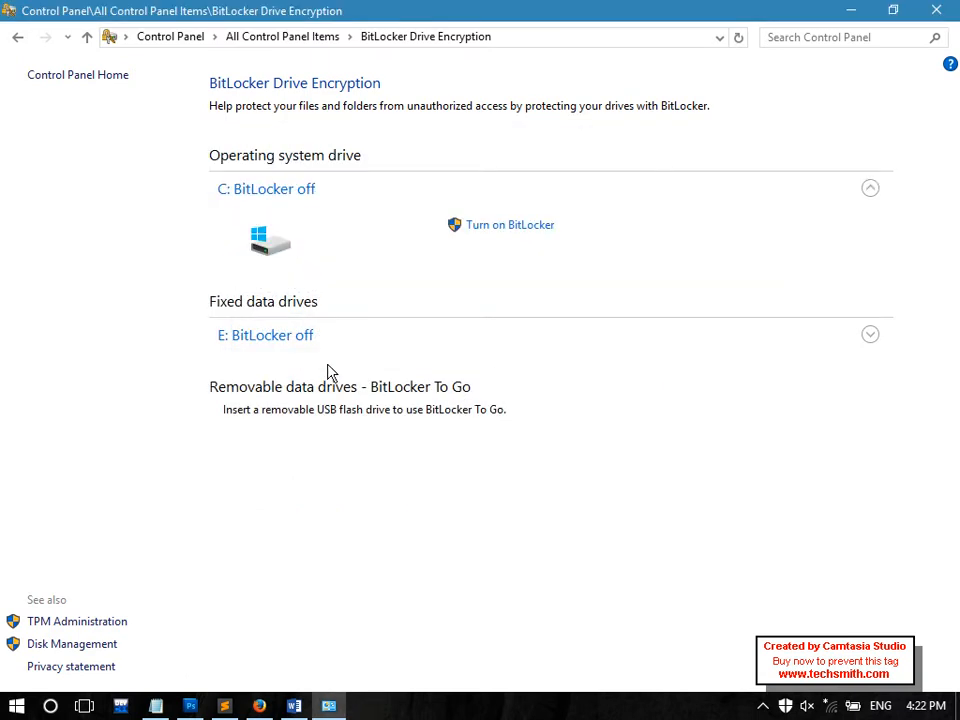
{"action": "left_click", "coordinate": [292, 346]}
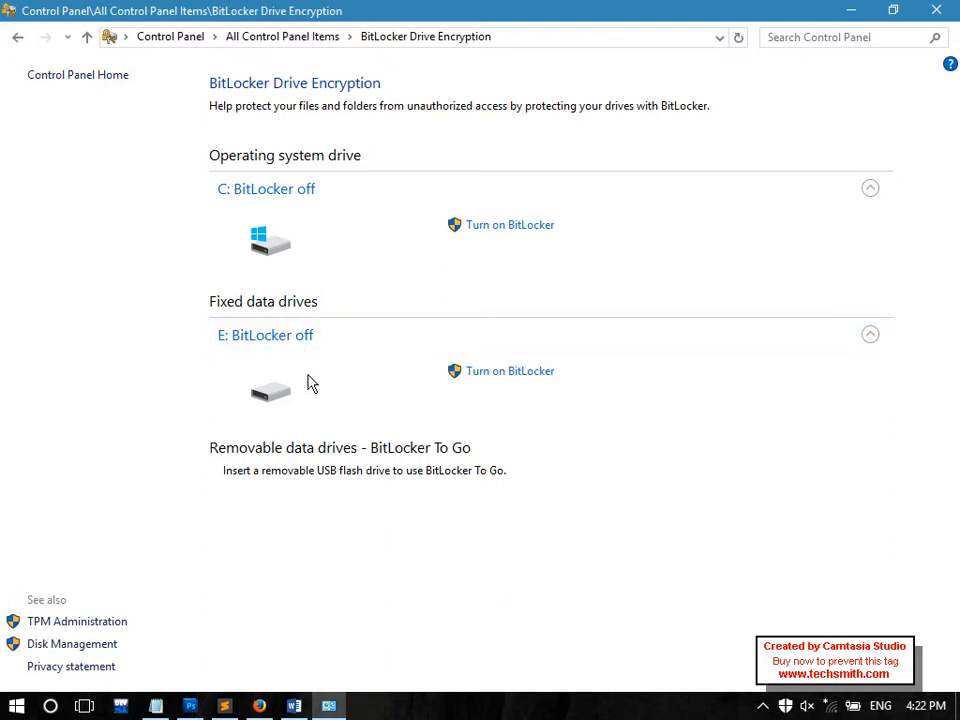
Turn on BitLocker for E: with password unlocking, then start a 'Password:' line in Notepad
{"action": "left_click", "coordinate": [516, 378]}
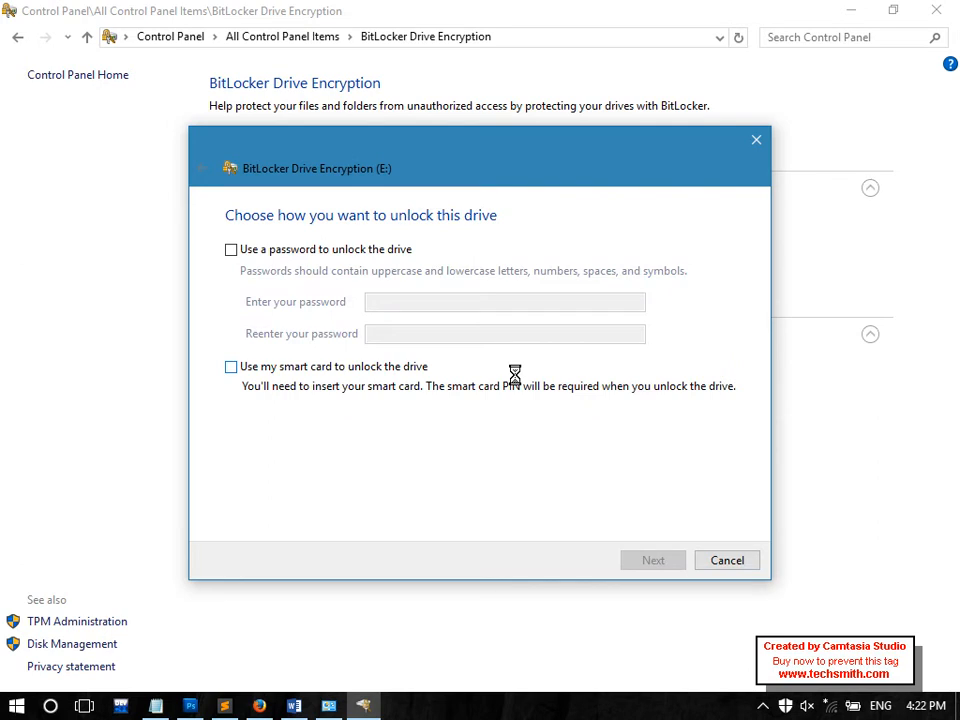
{"action": "left_click", "coordinate": [296, 256]}
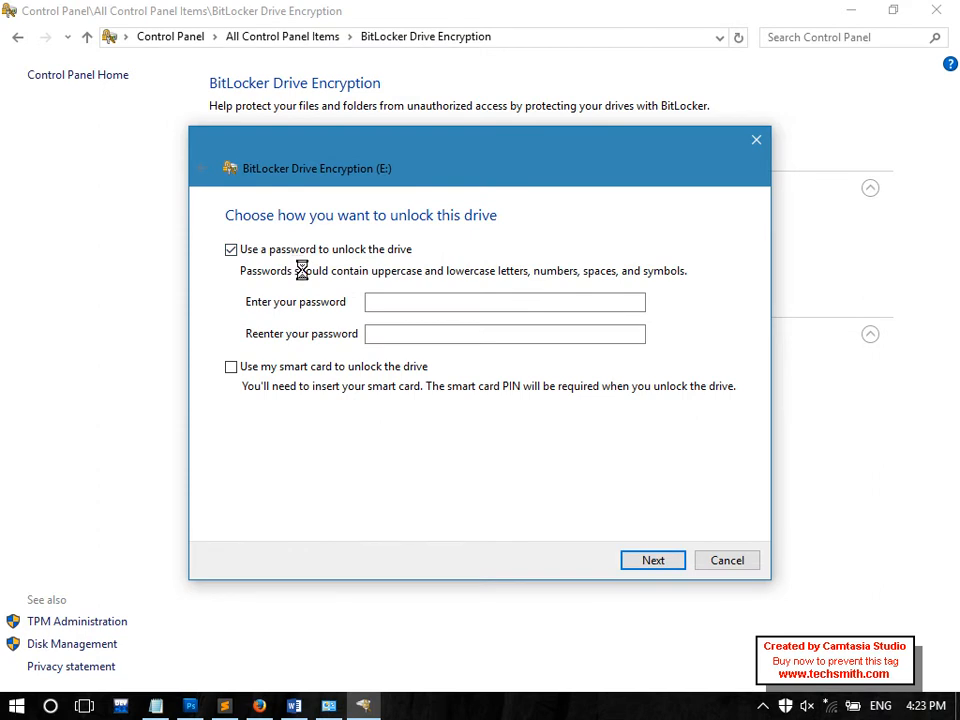
{"action": "left_click", "coordinate": [375, 301]}
{"action": "left_click", "coordinate": [388, 333]}
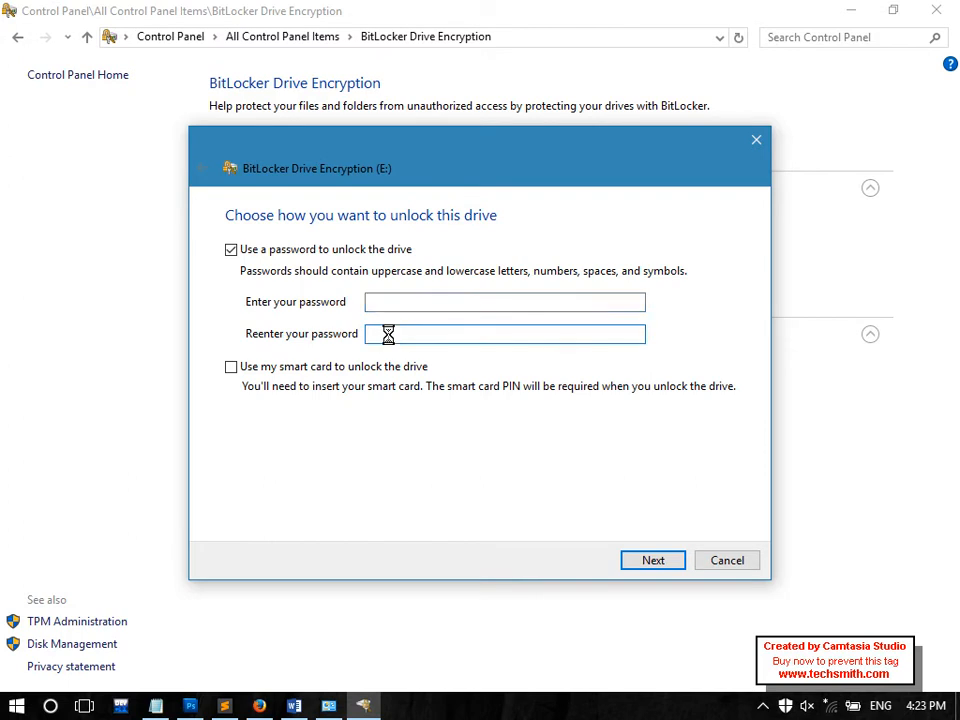
{"action": "left_click", "coordinate": [390, 303]}
{"action": "left_click", "coordinate": [156, 706]}
{"action": "type", "text": "ass"}
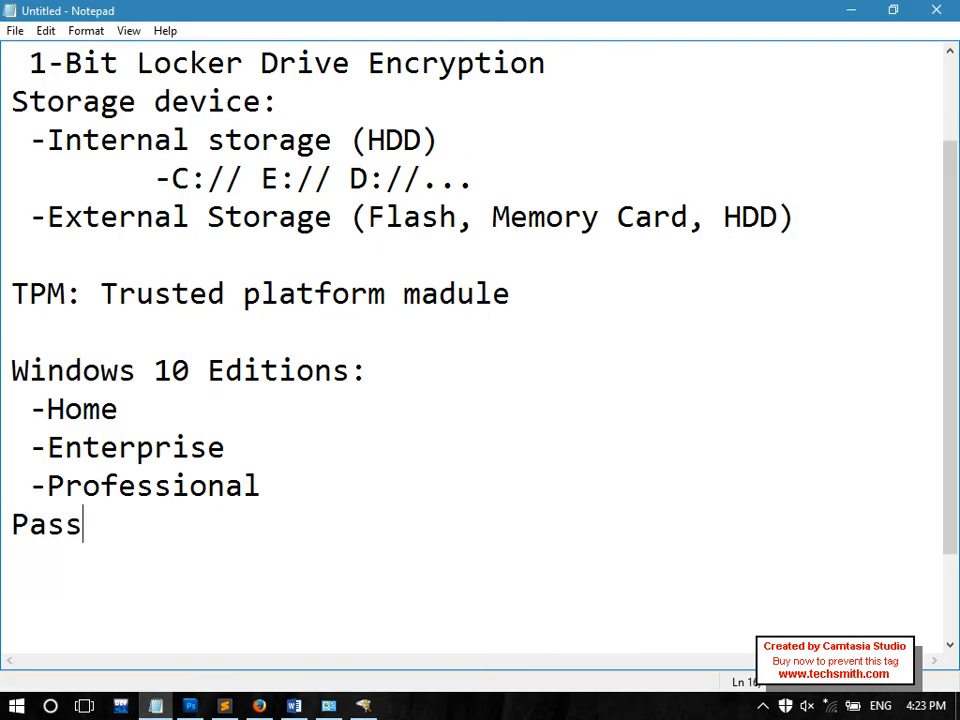
{"action": "type", "text": "word:"}
Finish the Password: heading and add the point '- 8 Character' beneath it
{"action": "key", "text": "Return"}
{"action": "type", "text": "-"}
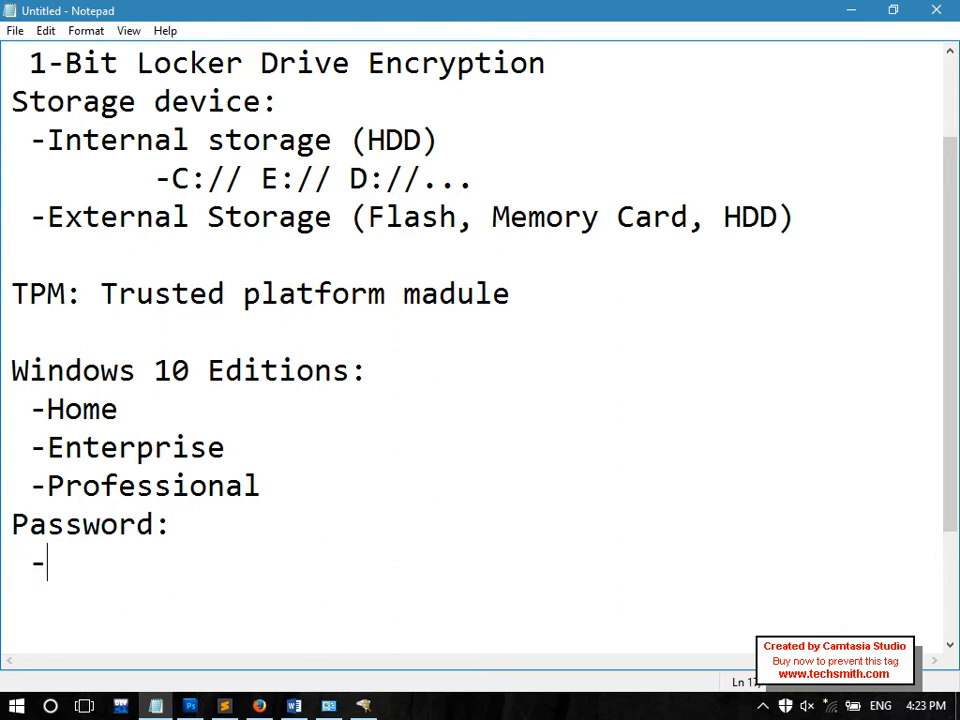
{"action": "type", "text": " 8 Character"}
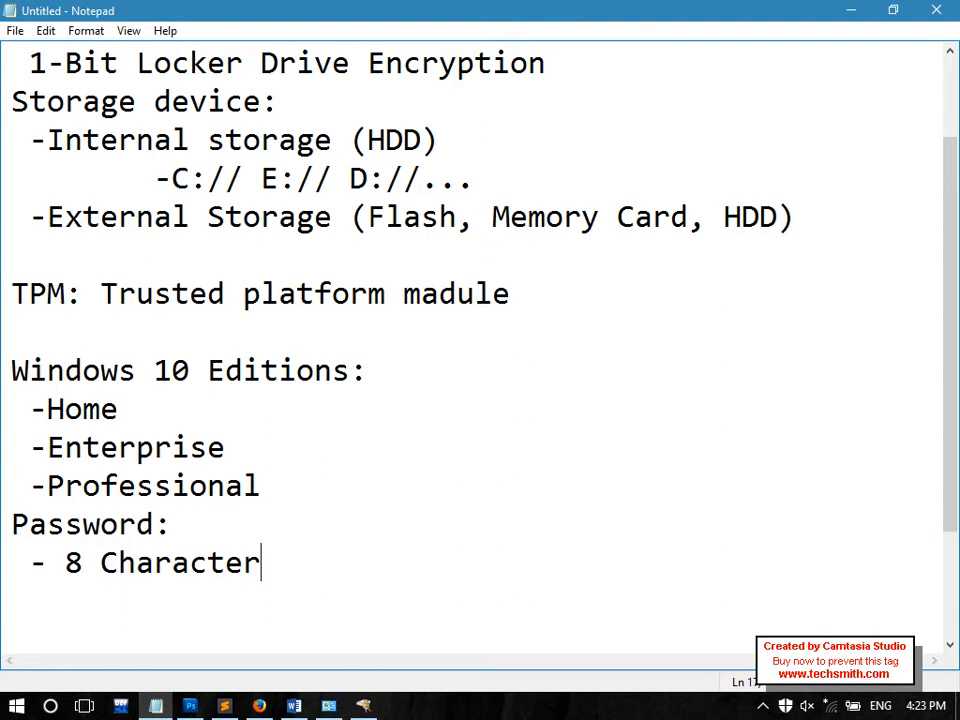
Enter a one-character password in both E: password fields and try to continue
{"action": "left_click", "coordinate": [376, 707]}
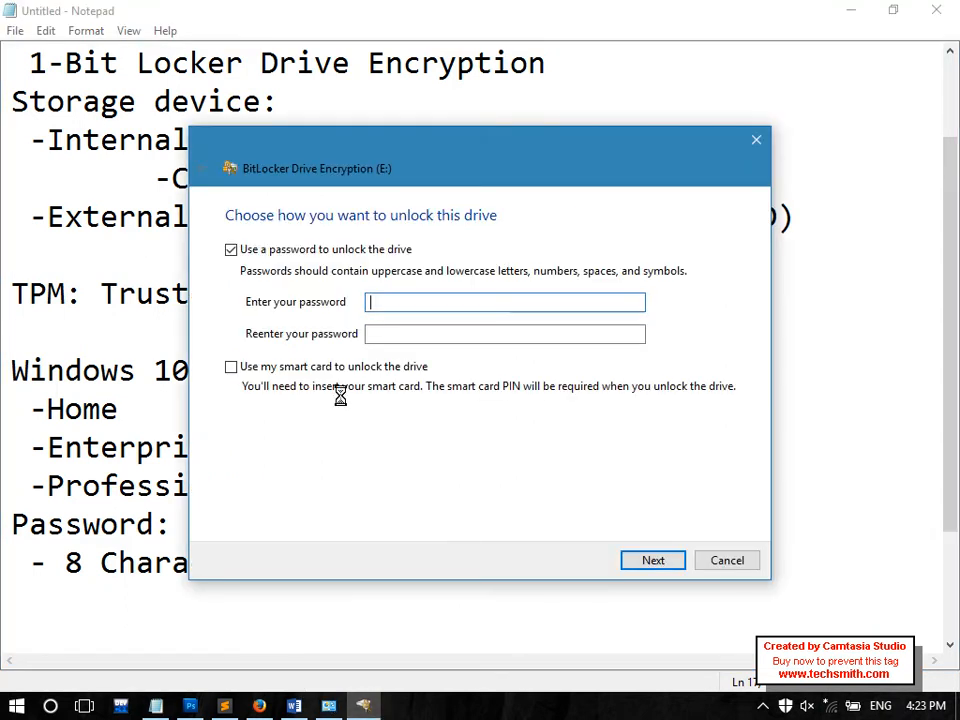
{"action": "type", "text": "1"}
{"action": "key", "text": "Tab"}
{"action": "type", "text": "1"}
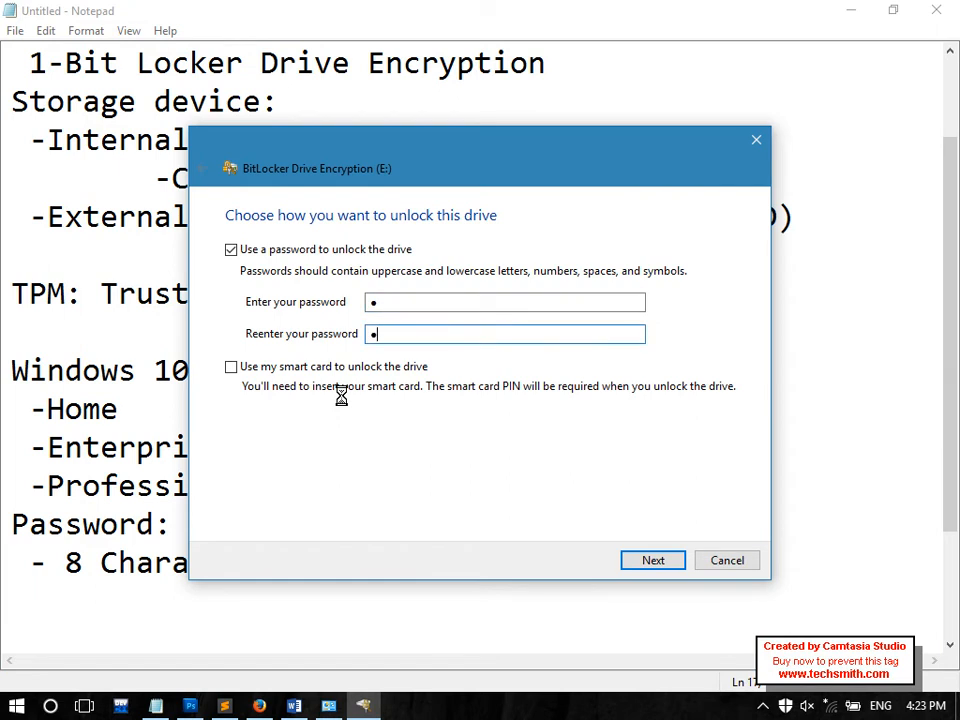
{"action": "left_click", "coordinate": [644, 560]}
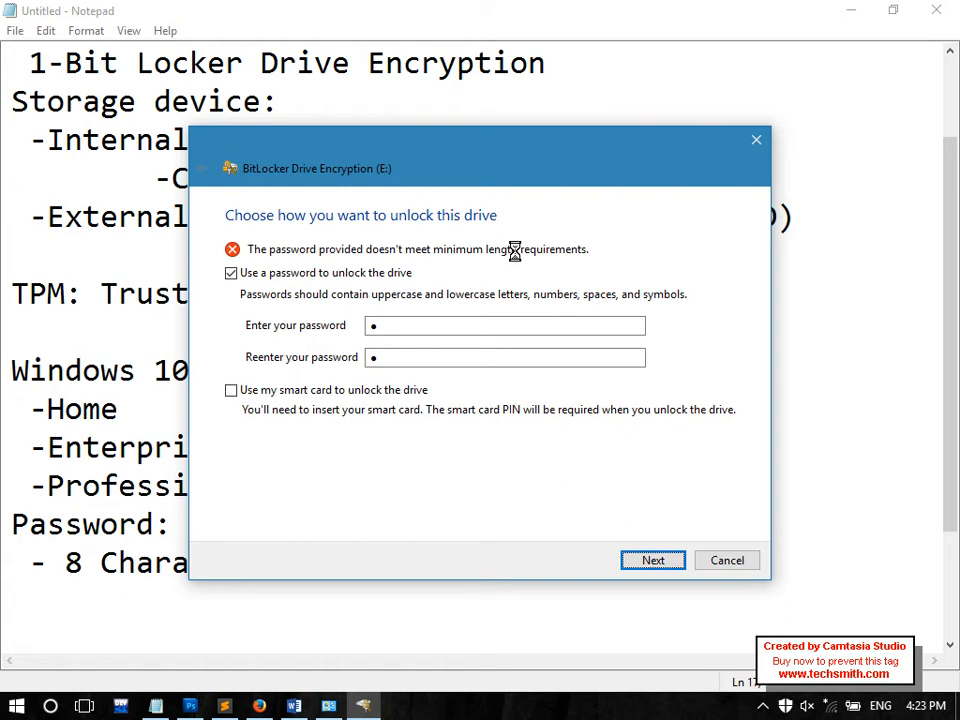
Replace it with a longer password in both fields, then return to Notepad
{"action": "left_click", "coordinate": [377, 326]}
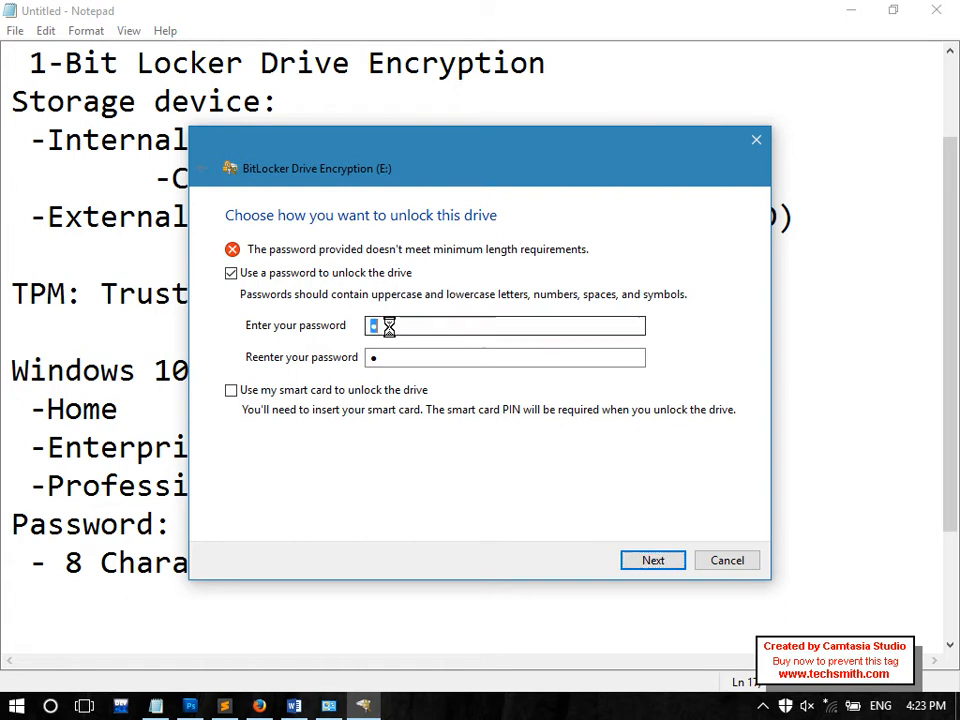
{"action": "key", "text": "BackSpace"}
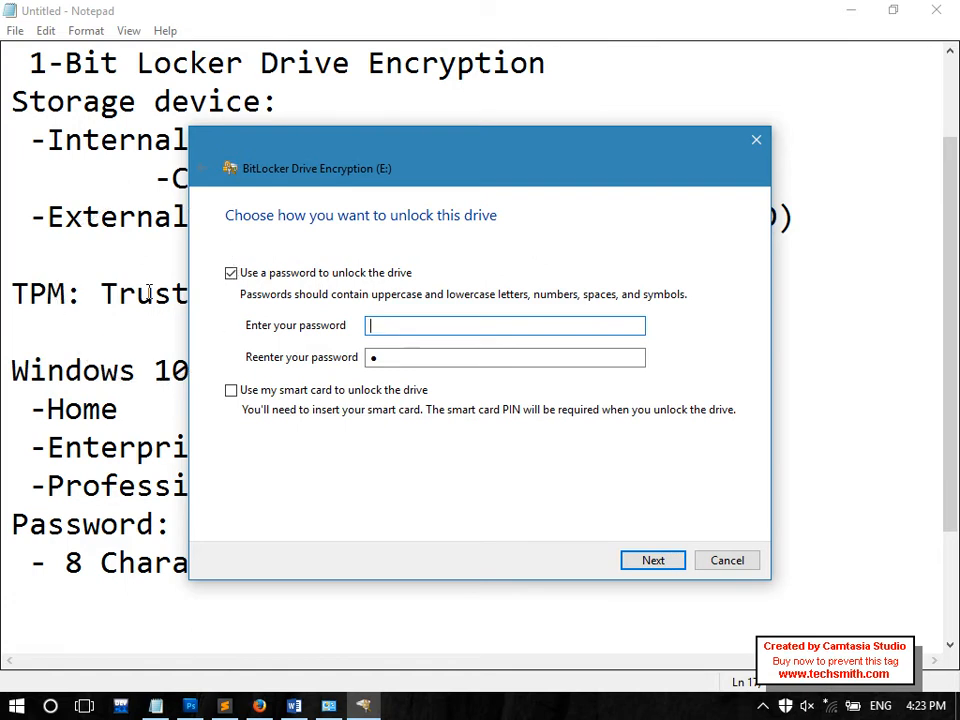
{"action": "type", "text": "**********"}
{"action": "key", "text": "Tab"}
{"action": "type", "text": "******"}
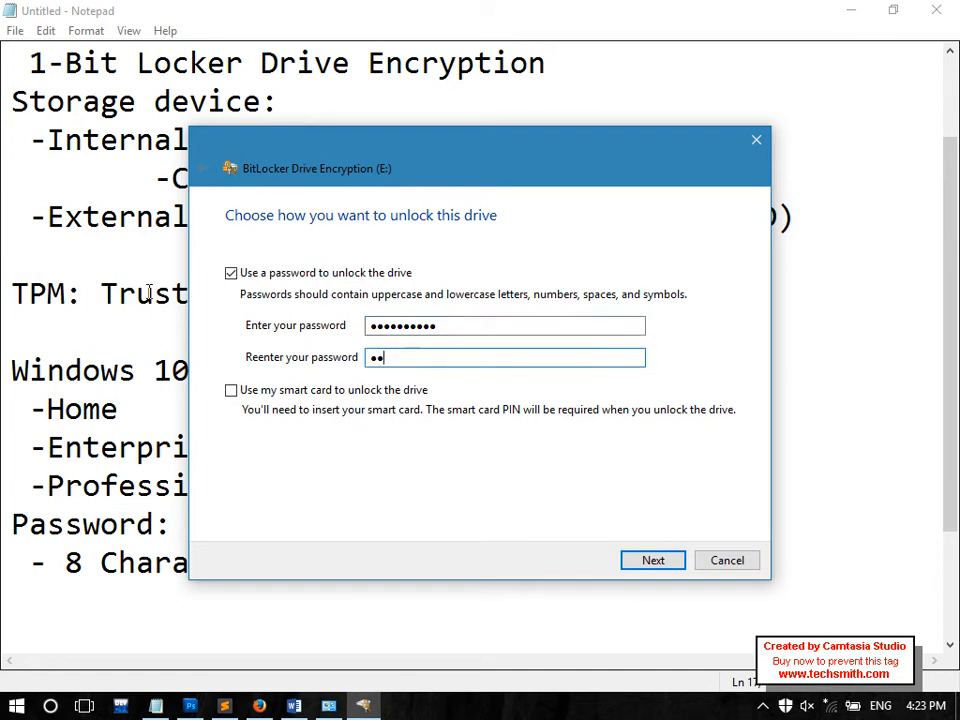
{"action": "type", "text": "****"}
{"action": "left_click_drag", "start_coordinate": [456, 356], "coordinate": [369, 326]}
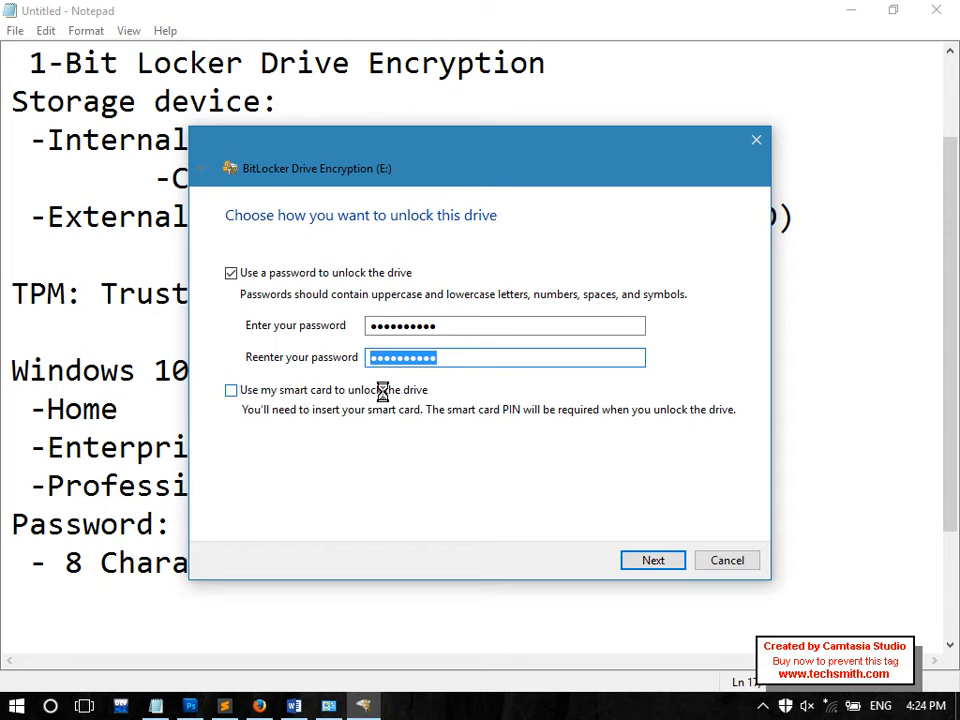
{"action": "left_click", "coordinate": [272, 600]}
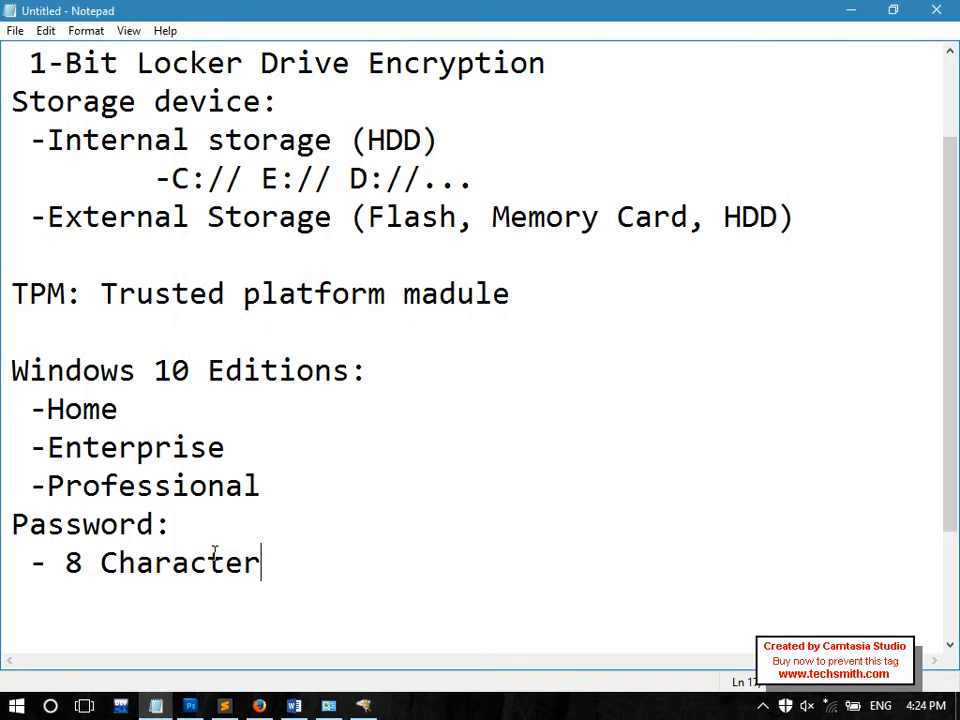
Add a new line after '- 8 Character', highlight the Password: heading, and bring back the BitLocker wizard
{"action": "key", "text": "Return"}
{"action": "left_click_drag", "start_coordinate": [236, 534], "coordinate": [10, 530]}
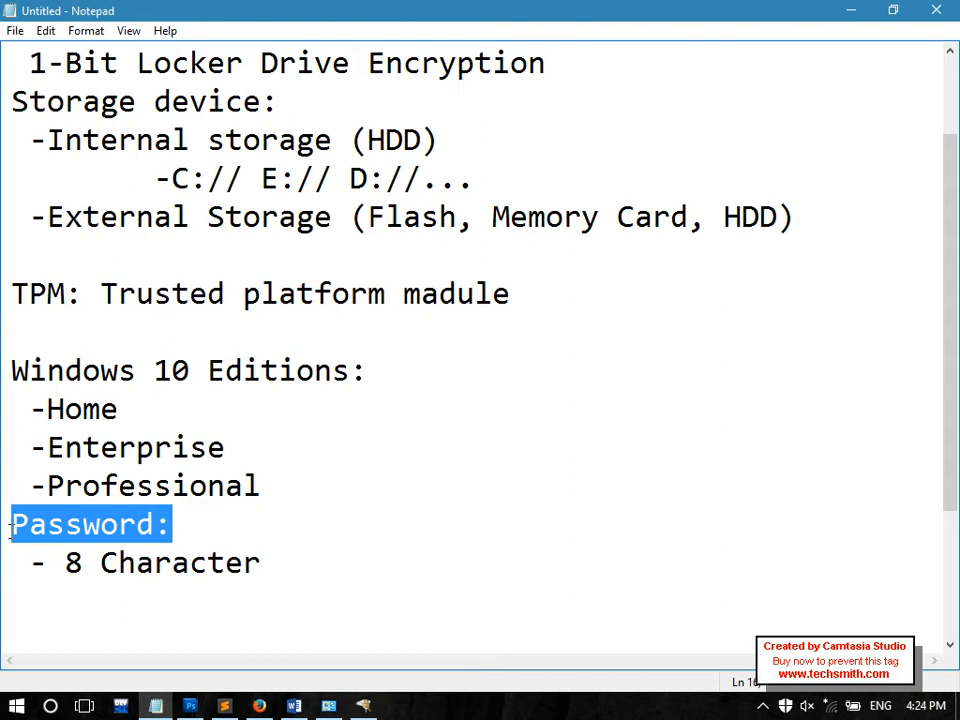
{"action": "left_click", "coordinate": [363, 705]}
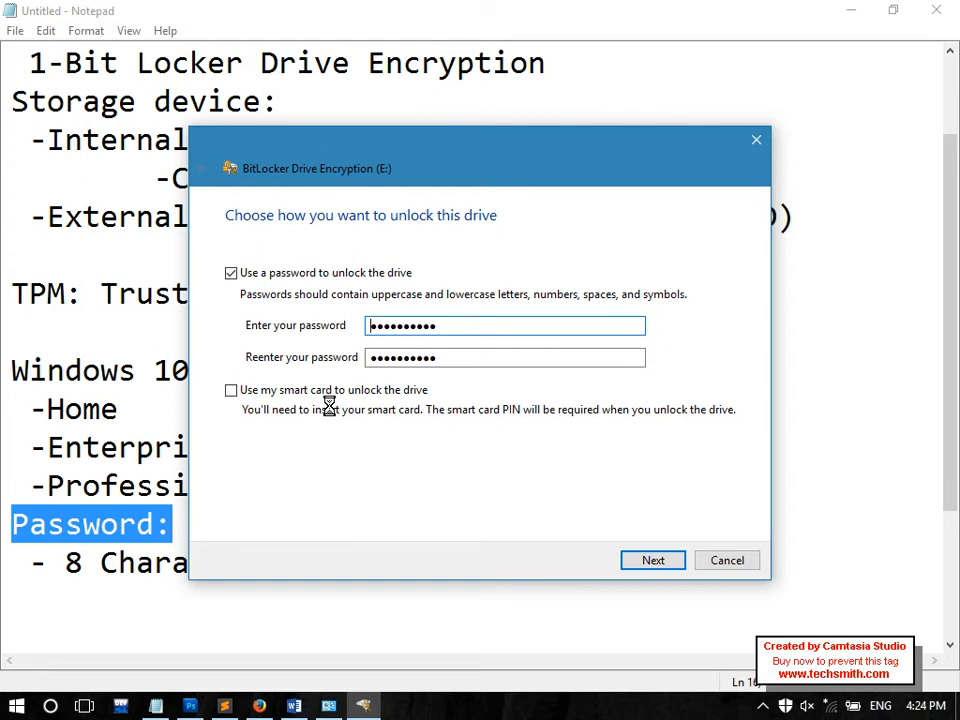
Leave smart card unlocking unchecked, confirm the E: password, and advance to the recovery-key step
{"action": "left_click", "coordinate": [288, 389]}
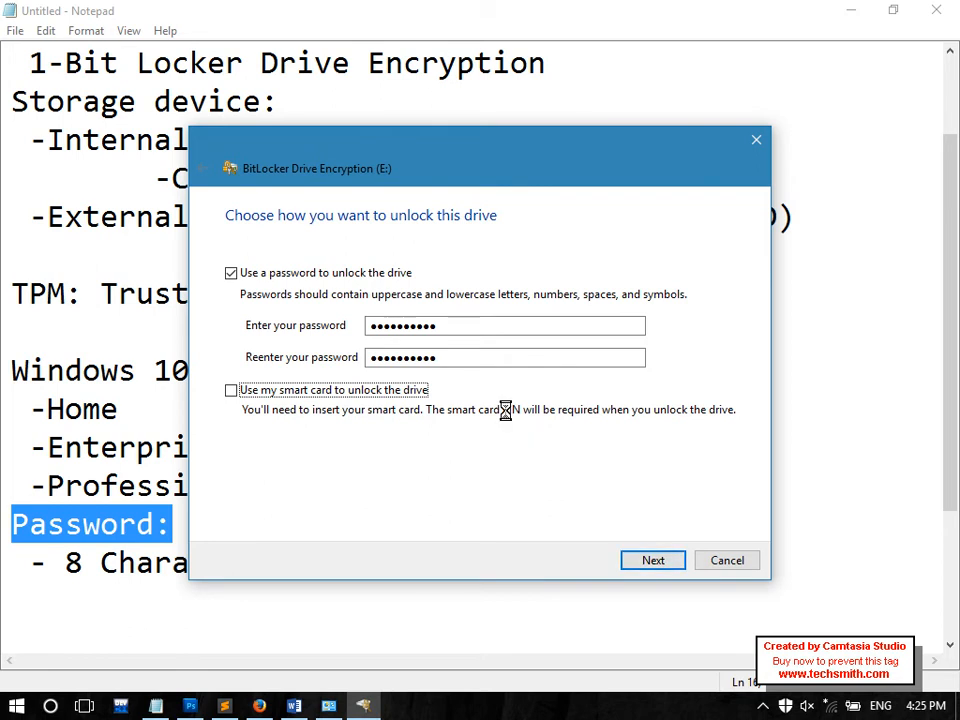
{"action": "left_click", "coordinate": [378, 357]}
{"action": "left_click_drag", "start_coordinate": [378, 357], "coordinate": [574, 358]}
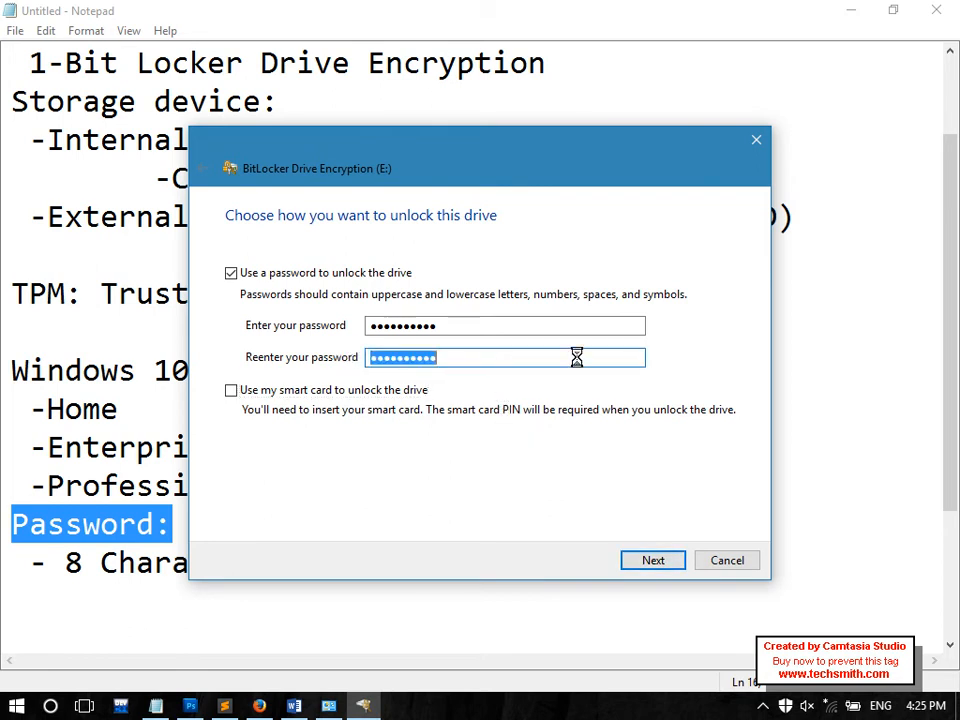
{"action": "left_click", "coordinate": [510, 325]}
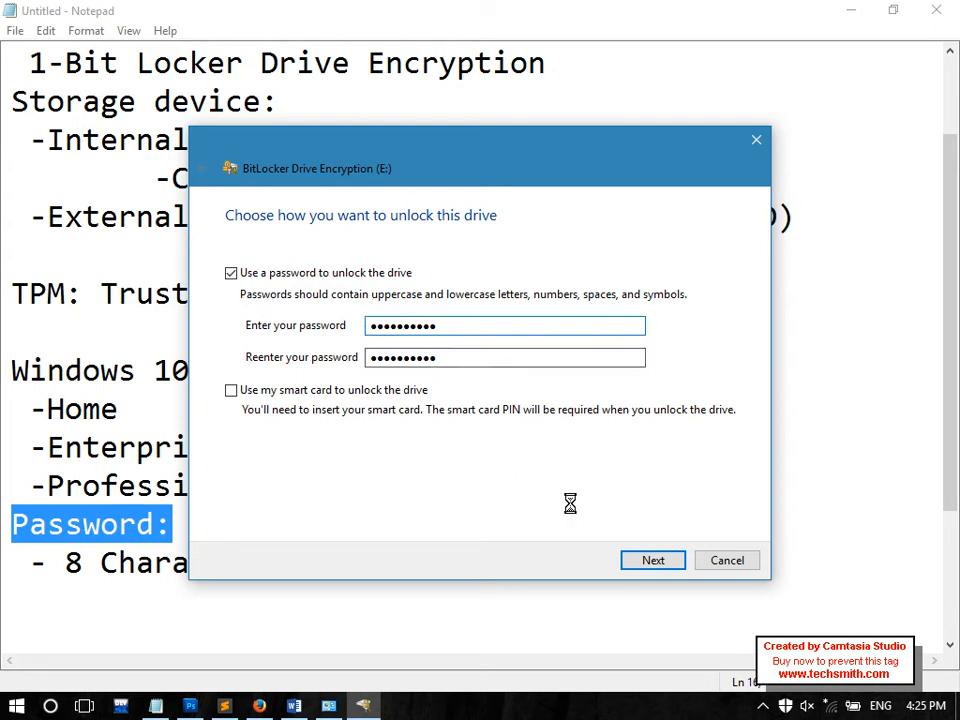
{"action": "left_click", "coordinate": [638, 561]}
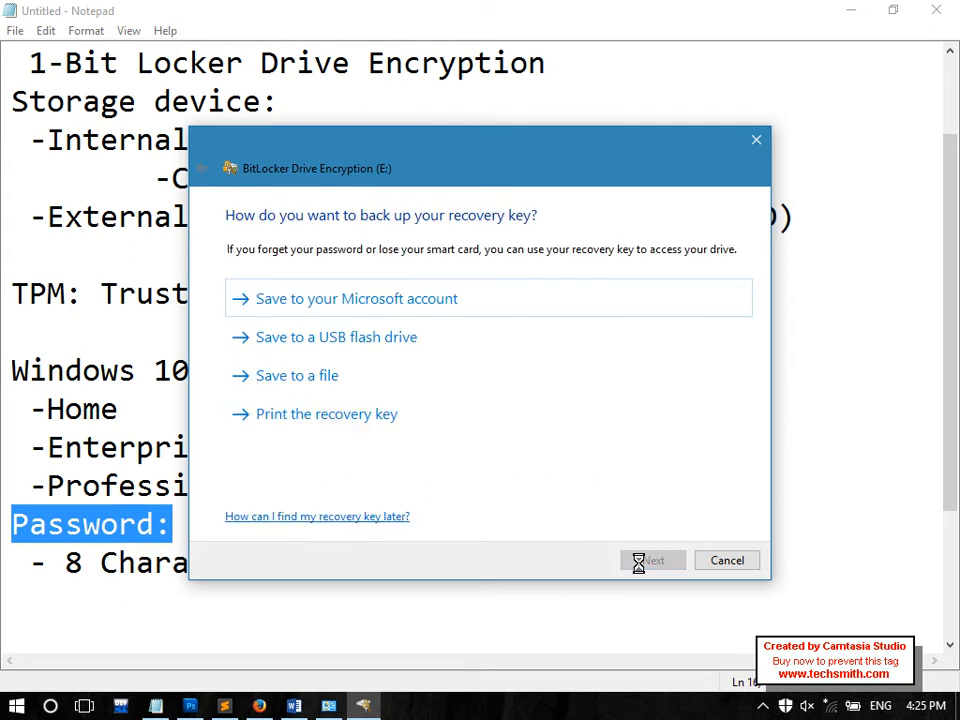
{"action": "left_click", "coordinate": [356, 626]}
Add a 'Smart Card:' heading on a new line below Password:
{"action": "left_click", "coordinate": [301, 502]}
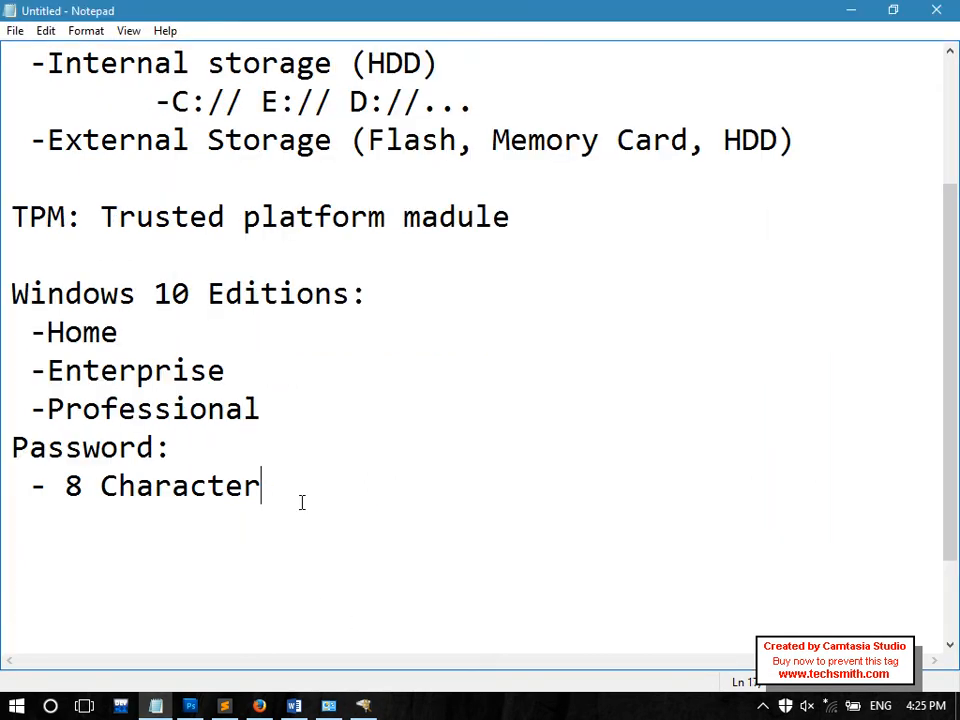
{"action": "left_click_drag", "start_coordinate": [231, 450], "coordinate": [4, 449]}
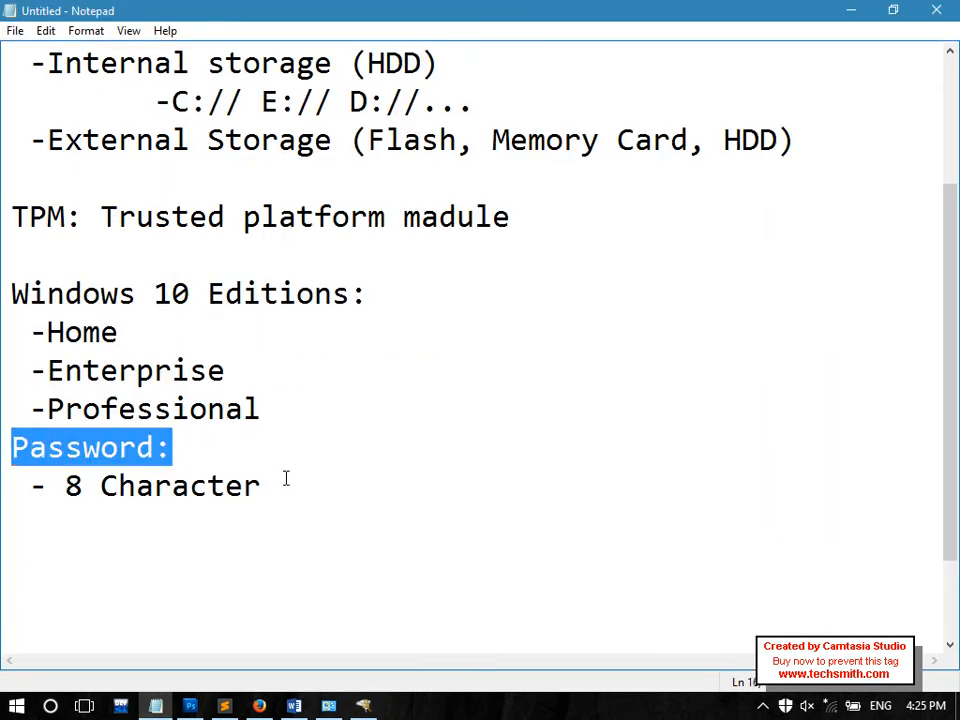
{"action": "left_click", "coordinate": [225, 437]}
{"action": "key", "text": "Return"}
{"action": "type", "text": "Smart Card:"}
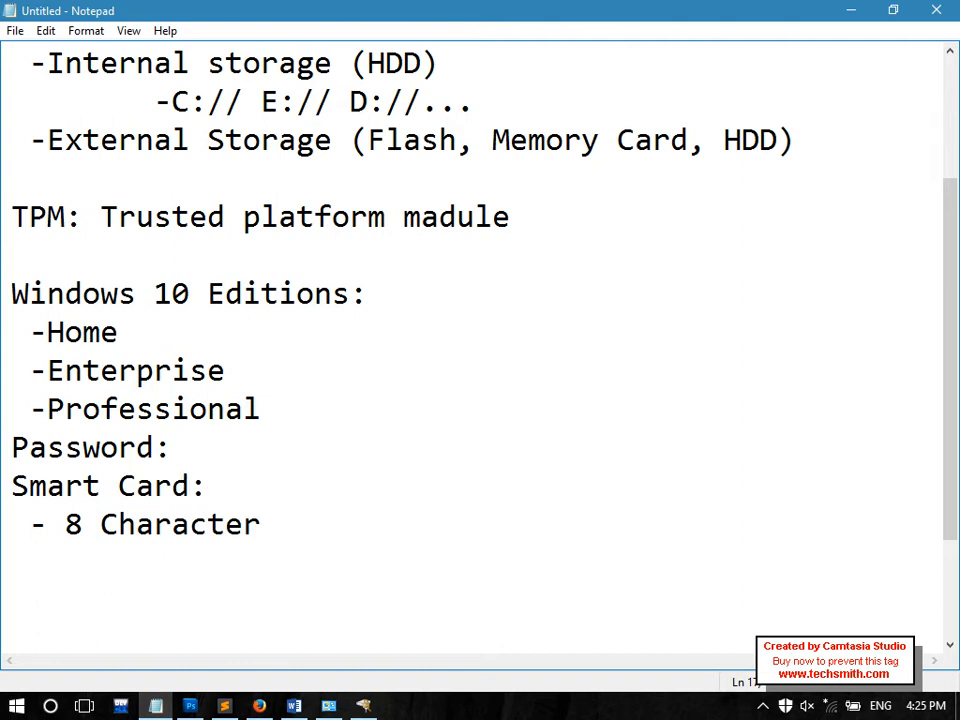
Add a 'Recovery Key:' heading below it and bring the BitLocker backup step forward
{"action": "key", "text": "Return"}
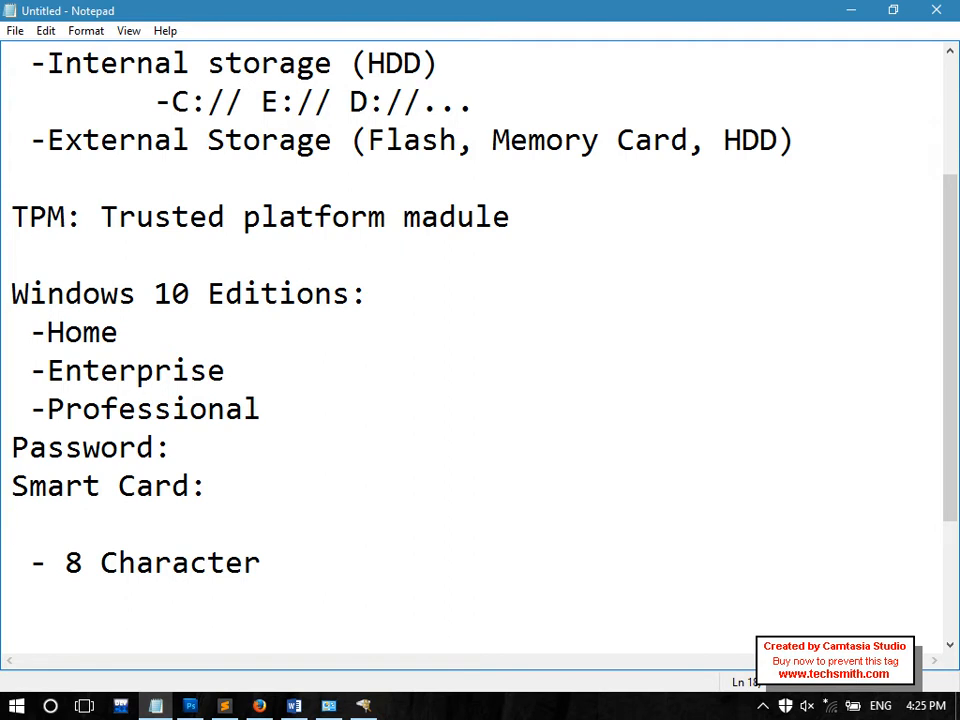
{"action": "type", "text": "Recovery Key"}
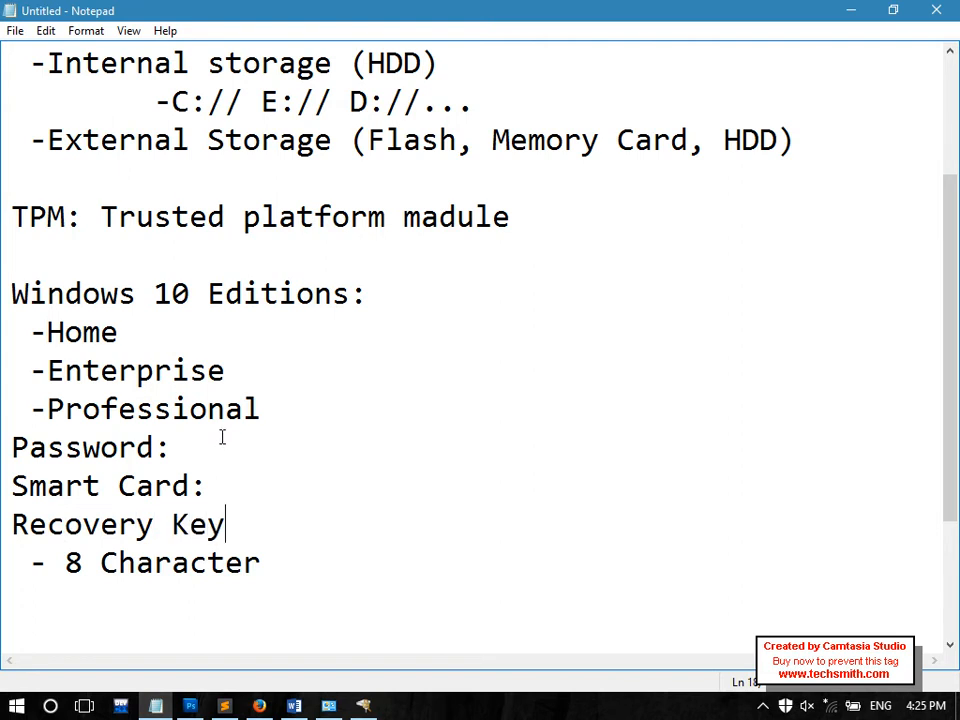
{"action": "type", "text": ":"}
{"action": "left_click", "coordinate": [363, 706]}
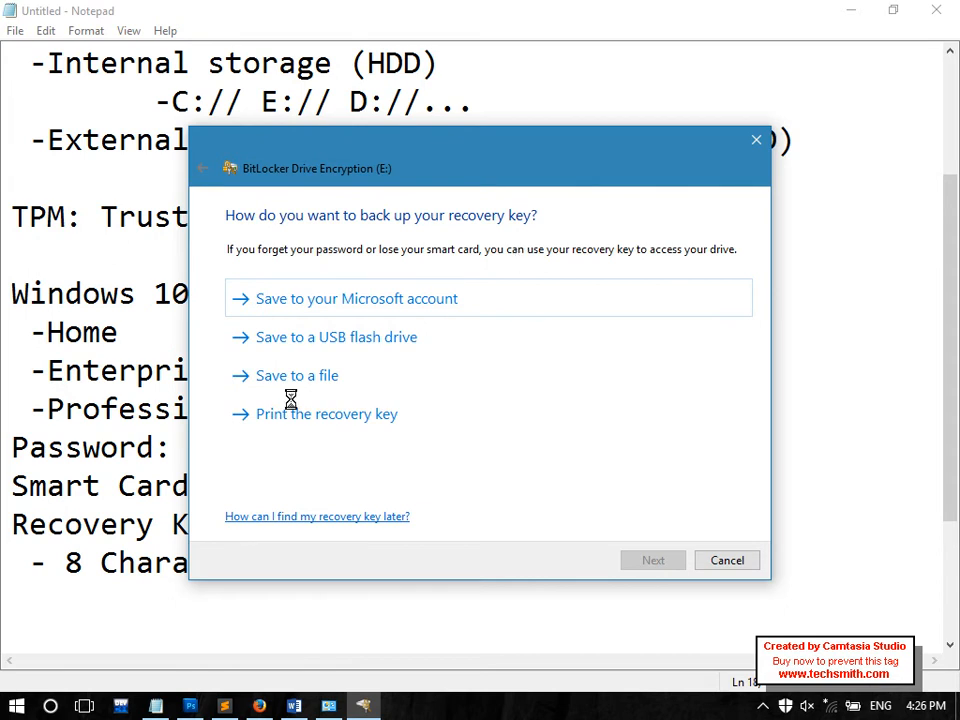
{"action": "left_click", "coordinate": [107, 446]}
{"action": "left_click_drag", "start_coordinate": [4, 446], "coordinate": [256, 511]}
{"action": "left_click", "coordinate": [231, 495]}
{"action": "left_click", "coordinate": [189, 459]}
{"action": "left_click_drag", "start_coordinate": [189, 459], "coordinate": [4, 446]}
{"action": "left_click", "coordinate": [288, 535]}
{"action": "left_click_drag", "start_coordinate": [288, 535], "coordinate": [2, 522]}
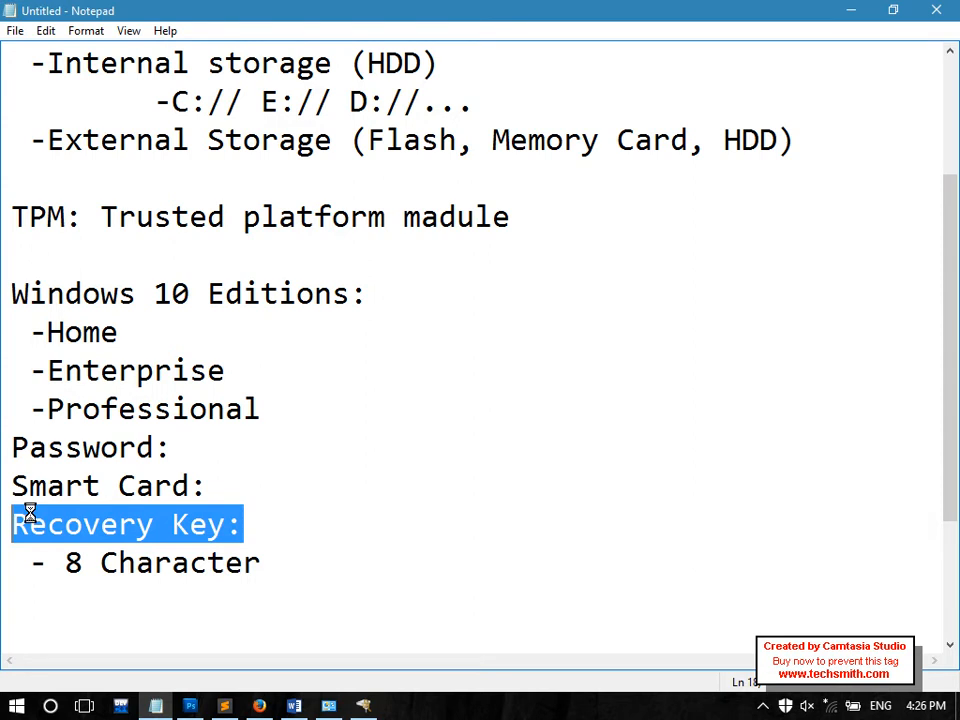
{"action": "left_click", "coordinate": [294, 523]}
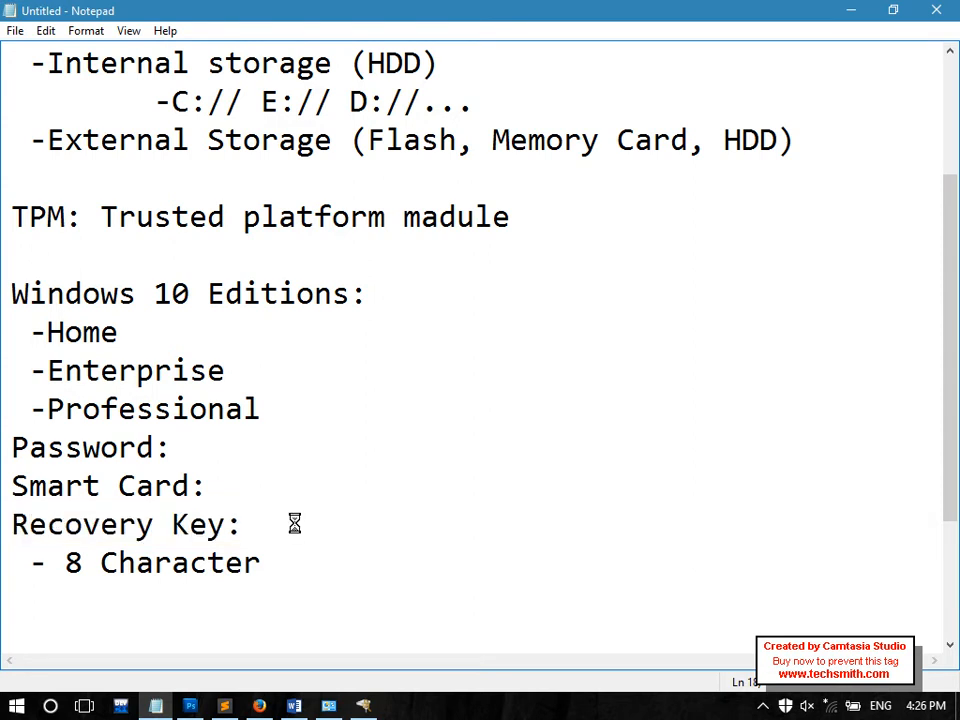
{"action": "left_click_drag", "start_coordinate": [283, 524], "coordinate": [92, 460]}
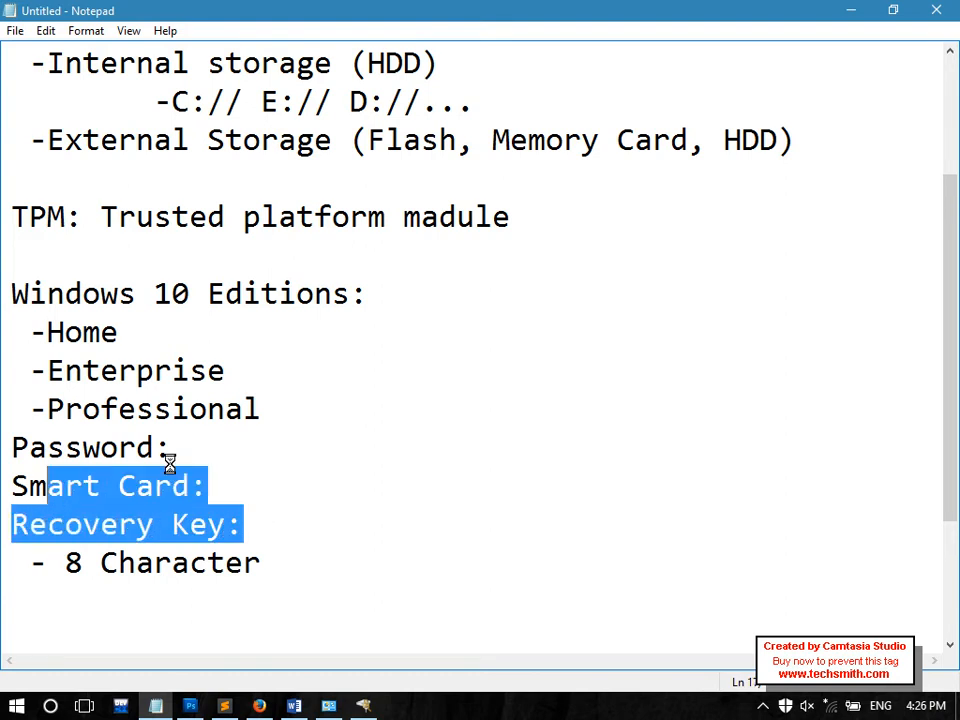
{"action": "left_click_drag", "start_coordinate": [175, 447], "coordinate": [0, 447]}
{"action": "left_click_drag", "start_coordinate": [317, 527], "coordinate": [52, 522]}
{"action": "left_click", "coordinate": [26, 485]}
{"action": "left_click_drag", "start_coordinate": [22, 485], "coordinate": [2, 515]}
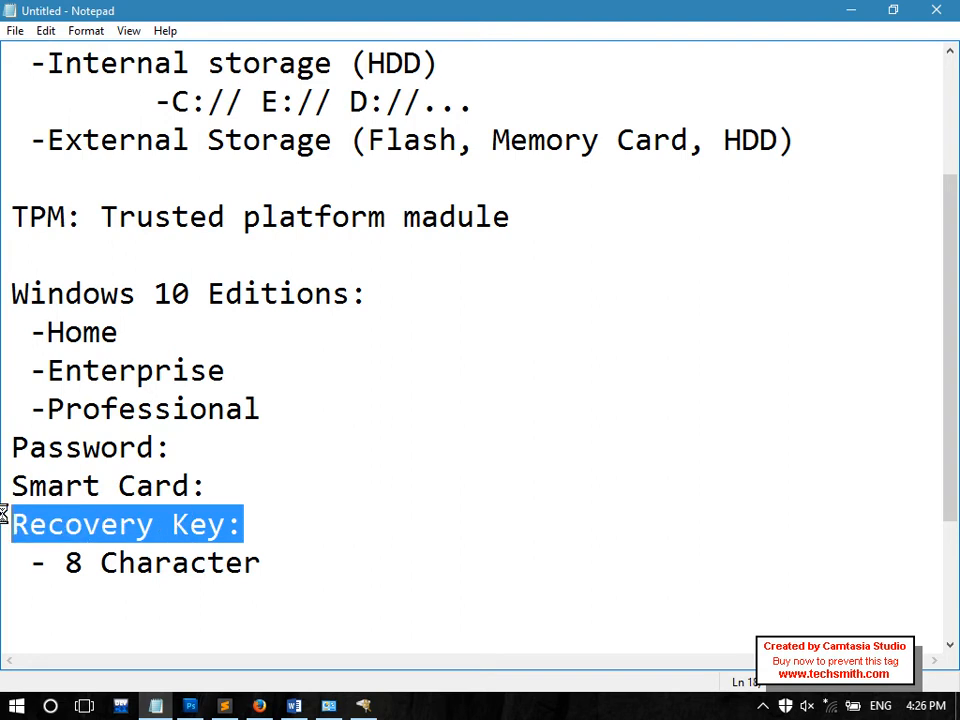
{"action": "left_click_drag", "start_coordinate": [174, 447], "coordinate": [9, 448]}
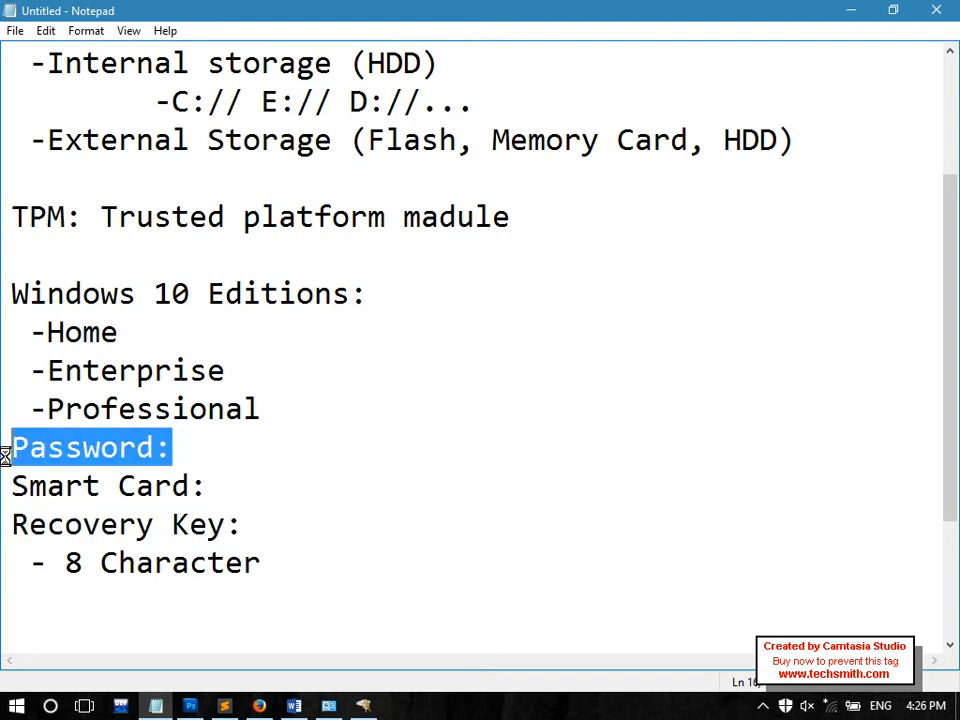
{"action": "left_click_drag", "start_coordinate": [245, 524], "coordinate": [11, 530]}
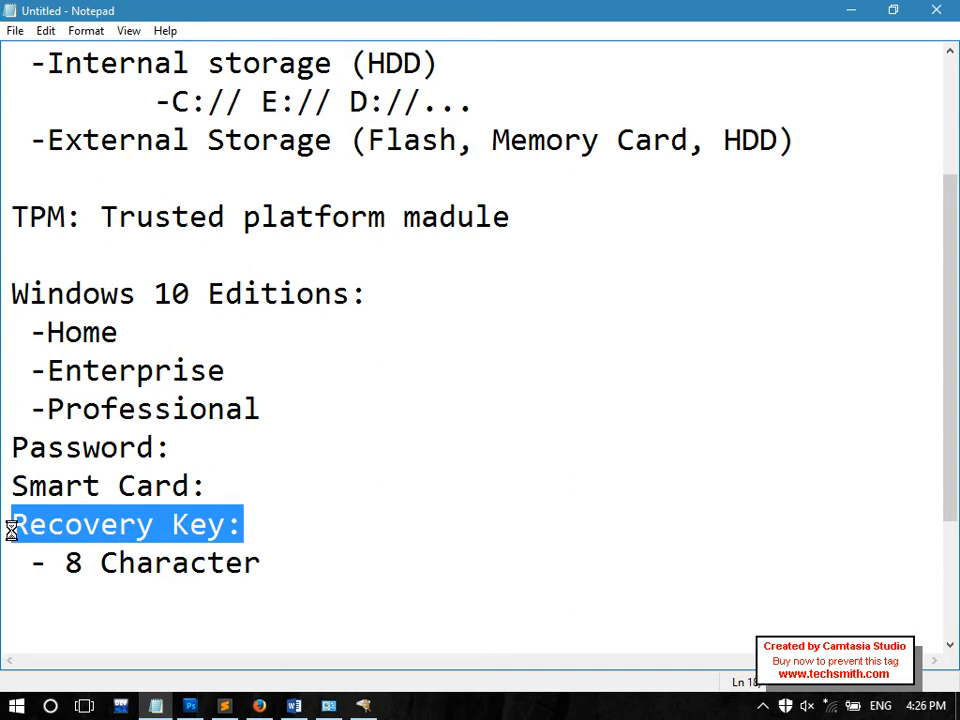
{"action": "left_click", "coordinate": [358, 708]}
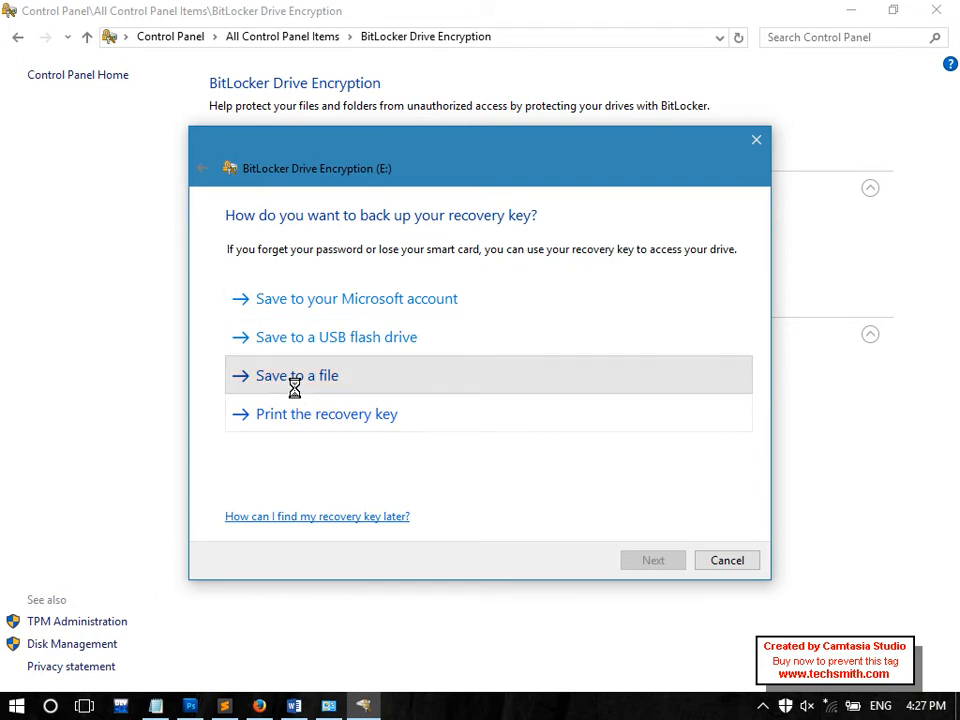
Choose Save to a file, pick the Desktop folder, and save the key as 'E Drive Key'
{"action": "left_click", "coordinate": [294, 388]}
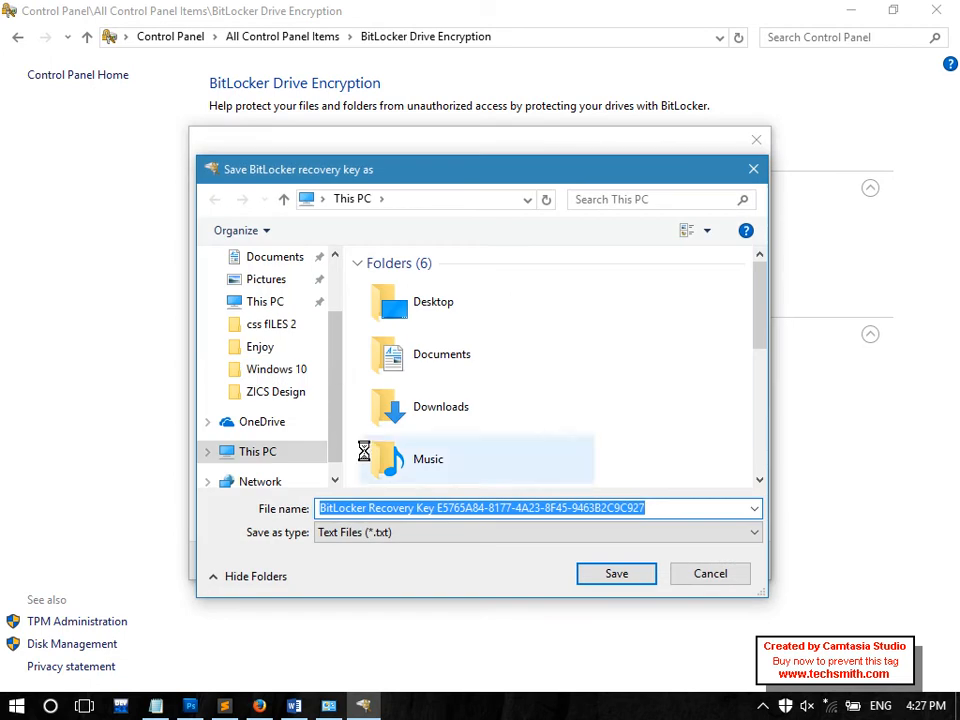
{"action": "scroll", "coordinate": [336, 345], "scroll_direction": "up", "scroll_amount": 2}
{"action": "scroll", "coordinate": [337, 345], "scroll_direction": "up", "scroll_amount": 1}
{"action": "left_click", "coordinate": [281, 294]}
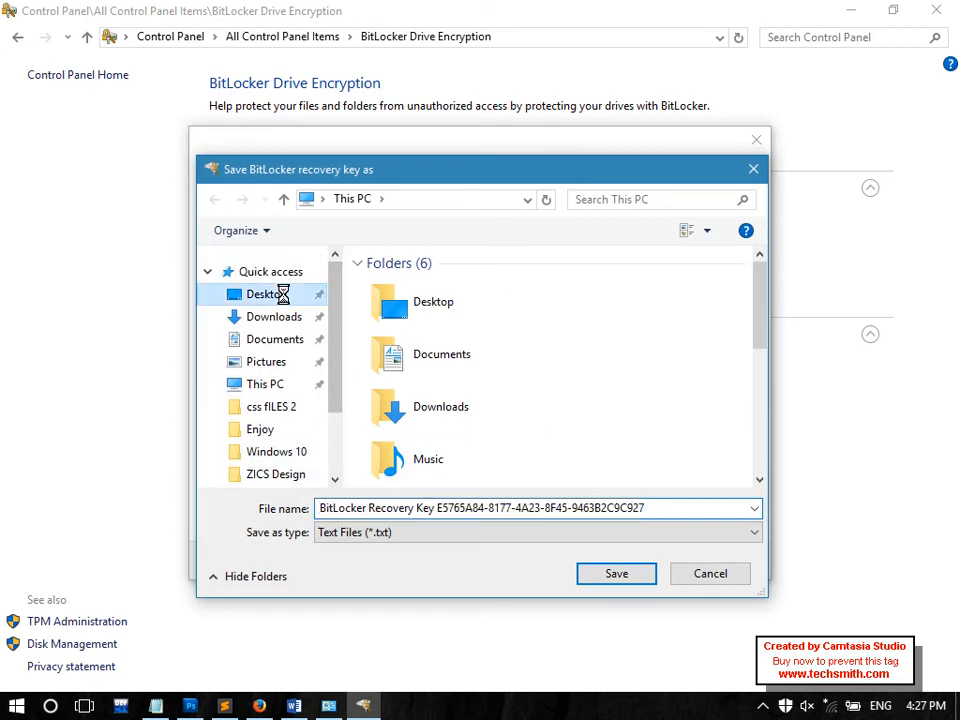
{"action": "left_click", "coordinate": [675, 510]}
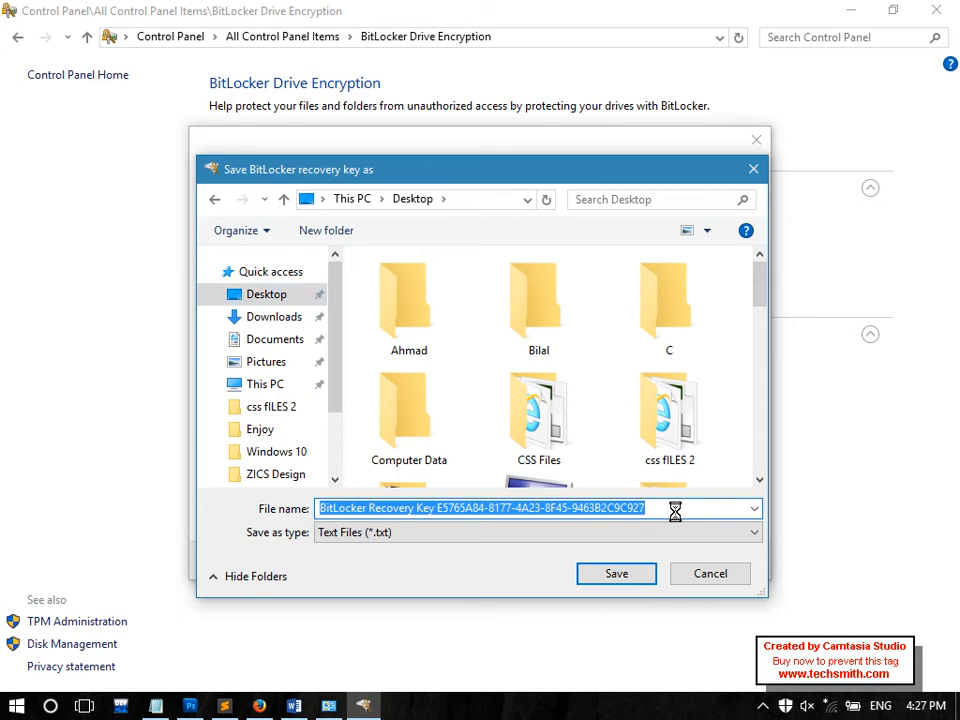
{"action": "key", "text": "BackSpace"}
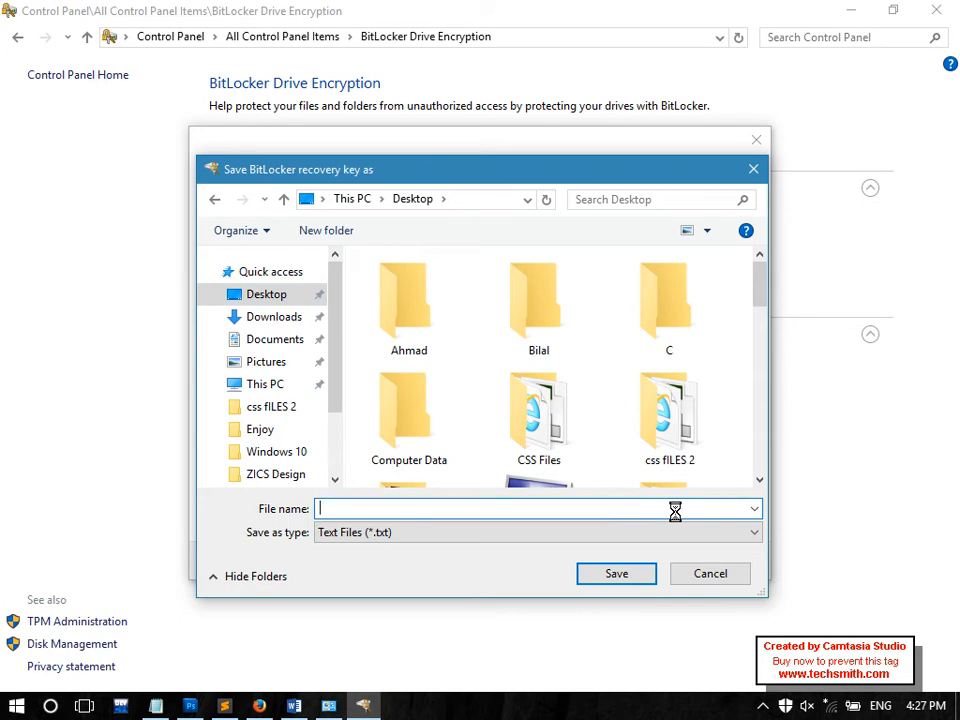
{"action": "type", "text": "E Drive Key"}
{"action": "key", "text": "Return"}
{"action": "key", "text": "Return"}
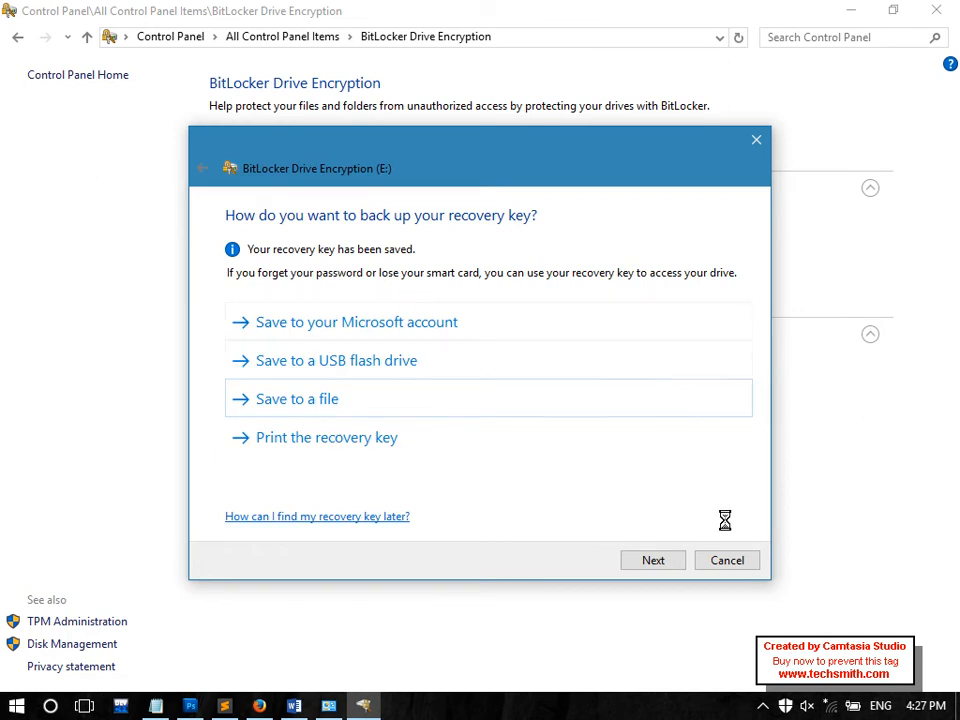
Begin encrypting drive E: with used space only, then close the BitLocker window
{"action": "left_click", "coordinate": [656, 562]}
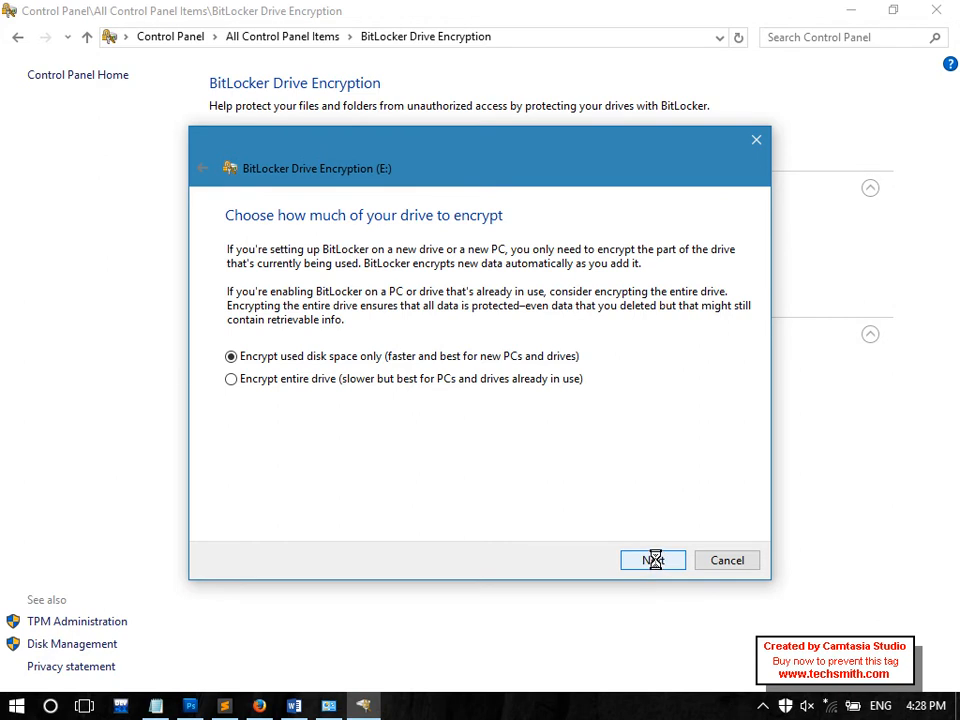
{"action": "left_click", "coordinate": [654, 560]}
{"action": "left_click", "coordinate": [654, 560]}
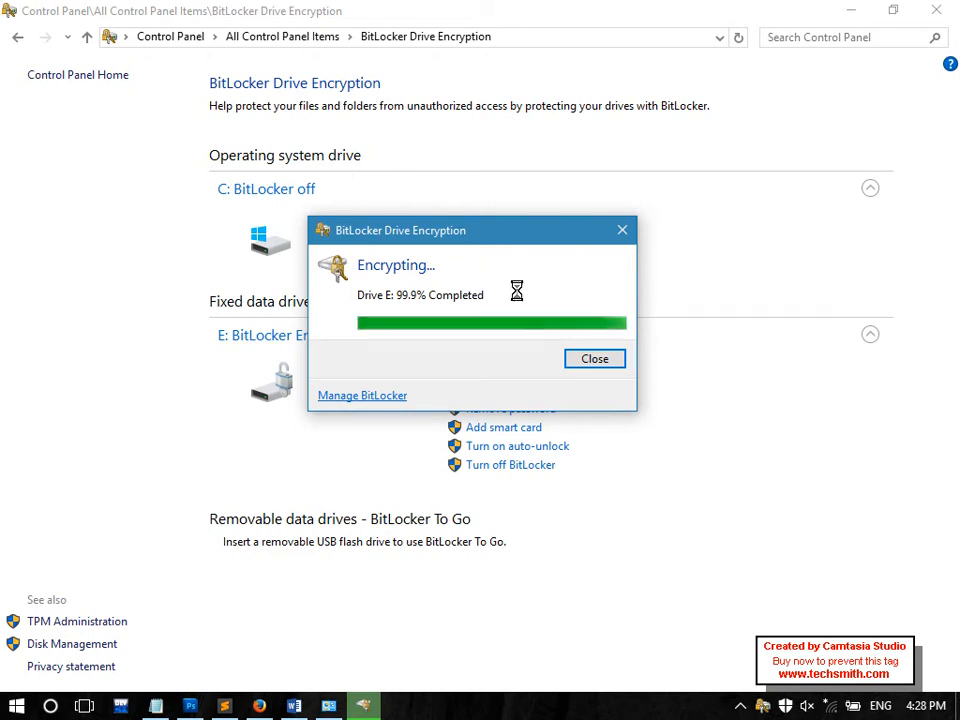
{"action": "left_click", "coordinate": [594, 358]}
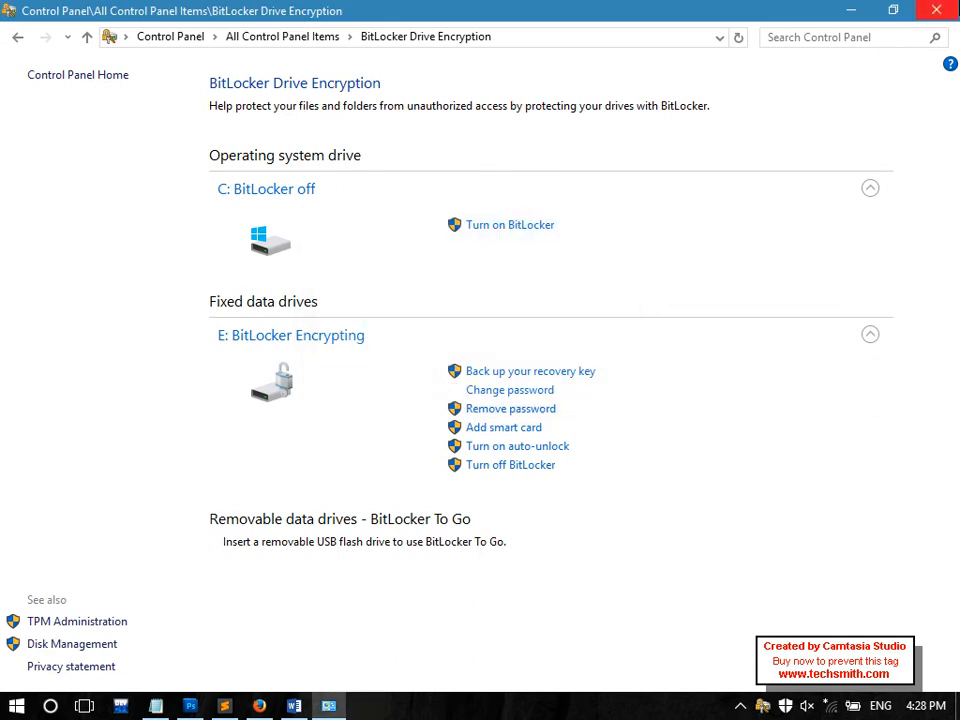
{"action": "left_click", "coordinate": [956, 8]}
Check drive E: from This PC, then minimize File Explorer to show the desktop
{"action": "left_click", "coordinate": [958, 707]}
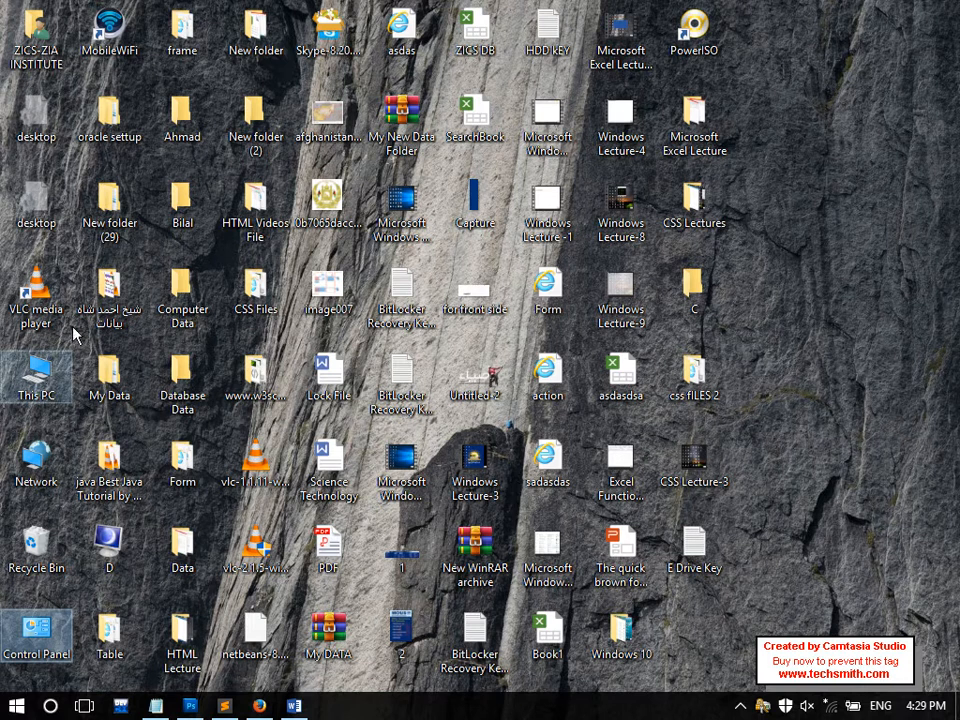
{"action": "double_click", "coordinate": [38, 375]}
{"action": "double_click", "coordinate": [712, 362]}
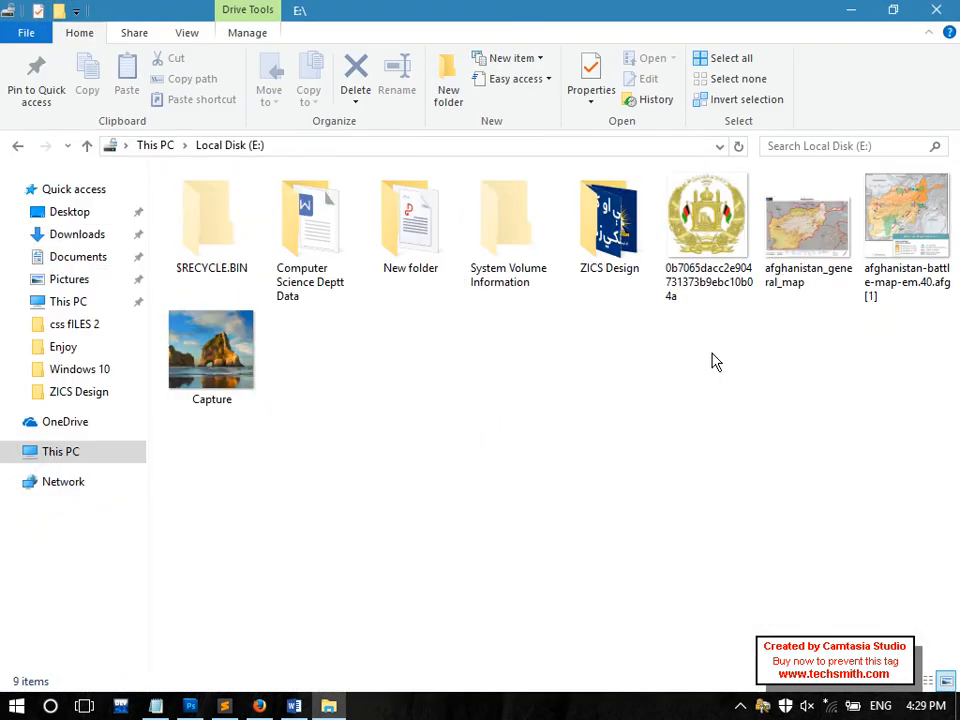
{"action": "key", "text": "alt+Left"}
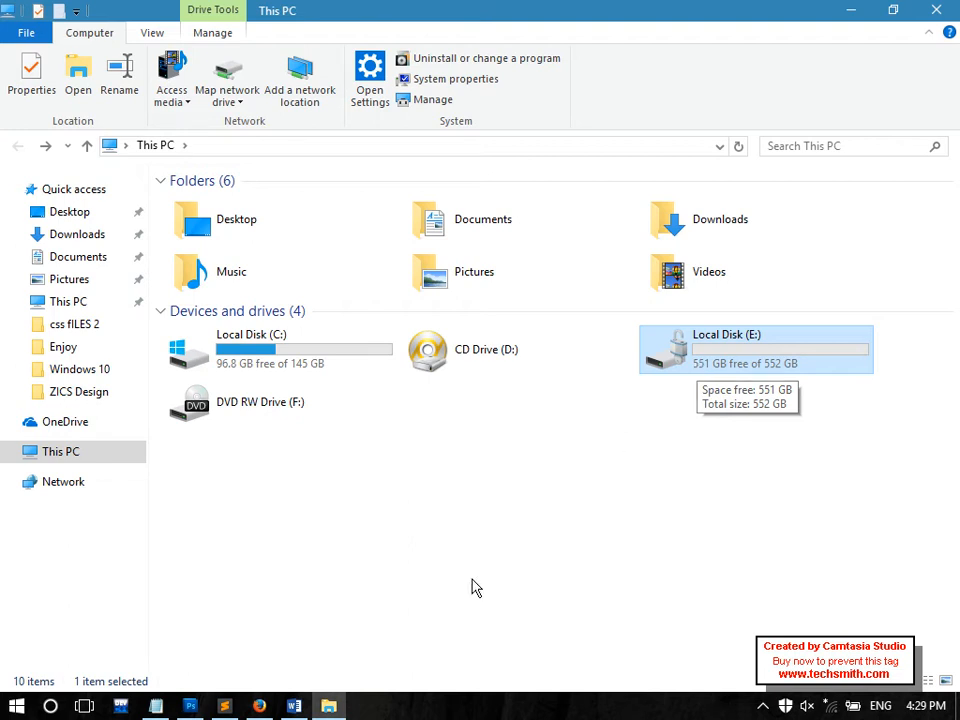
{"action": "left_click", "coordinate": [337, 714]}
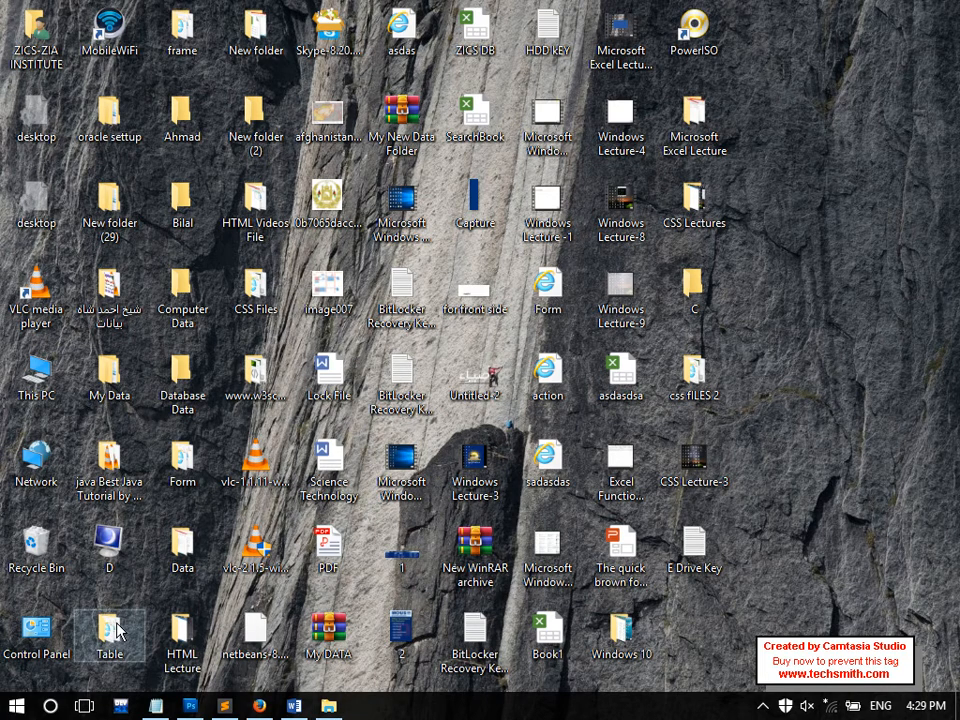
Open BitLocker Drive Encryption in Control Panel and try turning it on for H:, which fails
{"action": "double_click", "coordinate": [68, 638]}
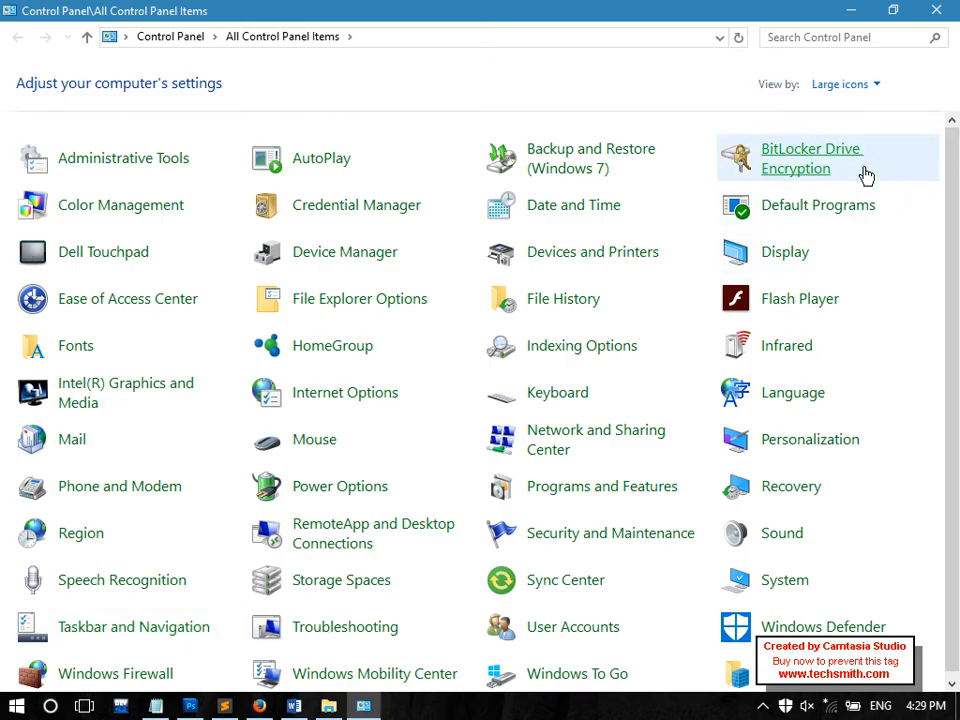
{"action": "left_click", "coordinate": [864, 176]}
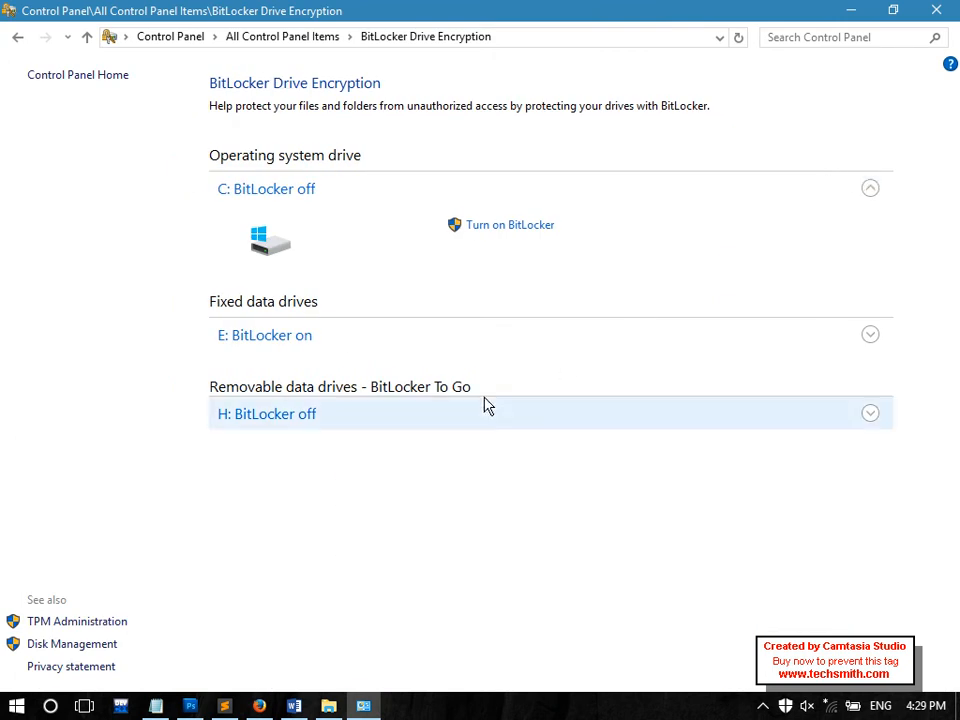
{"action": "left_click", "coordinate": [302, 425]}
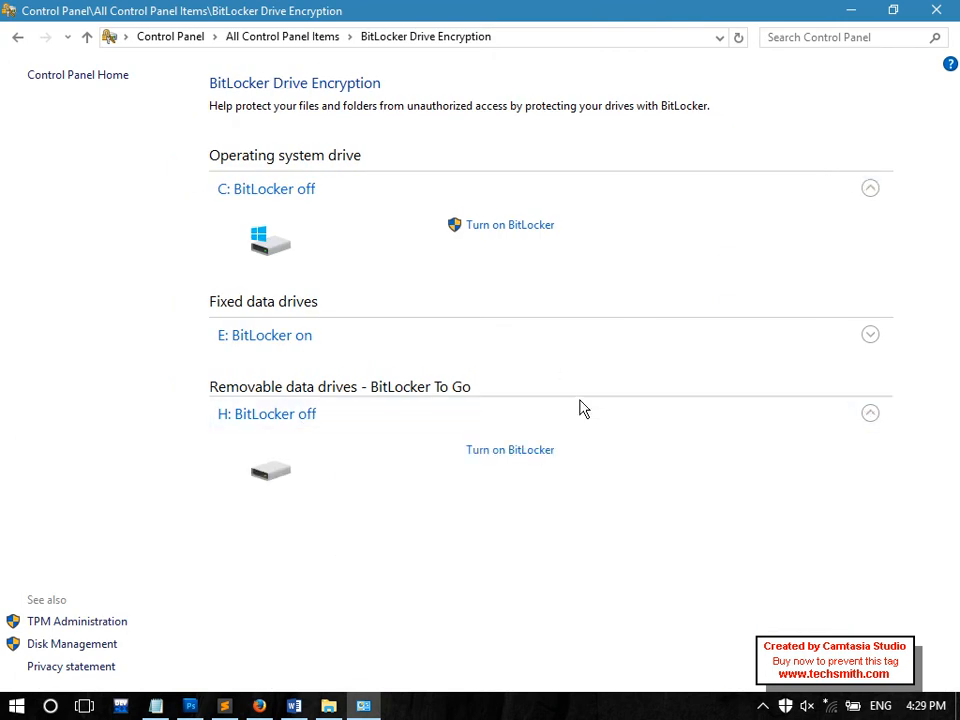
{"action": "left_click", "coordinate": [512, 450]}
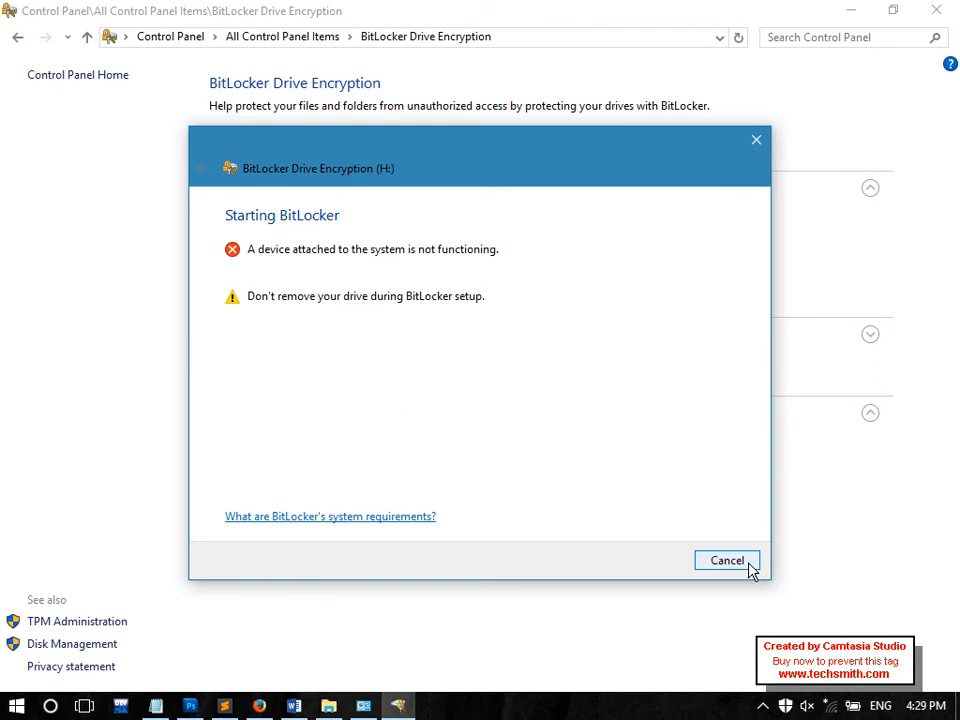
{"action": "left_click", "coordinate": [728, 561]}
Retry BitLocker on H:, dismiss the second error, and expand removable drive G:
{"action": "left_click", "coordinate": [511, 449]}
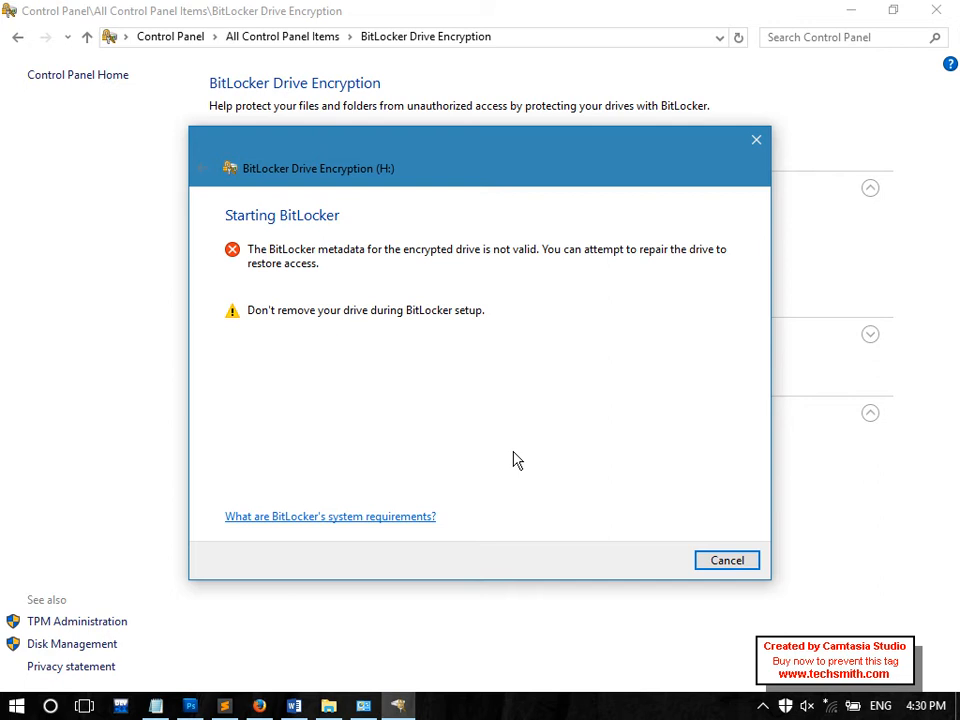
{"action": "left_click", "coordinate": [743, 566]}
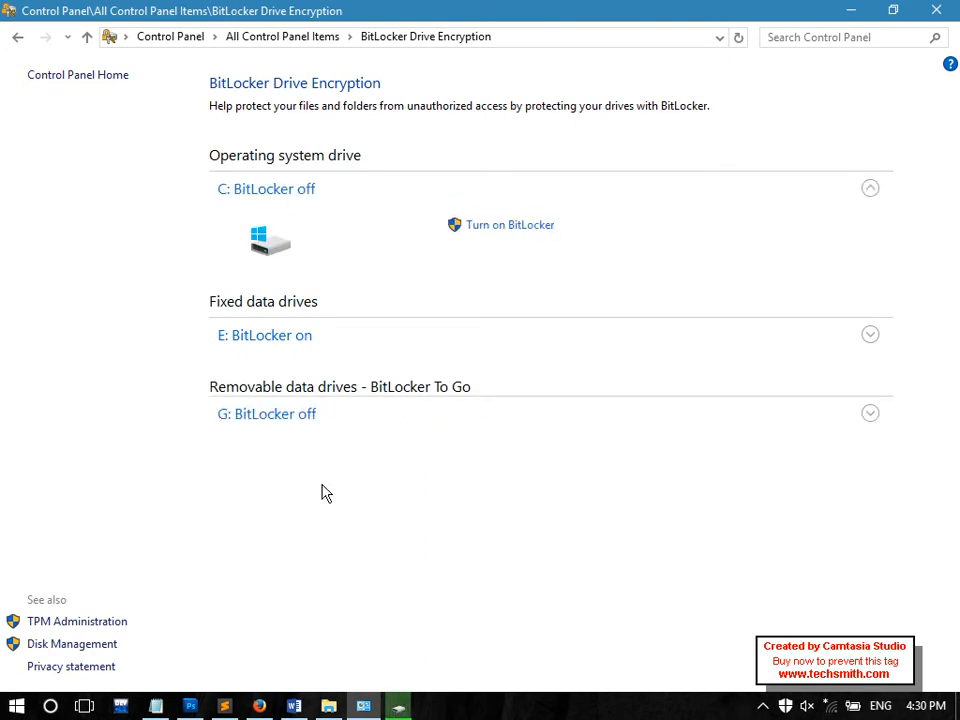
{"action": "left_click", "coordinate": [279, 421]}
Turn on BitLocker for G: with password unlocking, entering the unlock password in both fields
{"action": "left_click", "coordinate": [541, 454]}
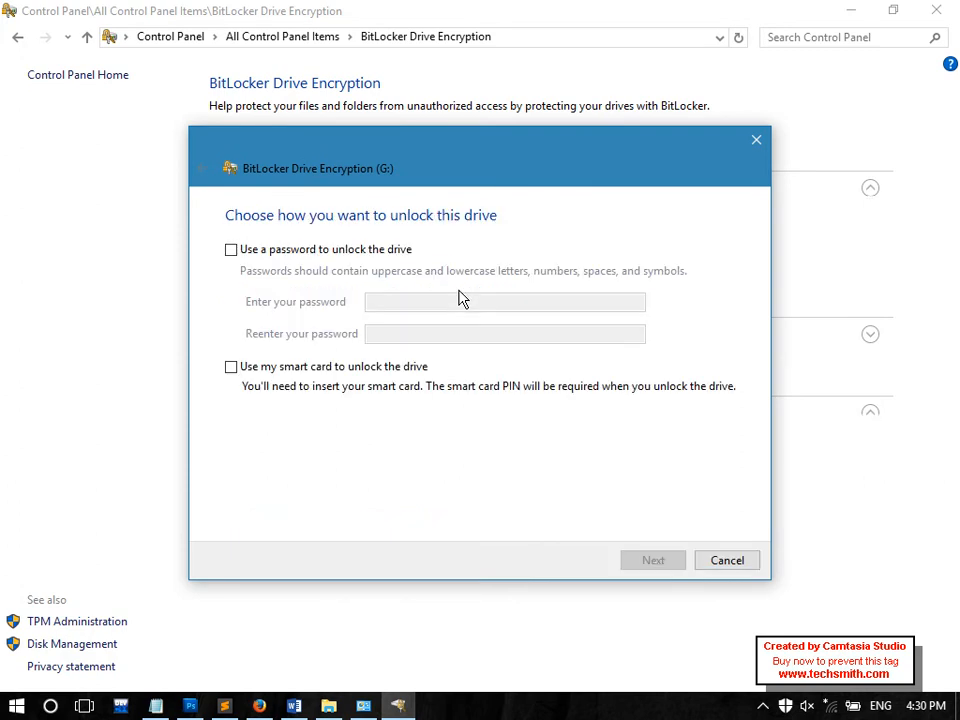
{"action": "left_click_drag", "start_coordinate": [431, 183], "coordinate": [767, 59]}
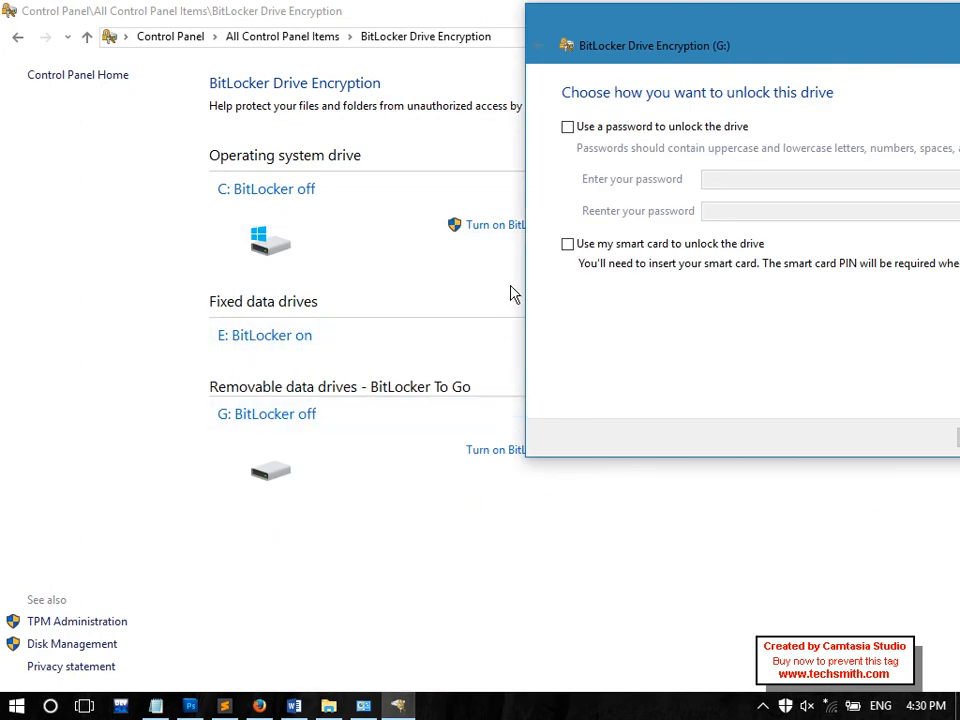
{"action": "left_click_drag", "start_coordinate": [679, 28], "coordinate": [441, 67]}
{"action": "left_click", "coordinate": [425, 146]}
{"action": "left_click", "coordinate": [531, 196]}
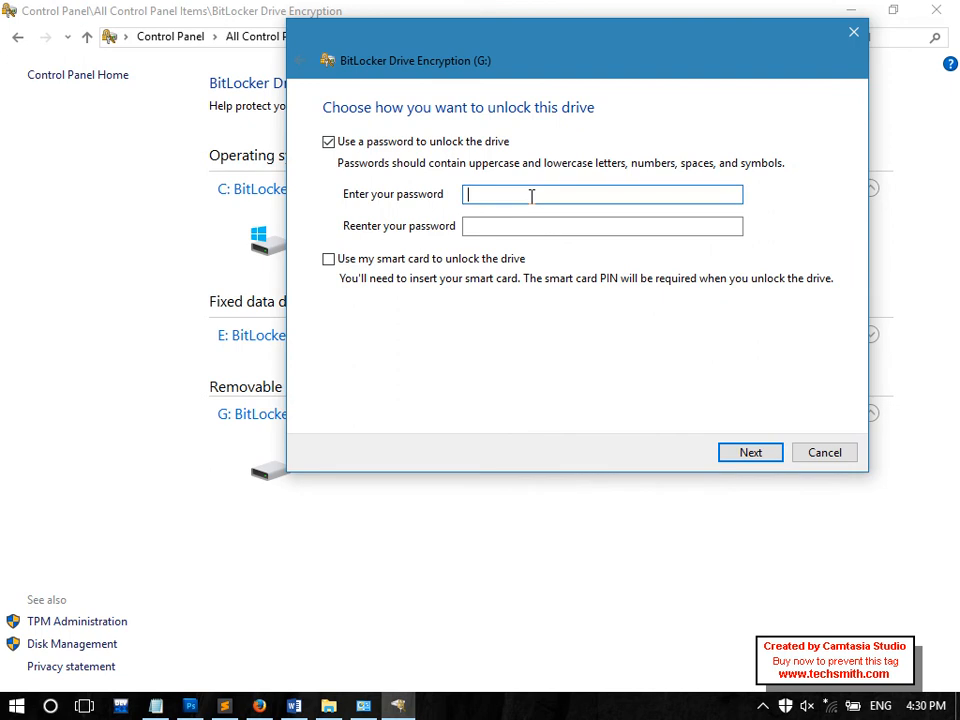
{"action": "type", "text": "••••••••••"}
{"action": "key", "text": "Tab"}
{"action": "type", "text": "•"}
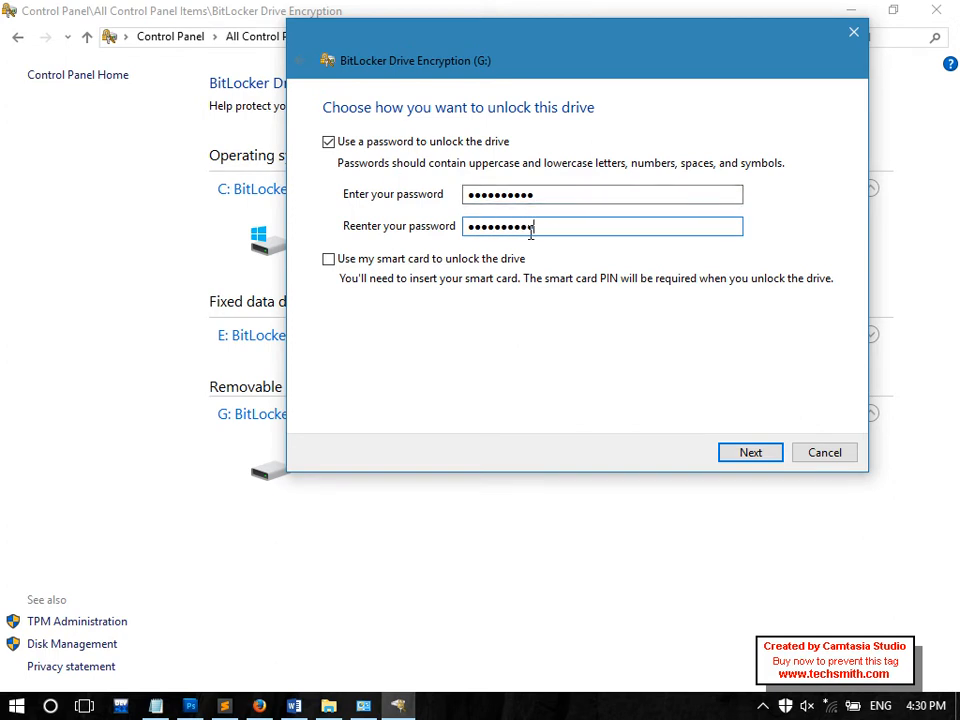
{"action": "left_click_drag", "start_coordinate": [549, 20], "coordinate": [329, 121]}
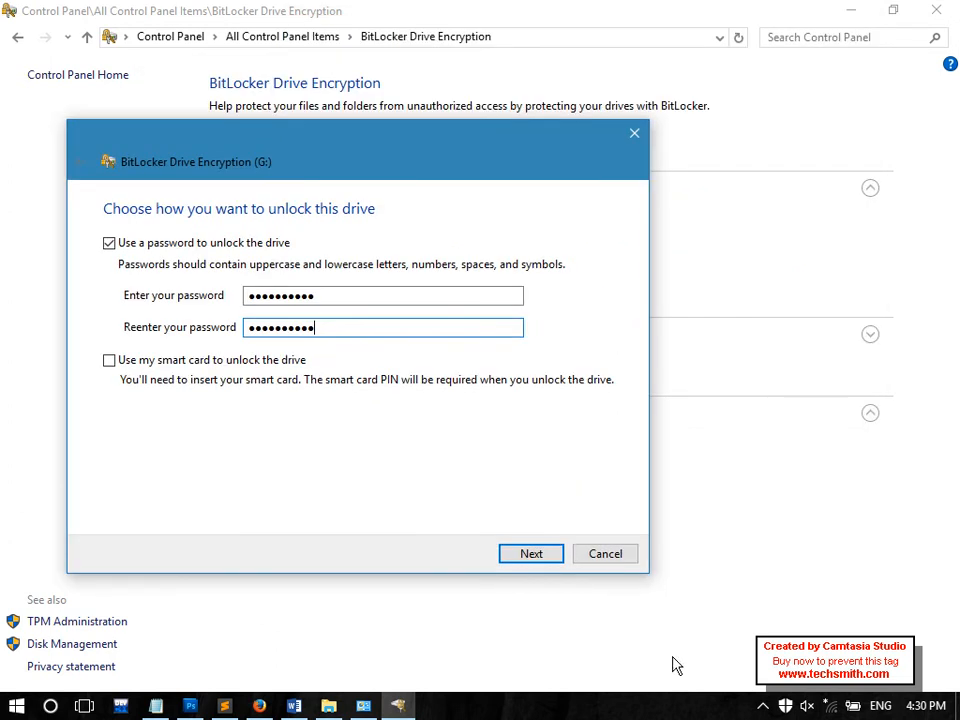
Save G:'s recovery key to a file named 'Flash Key' on the Desktop
{"action": "left_click", "coordinate": [529, 556]}
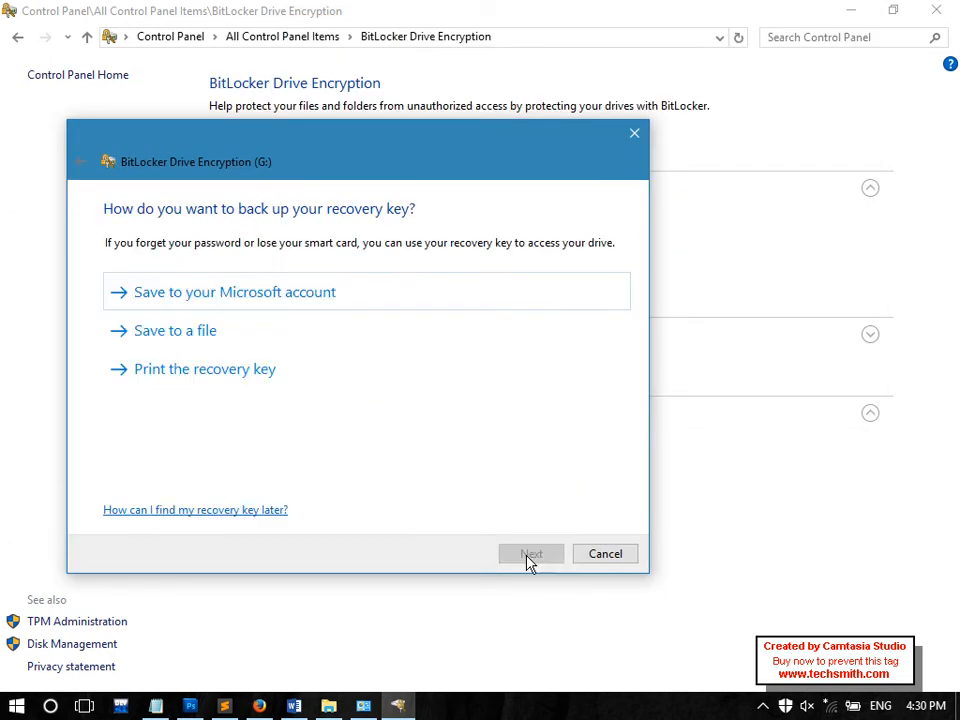
{"action": "left_click_drag", "start_coordinate": [270, 171], "coordinate": [456, 157]}
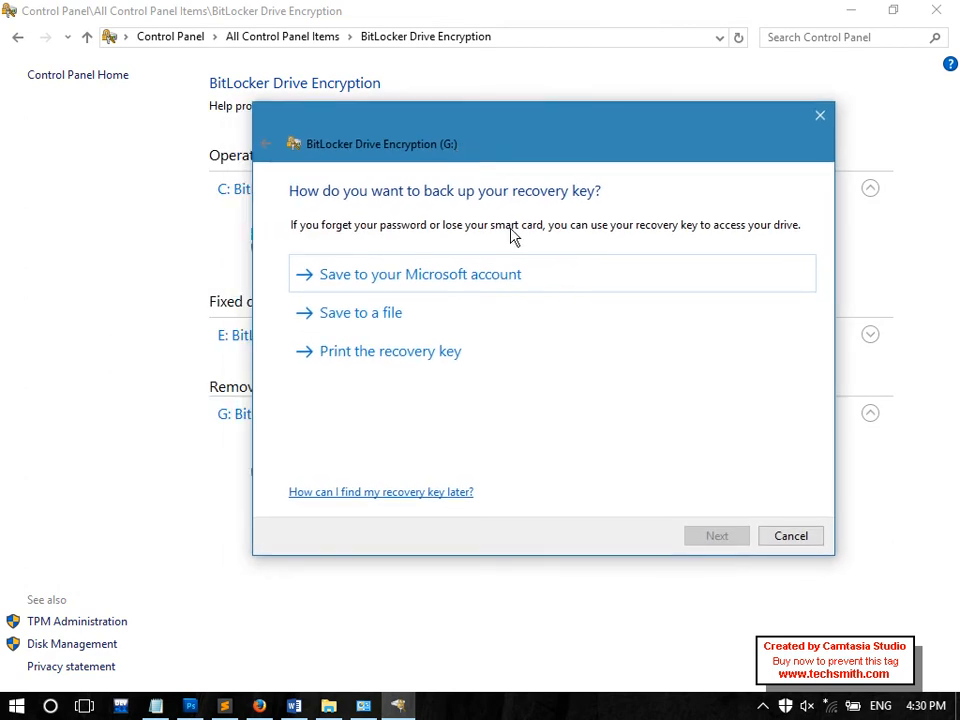
{"action": "left_click", "coordinate": [371, 329]}
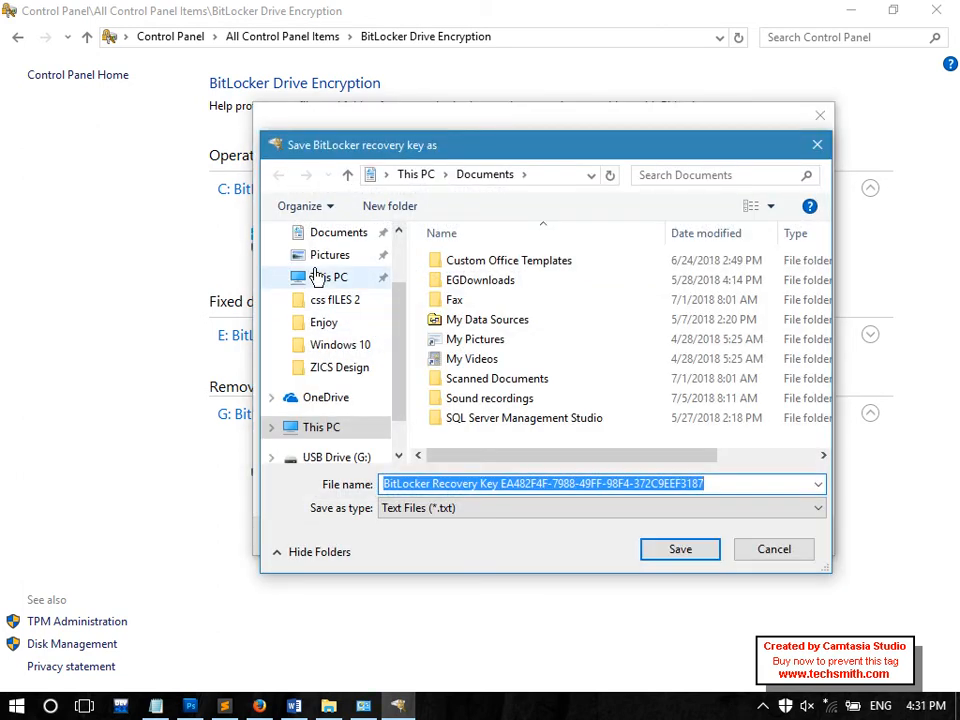
{"action": "left_click", "coordinate": [322, 280]}
{"action": "scroll", "coordinate": [401, 315], "scroll_direction": "up", "scroll_amount": 2}
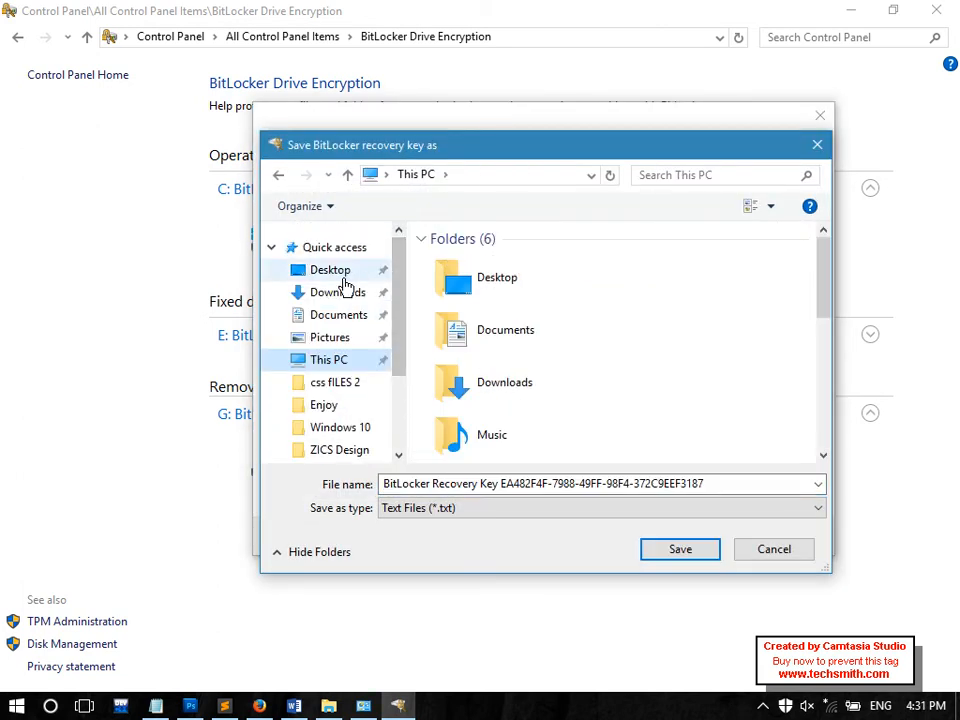
{"action": "left_click", "coordinate": [336, 274]}
{"action": "left_click", "coordinate": [467, 484]}
{"action": "type", "text": "Flas"}
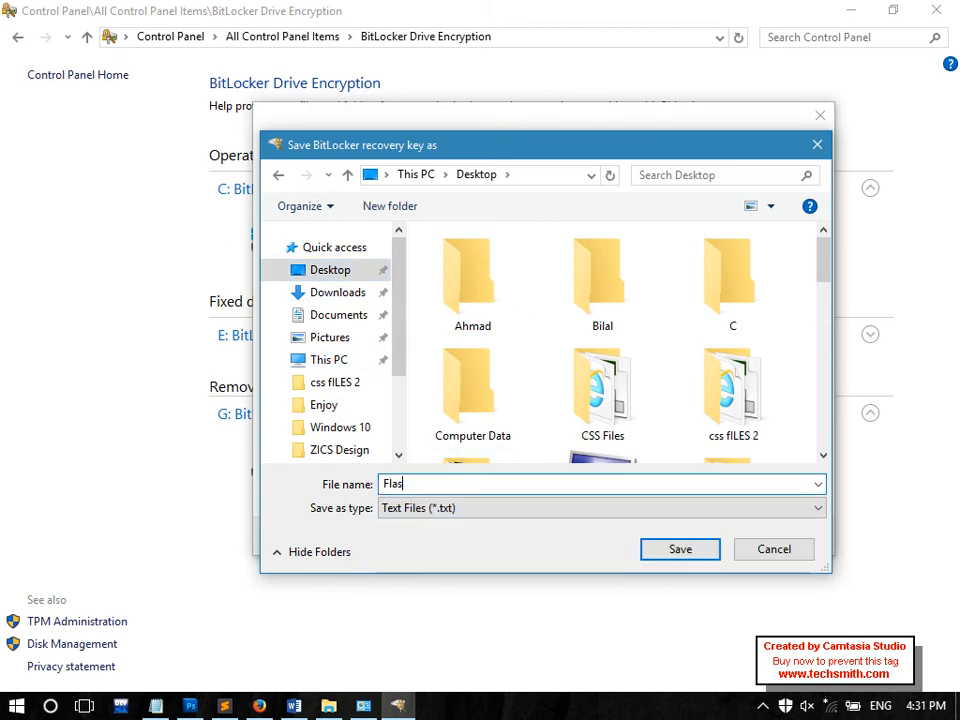
{"action": "type", "text": "h Key"}
{"action": "key", "text": "Return"}
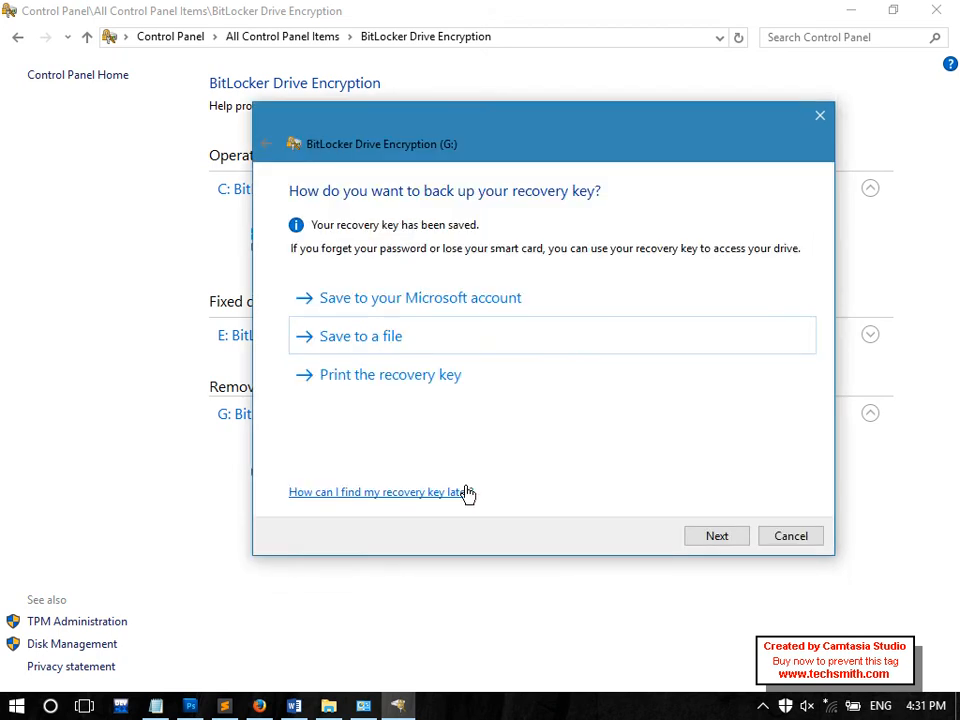
Start encrypting G: with used space only, then close Control Panel
{"action": "left_click", "coordinate": [709, 541]}
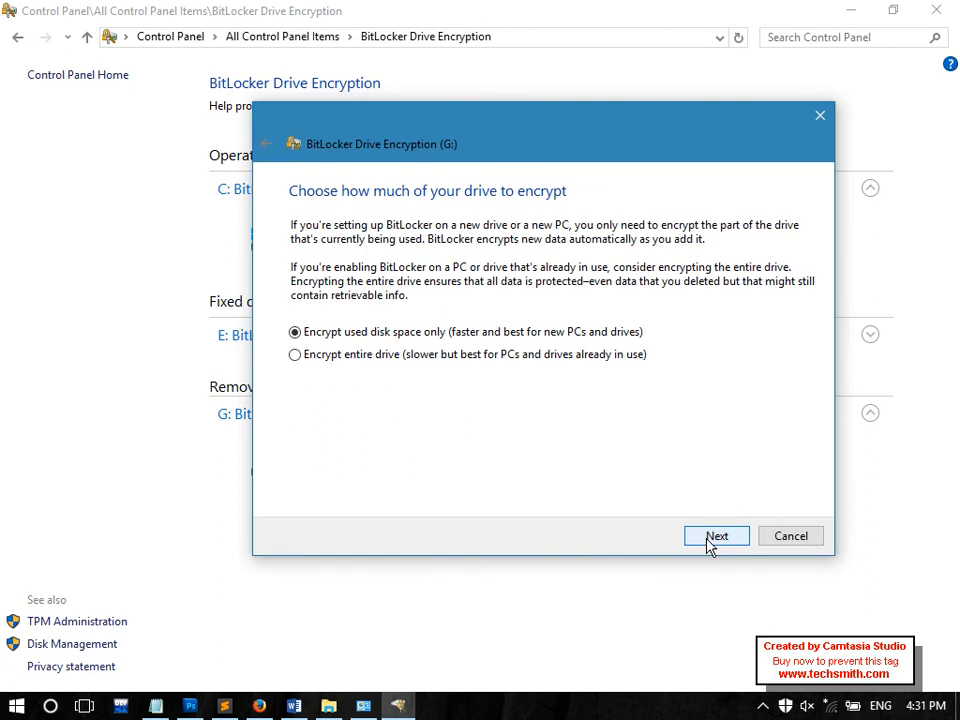
{"action": "left_click", "coordinate": [709, 541]}
{"action": "left_click", "coordinate": [708, 542]}
{"action": "left_click", "coordinate": [708, 542]}
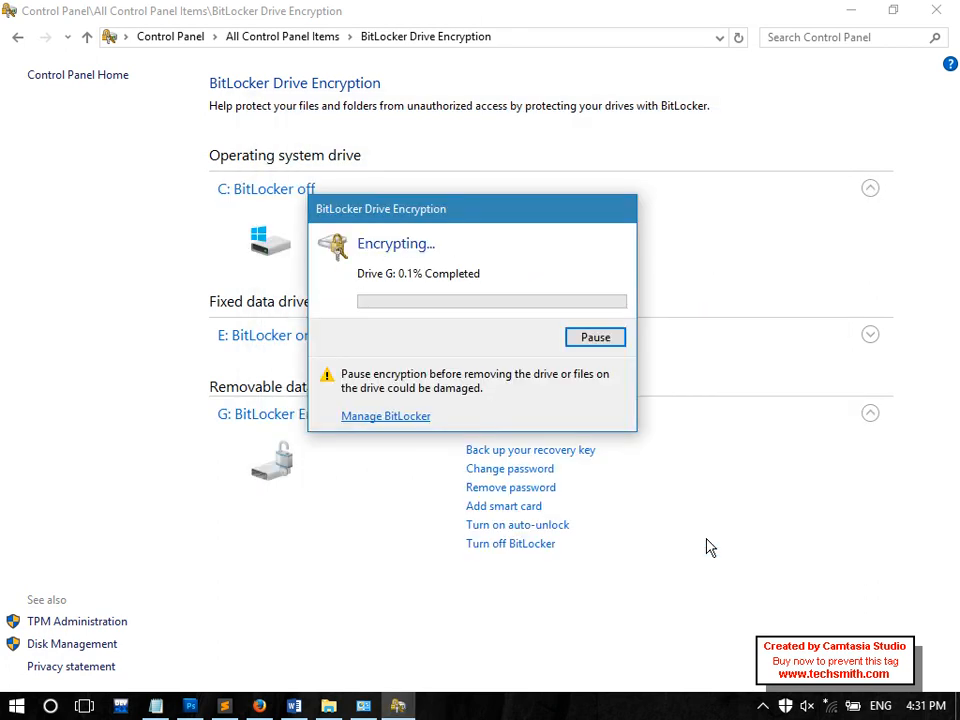
{"action": "left_click", "coordinate": [936, 10]}
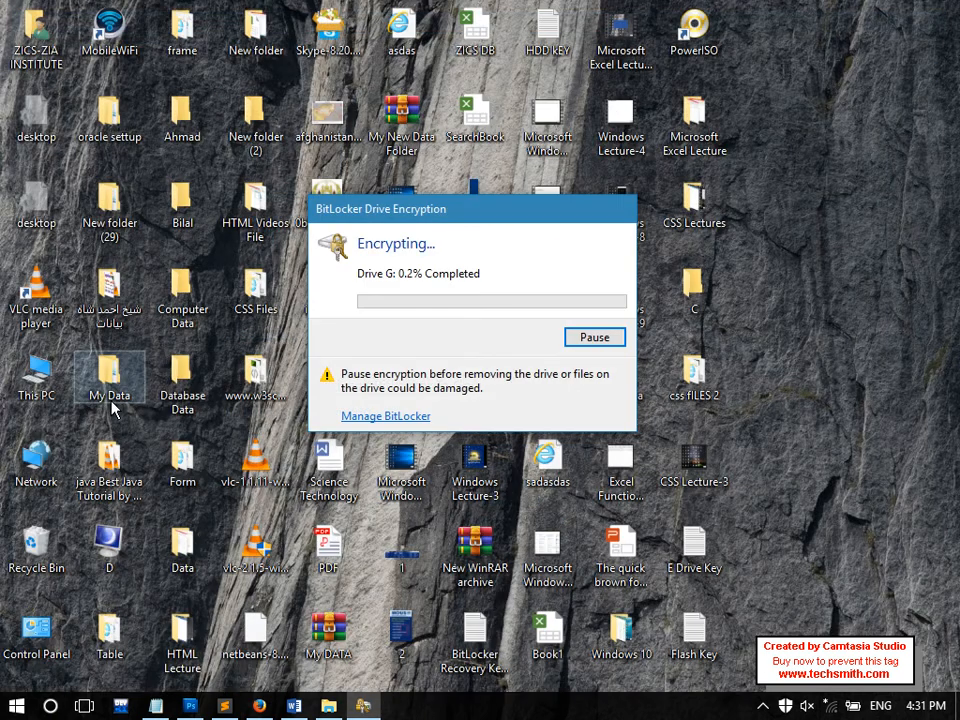
Open This PC maximized and open locked drive G: to get its BitLocker password prompt
{"action": "double_click", "coordinate": [62, 390]}
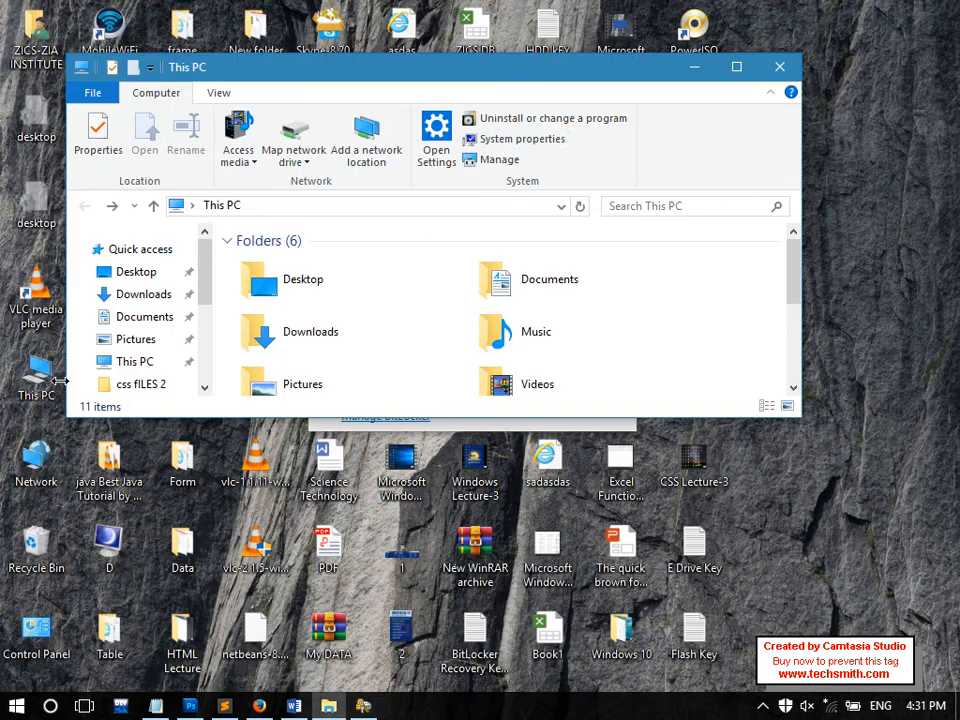
{"action": "double_click", "coordinate": [507, 74]}
{"action": "double_click", "coordinate": [501, 426]}
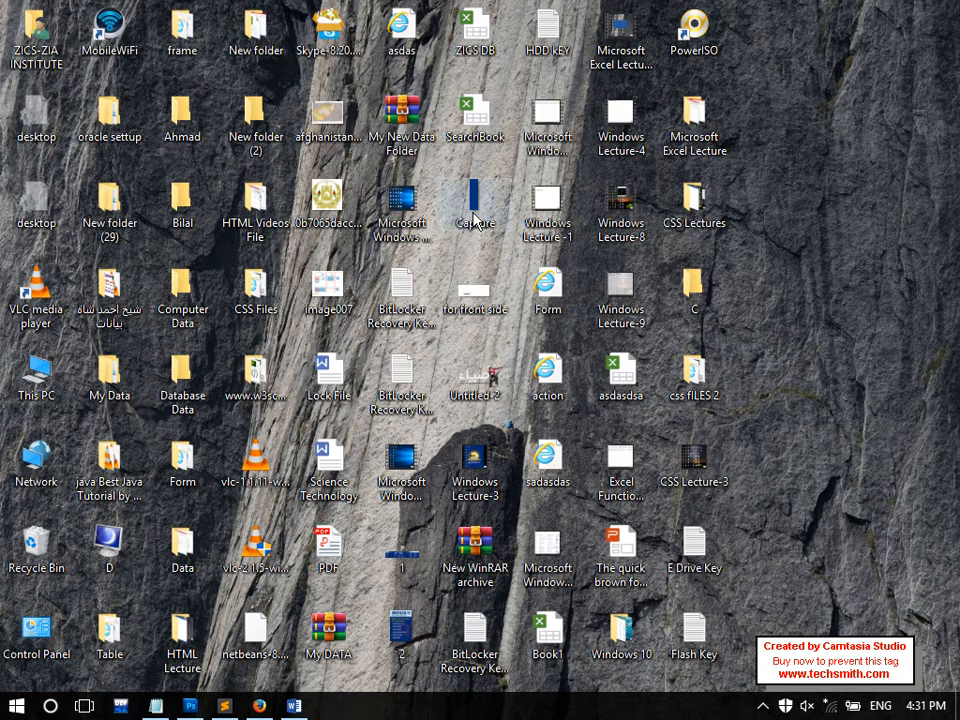
{"action": "double_click", "coordinate": [24, 402]}
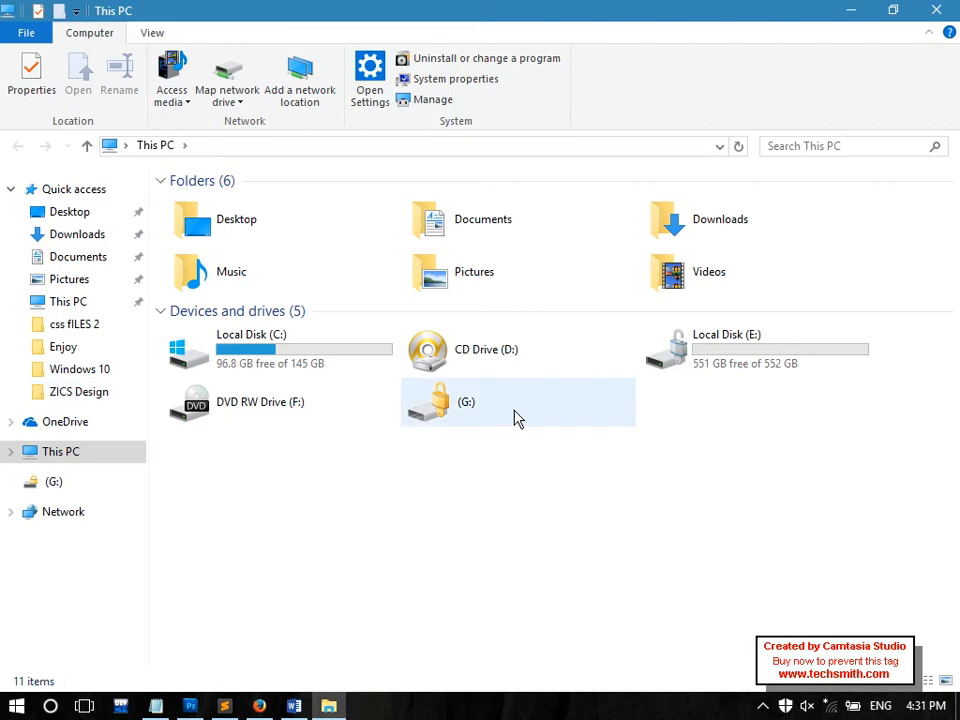
{"action": "double_click", "coordinate": [520, 420]}
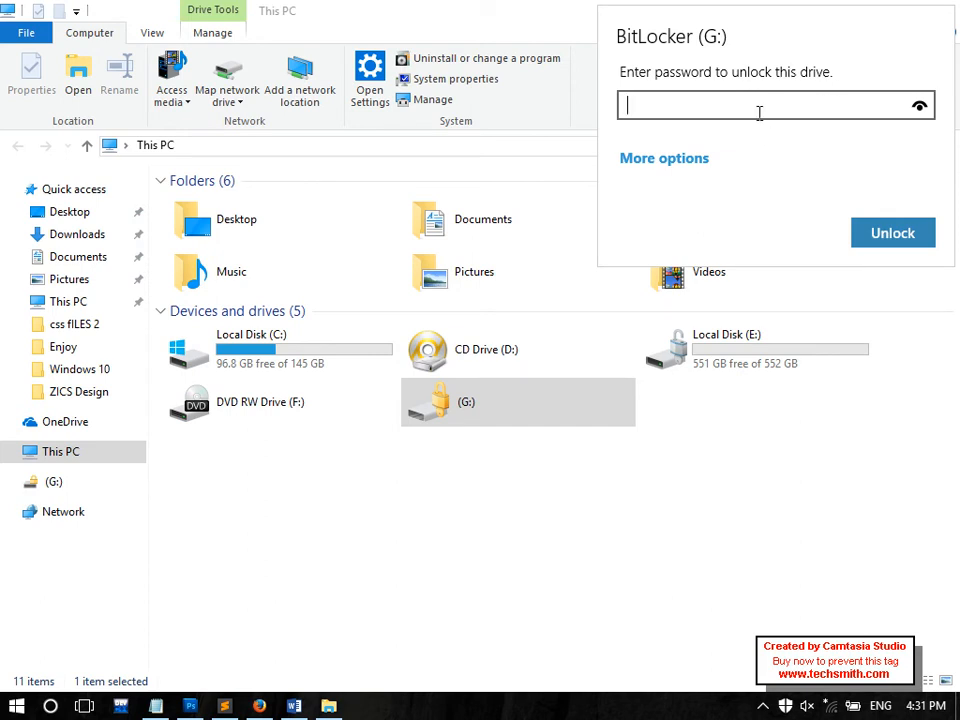
Enter a password for G:, which is rejected, and dismiss the unlock prompt
{"action": "type", "text": "•••••••••••••"}
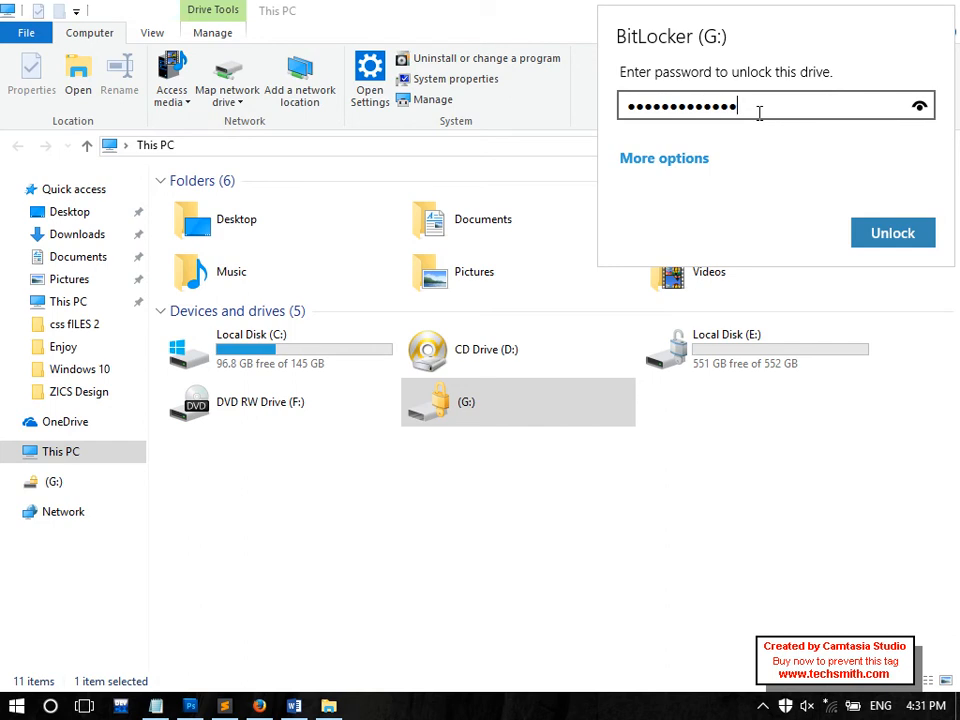
{"action": "key", "text": "Return"}
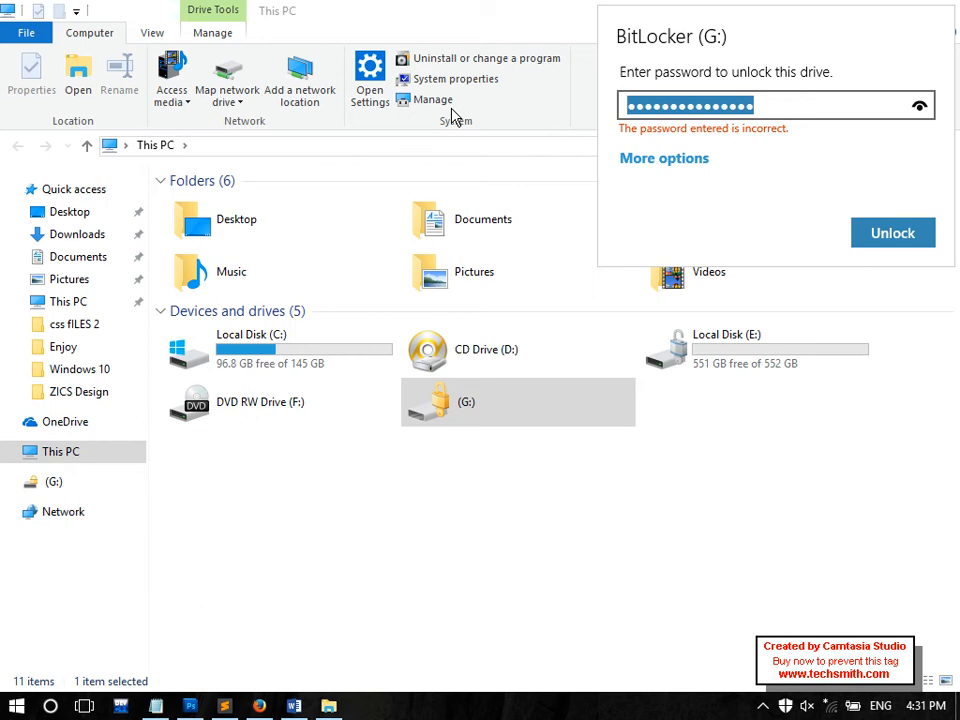
{"action": "key", "text": "BackSpace"}
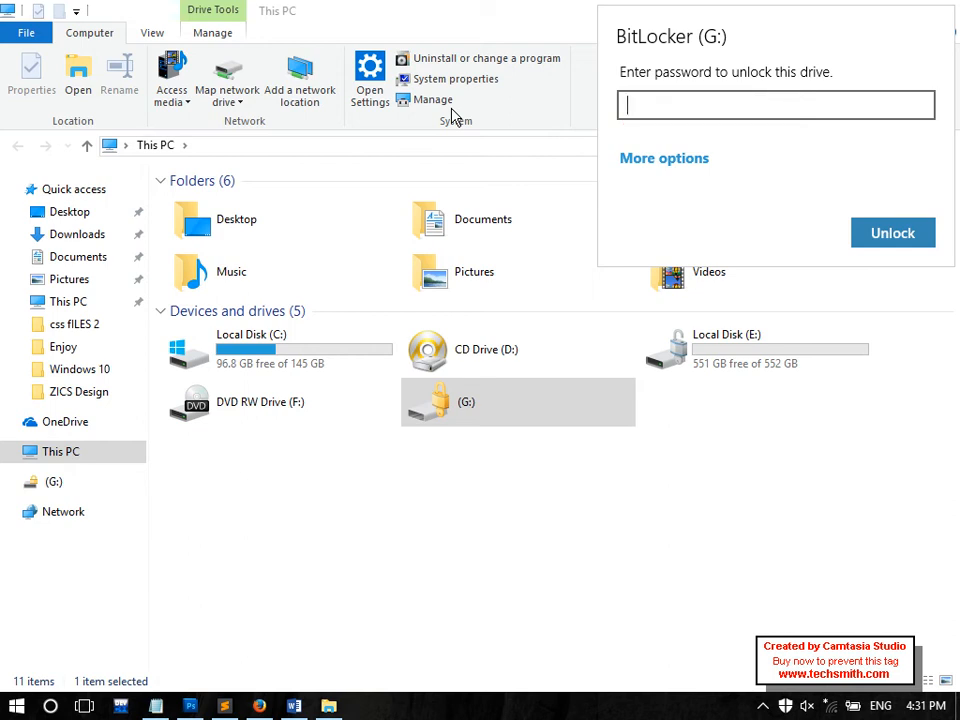
{"action": "left_click", "coordinate": [527, 401]}
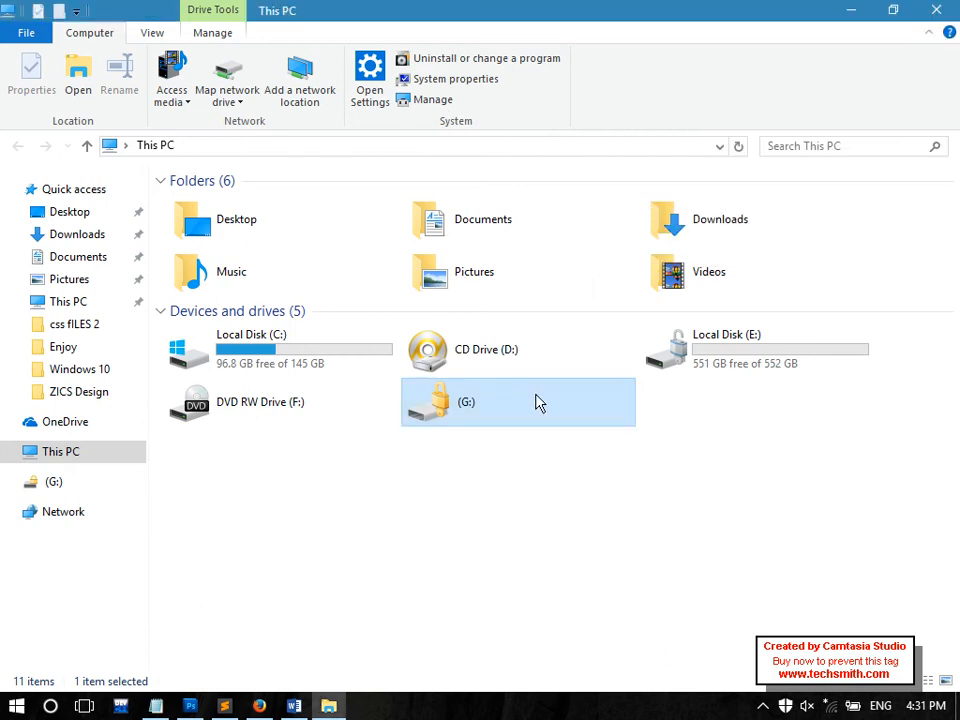
Open and cancel Format for G:, then reopen its unlock prompt and submit the password
{"action": "right_click", "coordinate": [521, 416]}
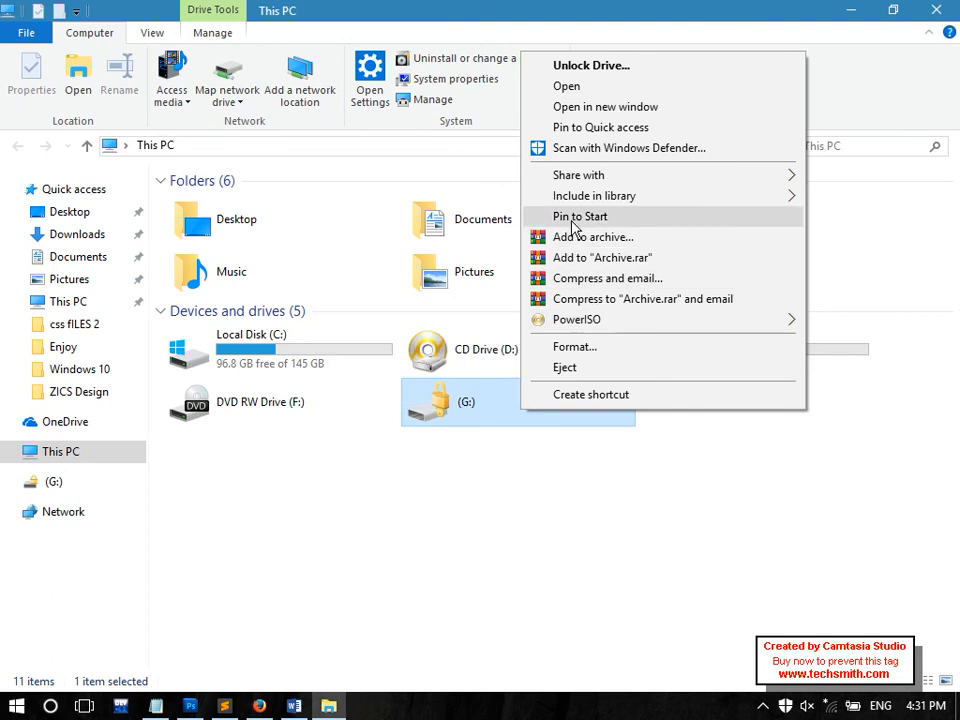
{"action": "left_click", "coordinate": [575, 347]}
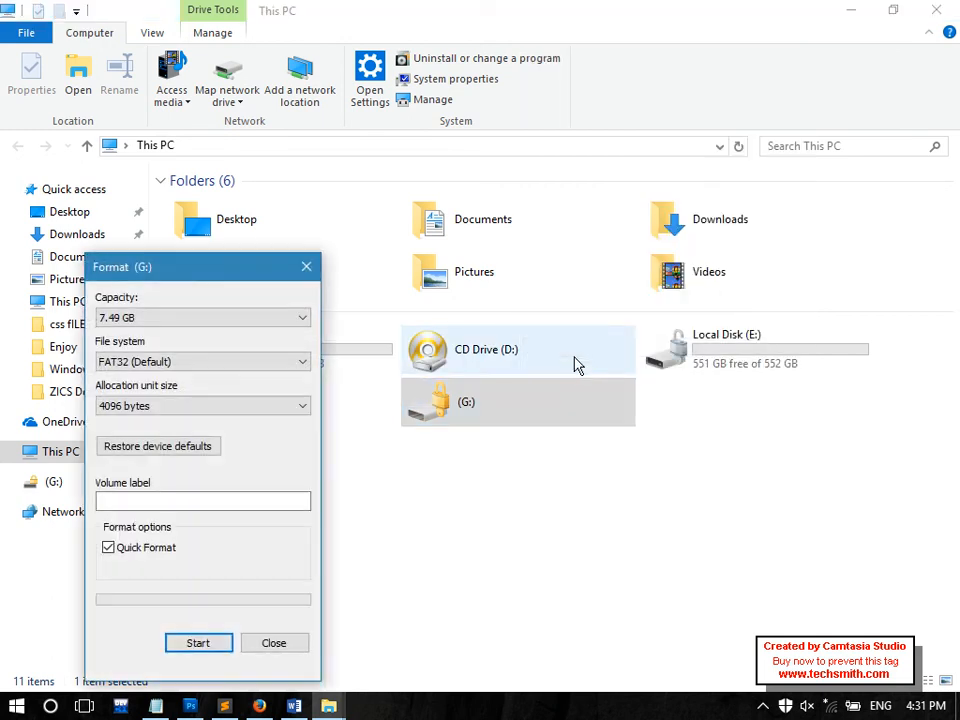
{"action": "left_click", "coordinate": [307, 267]}
{"action": "double_click", "coordinate": [490, 412]}
{"action": "type", "text": "•••••••••"}
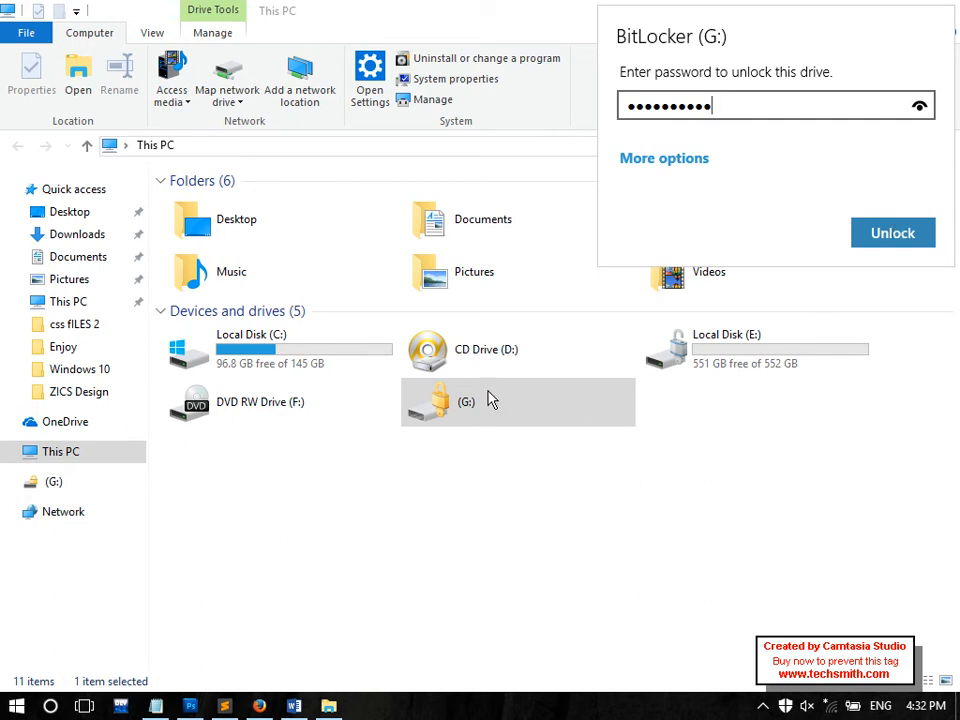
{"action": "key", "text": "Return"}
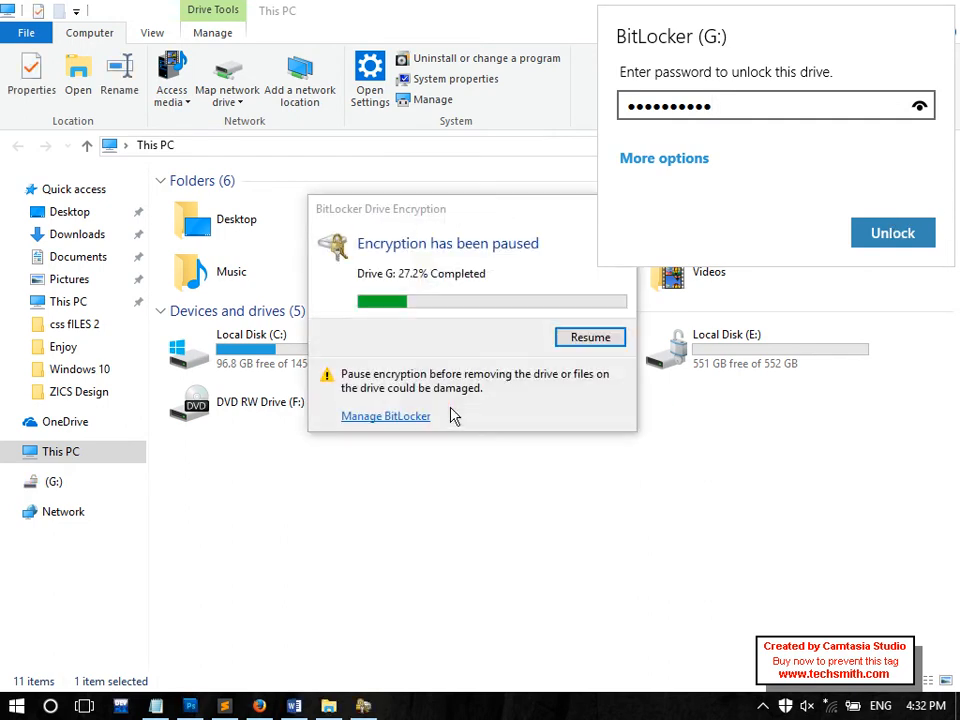
Unlock G:, try resuming its paused encryption and opening USB Drive (G:); both fail with errors
{"action": "left_click", "coordinate": [495, 400]}
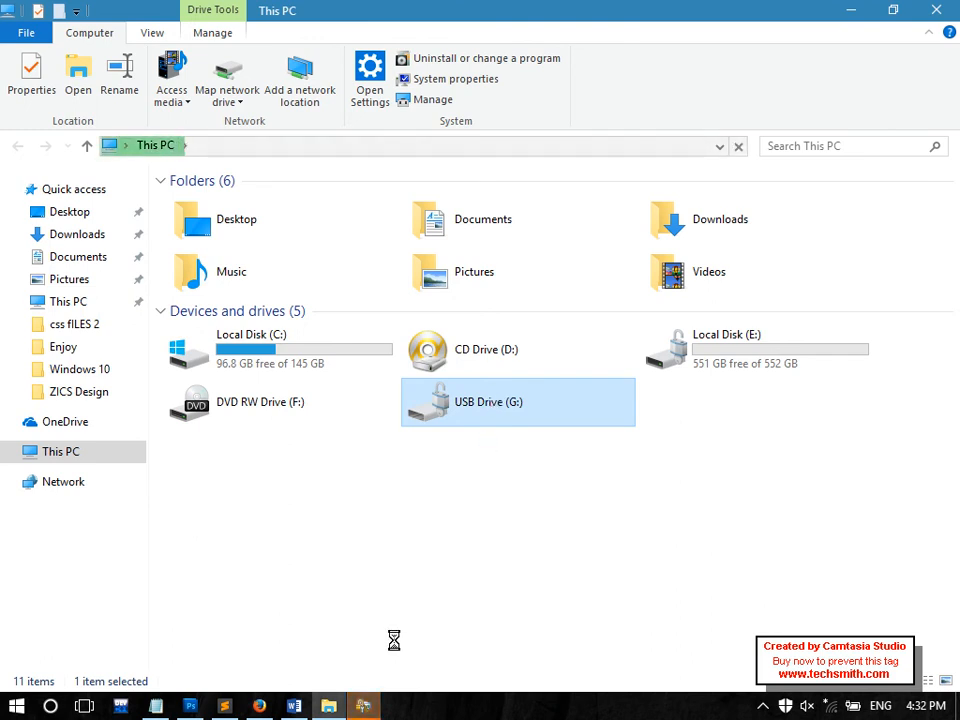
{"action": "left_click", "coordinate": [592, 371]}
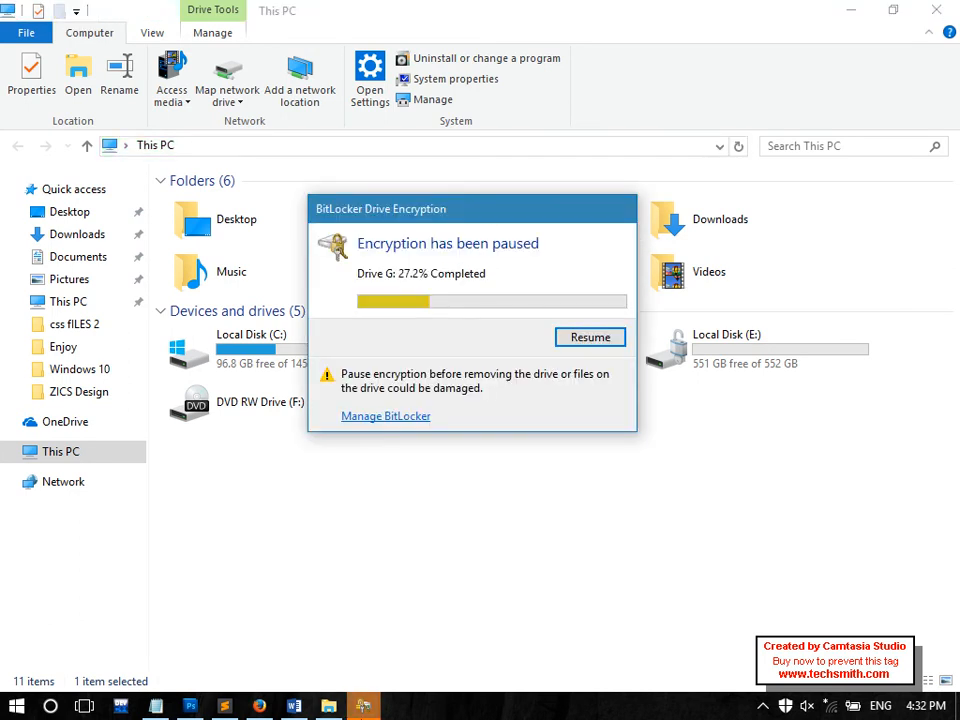
{"action": "left_click", "coordinate": [595, 339]}
{"action": "left_click", "coordinate": [593, 371]}
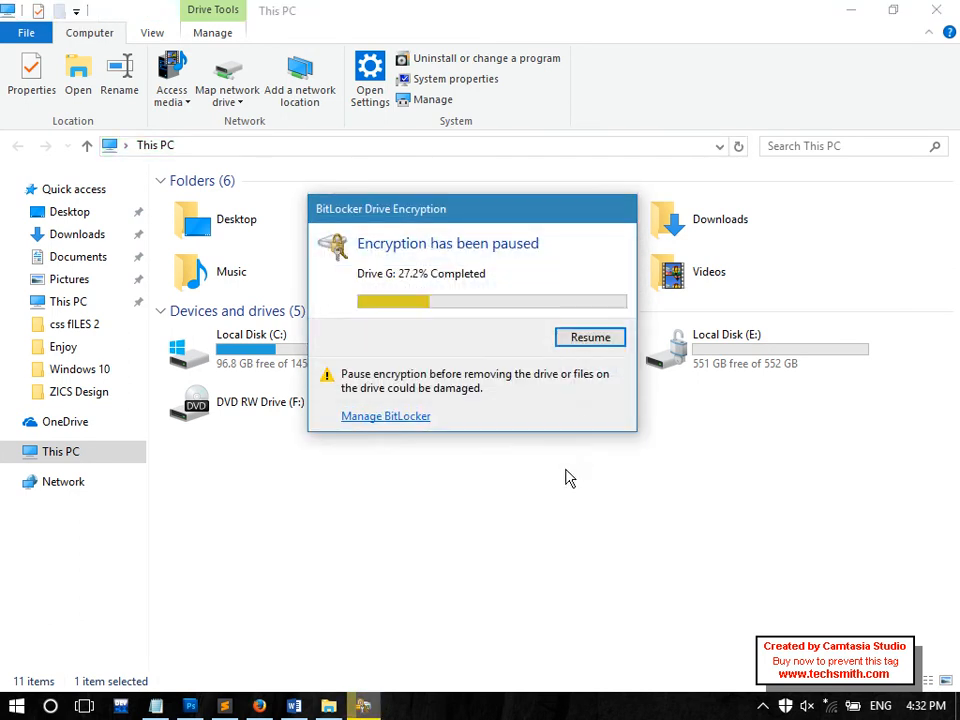
{"action": "left_click", "coordinate": [570, 470]}
{"action": "double_click", "coordinate": [529, 405]}
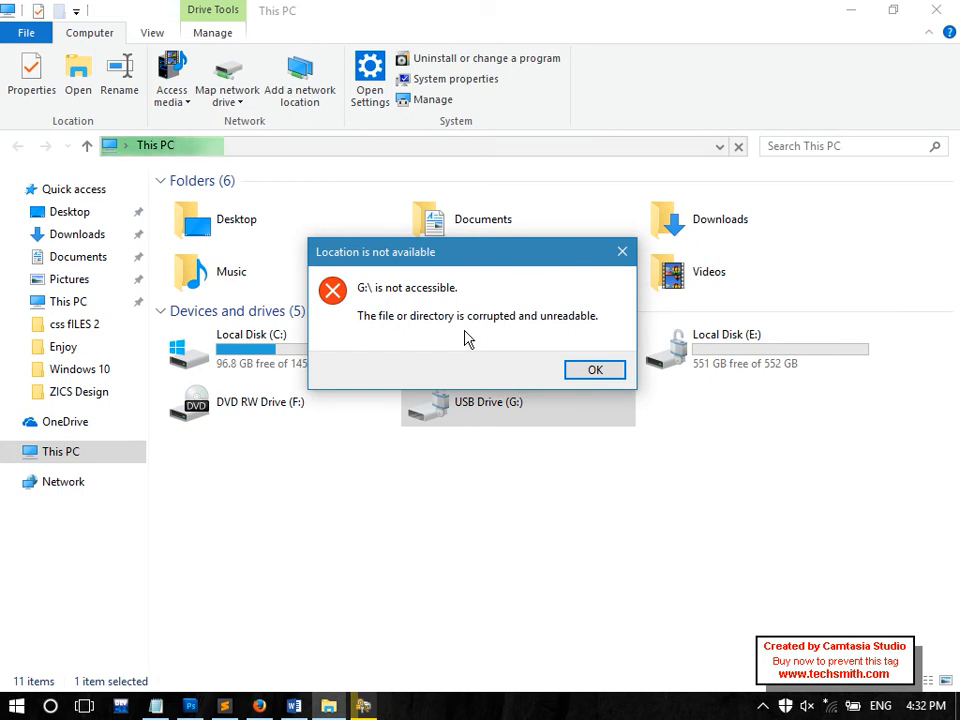
{"action": "left_click", "coordinate": [593, 380]}
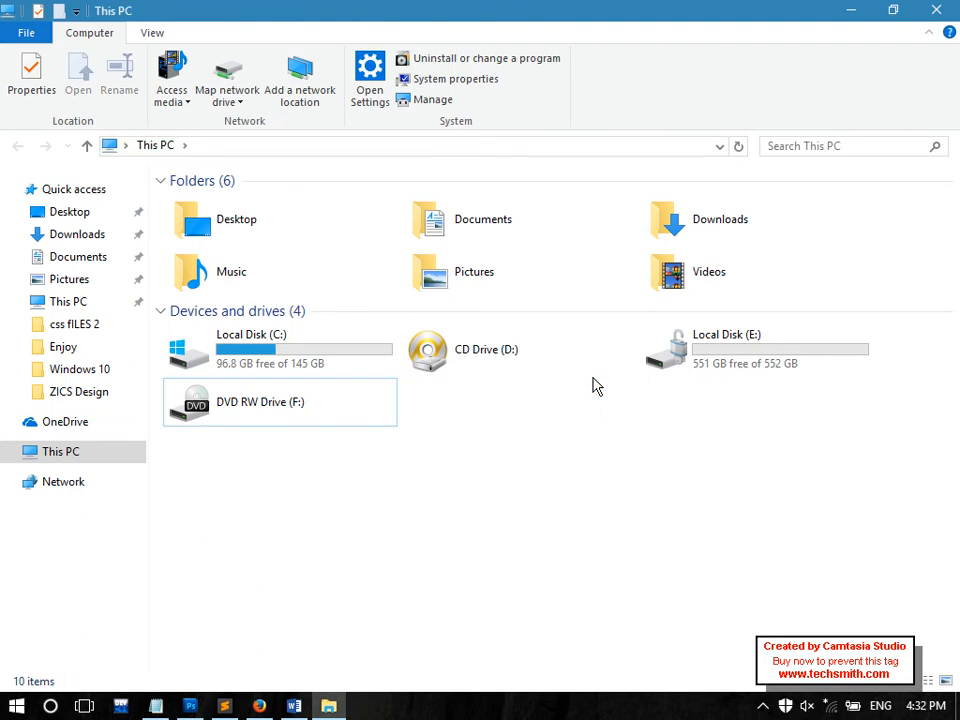
Unlock G: again with its password and open USB Drive (G:), dismissing the not-accessible error
{"action": "double_click", "coordinate": [491, 397]}
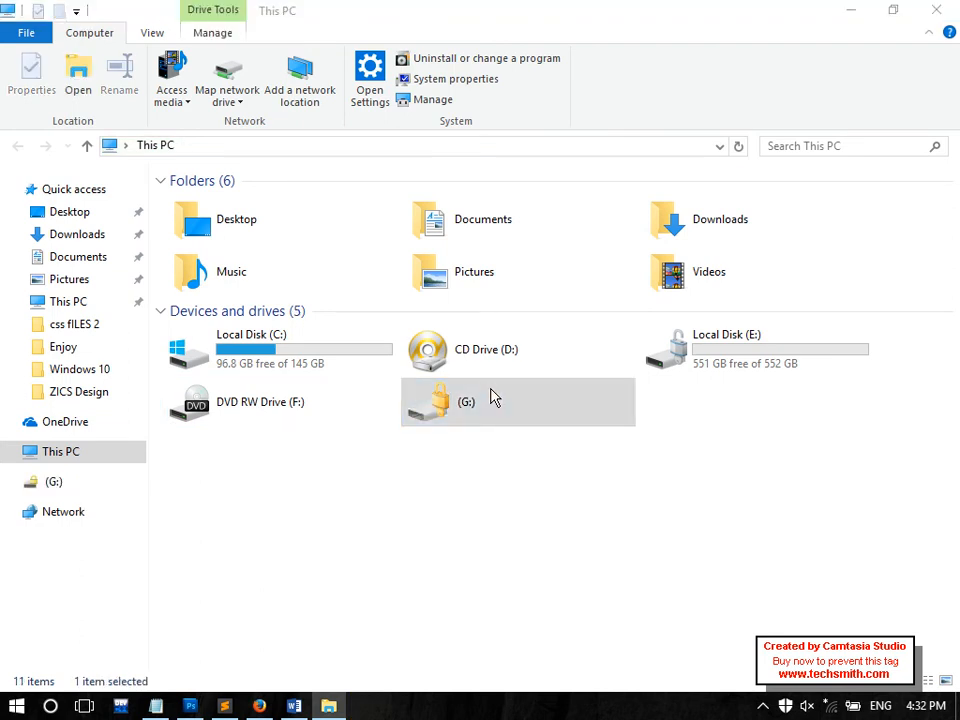
{"action": "type", "text": "••••••••"}
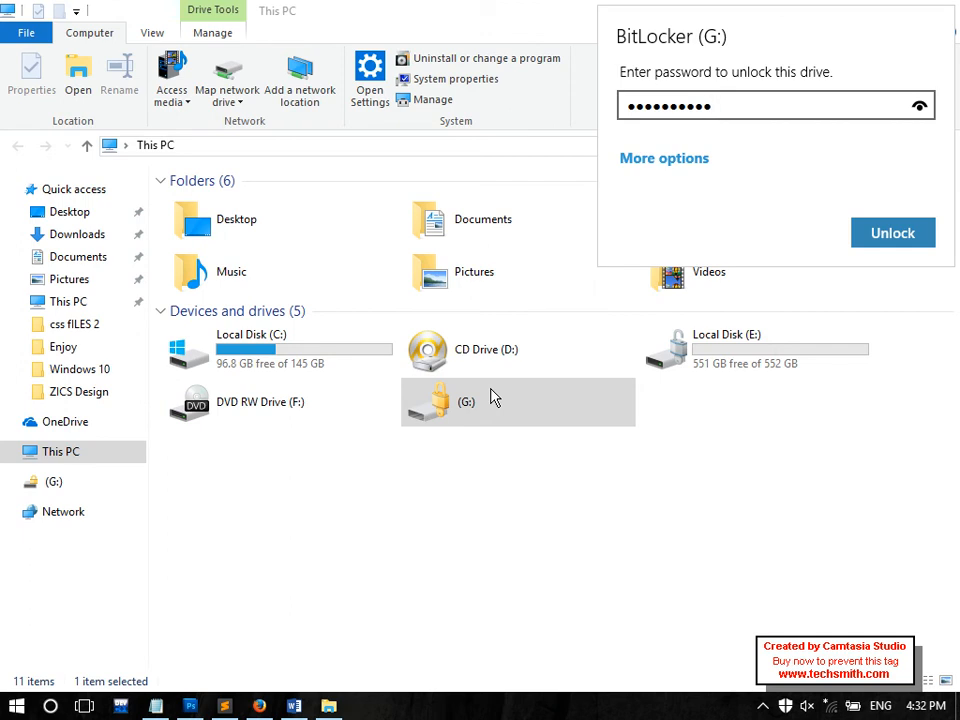
{"action": "left_click", "coordinate": [874, 231]}
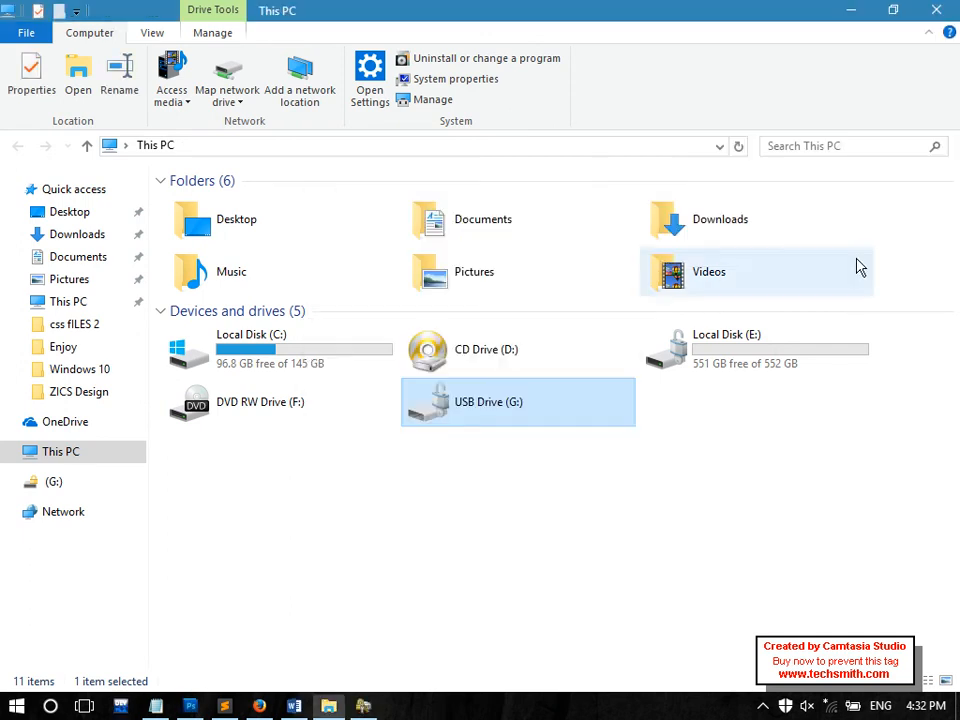
{"action": "left_click", "coordinate": [633, 465]}
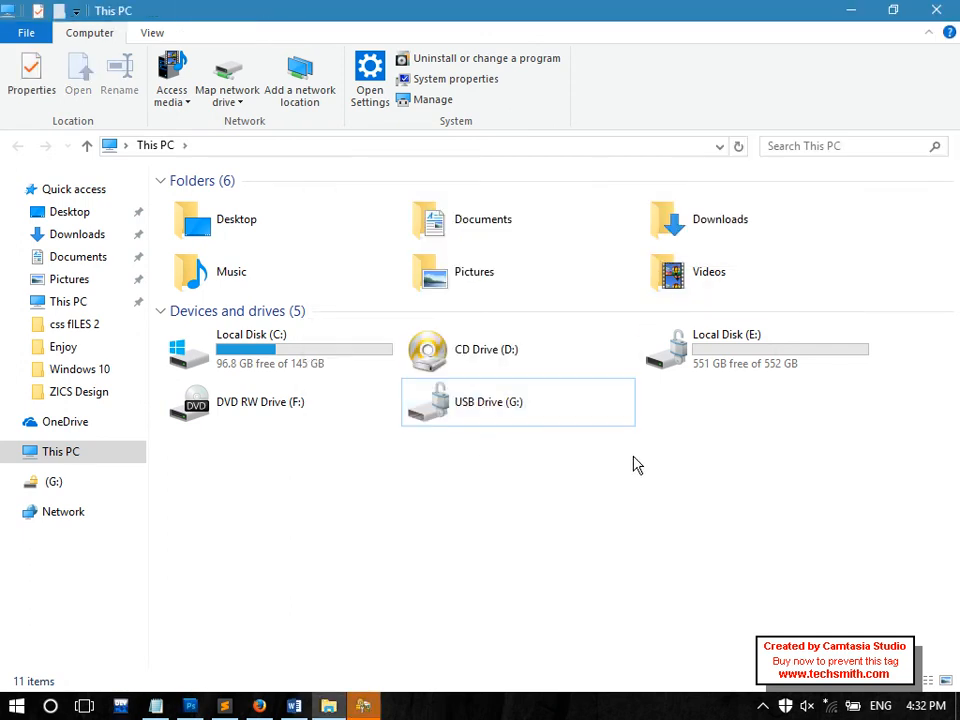
{"action": "double_click", "coordinate": [457, 422]}
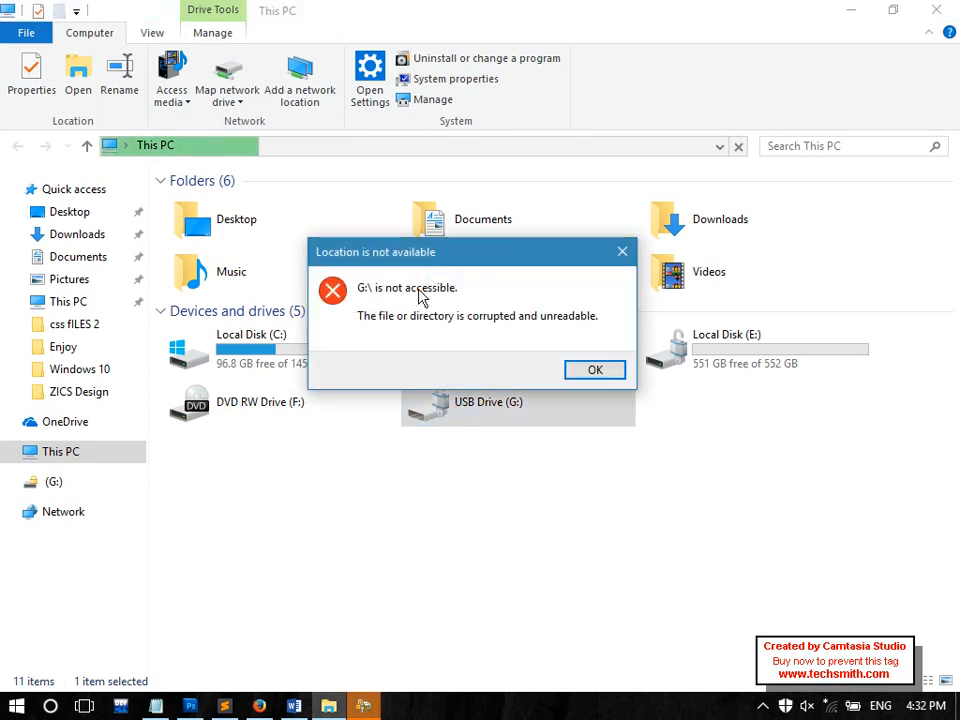
{"action": "left_click_drag", "start_coordinate": [428, 250], "coordinate": [346, 218]}
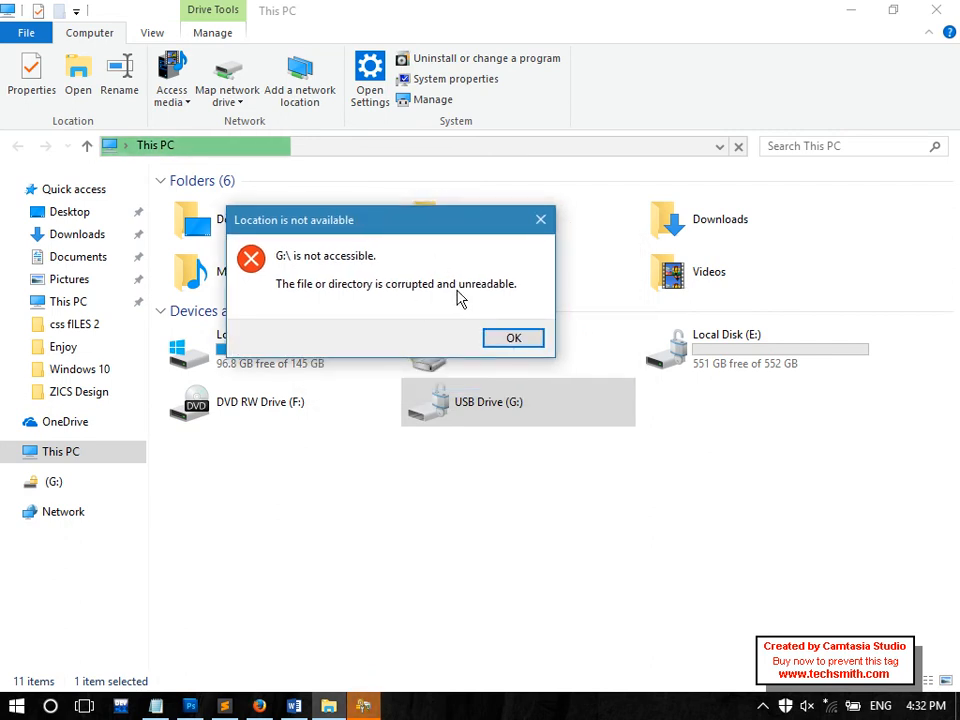
{"action": "left_click", "coordinate": [522, 342]}
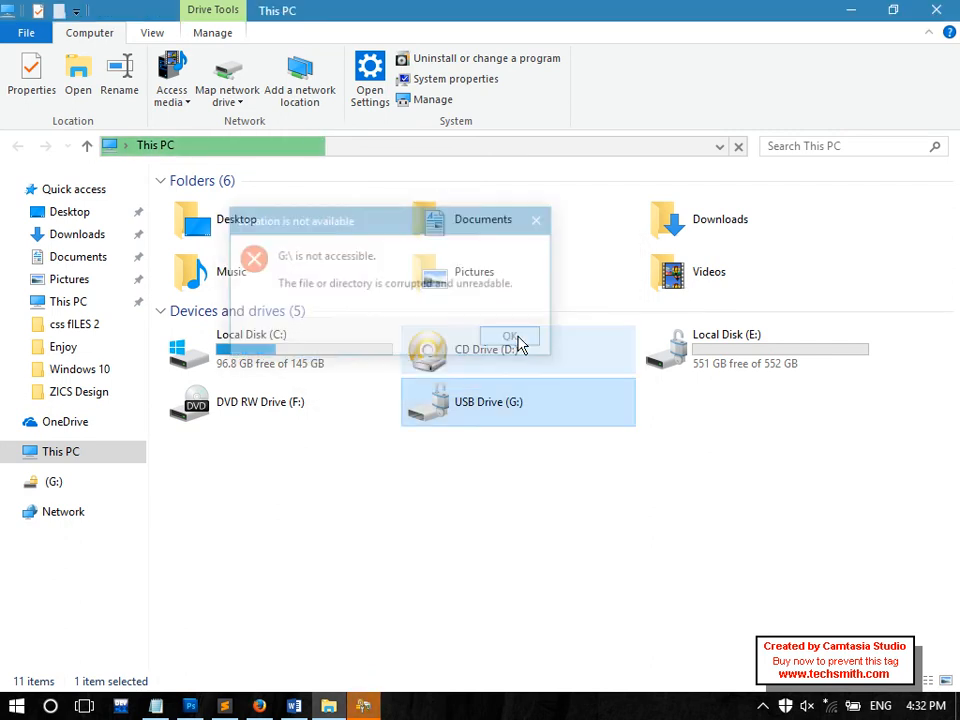
Cancel renaming USB Drive (G:) and select the relocked drive G:
{"action": "left_click", "coordinate": [466, 410]}
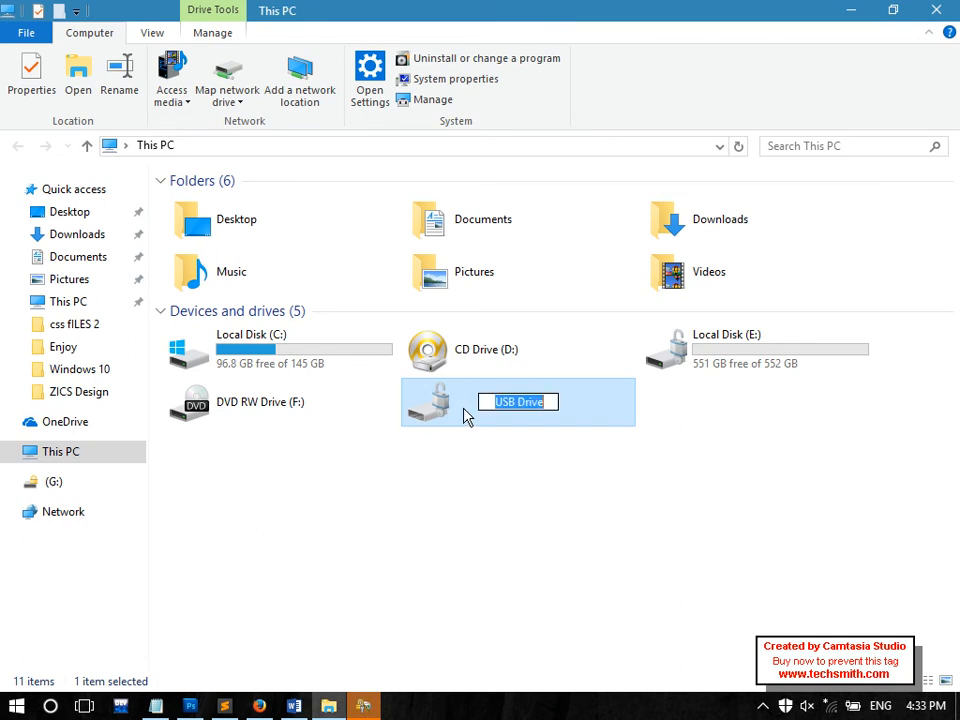
{"action": "left_click", "coordinate": [478, 459]}
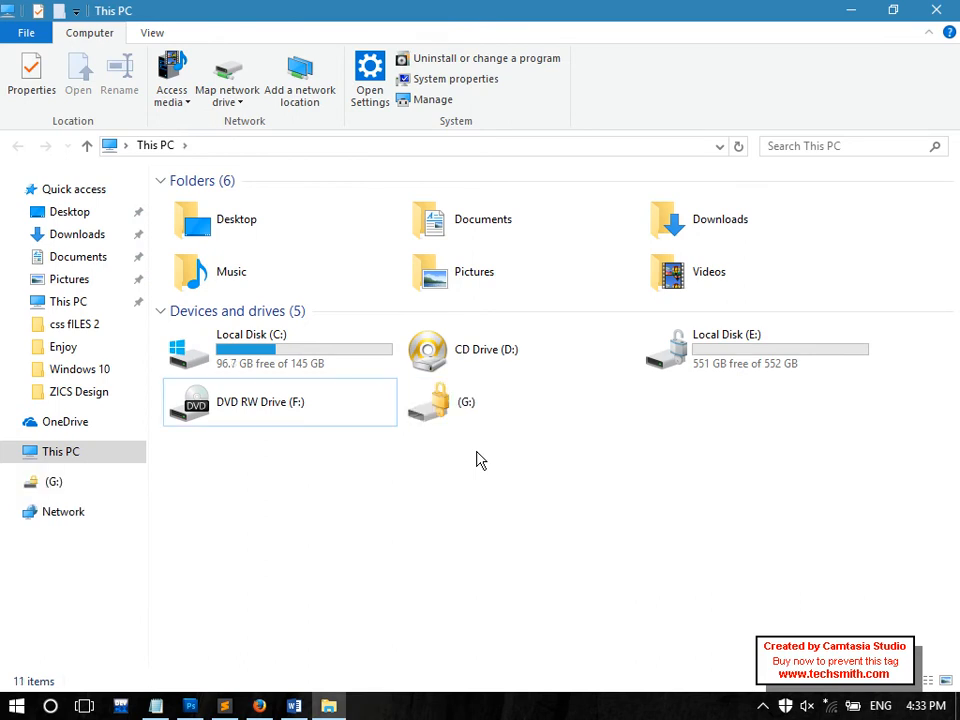
{"action": "left_click", "coordinate": [440, 402]}
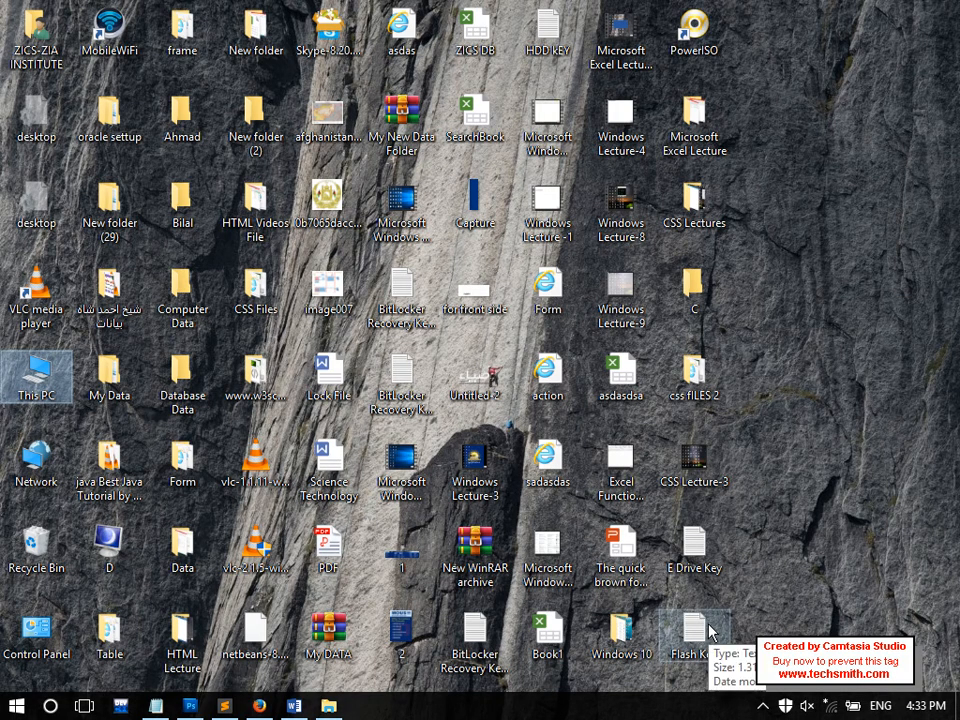
Open Flash Key in maximized Notepad and copy the recovery key line with Edit > Copy
{"action": "double_click", "coordinate": [709, 628]}
{"action": "double_click", "coordinate": [578, 50]}
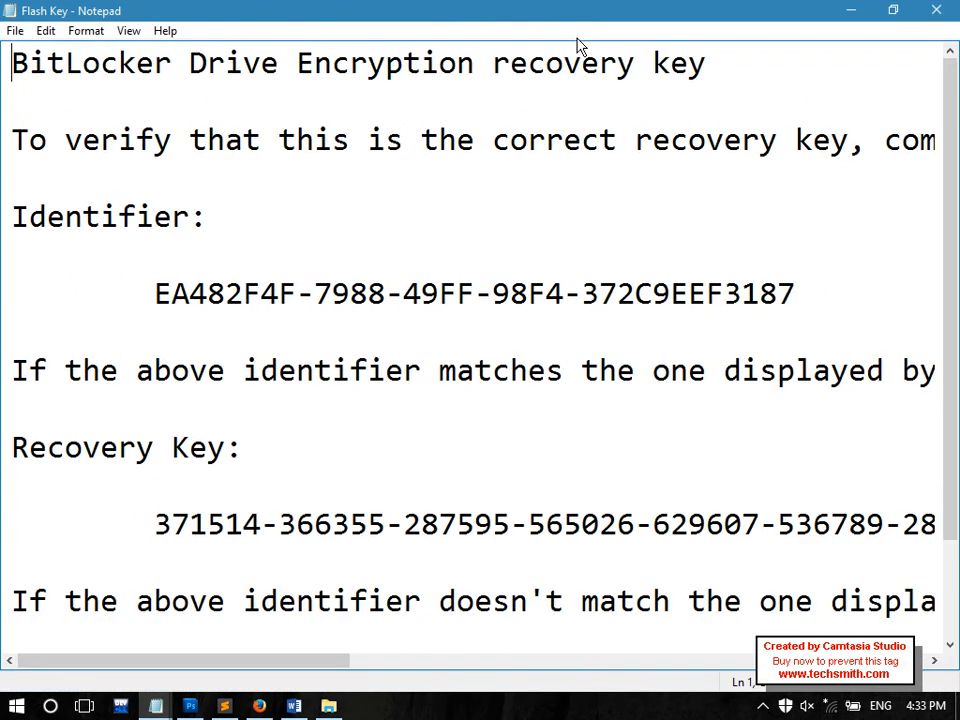
{"action": "left_click_drag", "start_coordinate": [226, 447], "coordinate": [4, 450]}
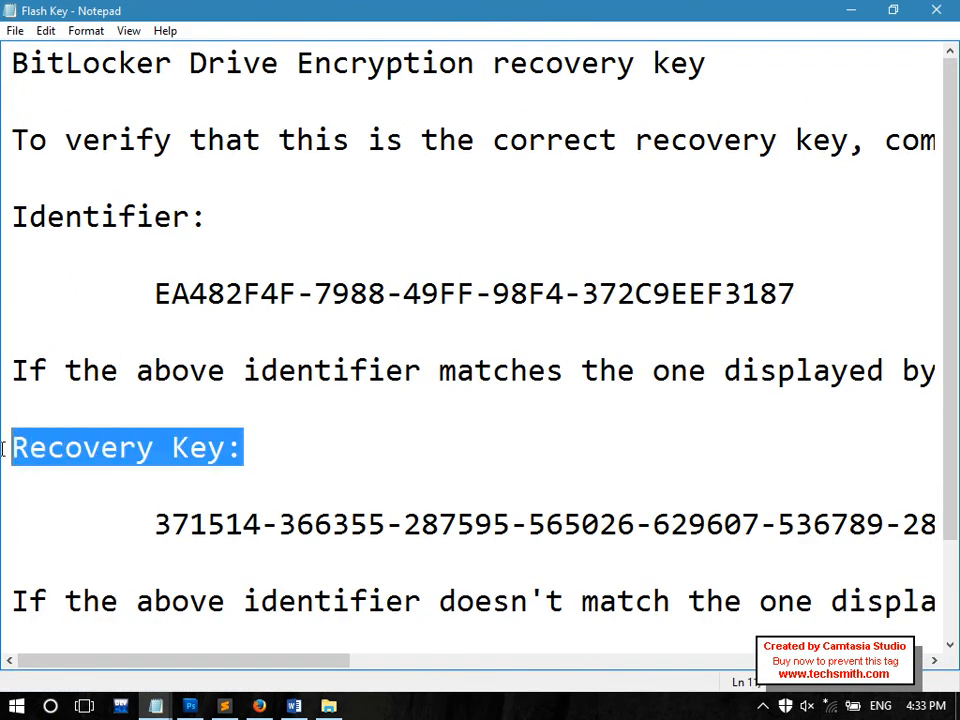
{"action": "left_click_drag", "start_coordinate": [133, 514], "coordinate": [940, 524]}
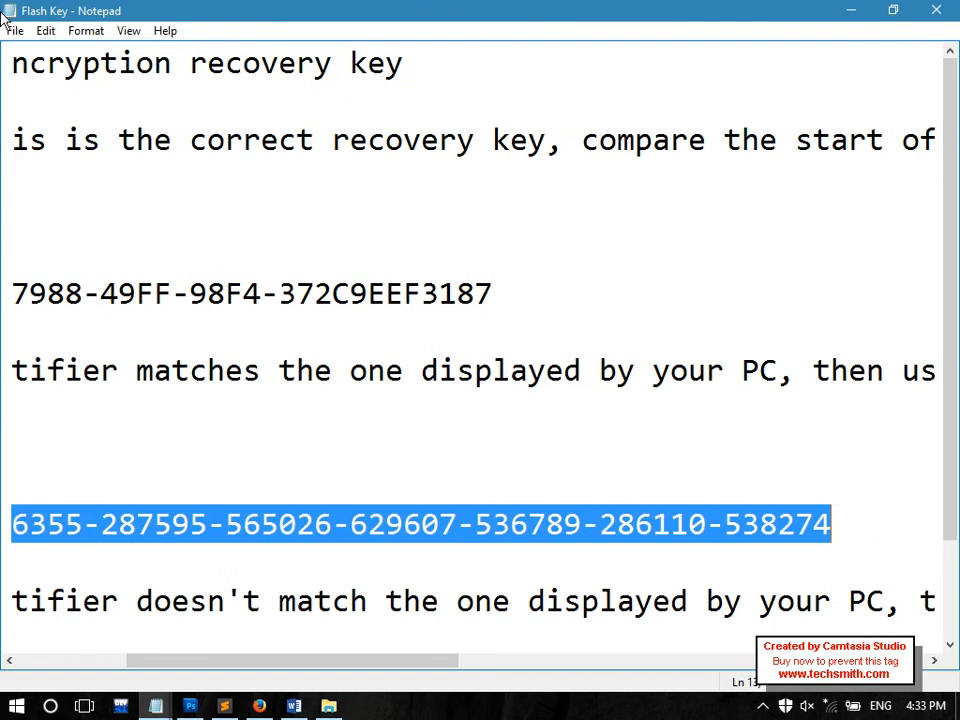
{"action": "left_click", "coordinate": [44, 31]}
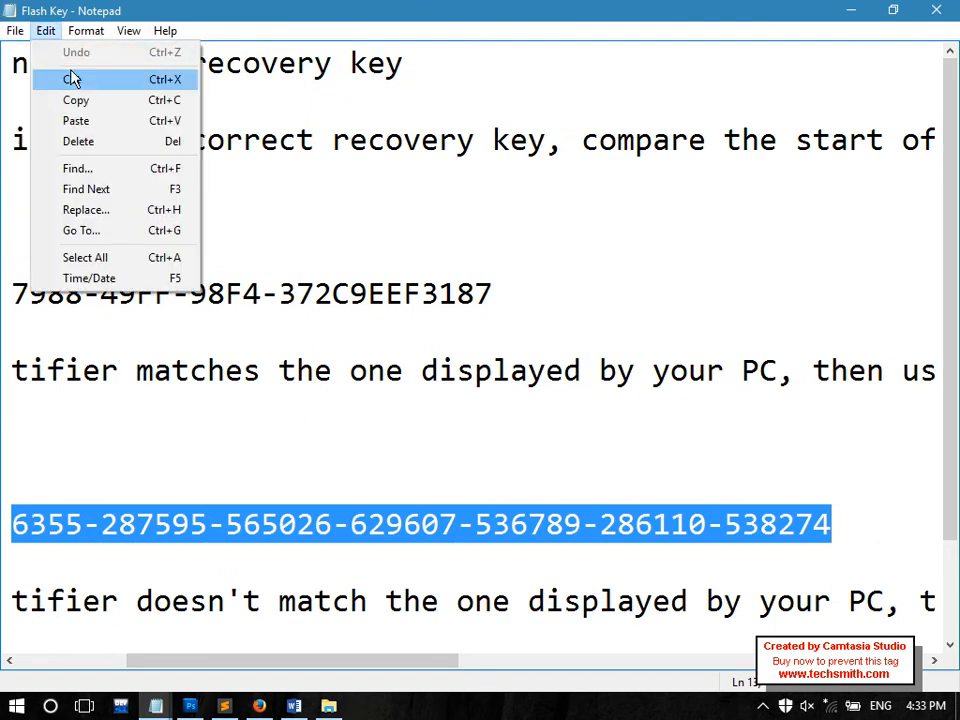
{"action": "left_click", "coordinate": [88, 103]}
{"action": "left_click", "coordinate": [328, 706]}
Unlock drive G: by pasting the saved recovery key, then clear the windows to show the desktop
{"action": "double_click", "coordinate": [446, 422]}
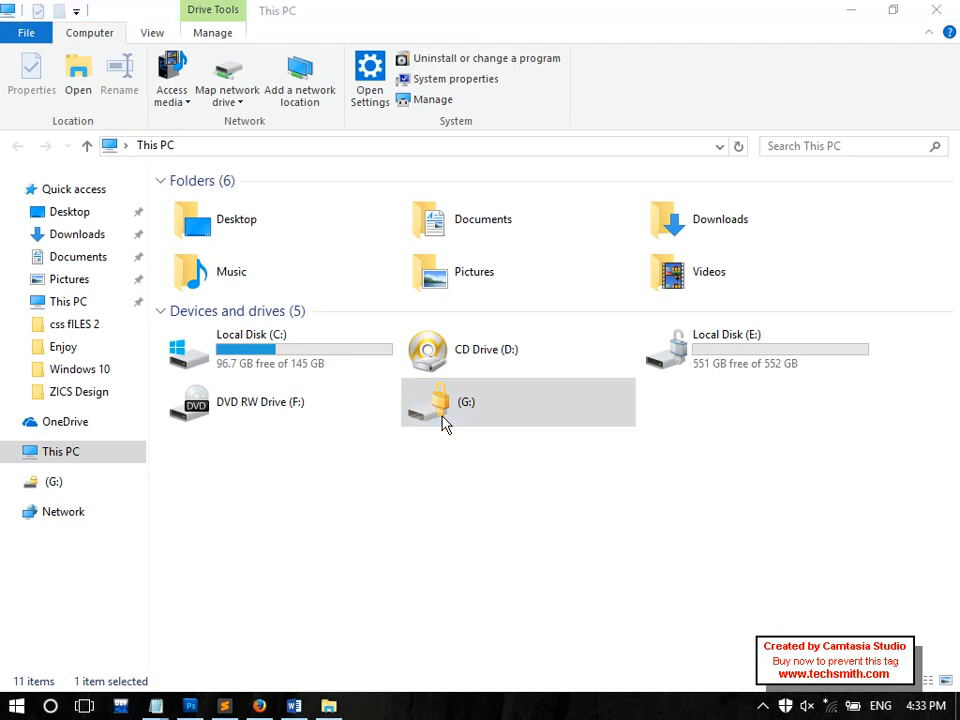
{"action": "left_click", "coordinate": [700, 158]}
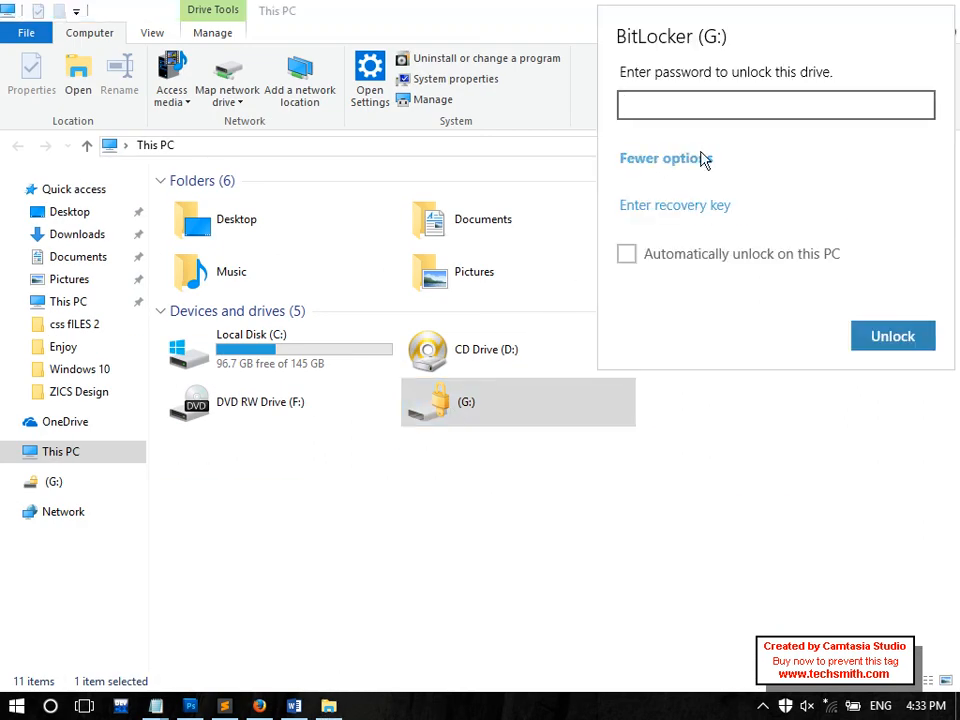
{"action": "left_click", "coordinate": [705, 208]}
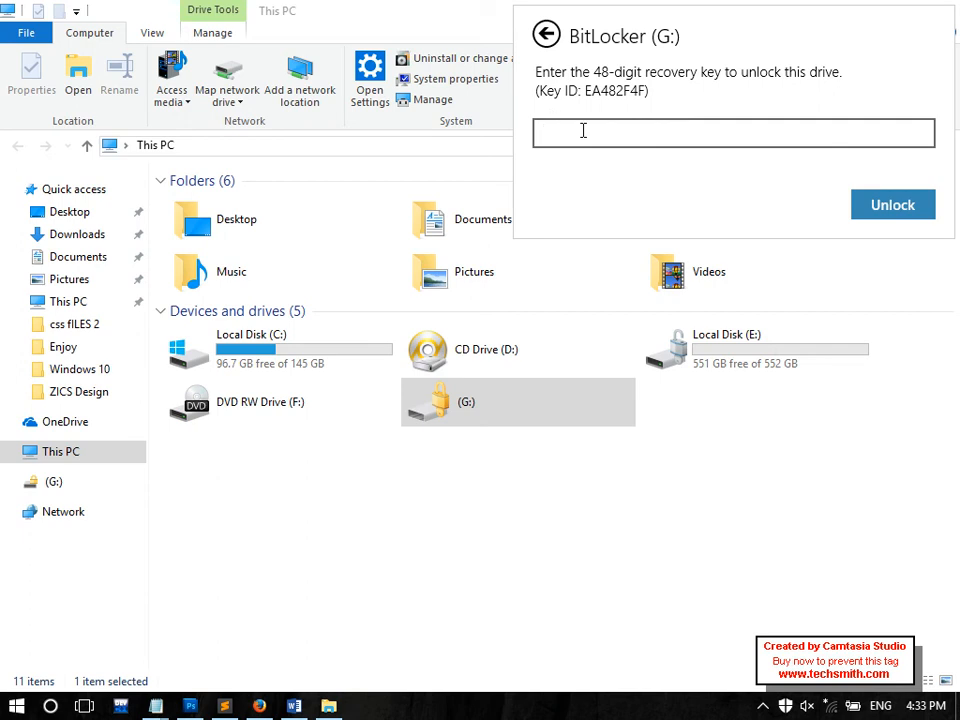
{"action": "key", "text": "ctrl+v"}
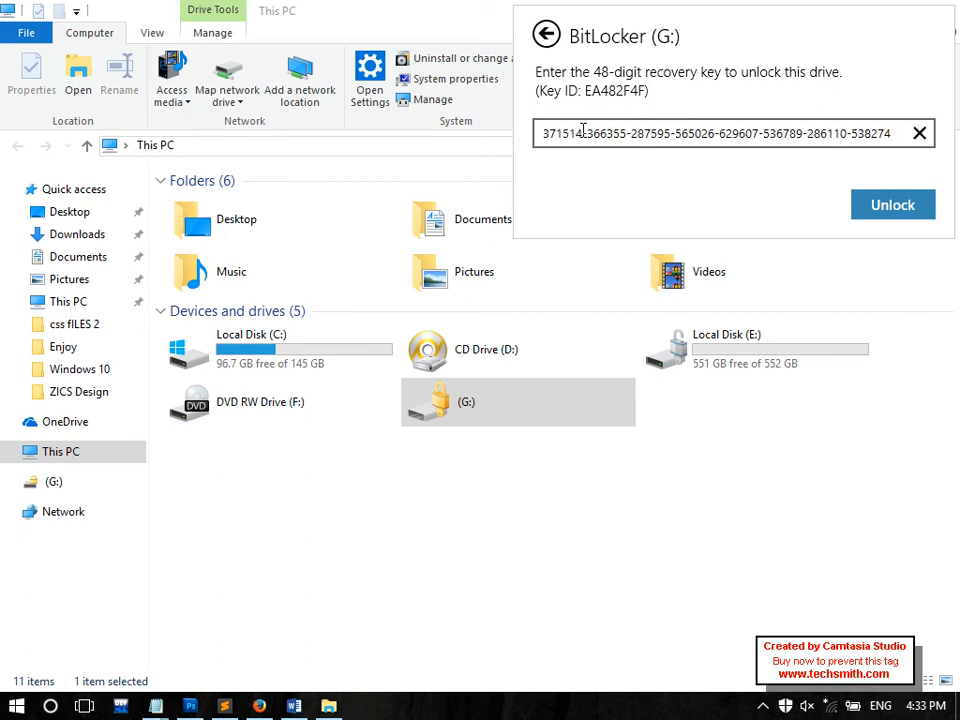
{"action": "left_click", "coordinate": [912, 207]}
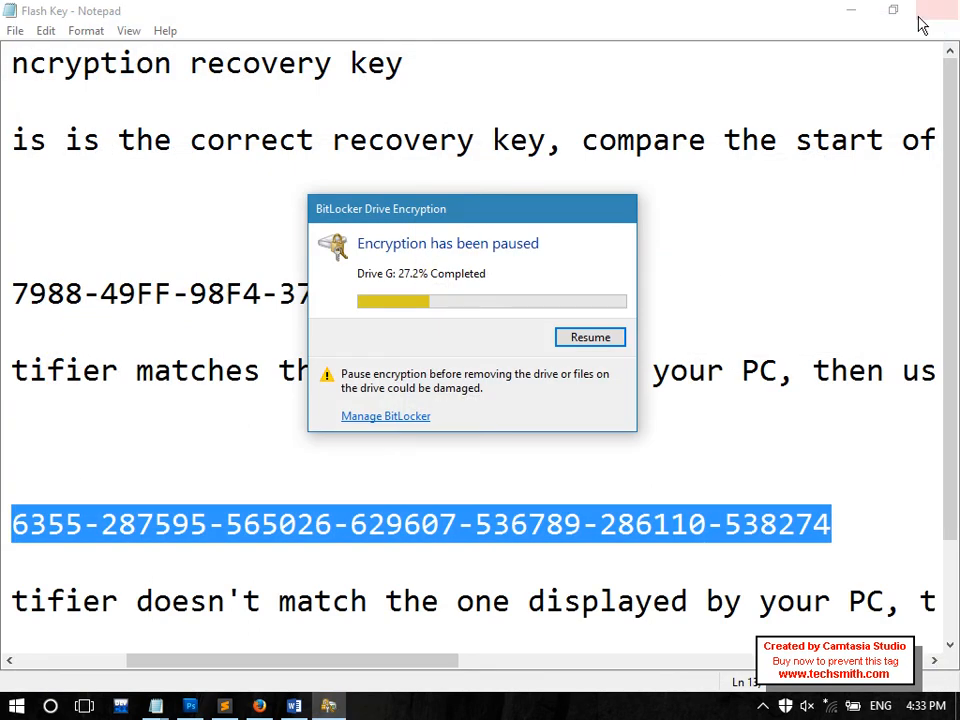
{"action": "left_click", "coordinate": [840, 12]}
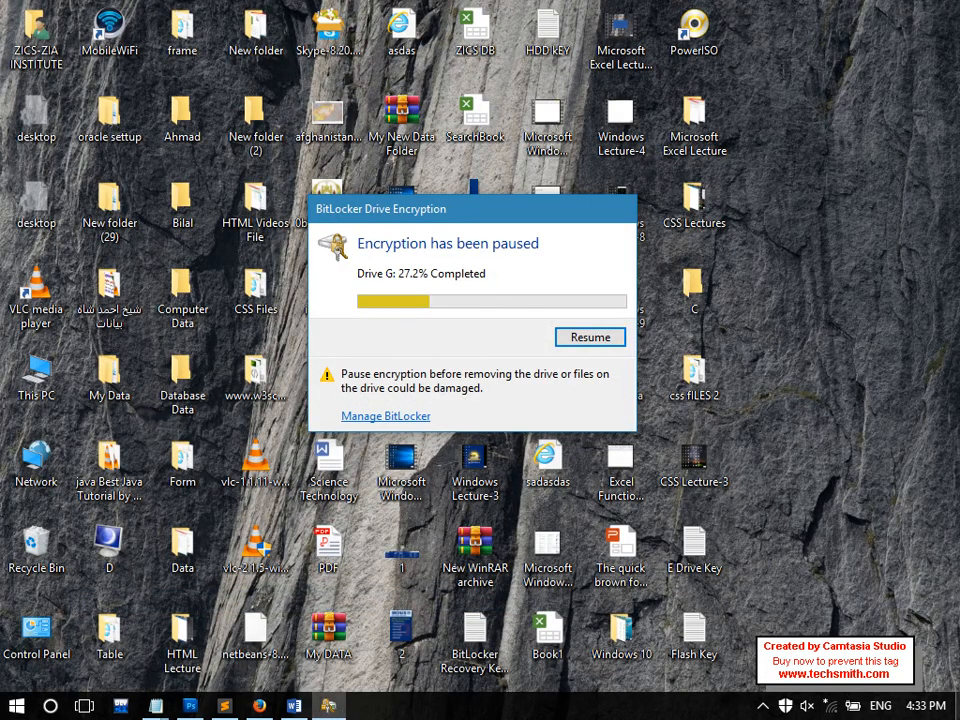
{"action": "left_click", "coordinate": [958, 709]}
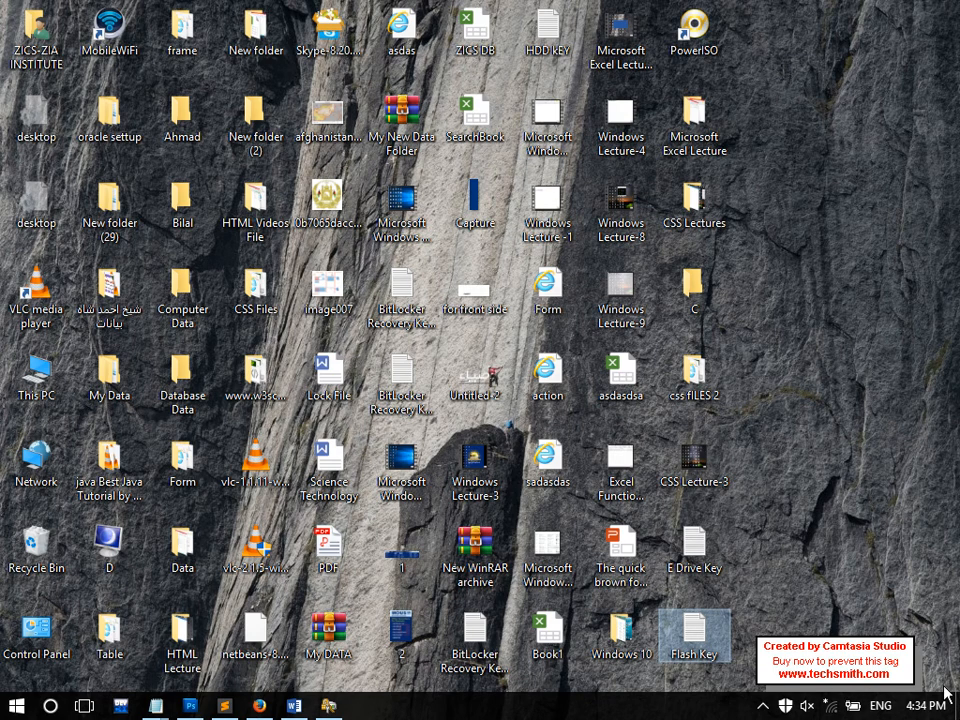
Below the recovery key notes, type the heading 'How to change Bit Locker Drive Encryption?'
{"action": "mouse_move", "coordinate": [155, 706]}
{"action": "left_click", "coordinate": [85, 628]}
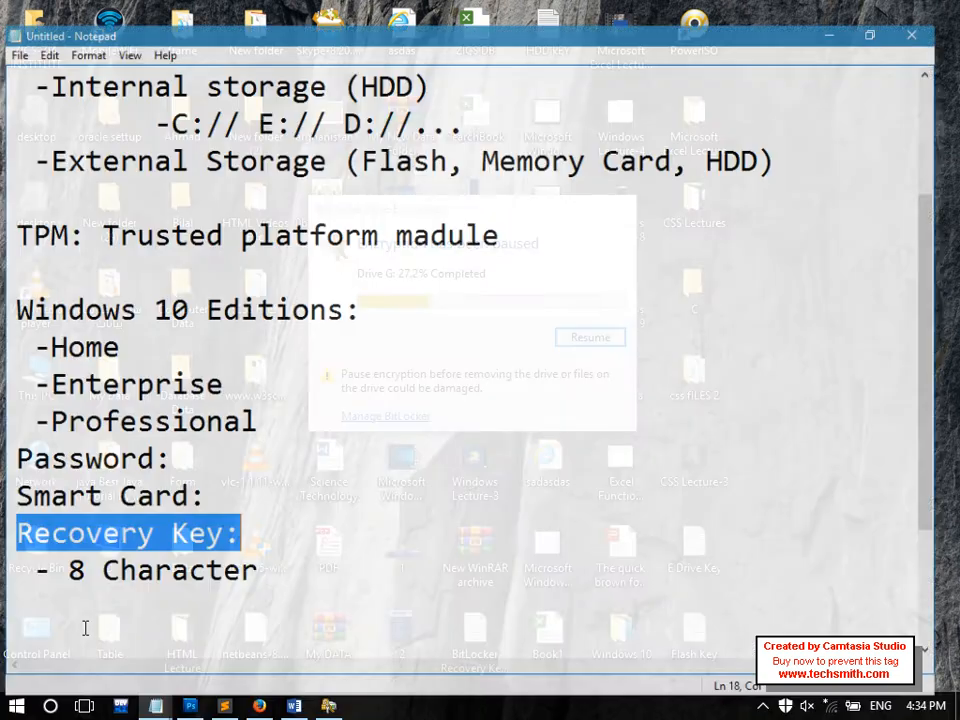
{"action": "left_click", "coordinate": [286, 580]}
{"action": "key", "text": "Return"}
{"action": "key", "text": "Return"}
{"action": "type", "text": "Ho"}
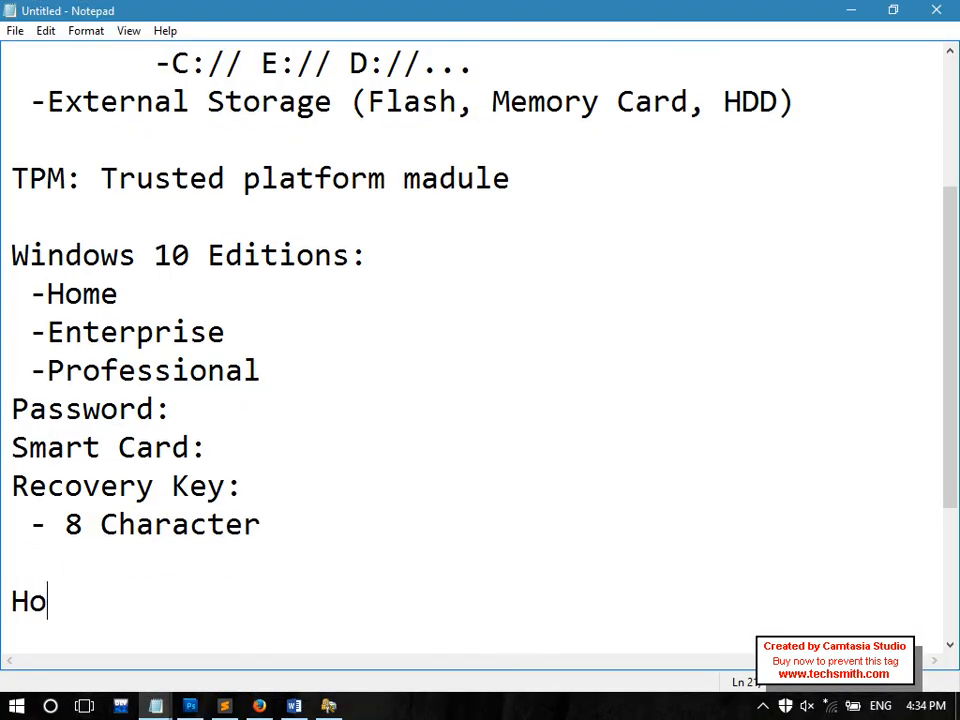
{"action": "type", "text": "w to chamnge"}
{"action": "key", "text": "BackSpace"}
{"action": "key", "text": "BackSpace"}
{"action": "key", "text": "BackSpace"}
{"action": "key", "text": "BackSpace"}
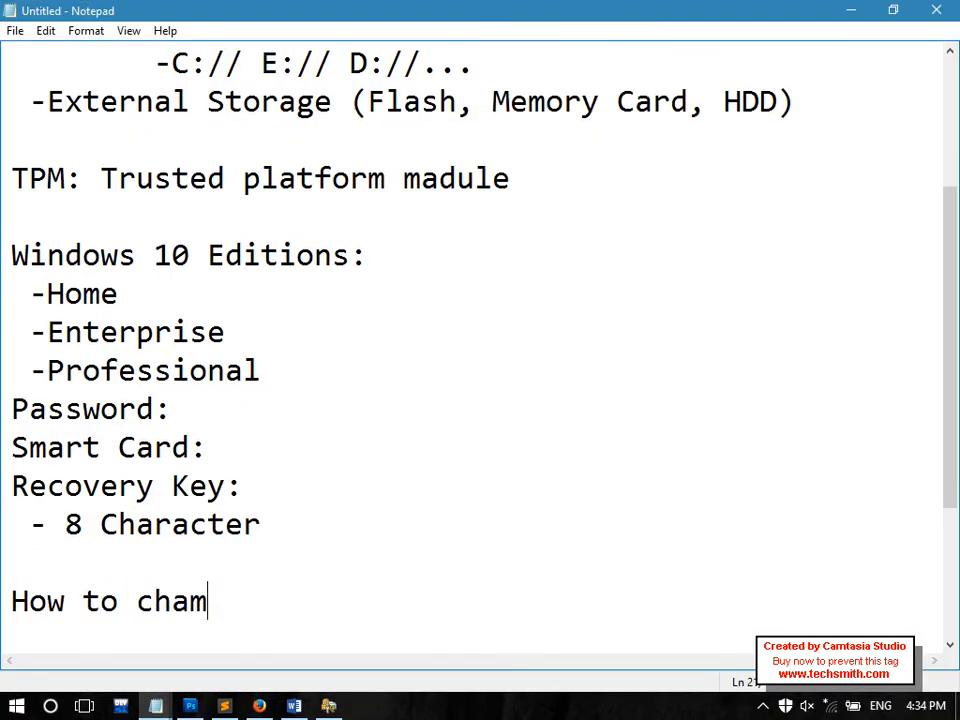
{"action": "type", "text": "nge Bo"}
{"action": "key", "text": "BackSpace"}
{"action": "type", "text": "it Locker Dricv"}
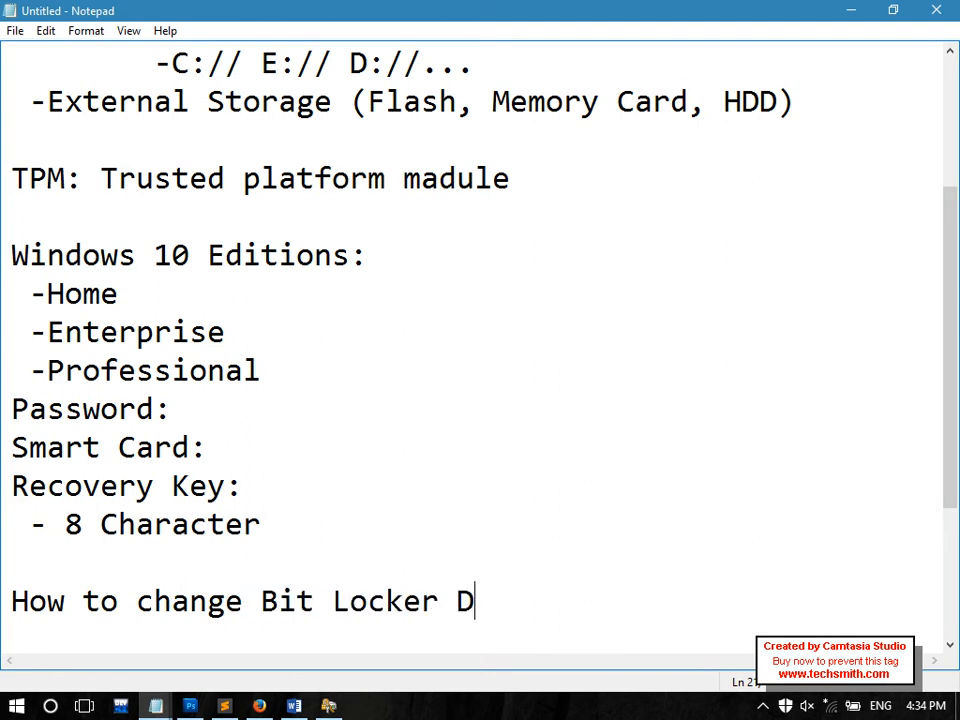
{"action": "key", "text": "BackSpace"}
{"action": "key", "text": "BackSpace"}
{"action": "type", "text": "ver"}
{"action": "key", "text": "BackSpace"}
{"action": "key", "text": "BackSpace"}
{"action": "type", "text": "e"}
{"action": "key", "text": "BackSpace"}
{"action": "type", "text": "Encryptiui"}
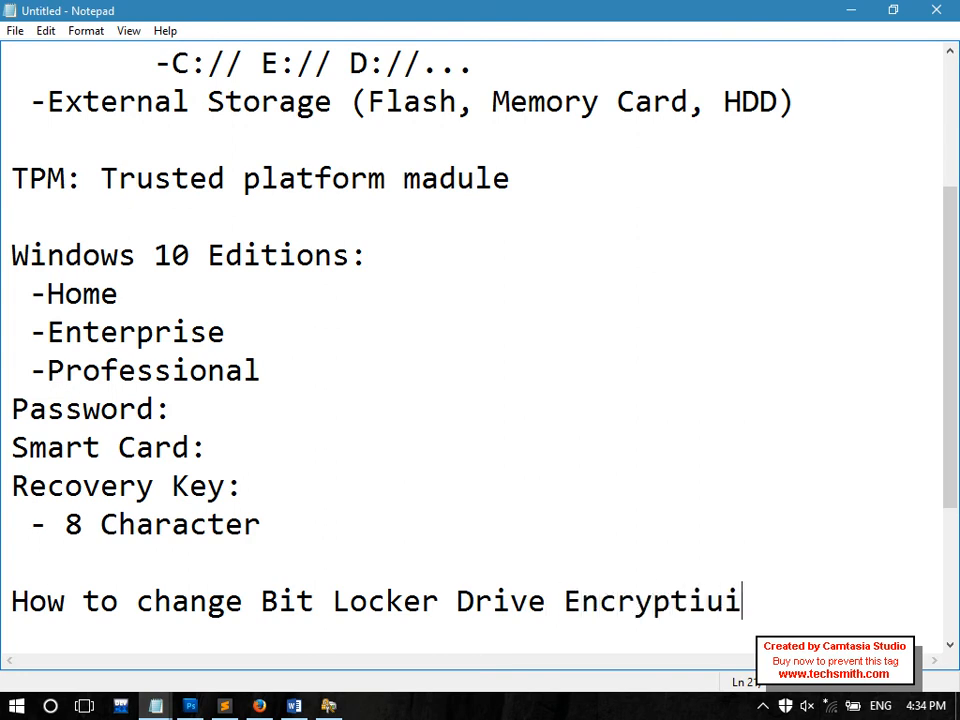
{"action": "key", "text": "BackSpace"}
{"action": "key", "text": "BackSpace"}
{"action": "type", "text": "on?"}
Add a '-' line under the heading and hide the notes to show the desktop
{"action": "key", "text": "Return"}
{"action": "type", "text": "-"}
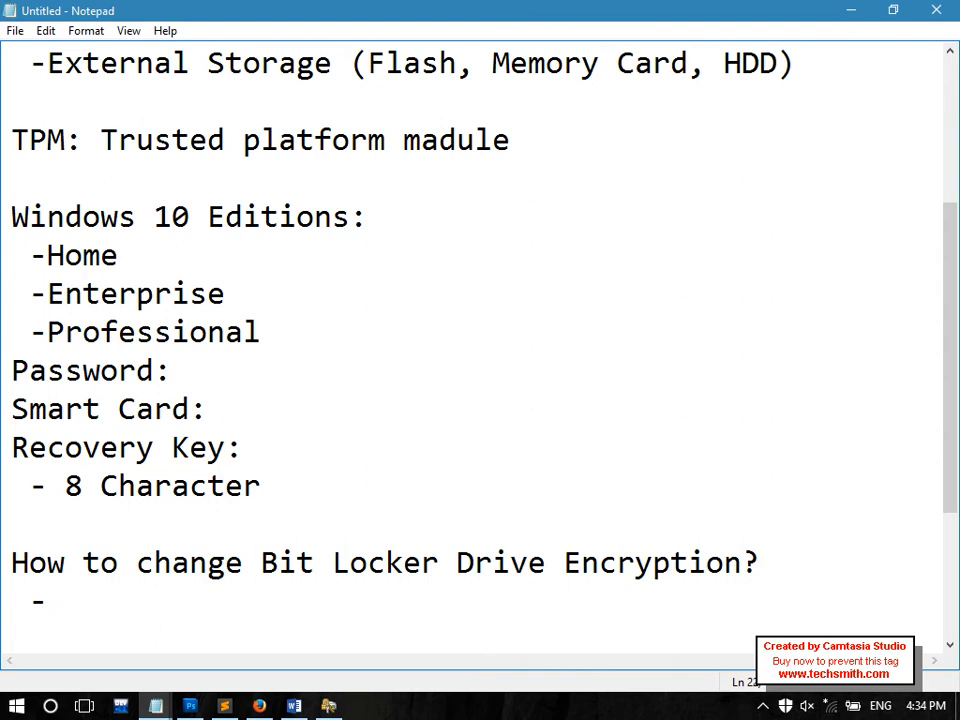
{"action": "key", "text": "super+d"}
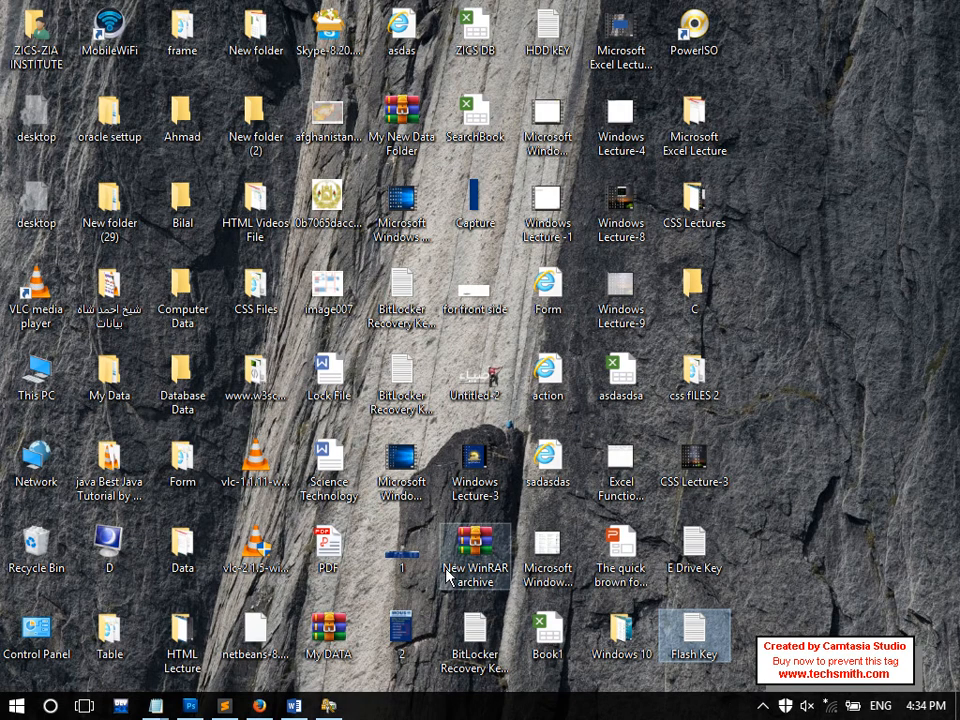
Open Control Panel's BitLocker Drive Encryption page and expand the paused G: drive's options
{"action": "double_click", "coordinate": [17, 655]}
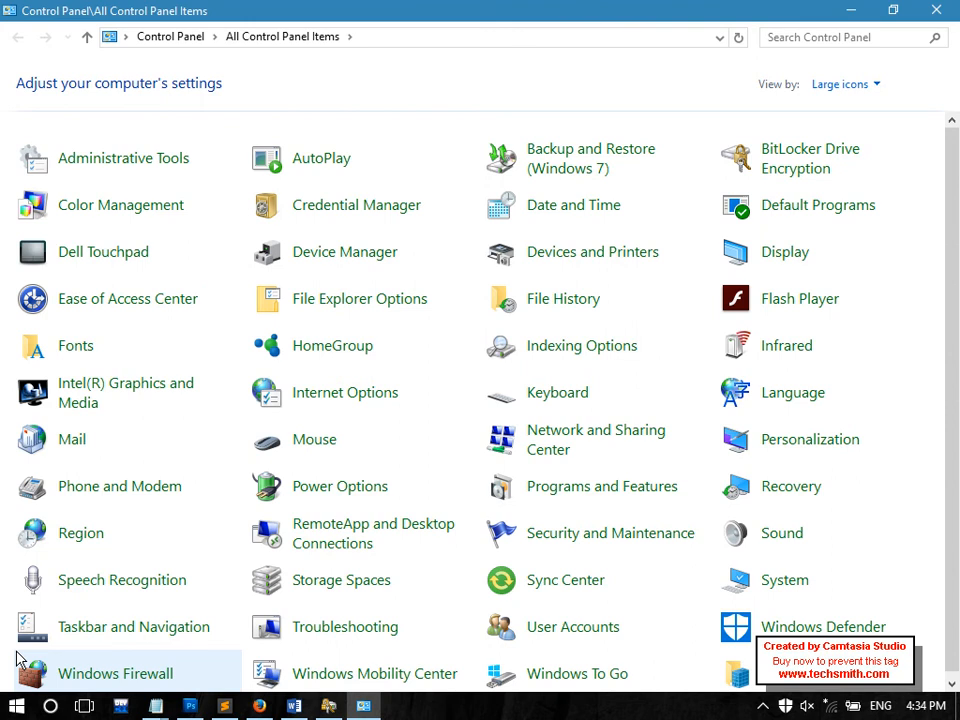
{"action": "left_click", "coordinate": [803, 172]}
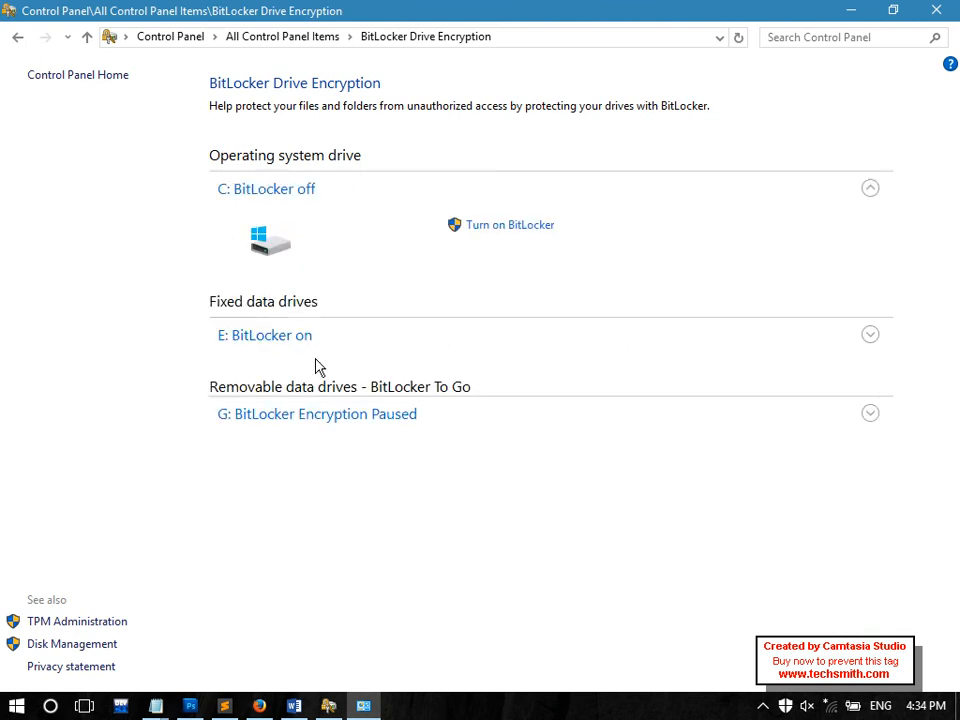
{"action": "left_click", "coordinate": [305, 421]}
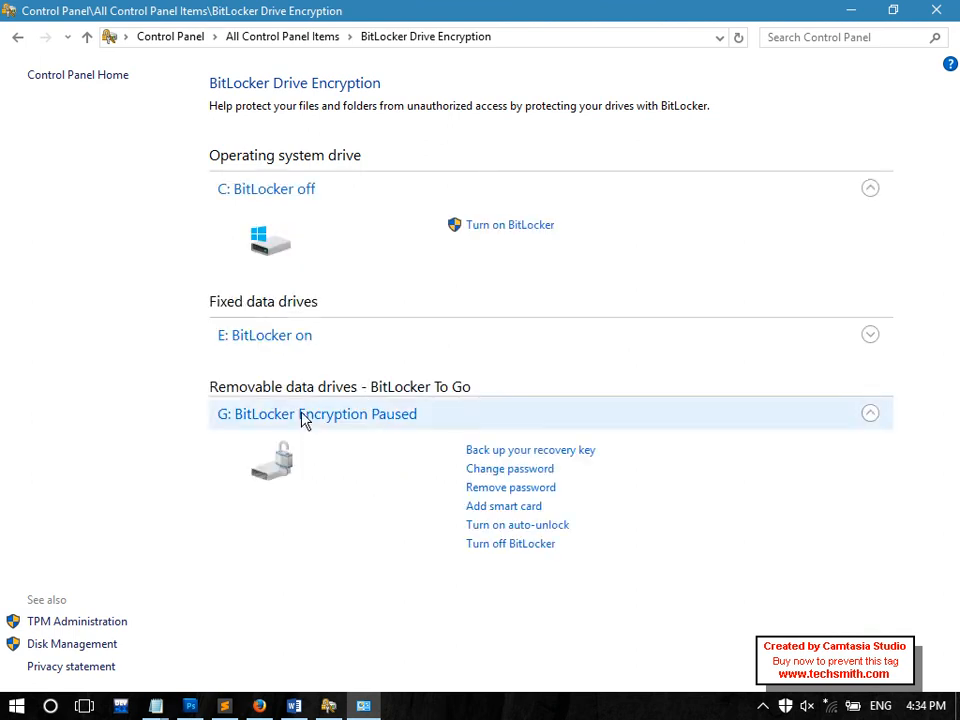
Change drive G:'s BitLocker password by entering the old and new passwords, then close the confirmation
{"action": "left_click", "coordinate": [516, 474]}
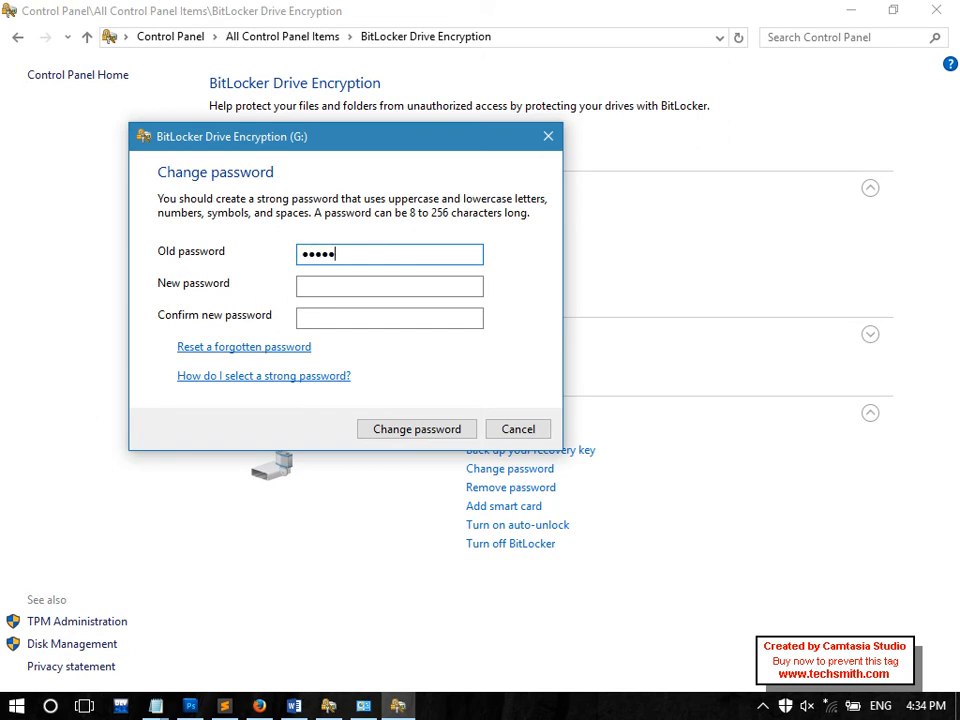
{"action": "key", "text": "Tab"}
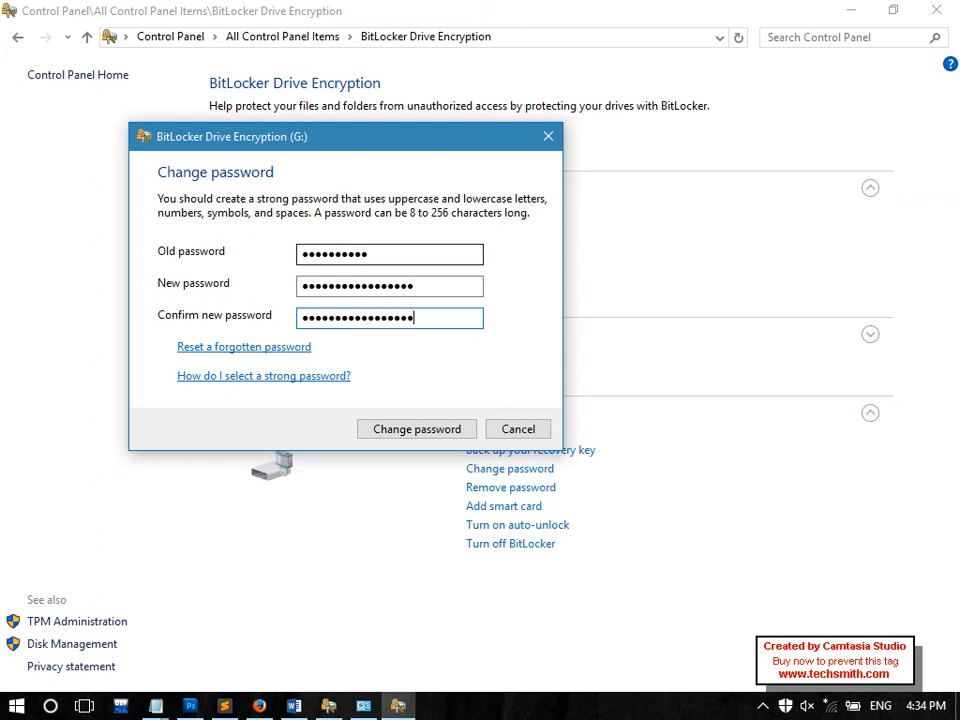
{"action": "left_click_drag", "start_coordinate": [470, 287], "coordinate": [343, 287]}
{"action": "left_click_drag", "start_coordinate": [415, 317], "coordinate": [367, 316]}
{"action": "left_click_drag", "start_coordinate": [350, 253], "coordinate": [254, 239]}
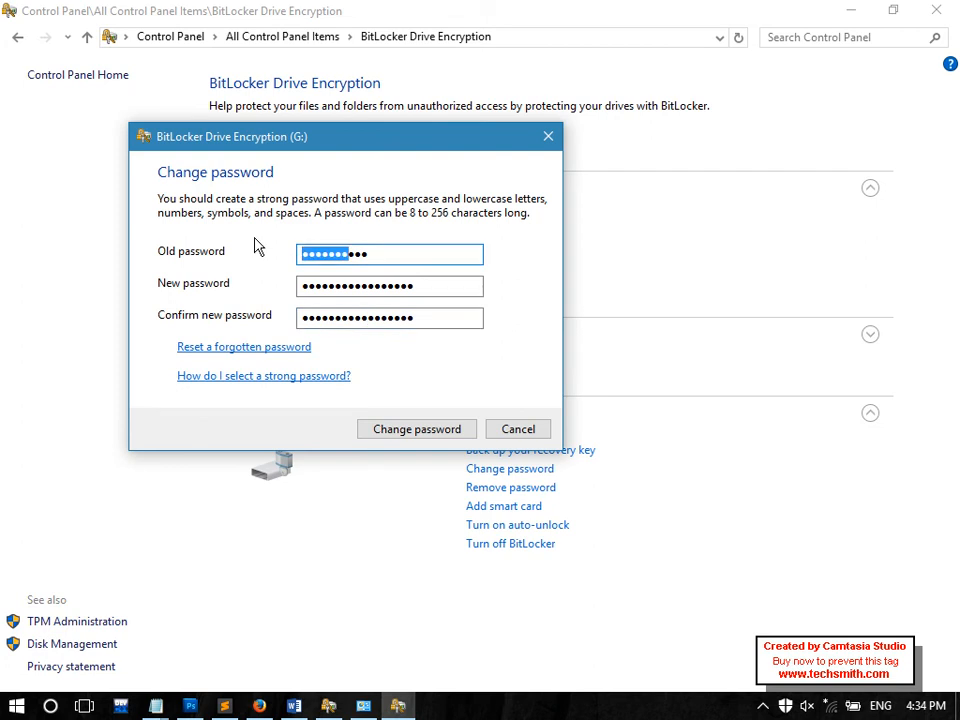
{"action": "left_click", "coordinate": [411, 437]}
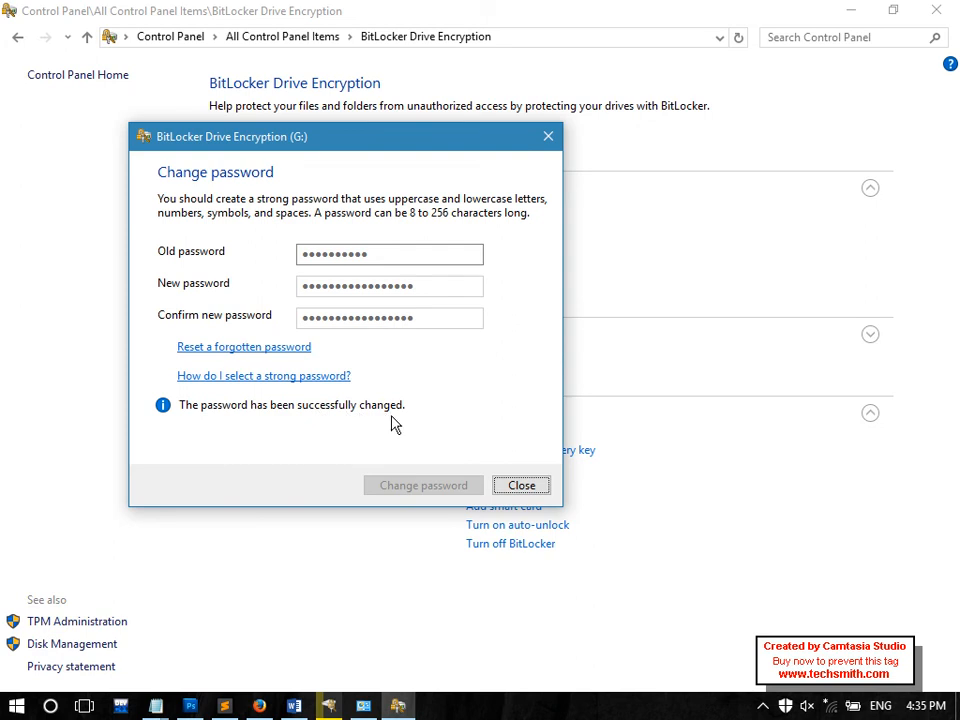
{"action": "left_click", "coordinate": [541, 487]}
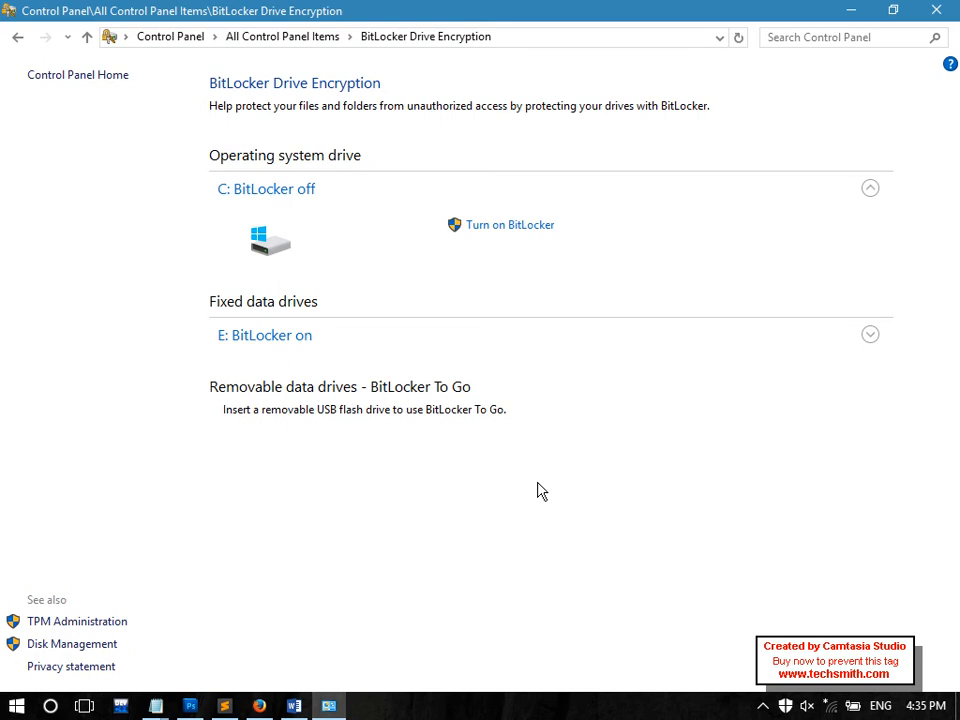
Minimize Control Panel, view the Flash Key recovery file, close it, and reopen Control Panel
{"action": "left_click", "coordinate": [956, 708]}
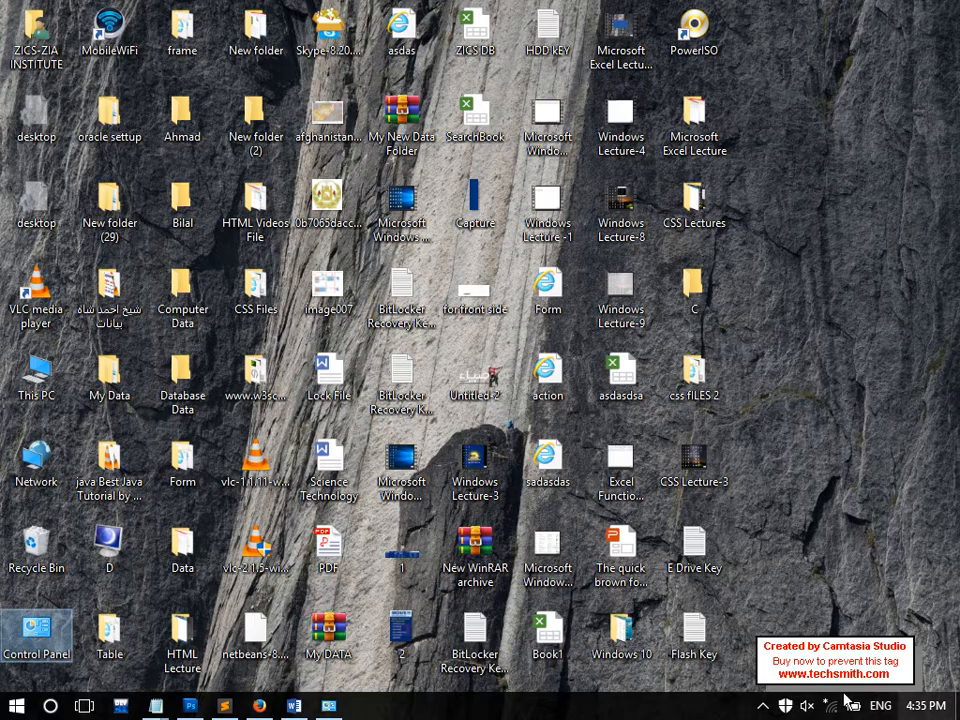
{"action": "double_click", "coordinate": [714, 636]}
{"action": "left_click_drag", "start_coordinate": [850, 38], "coordinate": [686, 37]}
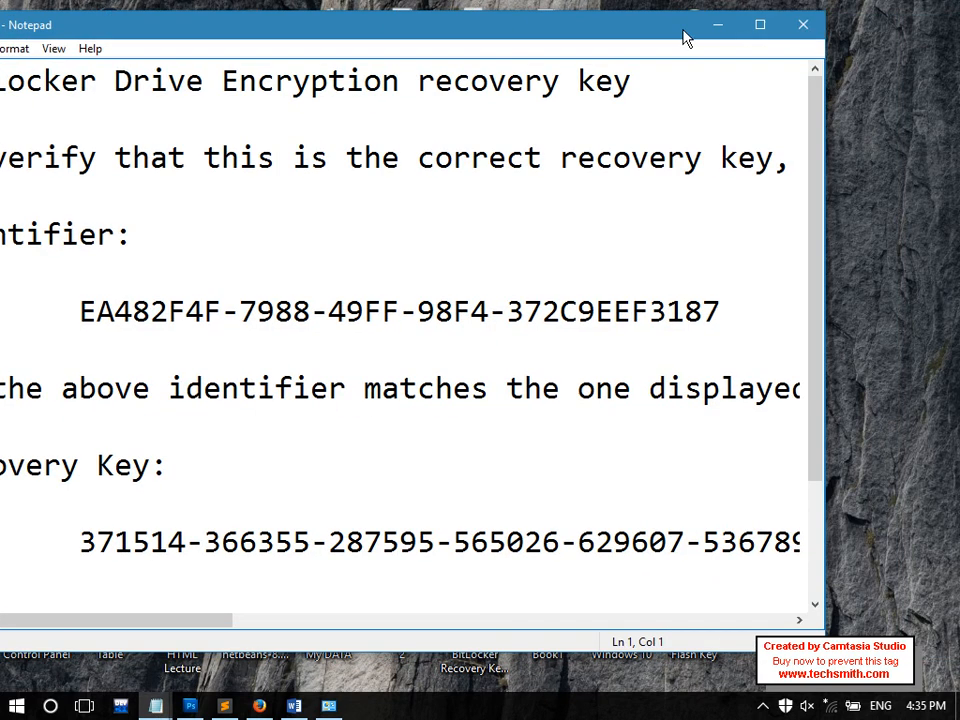
{"action": "left_click", "coordinate": [799, 27]}
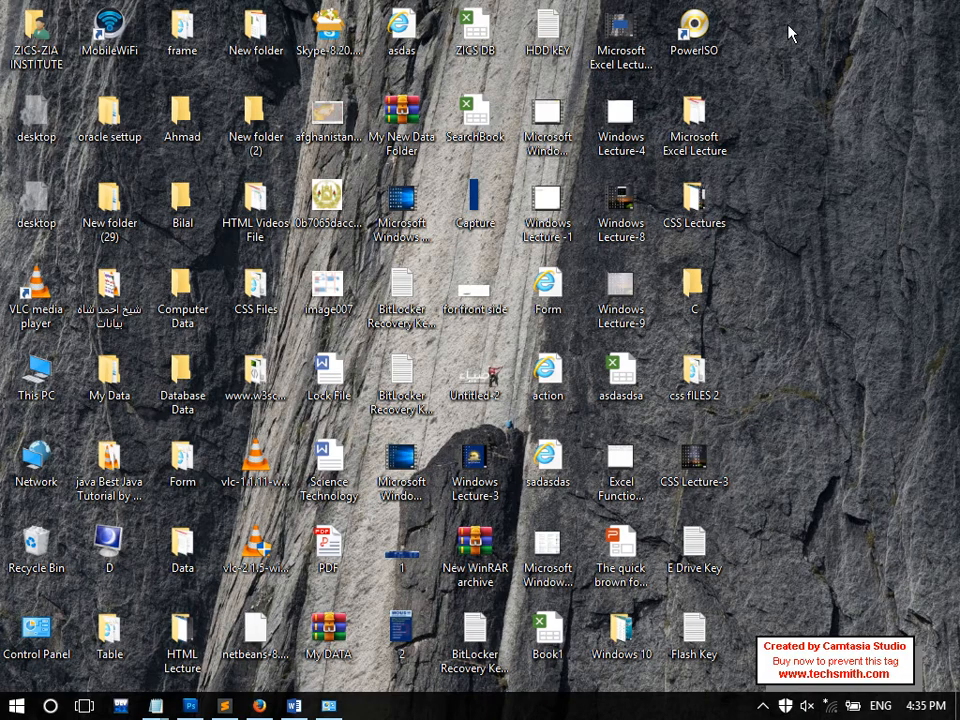
{"action": "double_click", "coordinate": [36, 628]}
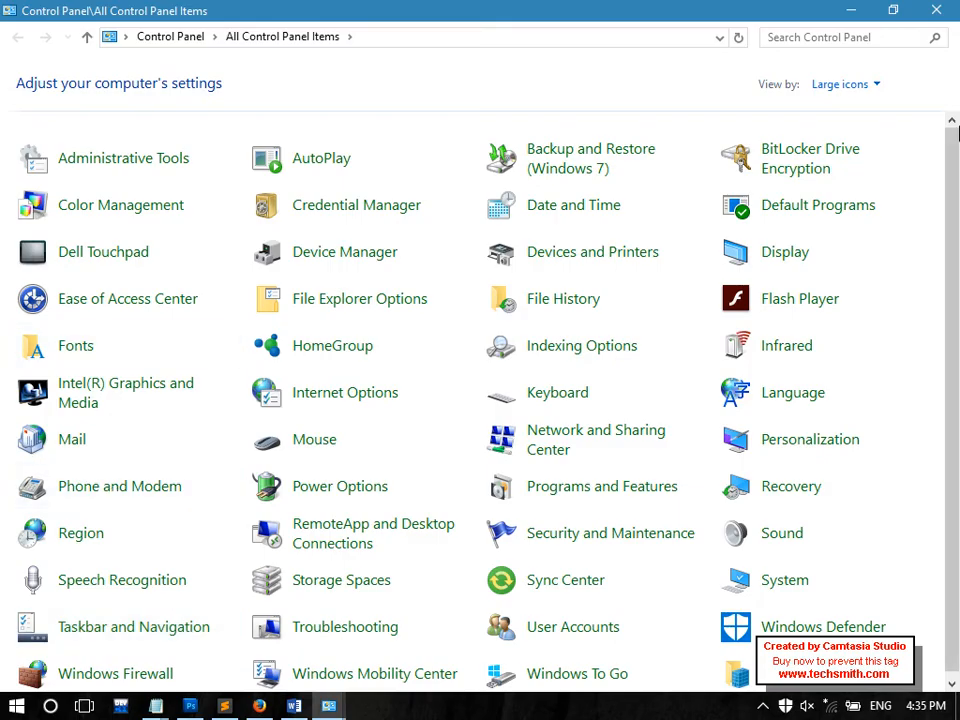
On the BitLocker page, expand E:, cancel a password change, and turn off BitLocker to decrypt E:
{"action": "left_click", "coordinate": [845, 150]}
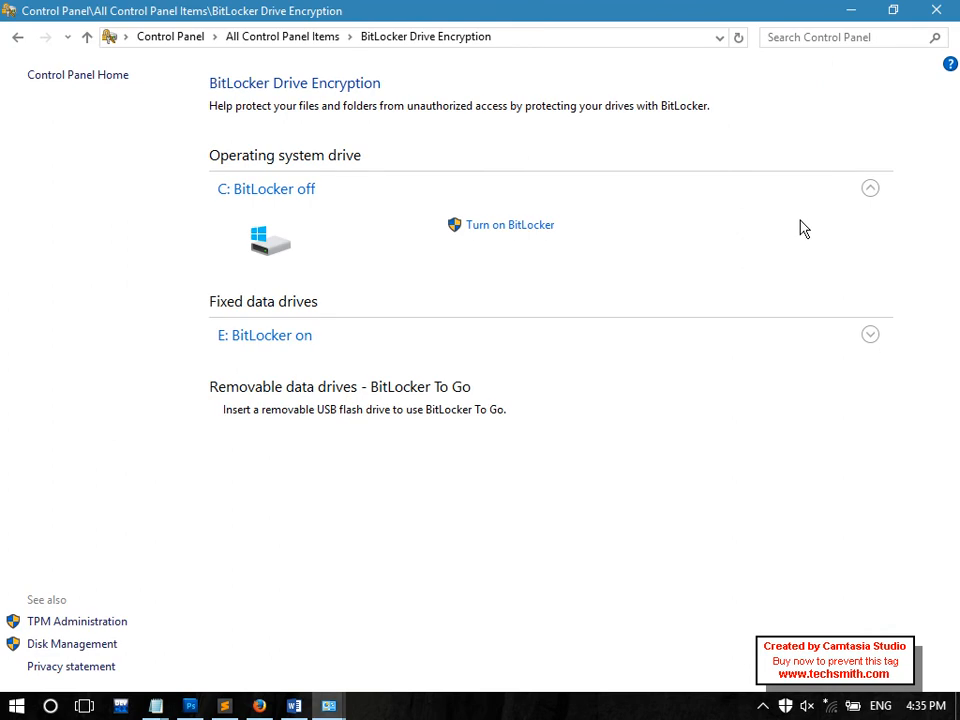
{"action": "left_click", "coordinate": [289, 347]}
{"action": "left_click", "coordinate": [521, 391]}
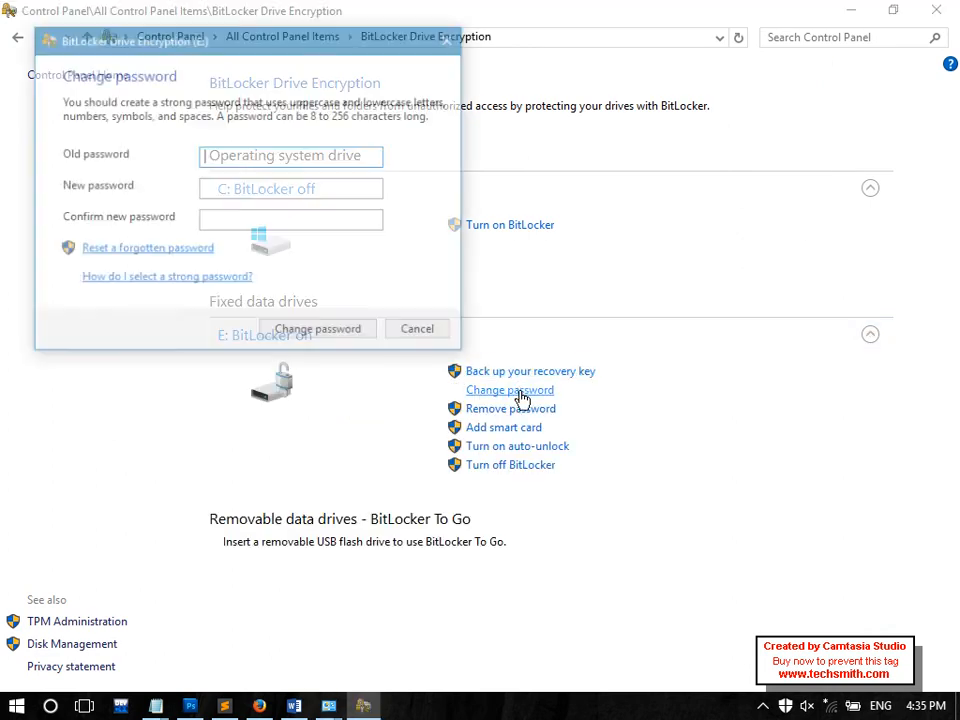
{"action": "left_click", "coordinate": [428, 333]}
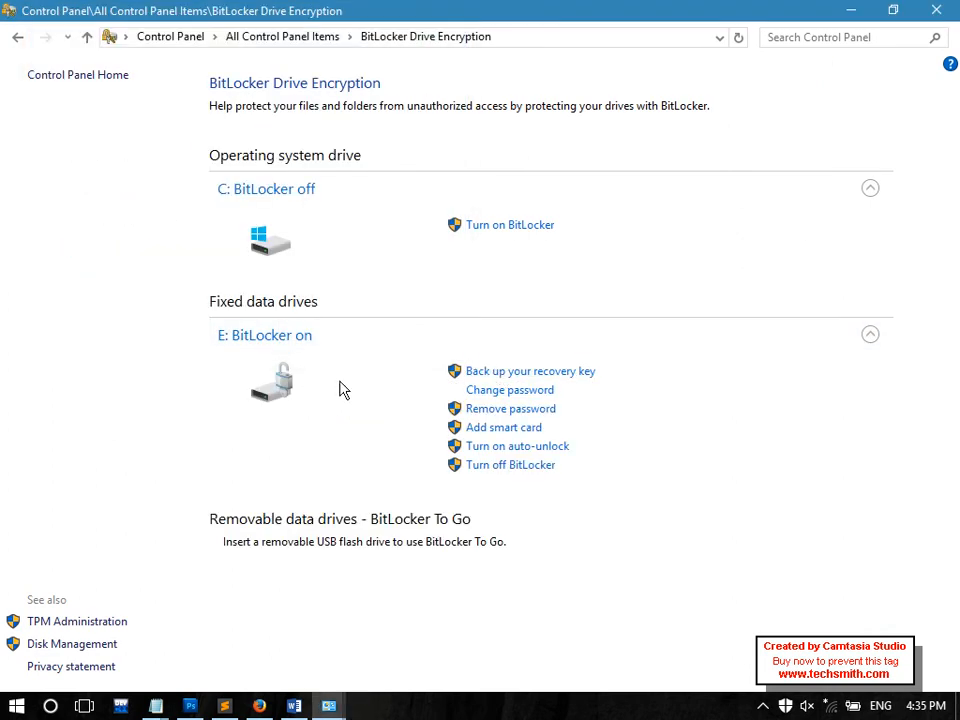
{"action": "left_click", "coordinate": [481, 468]}
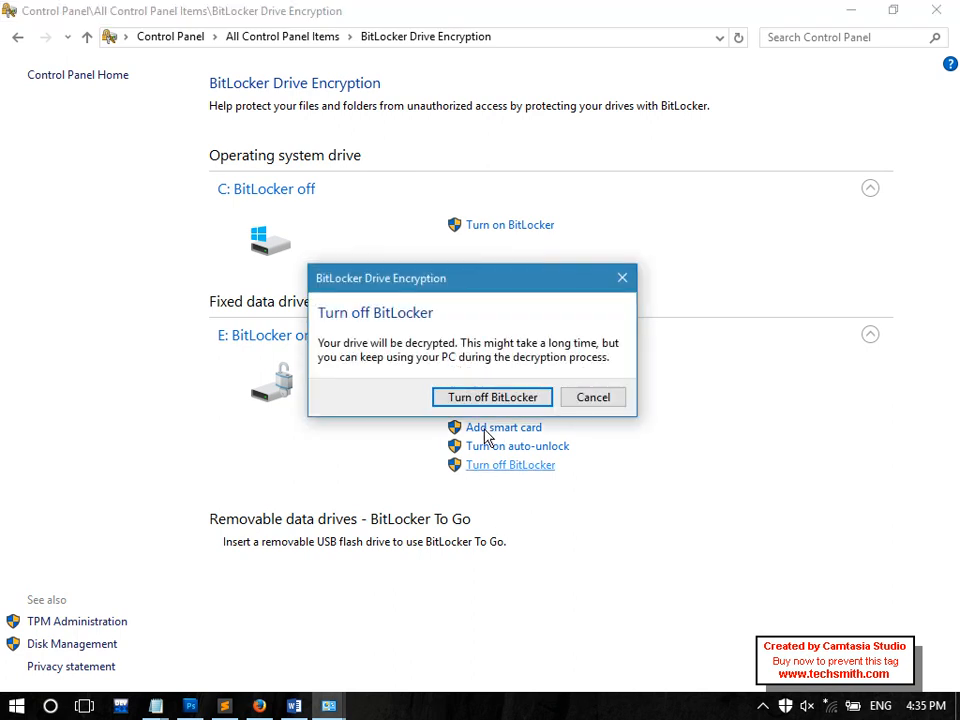
{"action": "left_click", "coordinate": [481, 398]}
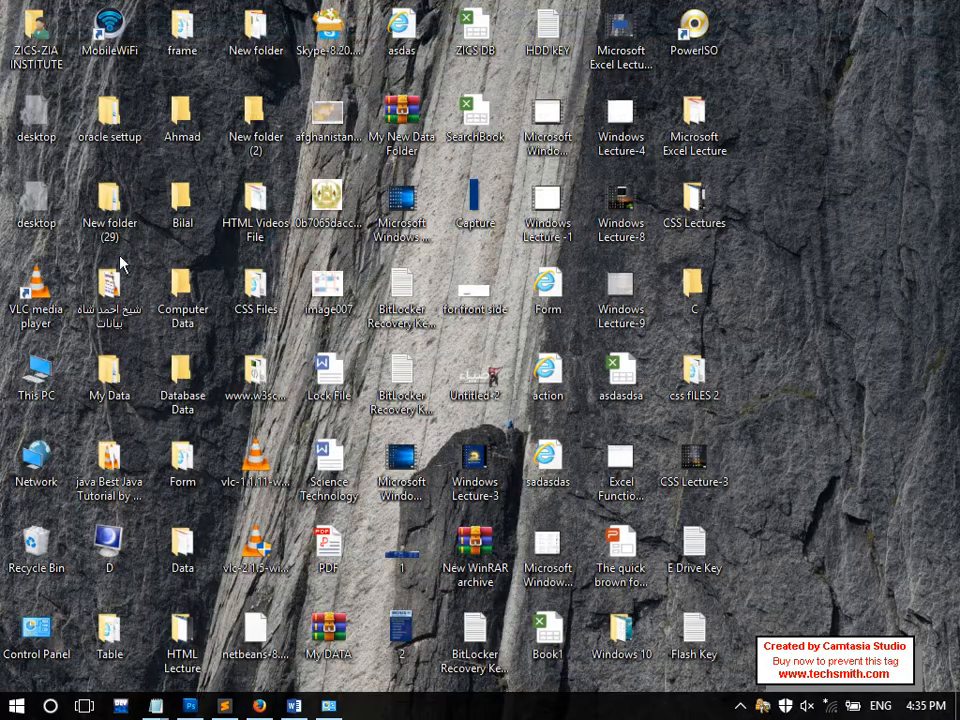
Check in This PC that drive G: is locked, then close it and reopen Control Panel
{"action": "double_click", "coordinate": [36, 375]}
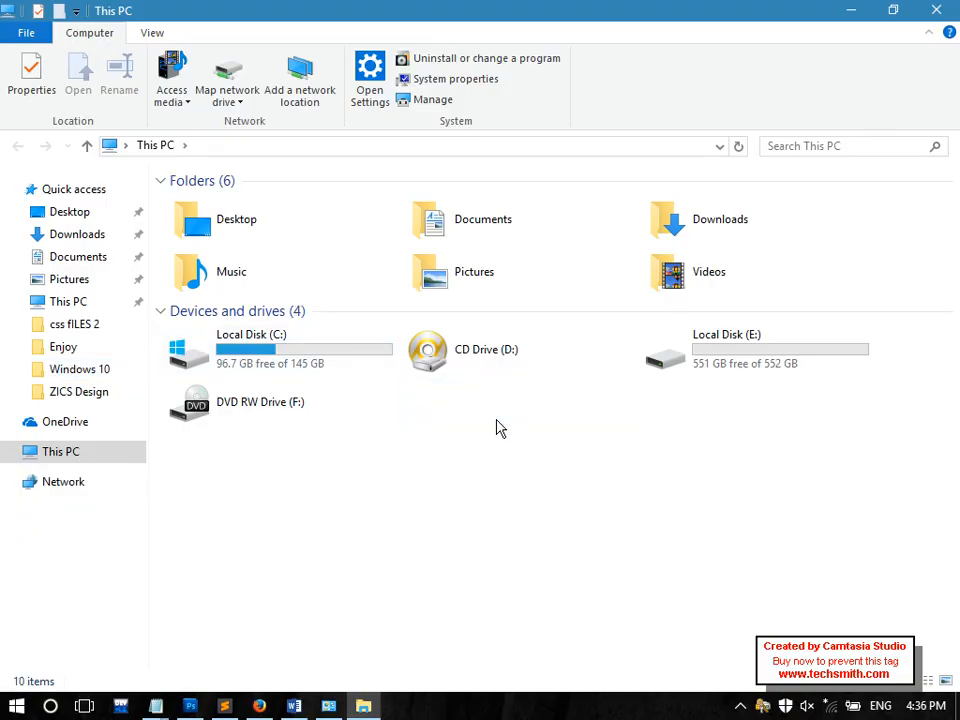
{"action": "double_click", "coordinate": [450, 401]}
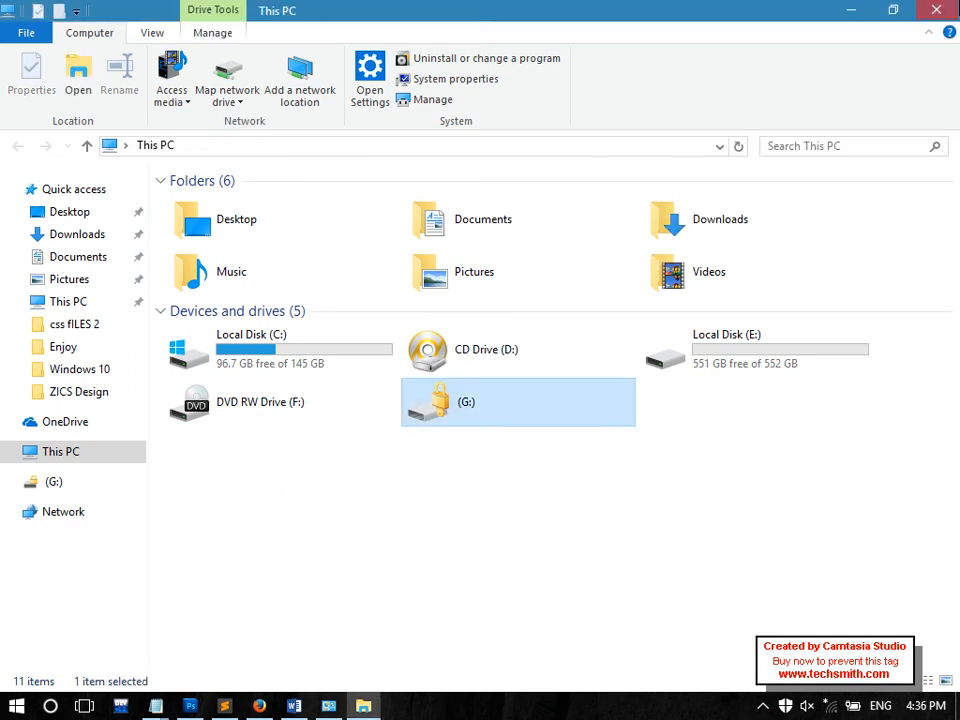
{"action": "left_click", "coordinate": [936, 10]}
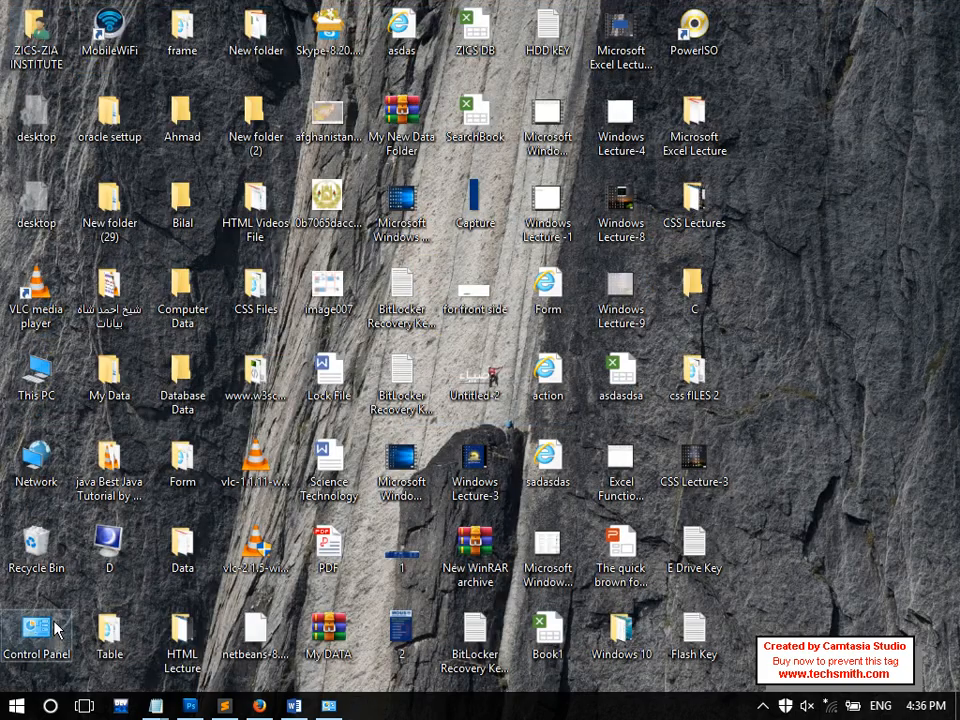
{"action": "double_click", "coordinate": [36, 630]}
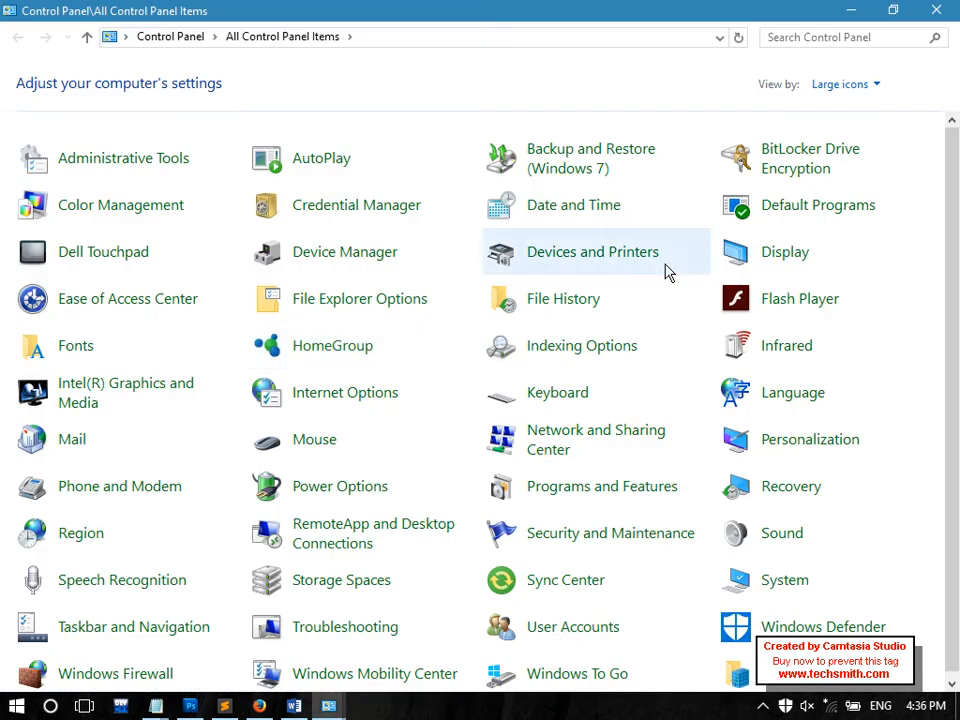
Open the BitLocker page and unlock drive G: with its password
{"action": "left_click", "coordinate": [808, 169]}
{"action": "left_click", "coordinate": [366, 417]}
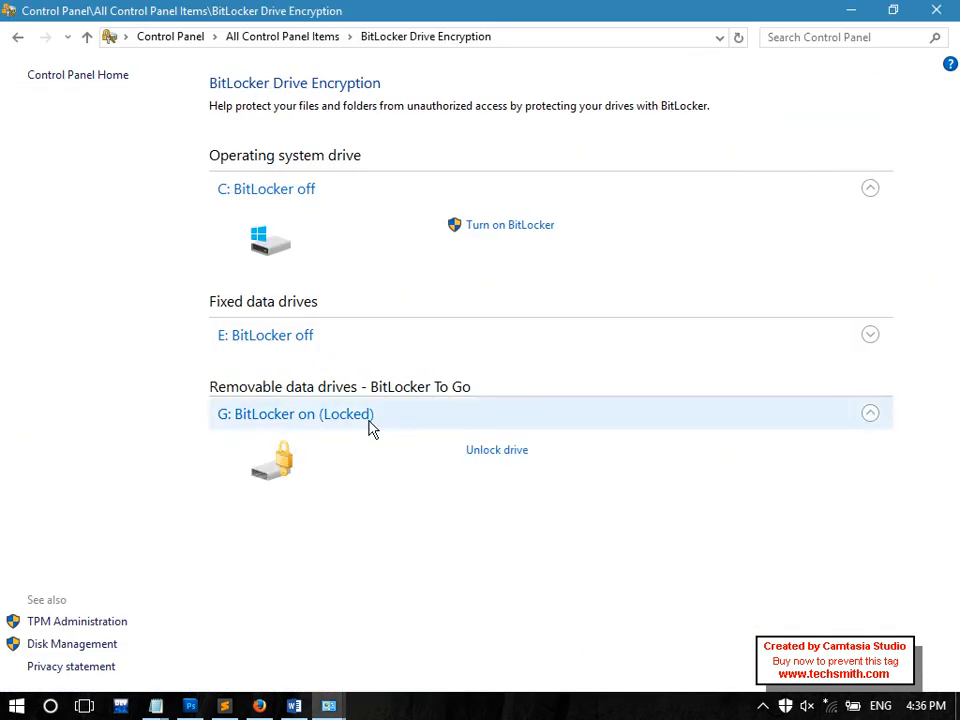
{"action": "left_click", "coordinate": [518, 457]}
{"action": "type", "text": "••••"}
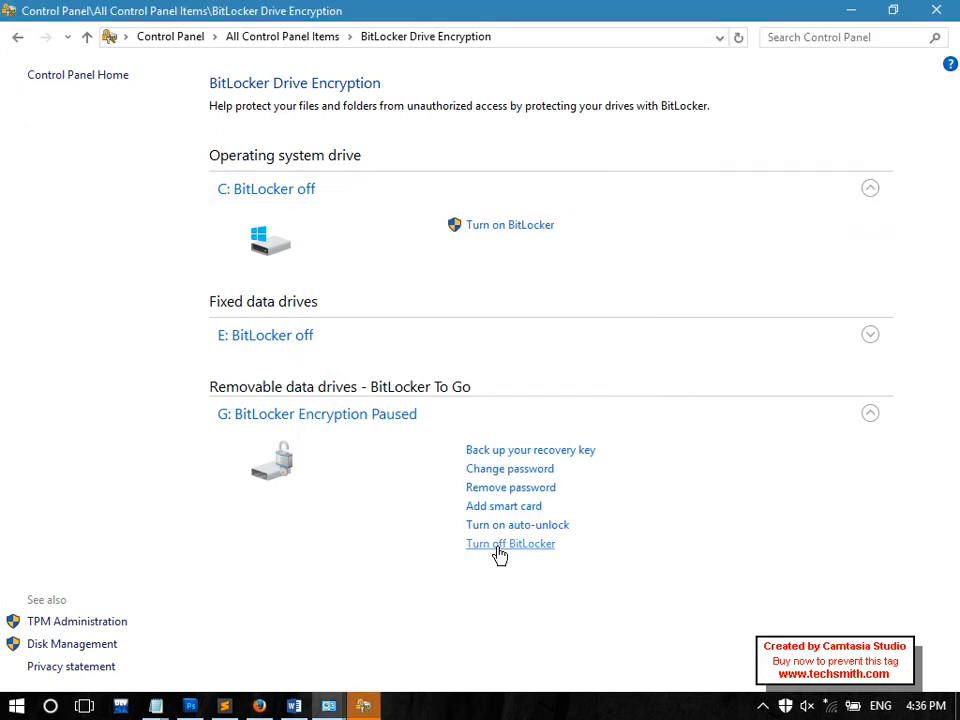
Try turning off BitLocker on G: and resuming its encryption; both fail with errors
{"action": "left_click", "coordinate": [499, 555]}
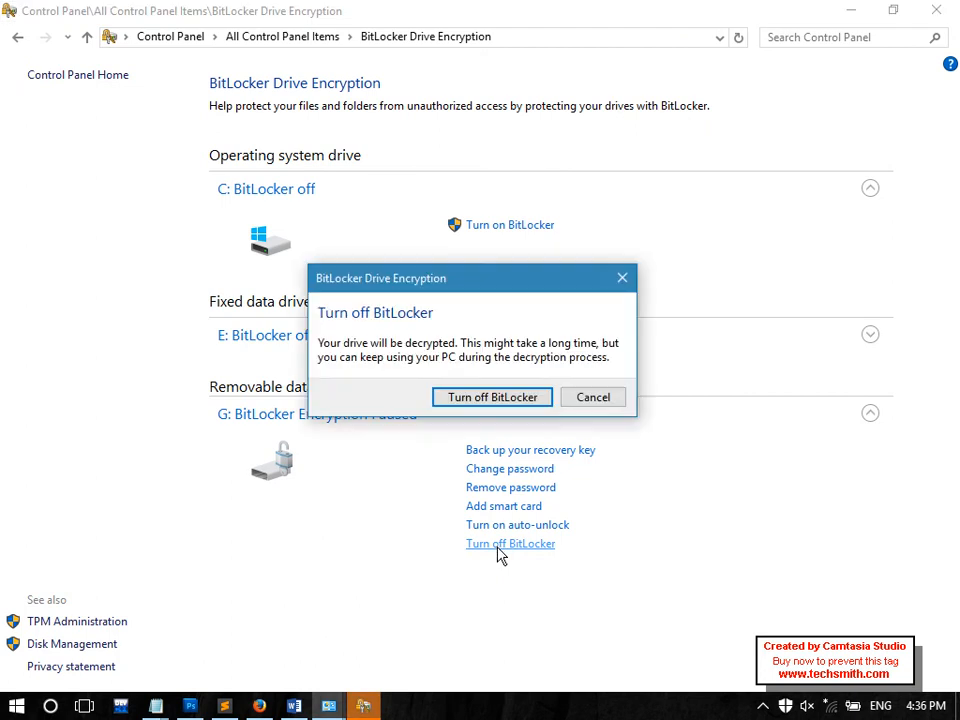
{"action": "left_click", "coordinate": [483, 400]}
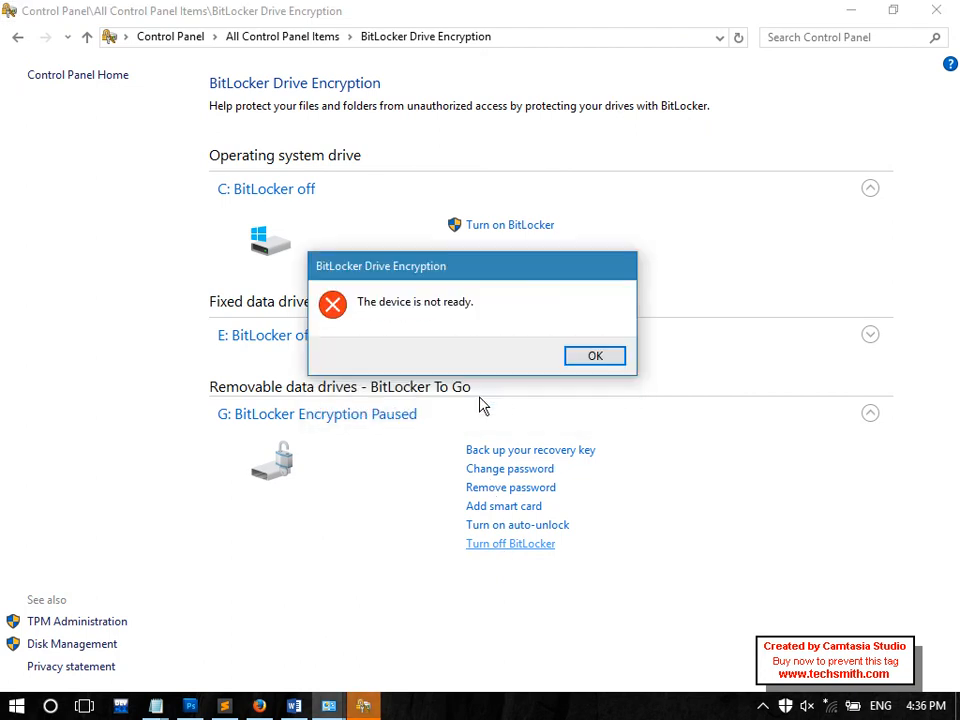
{"action": "left_click", "coordinate": [600, 356]}
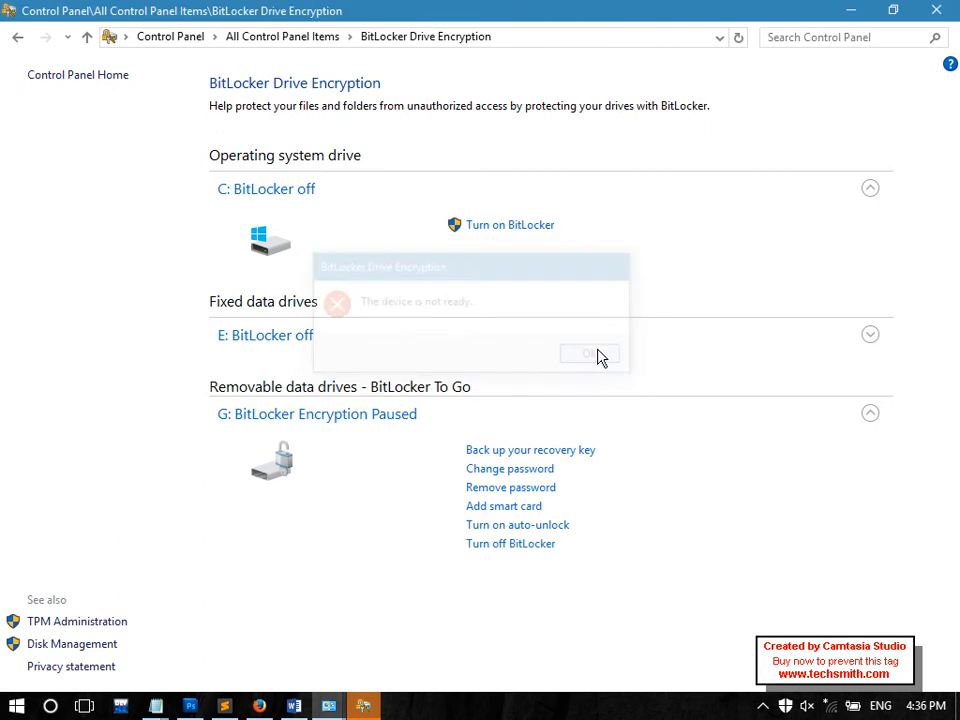
{"action": "left_click", "coordinate": [379, 692]}
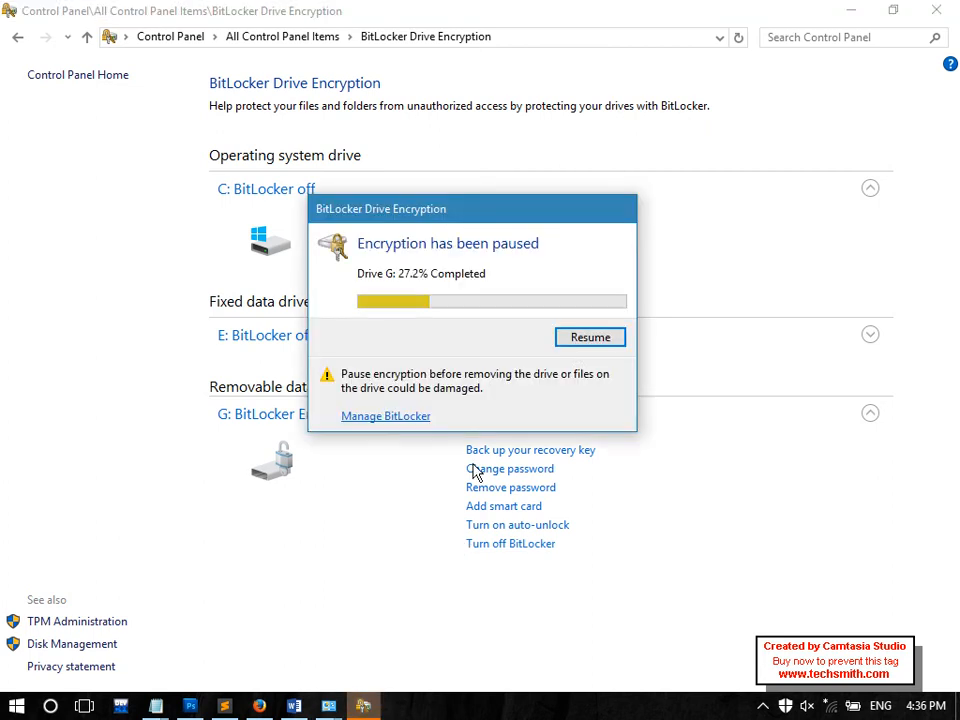
{"action": "left_click", "coordinate": [583, 339]}
{"action": "left_click", "coordinate": [585, 371]}
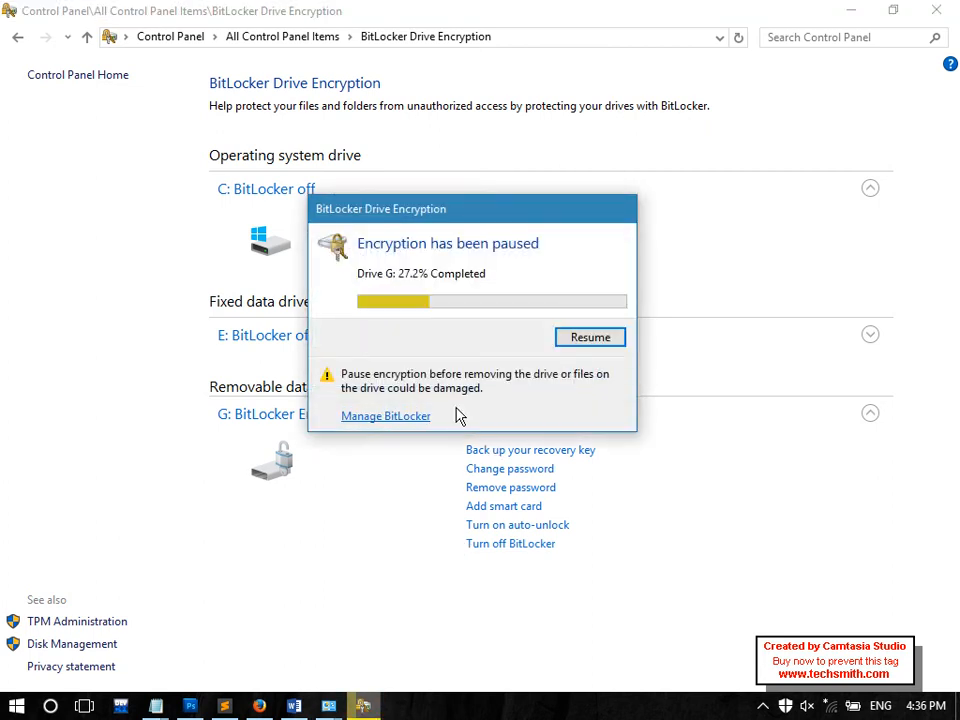
{"action": "left_click", "coordinate": [325, 531]}
Retry turning off BitLocker on G:, dismiss the not-ready error, and expand drive E:'s options
{"action": "left_click", "coordinate": [477, 545]}
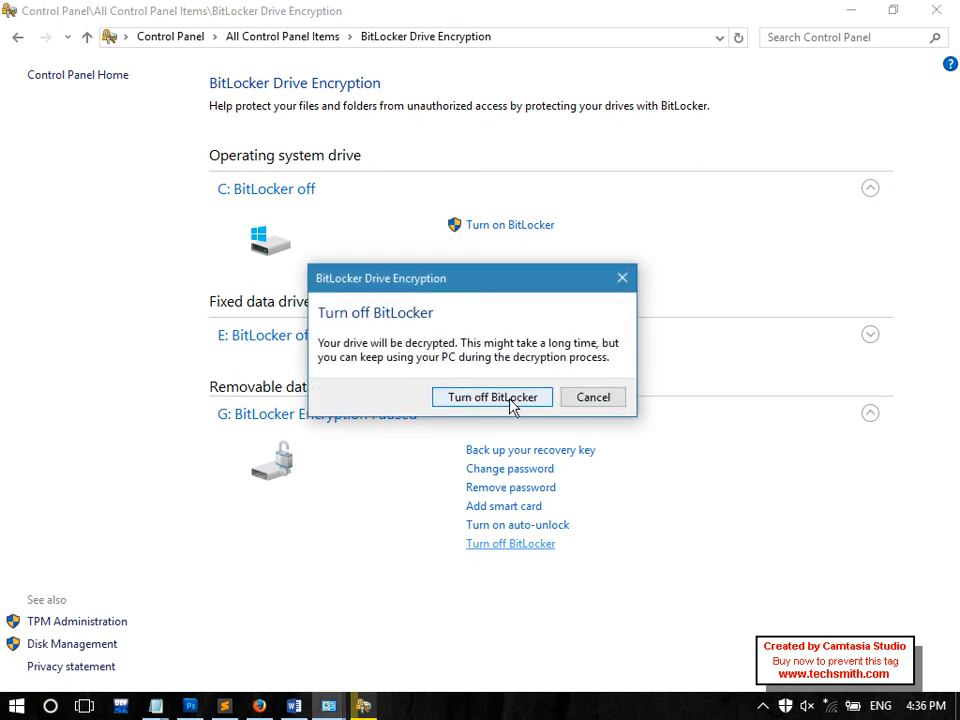
{"action": "left_click", "coordinate": [512, 397]}
{"action": "left_click", "coordinate": [580, 354]}
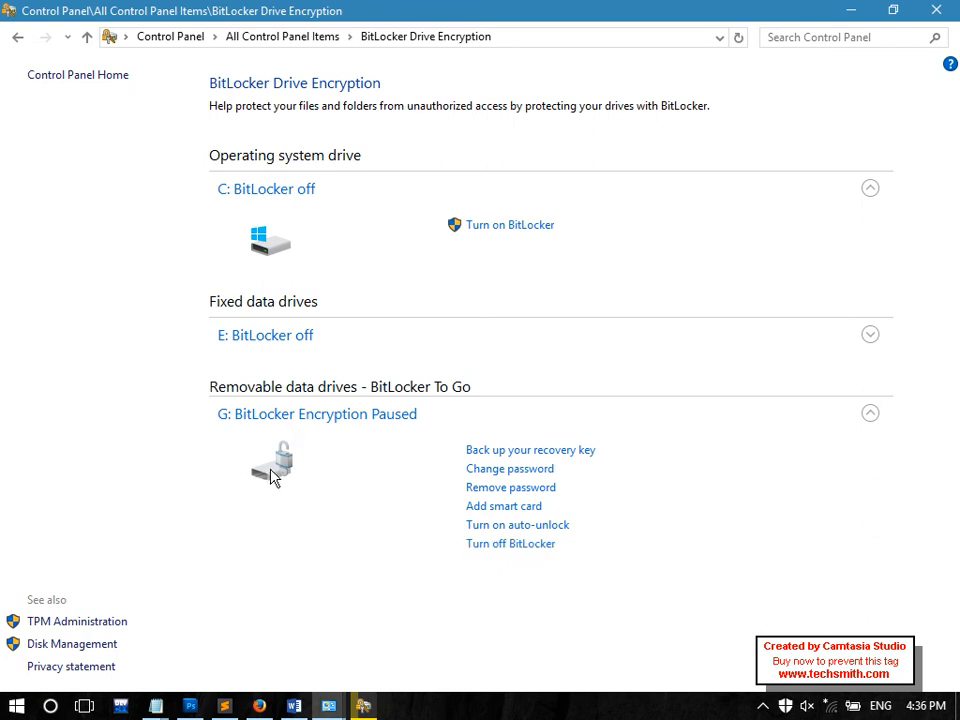
{"action": "left_click", "coordinate": [274, 343]}
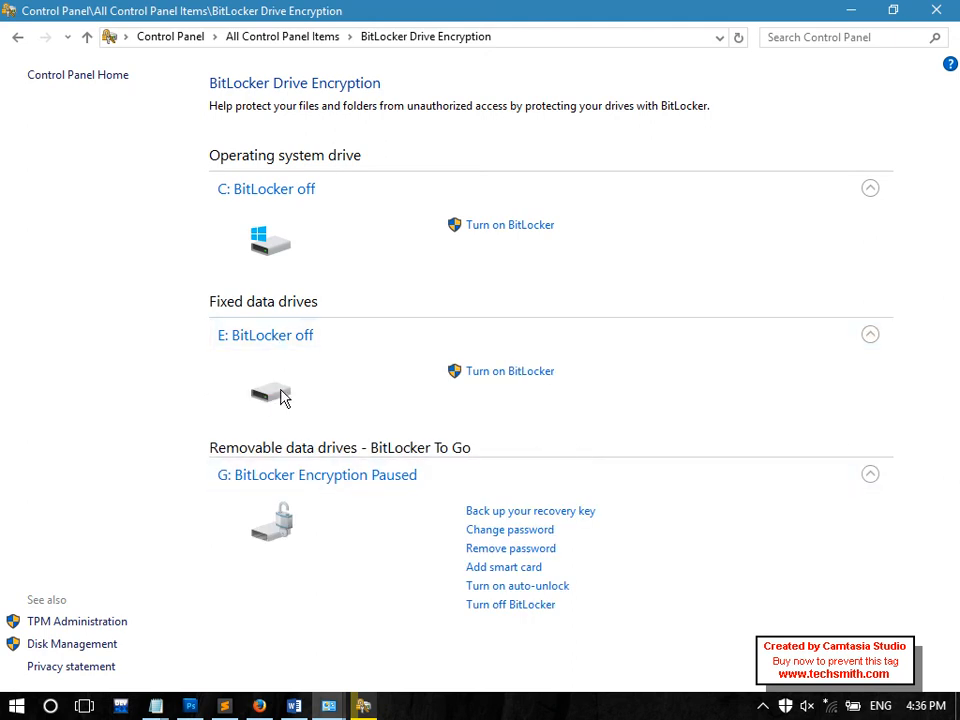
Turn on BitLocker for E: with password unlocking, entering and confirming the password
{"action": "left_click", "coordinate": [506, 375]}
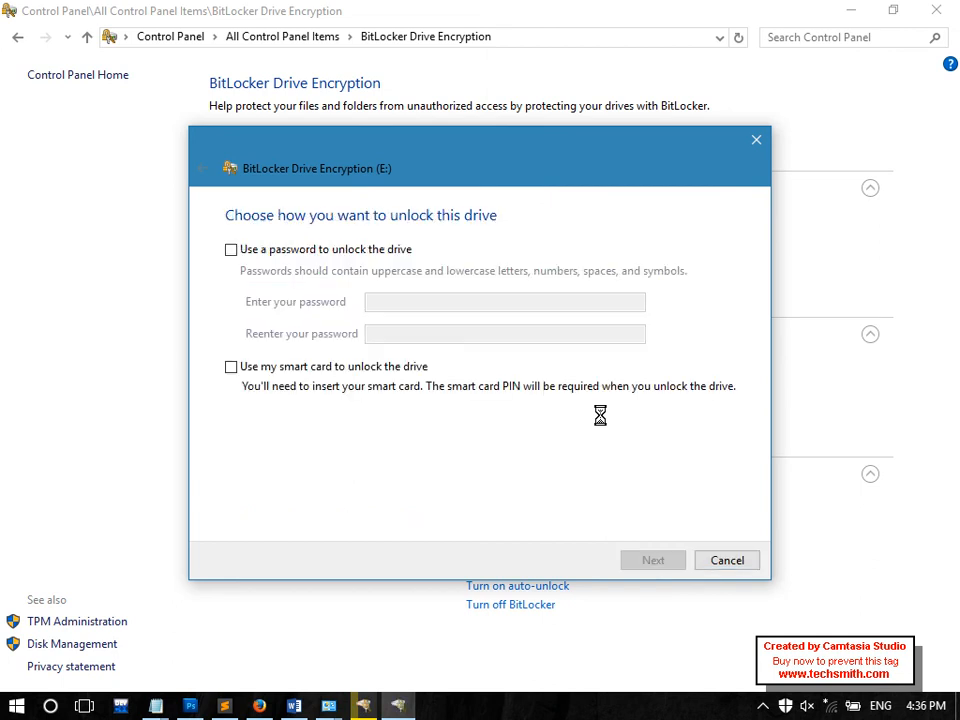
{"action": "left_click", "coordinate": [279, 252]}
{"action": "left_click", "coordinate": [401, 300]}
{"action": "type", "text": "12345678"}
{"action": "key", "text": "Tab"}
{"action": "type", "text": "1234567890"}
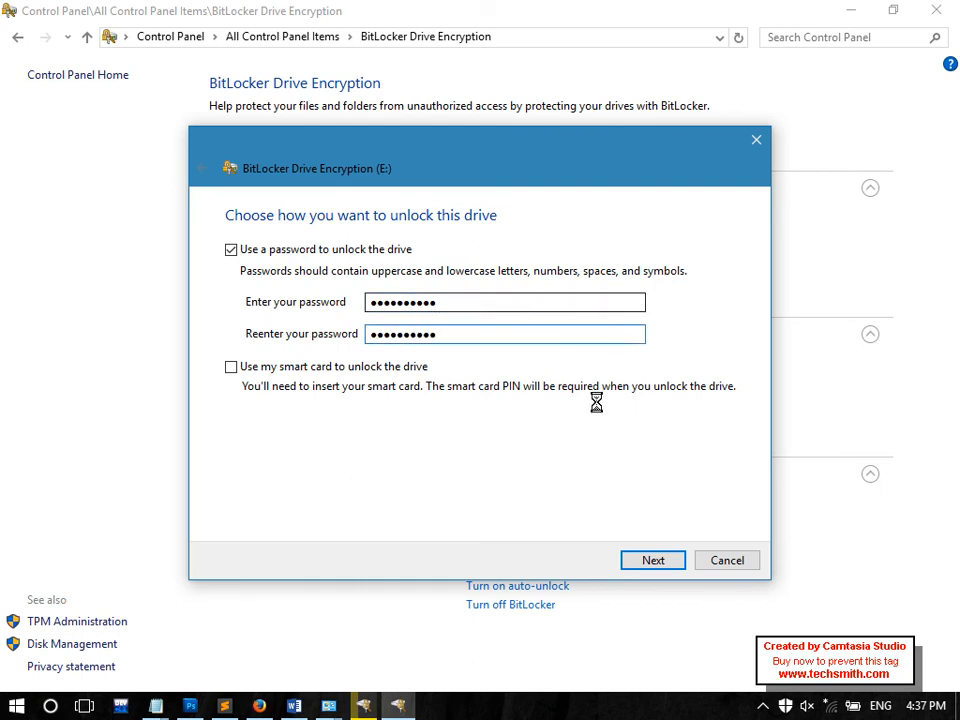
{"action": "left_click", "coordinate": [655, 560]}
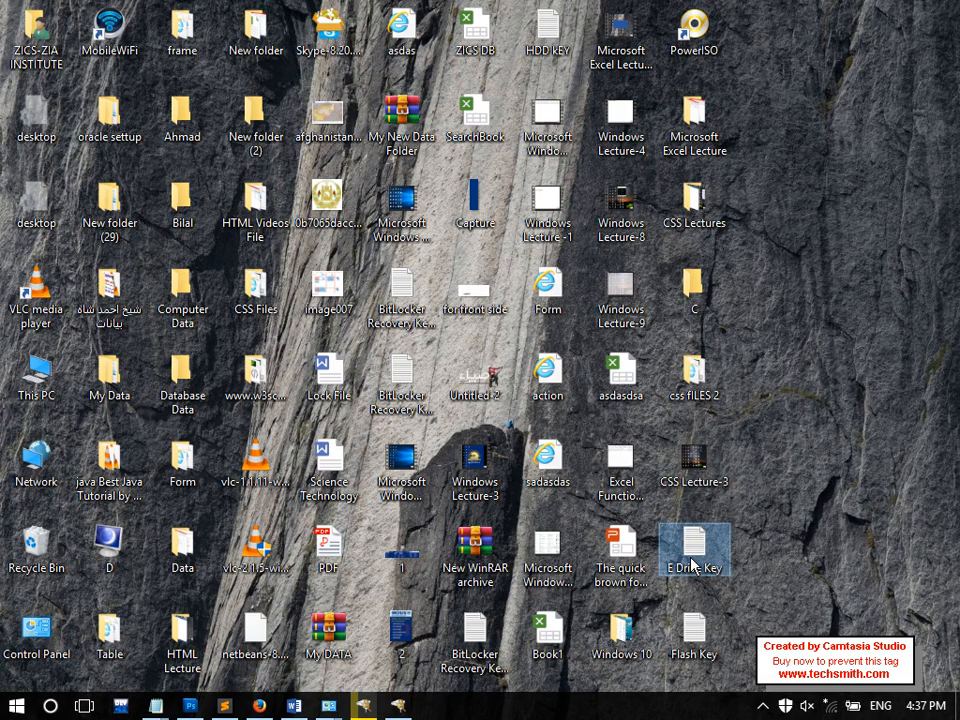
Save drive E:'s recovery key as a file on the Desktop, agreeing to keep it on this PC
{"action": "mouse_move", "coordinate": [706, 563]}
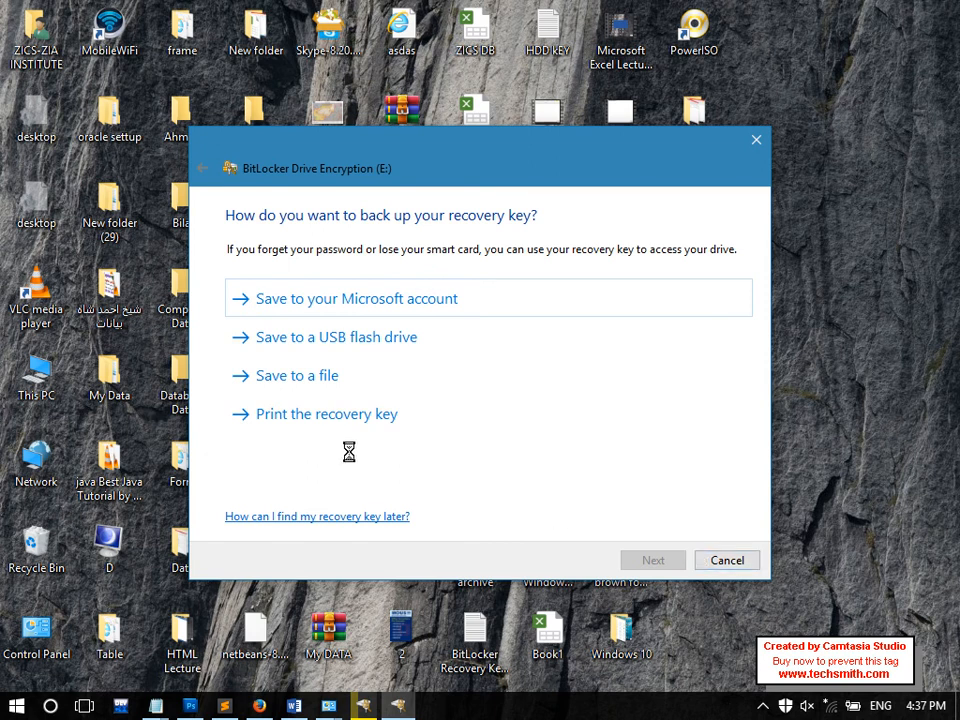
{"action": "left_click", "coordinate": [345, 374]}
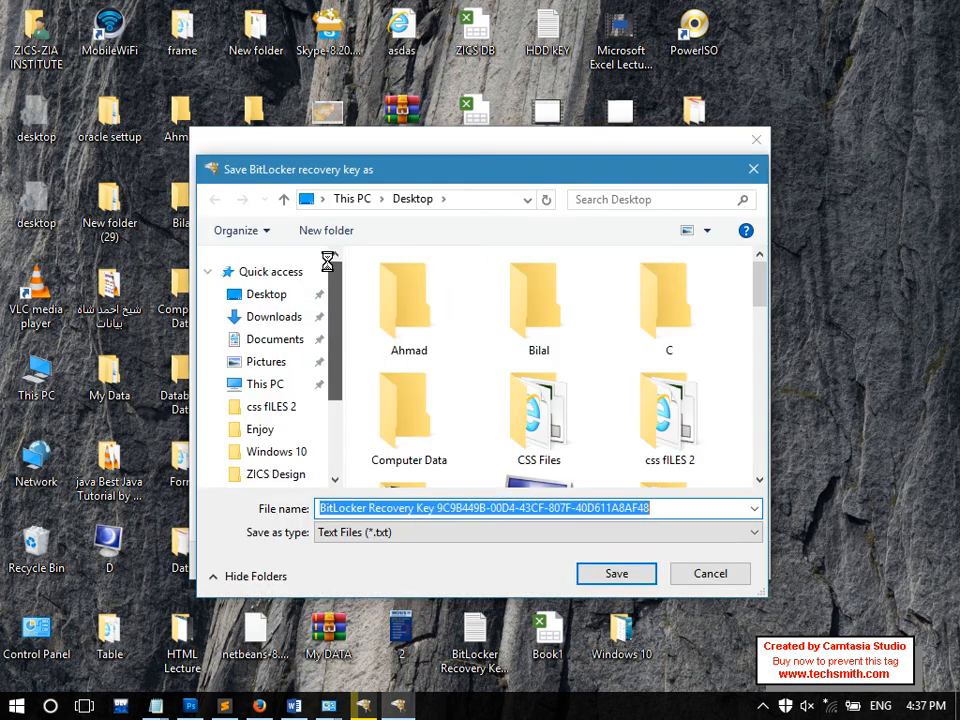
{"action": "left_click", "coordinate": [608, 574]}
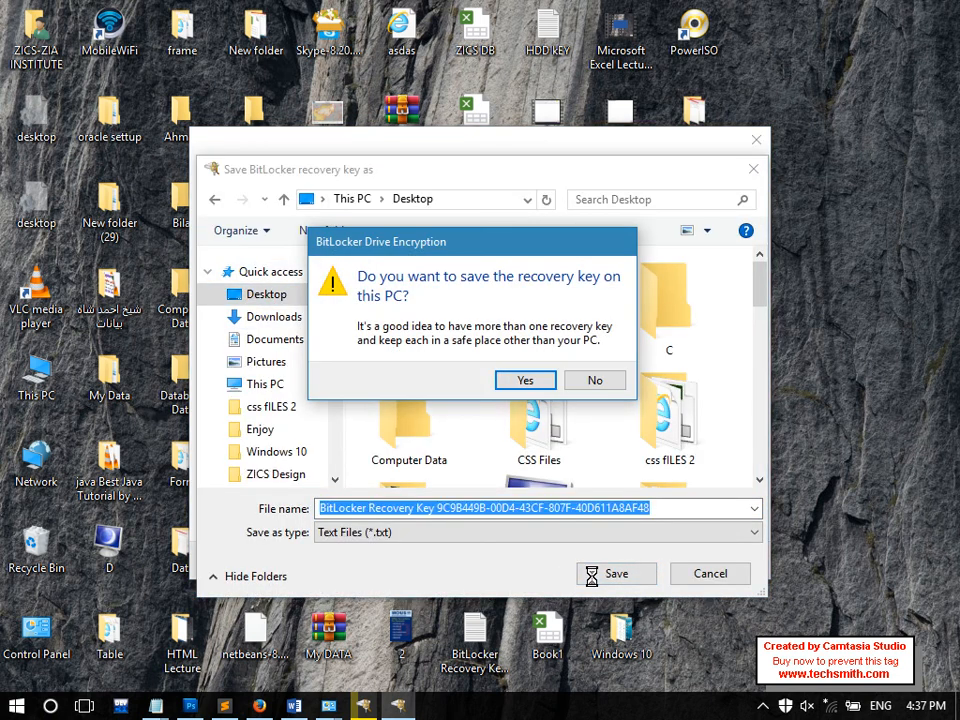
{"action": "left_click", "coordinate": [525, 380]}
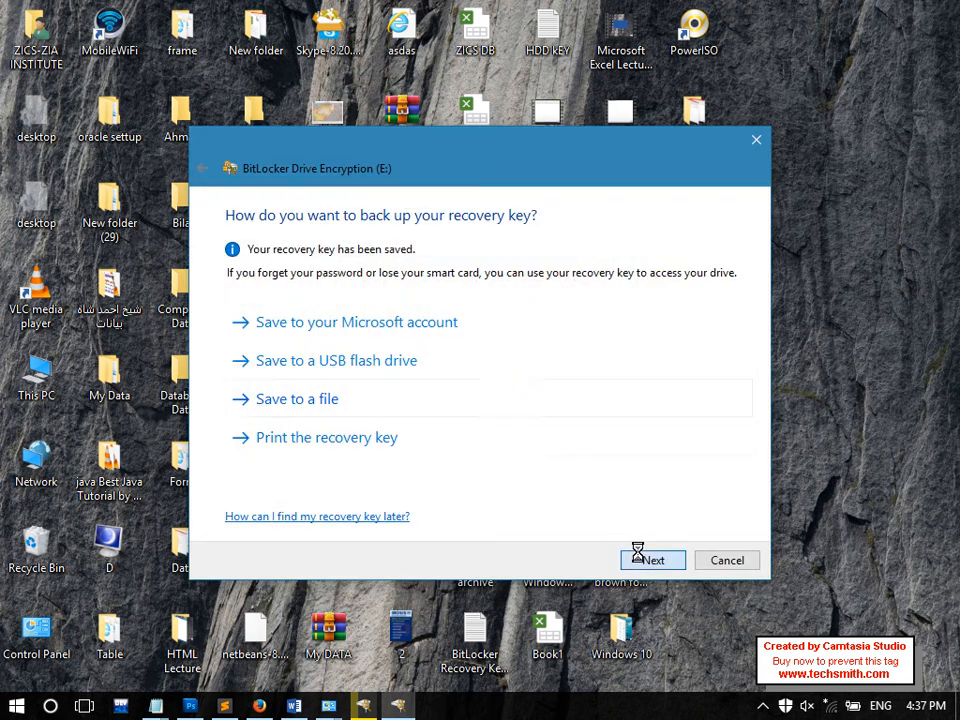
Accept the default encryption space and mode choices and start encrypting drive E:
{"action": "left_click", "coordinate": [638, 556]}
{"action": "left_click", "coordinate": [638, 556]}
{"action": "left_click", "coordinate": [638, 556]}
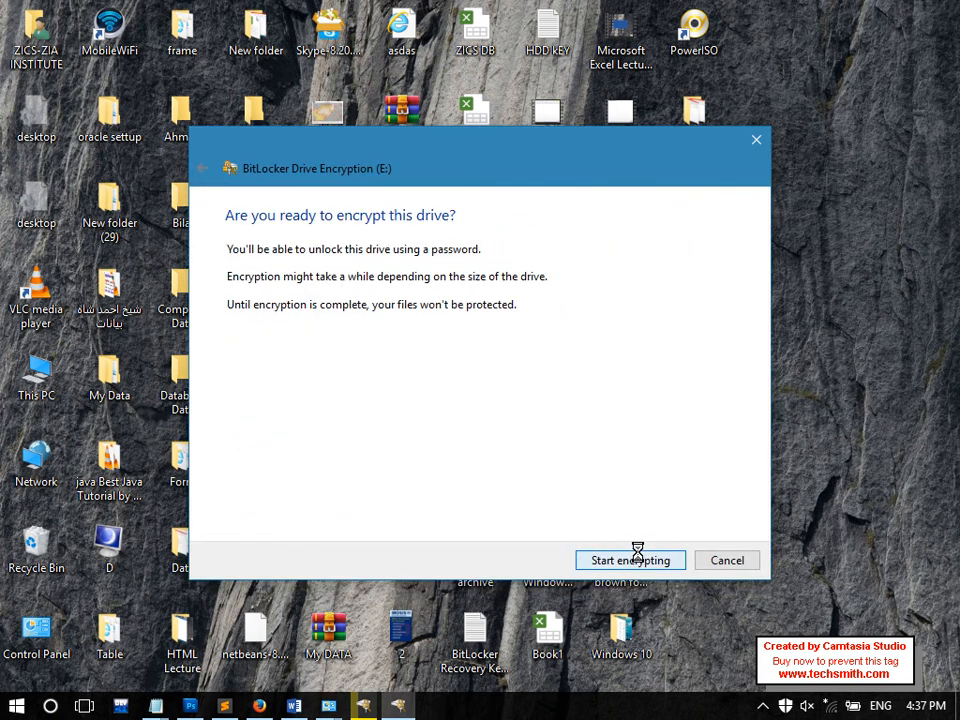
{"action": "left_click", "coordinate": [630, 560]}
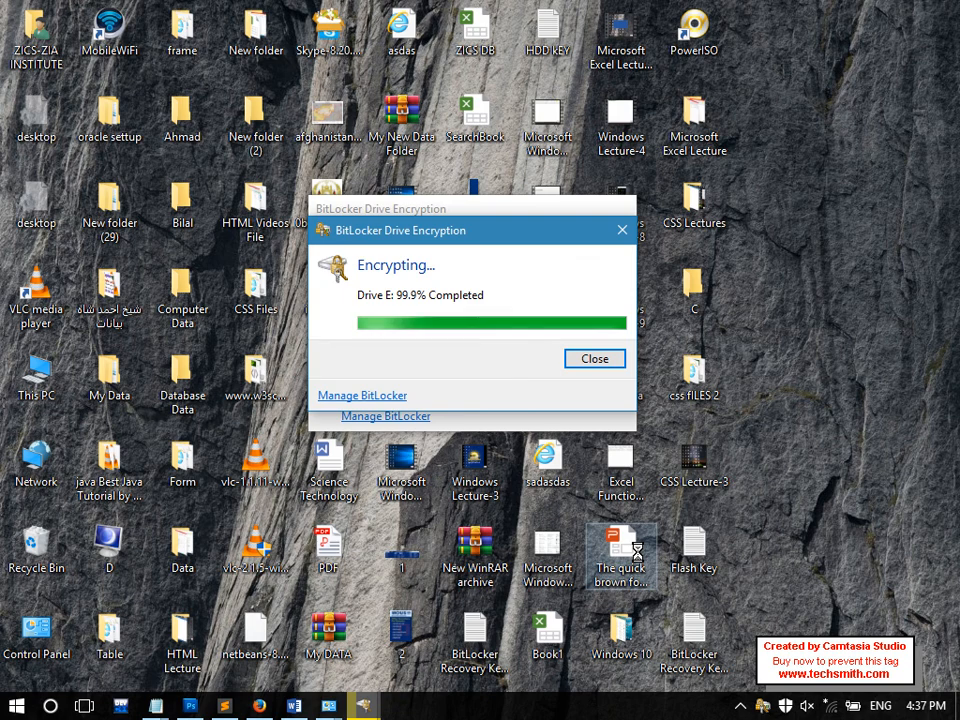
Check drives E: and G: in This PC, then close the E: encryption-complete and paused G: dialogs
{"action": "left_click", "coordinate": [732, 644]}
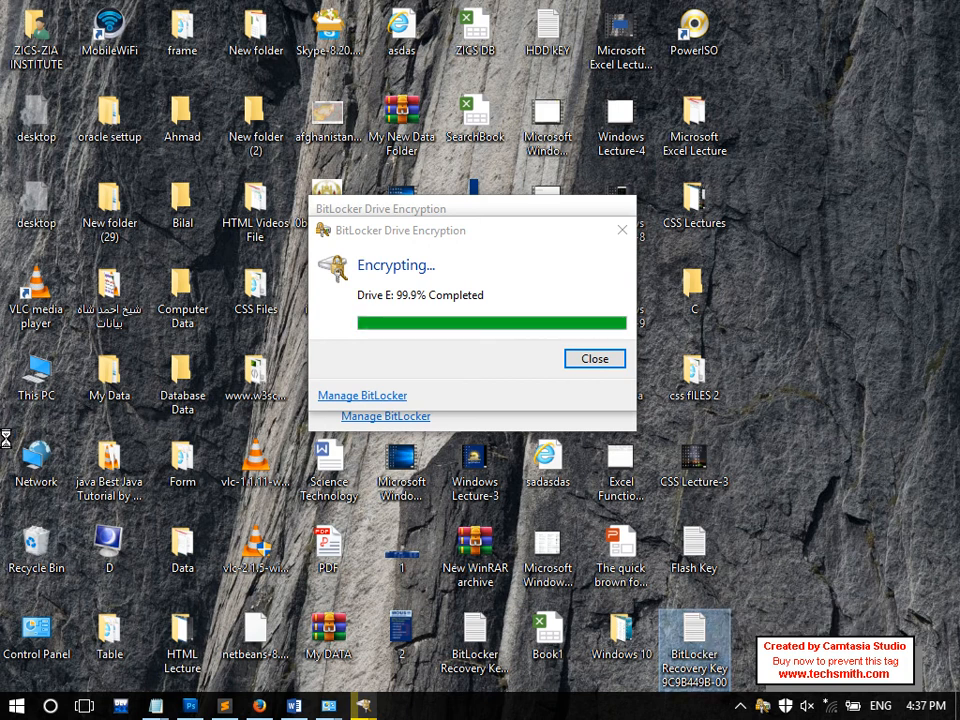
{"action": "double_click", "coordinate": [36, 372]}
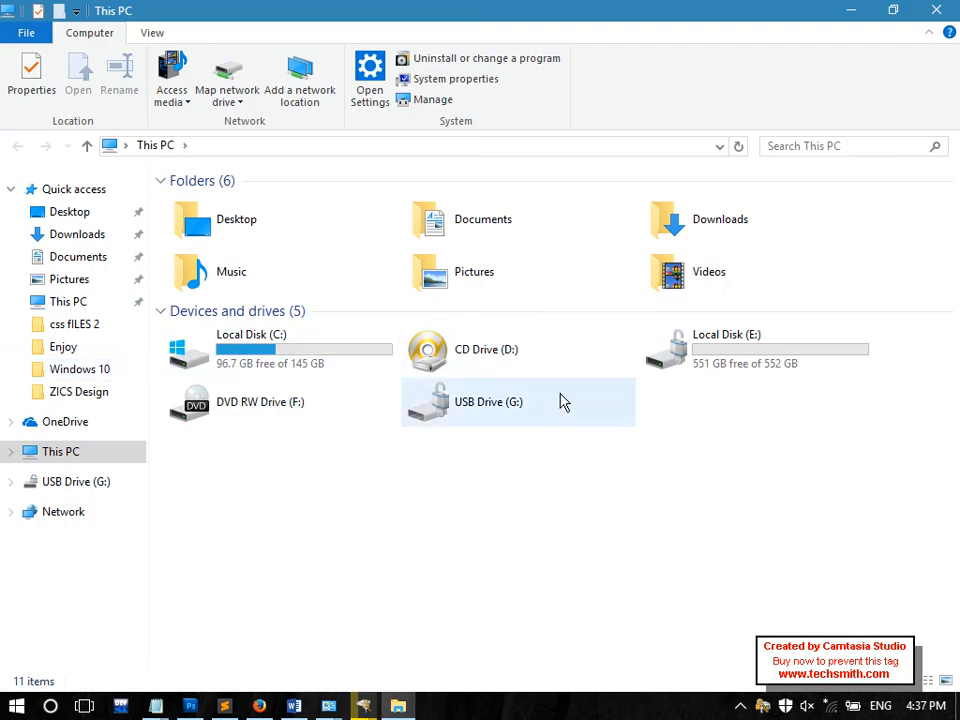
{"action": "left_click", "coordinate": [558, 402]}
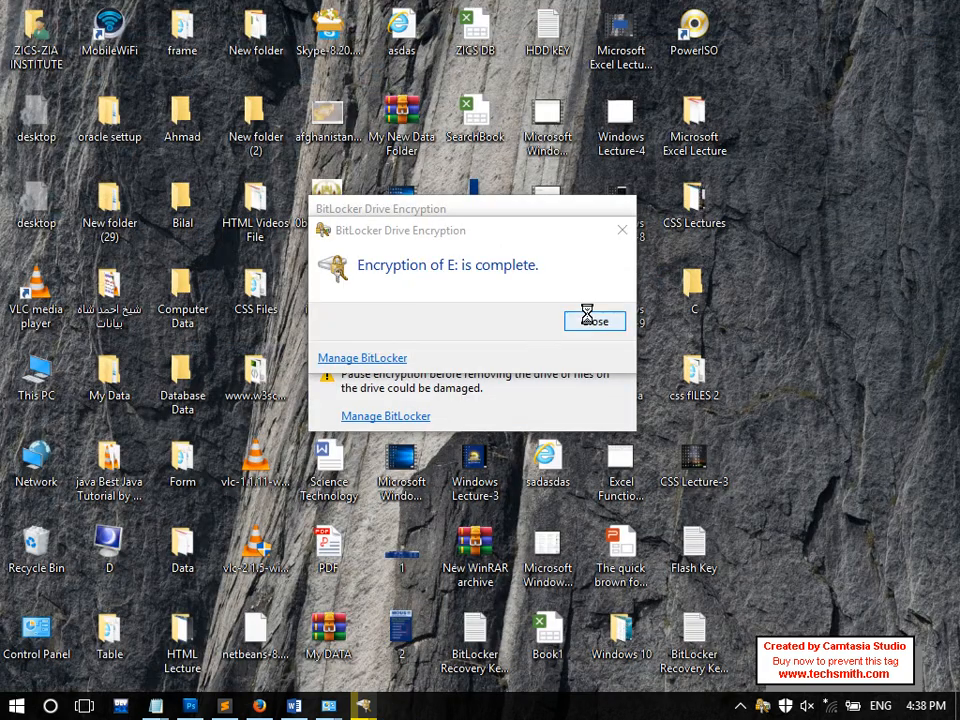
{"action": "left_click", "coordinate": [588, 319]}
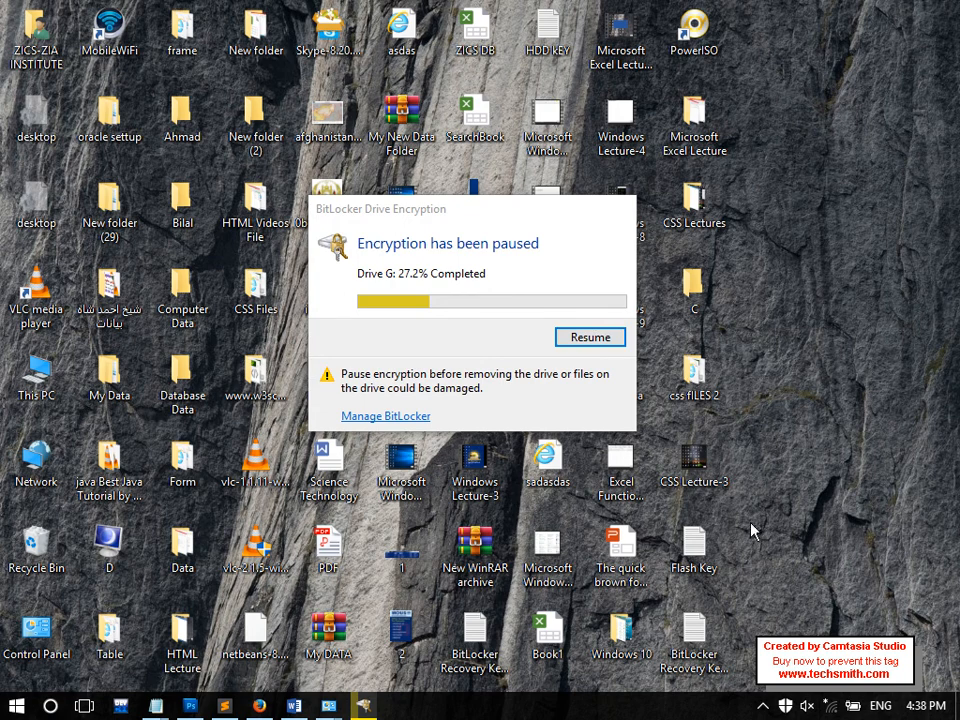
{"action": "left_click", "coordinate": [957, 707]}
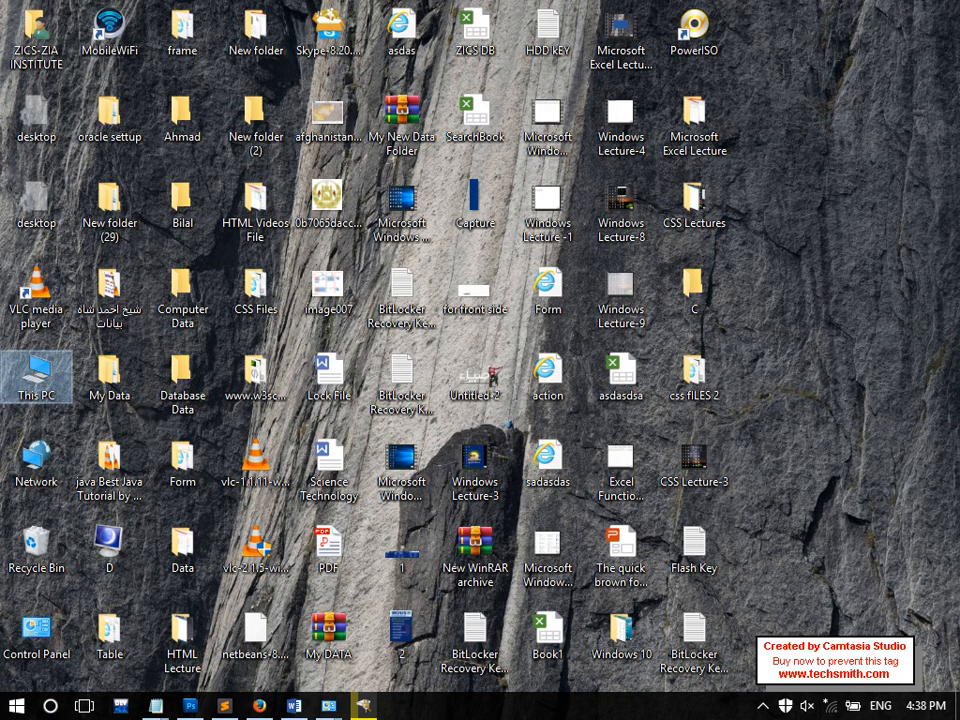
Bring the Untitled Notepad notes forward and highlight the Bit Locker heading and E:// D:// drive examples
{"action": "mouse_move", "coordinate": [157, 705]}
{"action": "left_click", "coordinate": [100, 634]}
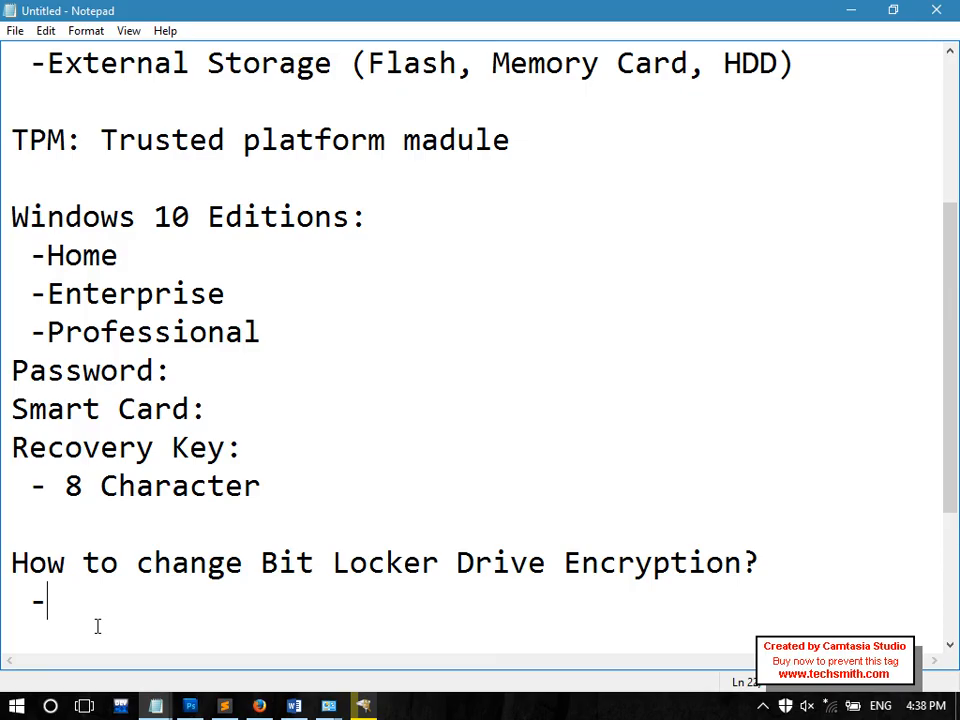
{"action": "scroll", "coordinate": [476, 437], "scroll_direction": "up", "scroll_amount": 3}
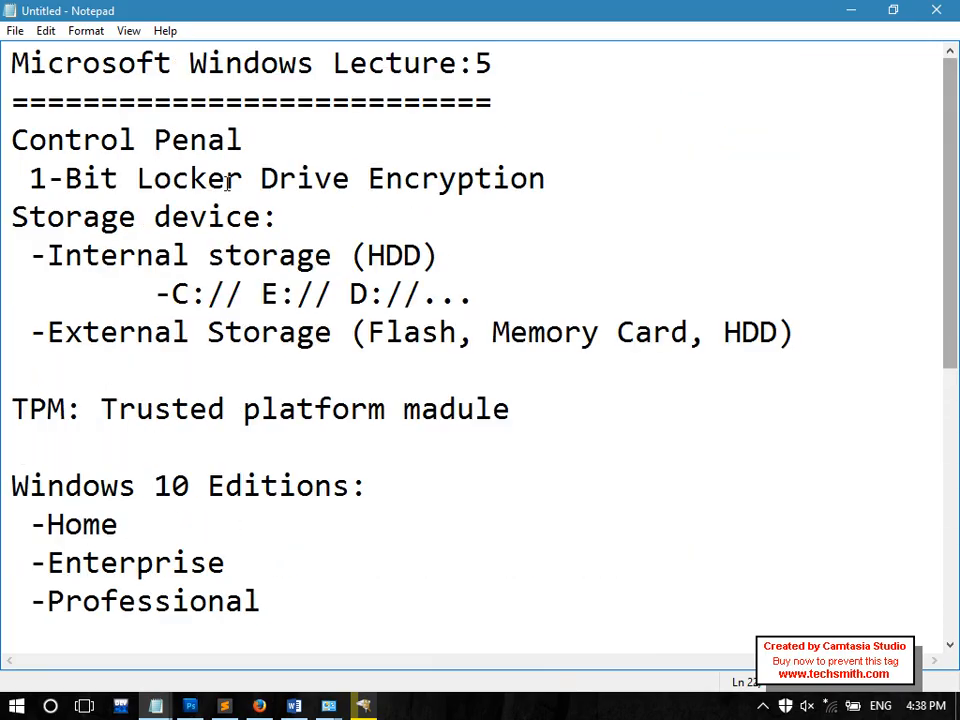
{"action": "left_click_drag", "start_coordinate": [261, 140], "coordinate": [259, 180]}
{"action": "left_click_drag", "start_coordinate": [243, 294], "coordinate": [547, 303]}
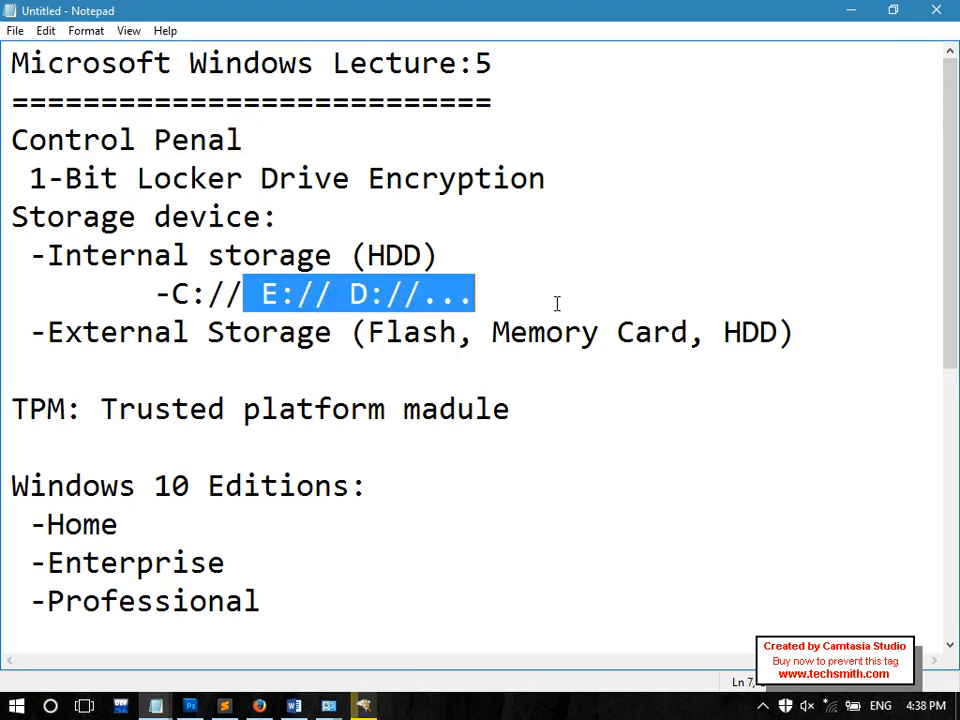
Highlight the Smart Card: and Recovery Key: lines in the unlock-method notes
{"action": "scroll", "coordinate": [950, 310], "scroll_direction": "down", "scroll_amount": 2}
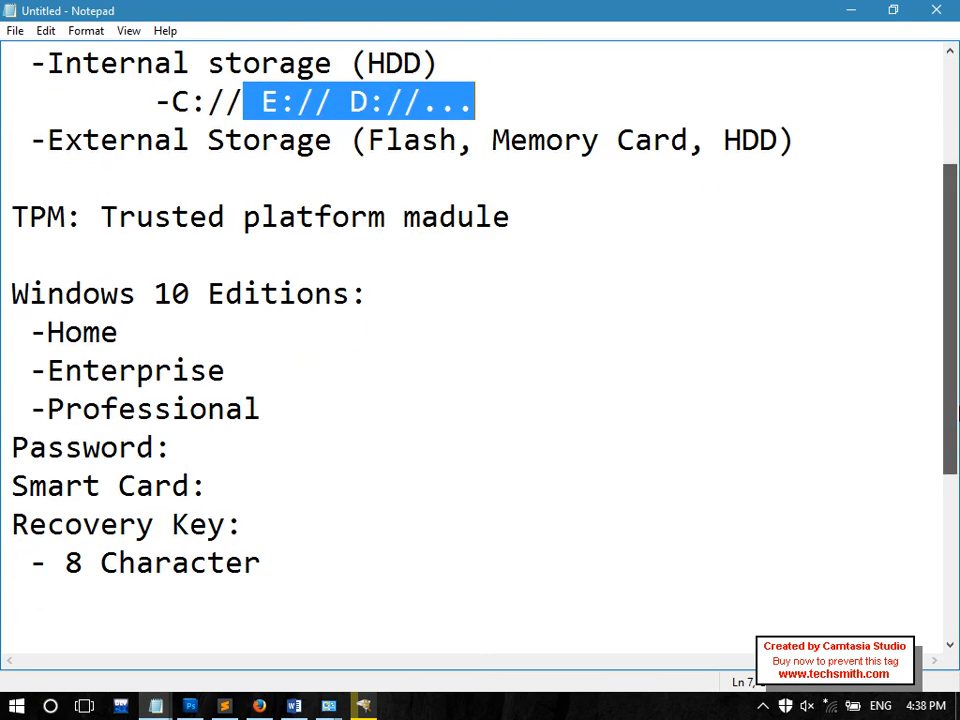
{"action": "left_click_drag", "start_coordinate": [259, 525], "coordinate": [5, 540]}
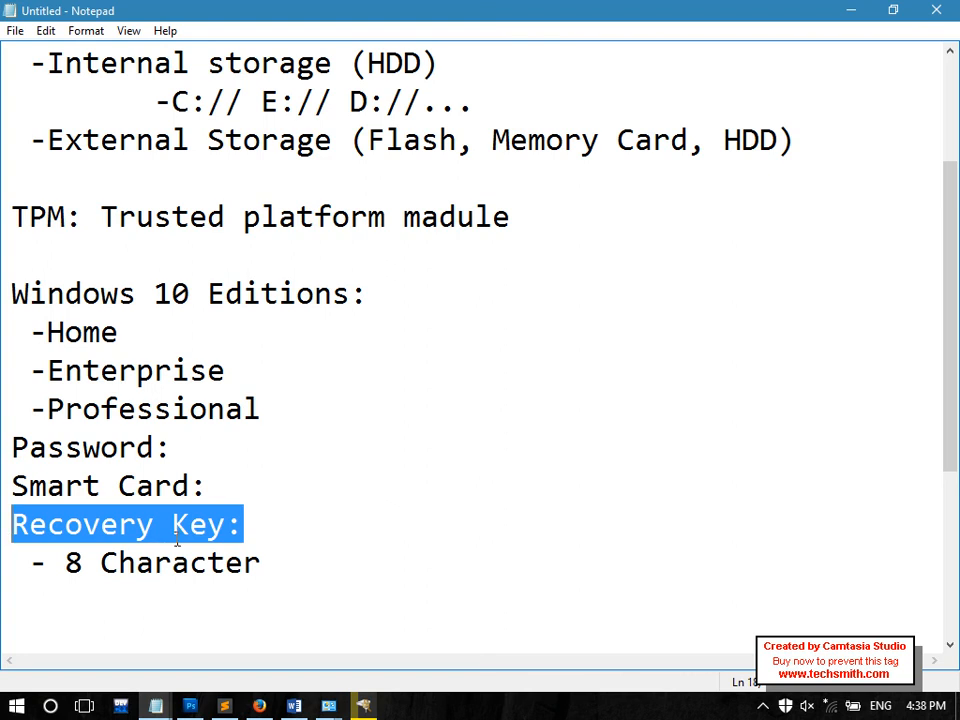
{"action": "left_click_drag", "start_coordinate": [237, 491], "coordinate": [30, 489]}
{"action": "left_click_drag", "start_coordinate": [243, 521], "coordinate": [48, 522]}
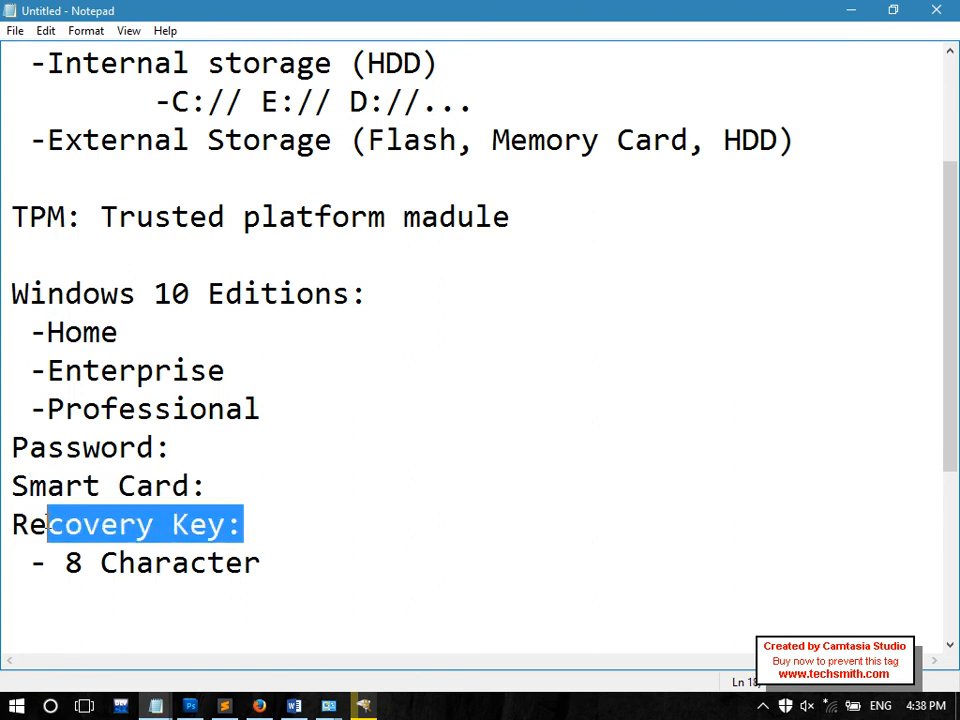
{"action": "left_click_drag", "start_coordinate": [214, 493], "coordinate": [12, 486]}
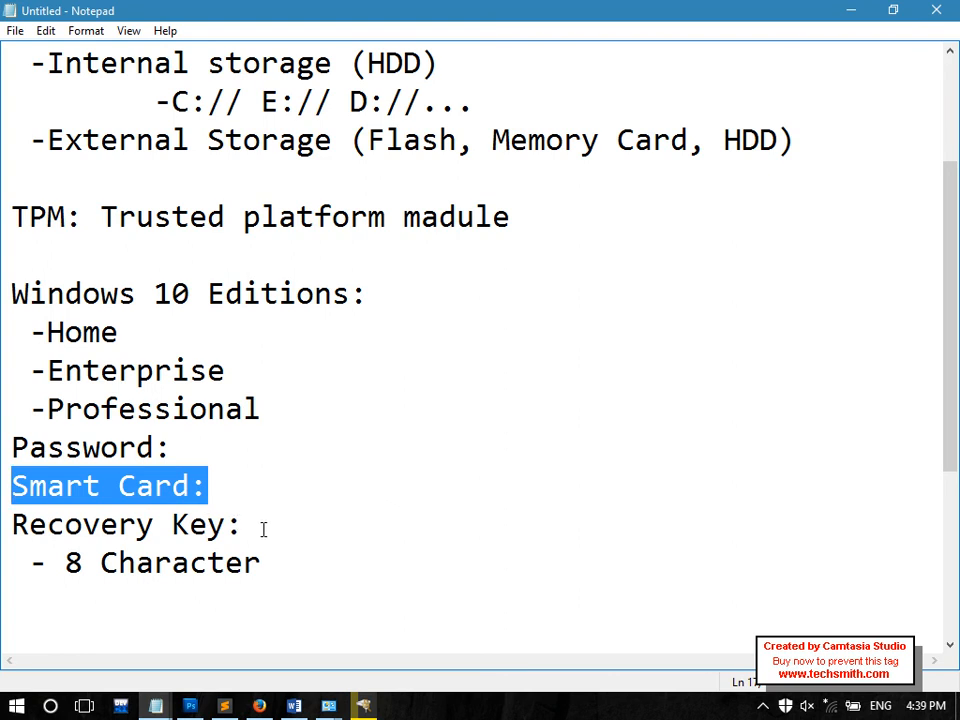
Highlight the Recovery Key line in the notes, then minimize everything to reveal the desktop
{"action": "left_click_drag", "start_coordinate": [263, 528], "coordinate": [29, 528]}
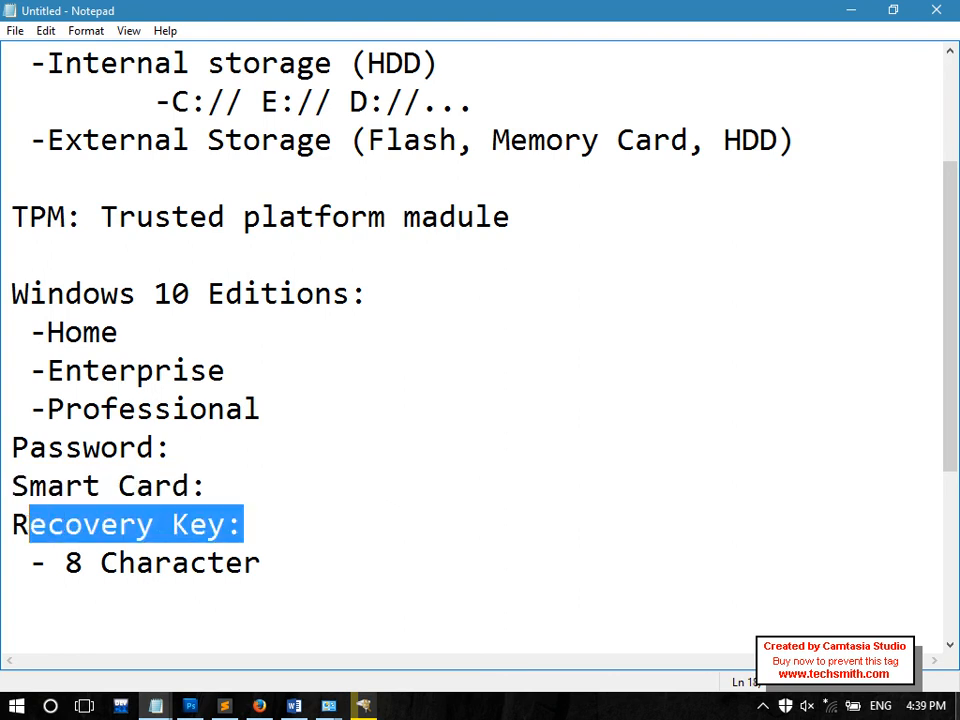
{"action": "left_click", "coordinate": [958, 710]}
{"action": "left_click", "coordinate": [825, 364]}
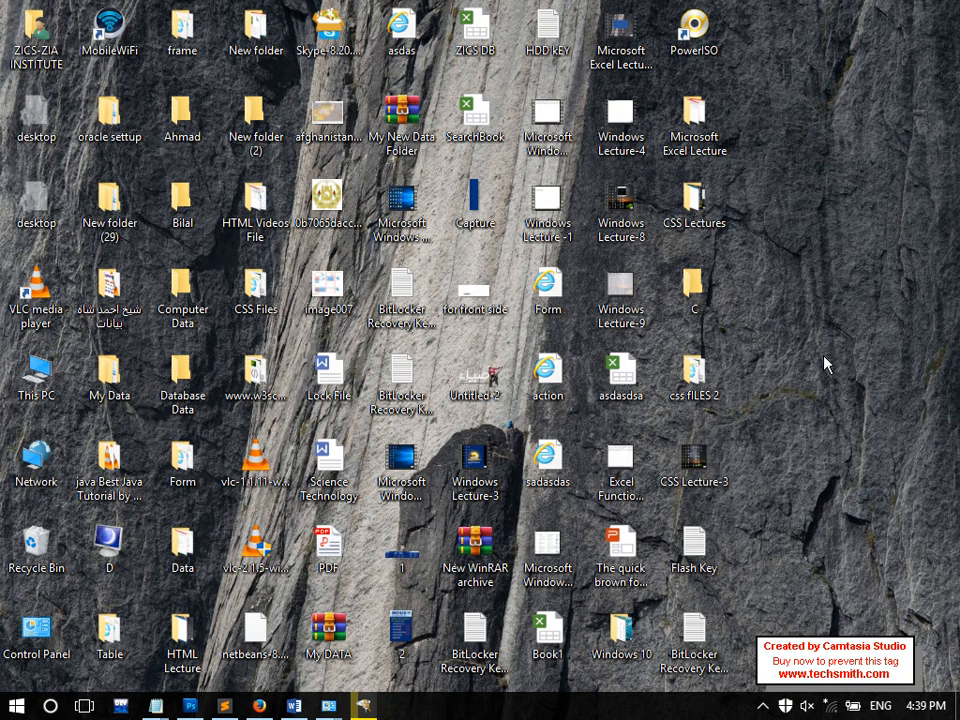
Open the desktop BitLocker Recovery Key file, maximize it, select the whole key, and close it
{"action": "double_click", "coordinate": [712, 643]}
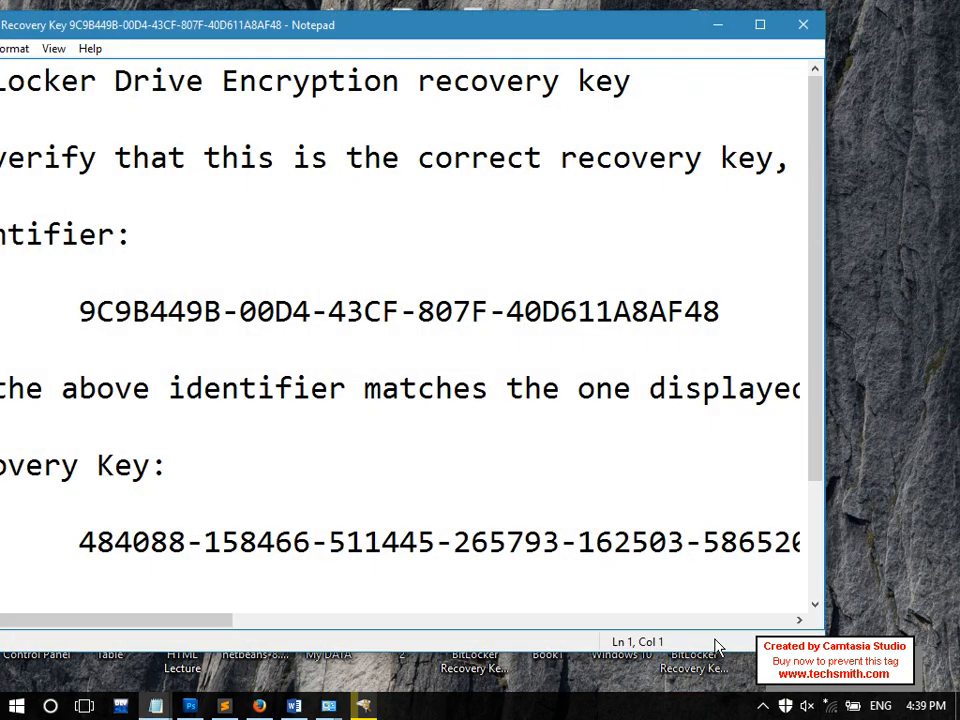
{"action": "left_click", "coordinate": [802, 26]}
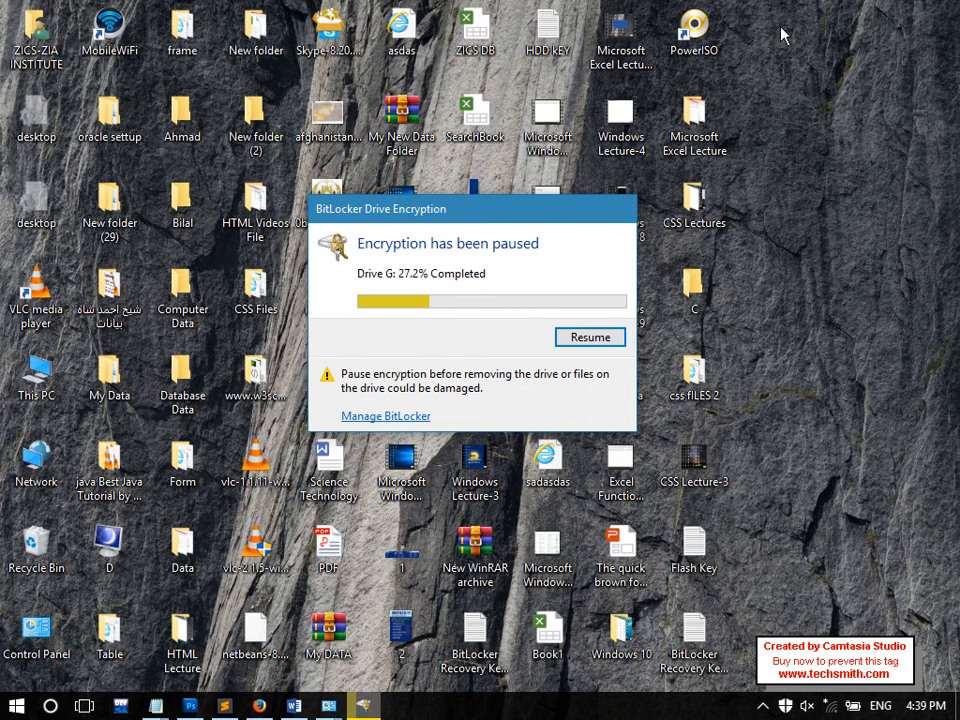
{"action": "double_click", "coordinate": [695, 648]}
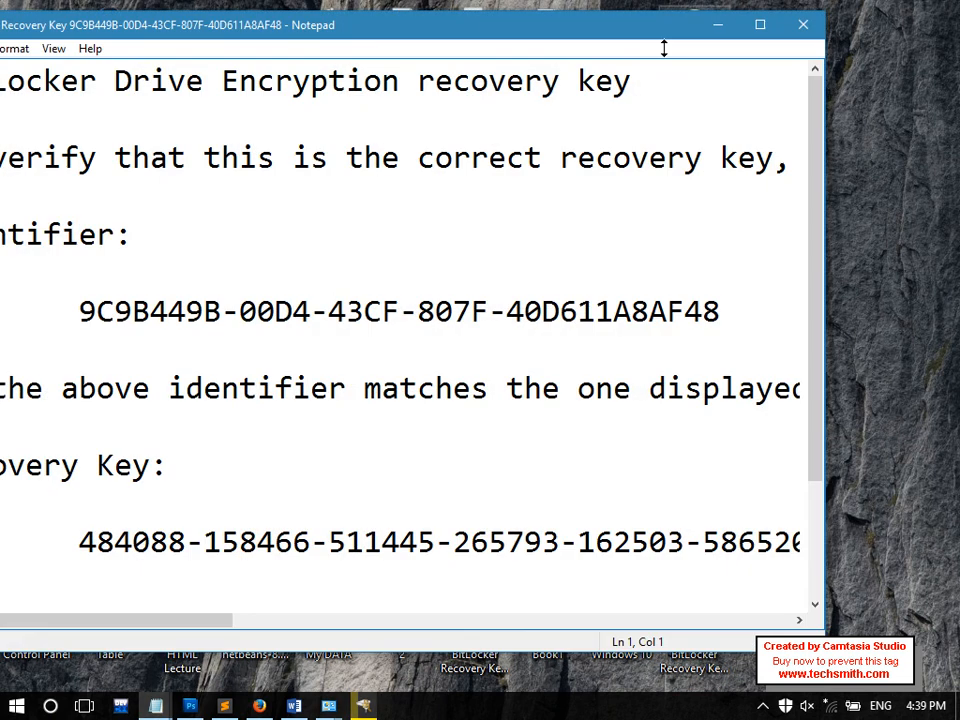
{"action": "double_click", "coordinate": [635, 25]}
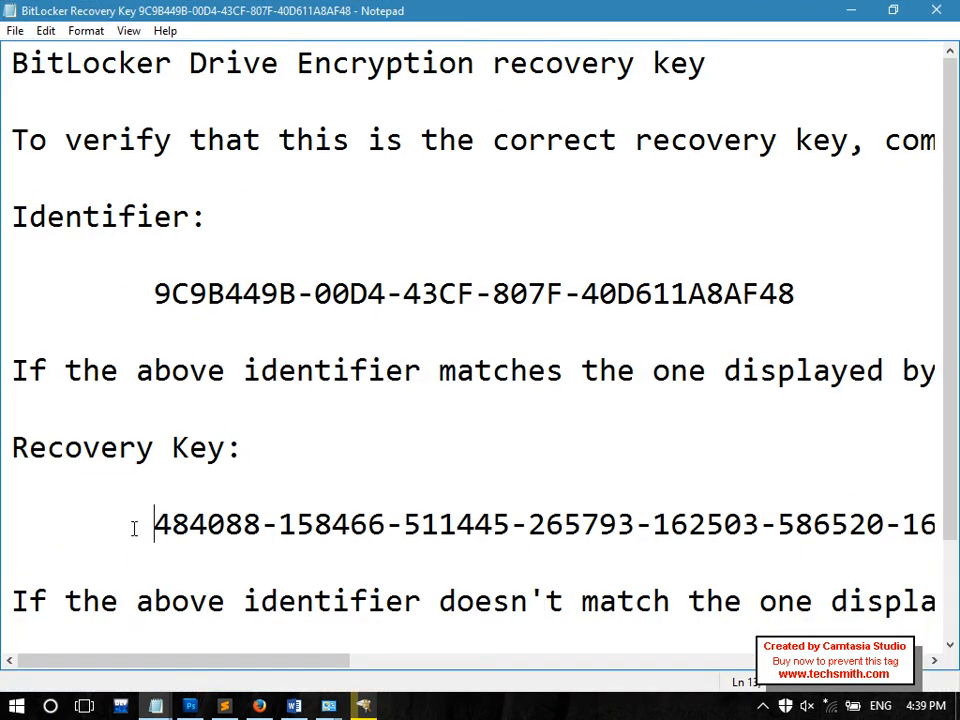
{"action": "left_click_drag", "start_coordinate": [134, 528], "coordinate": [655, 524]}
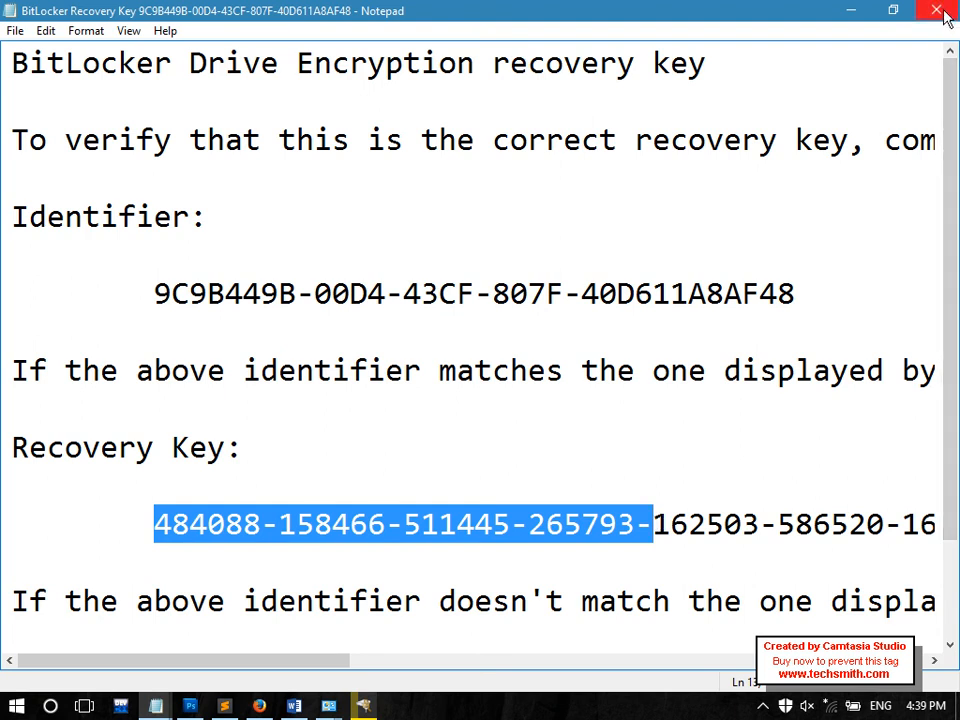
{"action": "key", "text": "shift+Right"}
{"action": "key", "text": "shift+Right"}
{"action": "key", "text": "shift+Right"}
{"action": "key", "text": "shift+Right"}
{"action": "key", "text": "shift+Right"}
{"action": "key", "text": "shift+Right"}
{"action": "key", "text": "shift+Right"}
{"action": "key", "text": "shift+Right"}
{"action": "key", "text": "shift+Right"}
{"action": "key", "text": "shift+Right"}
{"action": "key", "text": "shift+Right"}
{"action": "key", "text": "shift+Right"}
{"action": "key", "text": "shift+Right"}
{"action": "key", "text": "shift+Right"}
{"action": "key", "text": "shift+Right"}
{"action": "key", "text": "shift+Right"}
{"action": "key", "text": "shift+Right"}
{"action": "key", "text": "shift+Right"}
{"action": "key", "text": "shift+Right"}
{"action": "key", "text": "shift+Right"}
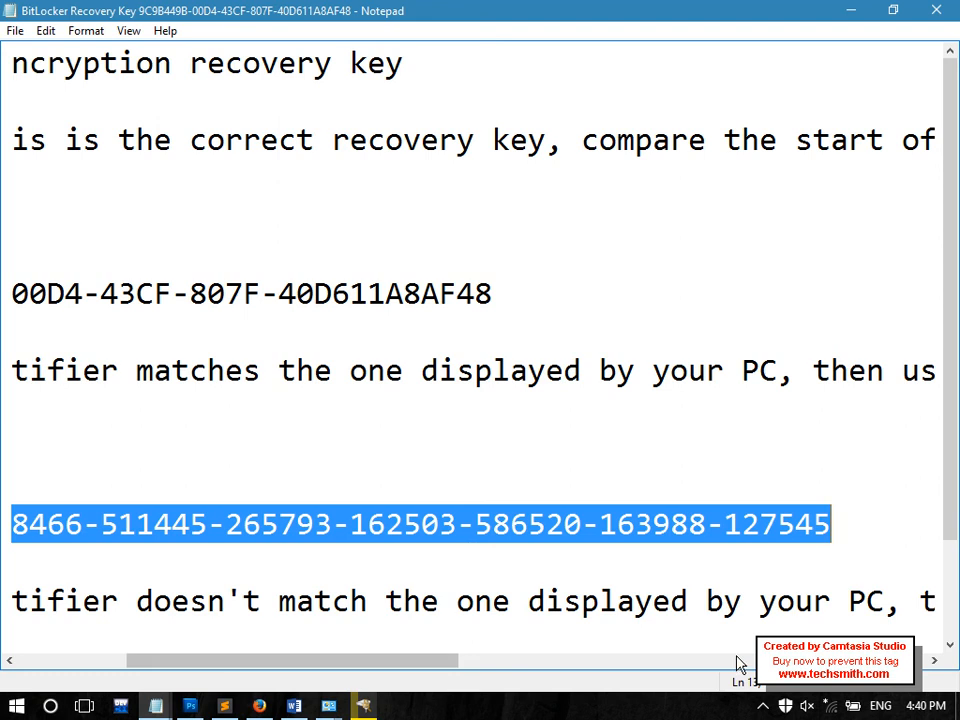
{"action": "left_click", "coordinate": [936, 10]}
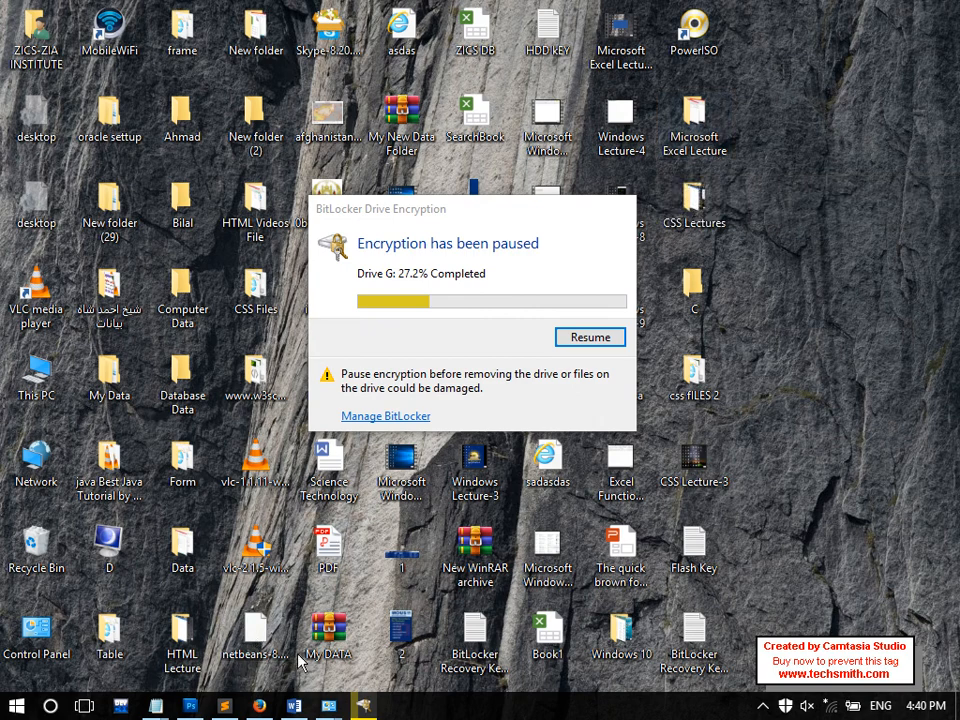
Bring the Untitled notes back and highlight the Password, Smart Card and Recovery Key lines
{"action": "mouse_move", "coordinate": [156, 706]}
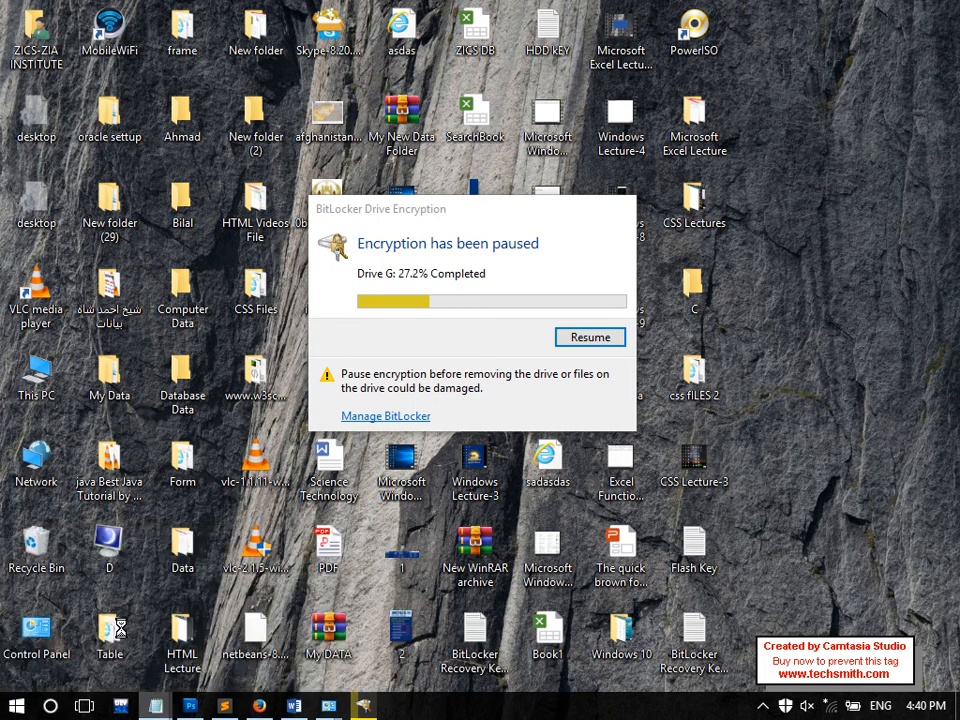
{"action": "left_click", "coordinate": [124, 634]}
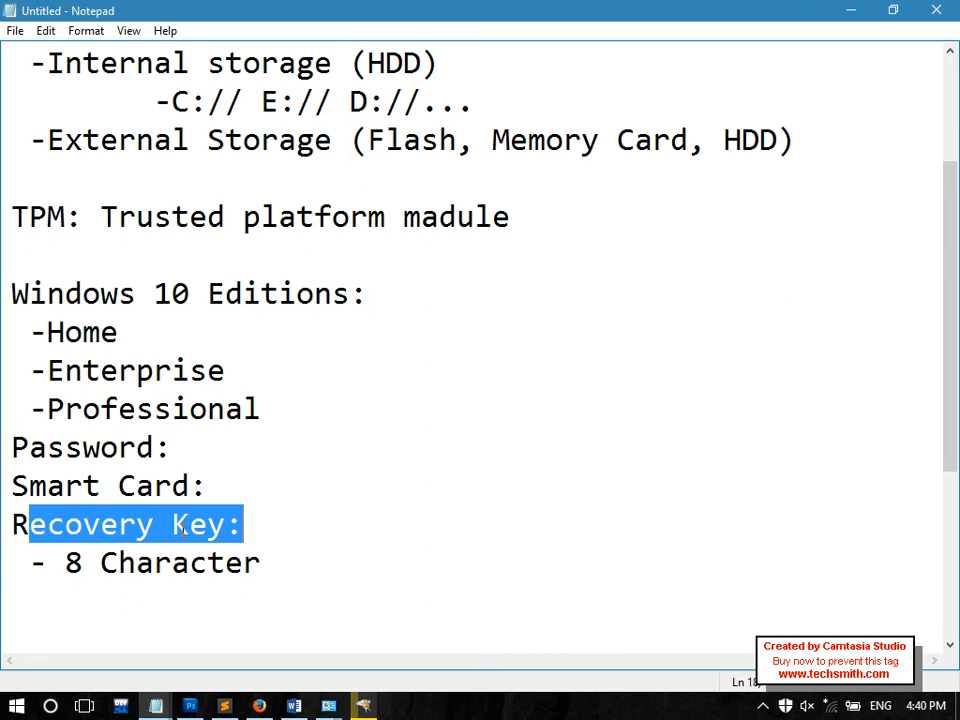
{"action": "left_click", "coordinate": [300, 529]}
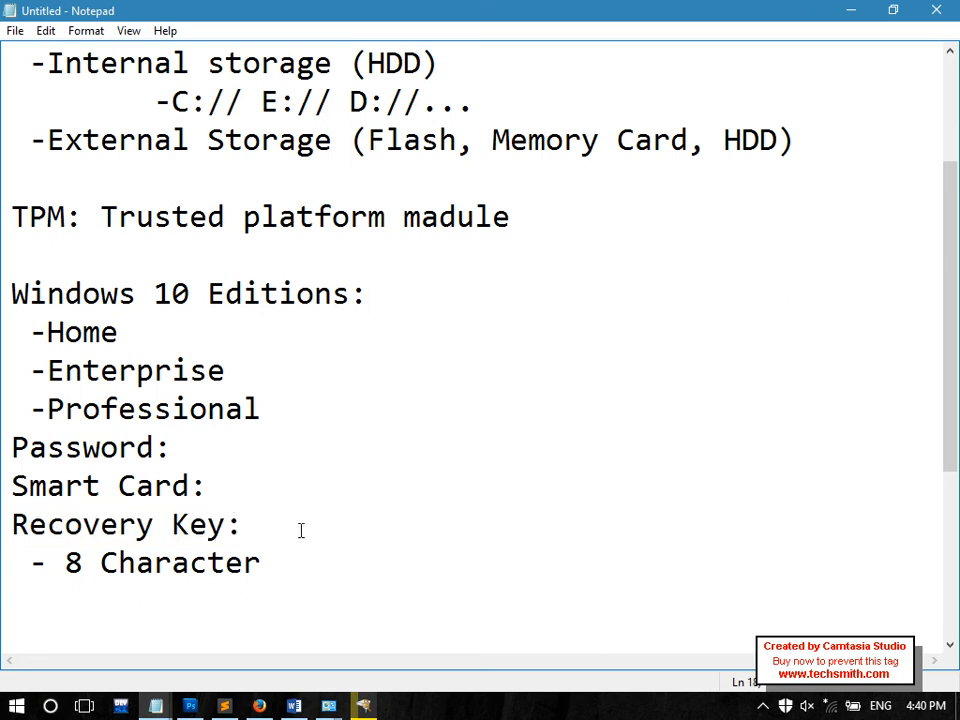
{"action": "left_click_drag", "start_coordinate": [172, 448], "coordinate": [6, 448]}
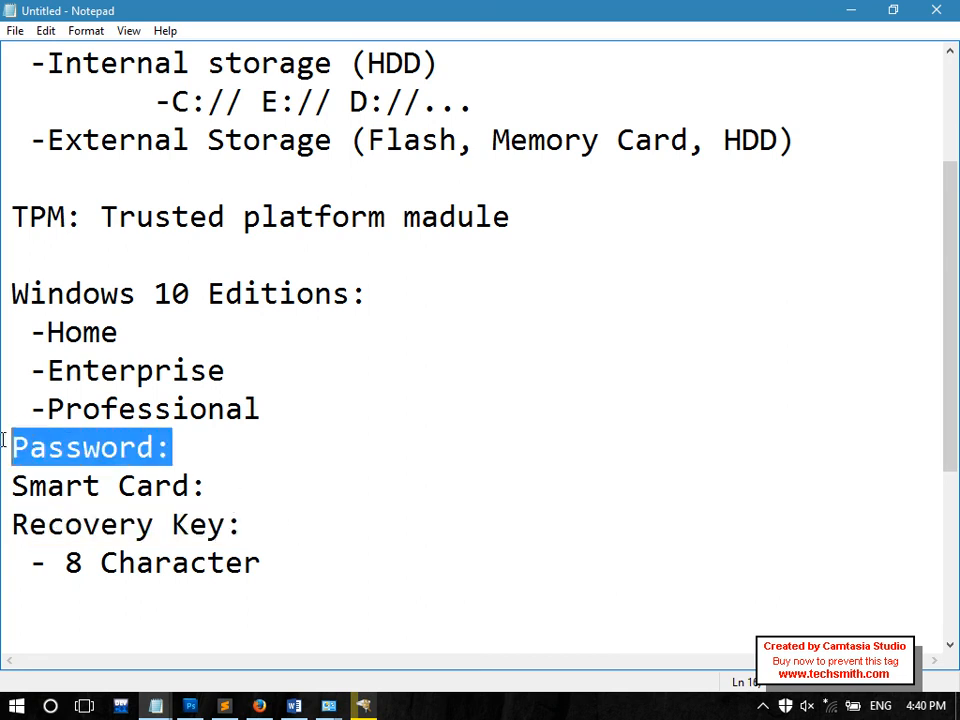
{"action": "left_click_drag", "start_coordinate": [298, 527], "coordinate": [5, 510]}
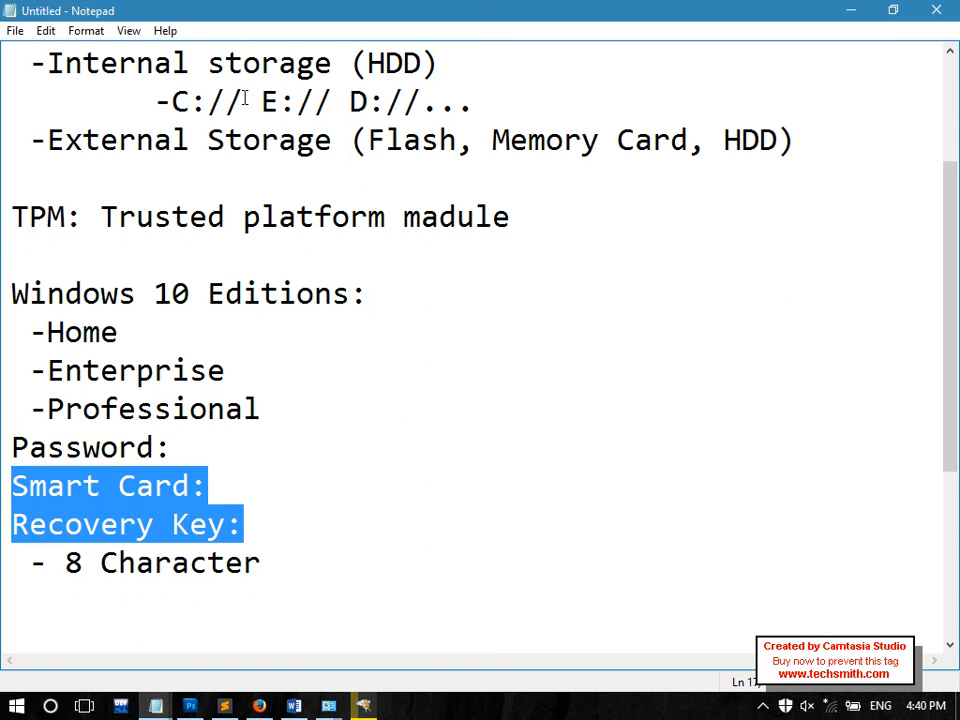
Highlight the -C:// and E:// D:// drive entries, then minimize Notepad to show the desktop
{"action": "left_click_drag", "start_coordinate": [244, 103], "coordinate": [151, 101]}
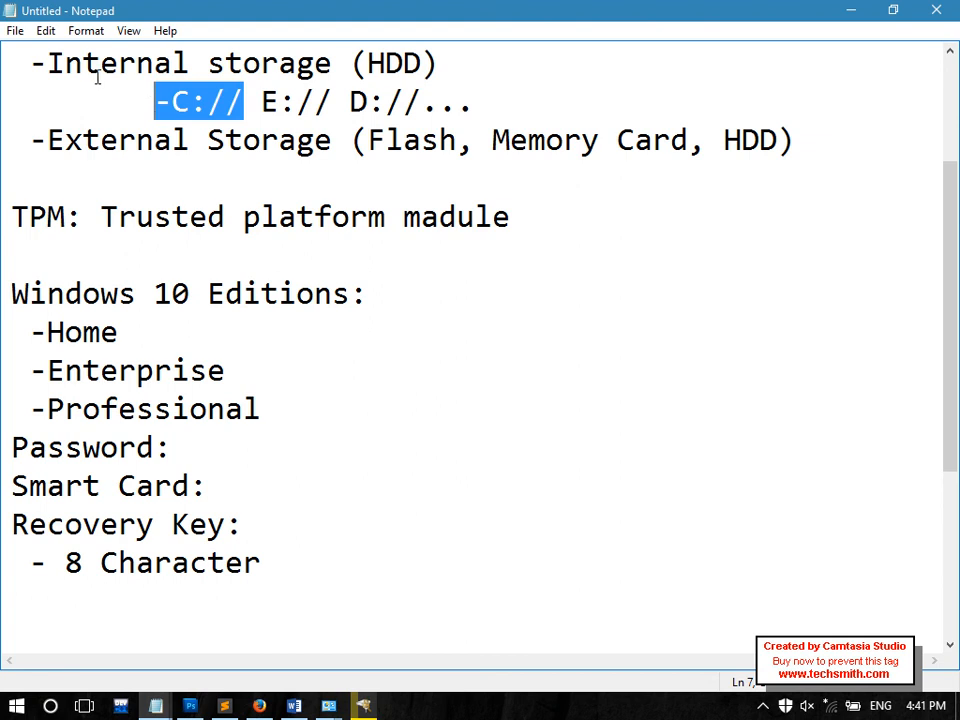
{"action": "left_click_drag", "start_coordinate": [154, 101], "coordinate": [244, 97]}
{"action": "left_click", "coordinate": [244, 97]}
{"action": "mouse_move", "coordinate": [248, 97]}
{"action": "left_mouse_down"}
{"action": "mouse_move", "coordinate": [144, 94]}
{"action": "mouse_move", "coordinate": [246, 100]}
{"action": "left_mouse_up"}
{"action": "left_click_drag", "start_coordinate": [259, 102], "coordinate": [521, 100]}
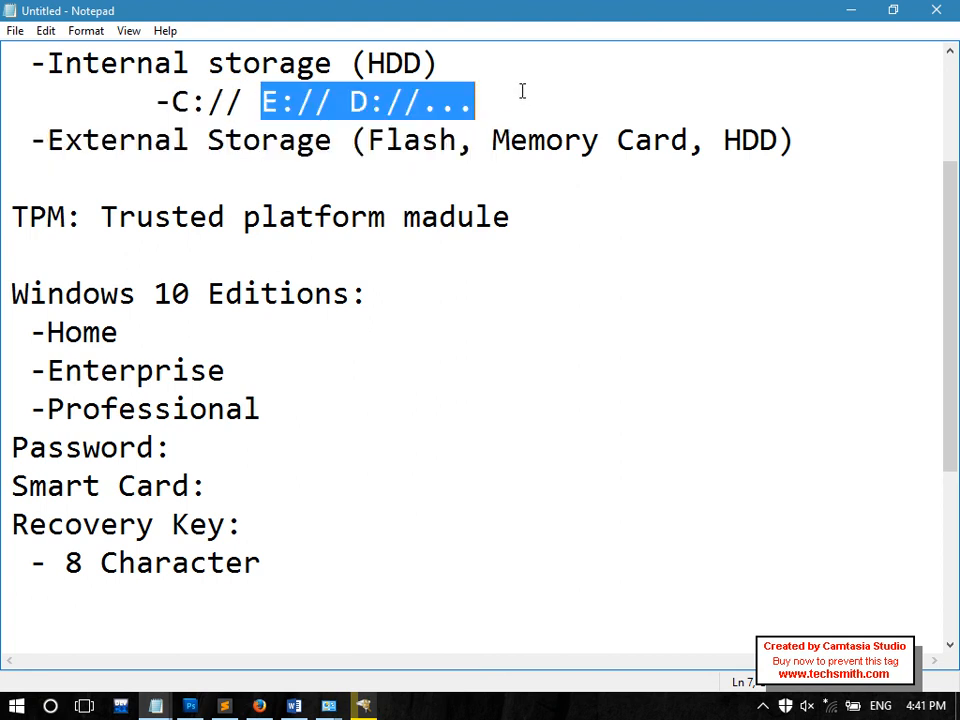
{"action": "left_click_drag", "start_coordinate": [244, 100], "coordinate": [120, 95]}
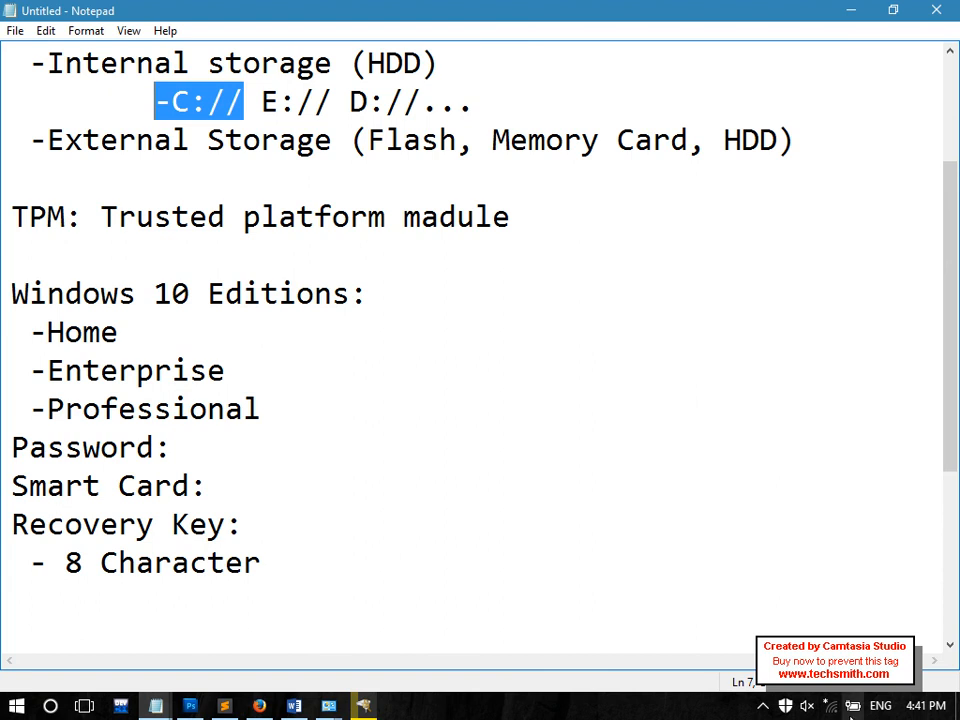
{"action": "left_click", "coordinate": [956, 706]}
Open Control Panel's BitLocker Drive Encryption, start Turn on BitLocker for C:, then cancel the setup
{"action": "double_click", "coordinate": [36, 630]}
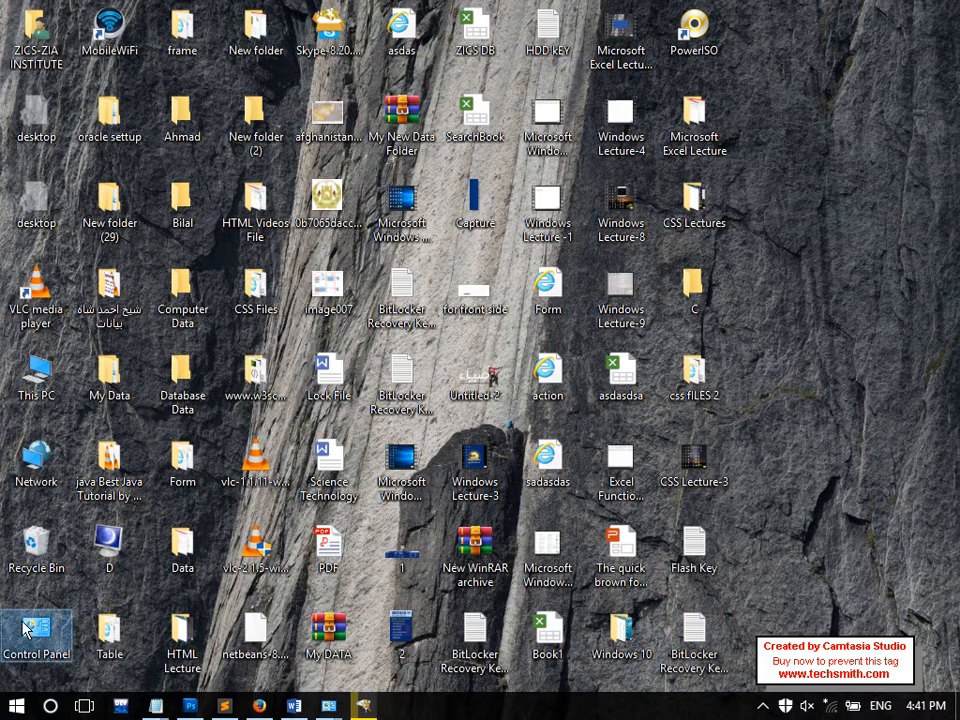
{"action": "left_click", "coordinate": [806, 150]}
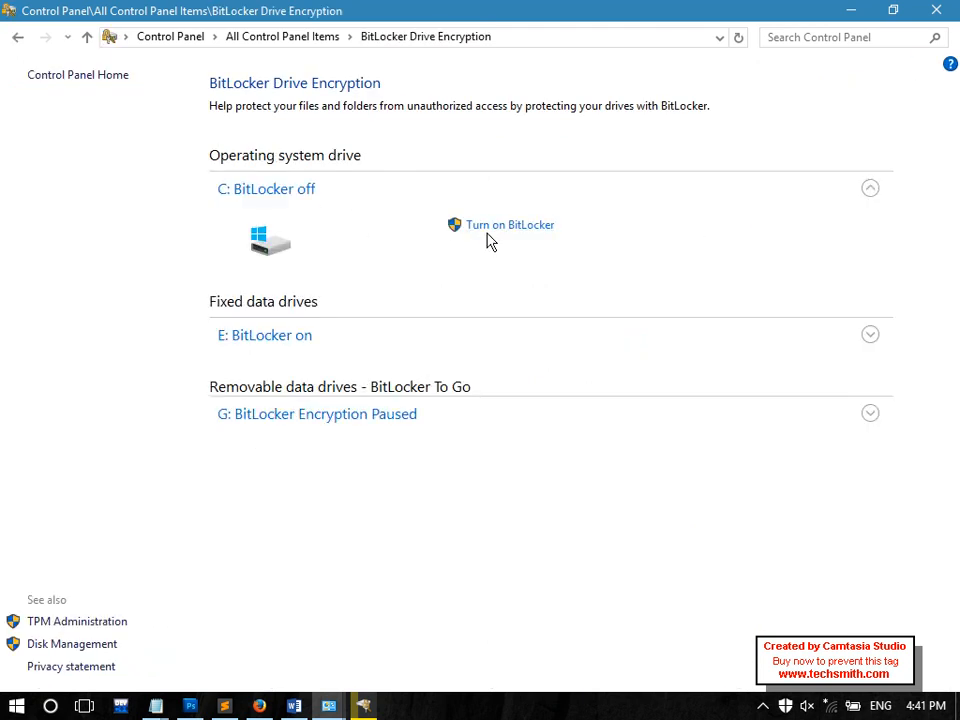
{"action": "left_click", "coordinate": [487, 230]}
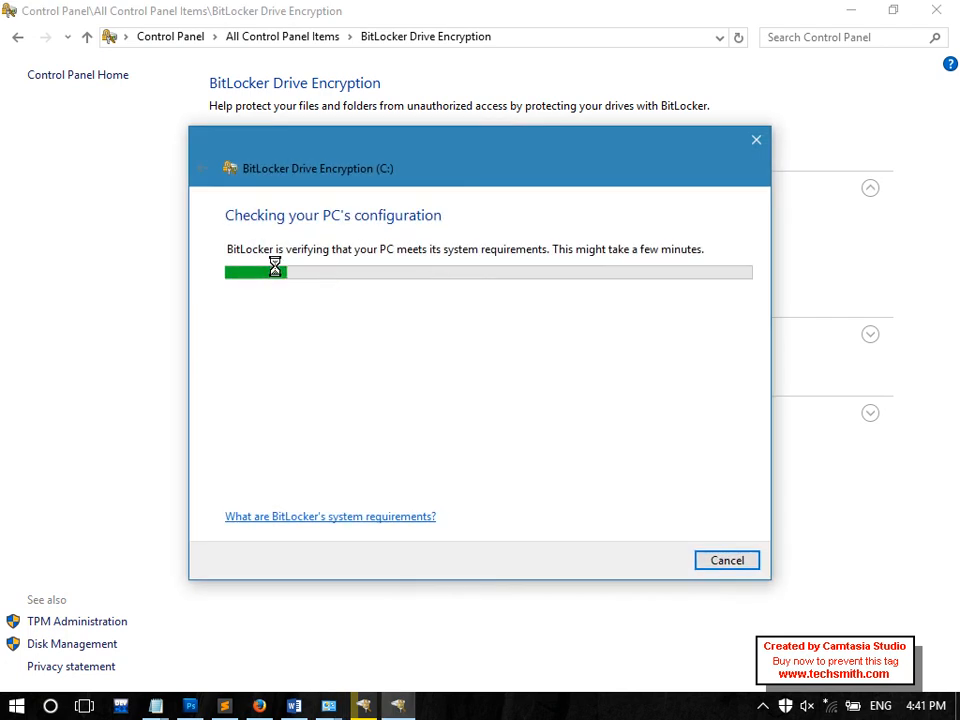
{"action": "left_click", "coordinate": [726, 561]}
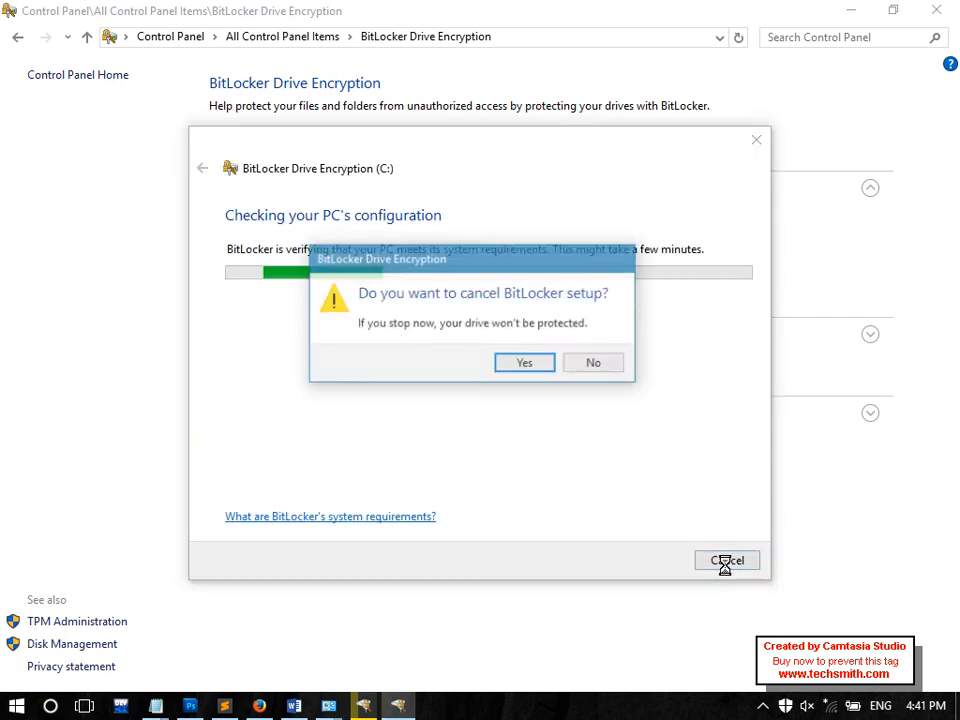
{"action": "left_click", "coordinate": [529, 362]}
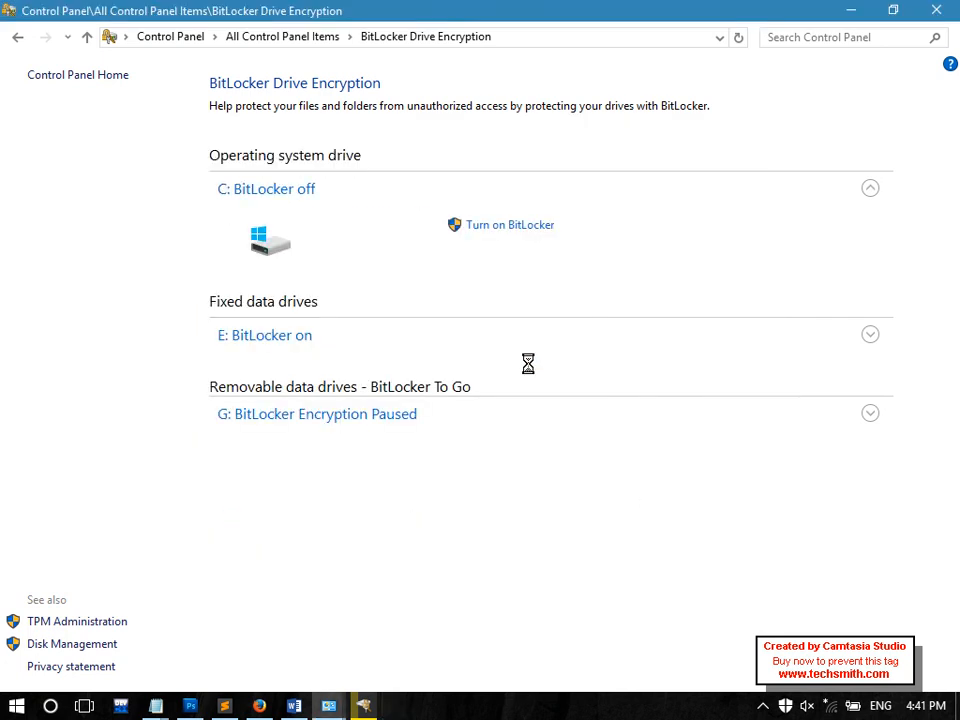
On a blank line in the notes, type 'Run Command >> Windows + R', correcting typos along the way
{"action": "mouse_move", "coordinate": [156, 705]}
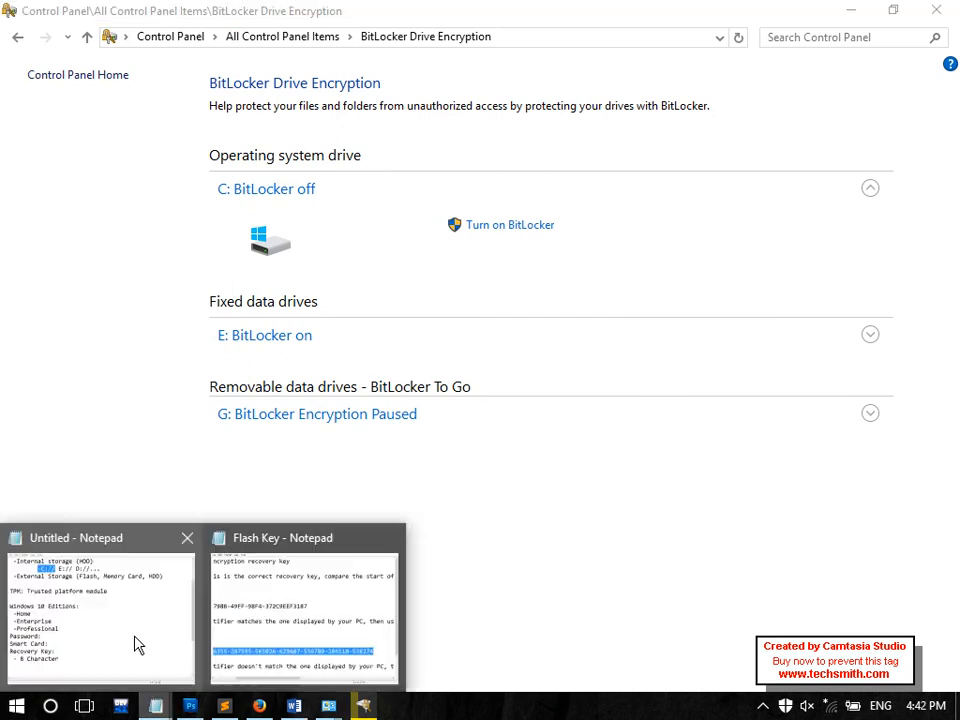
{"action": "left_click", "coordinate": [133, 640]}
{"action": "left_click", "coordinate": [140, 621]}
{"action": "left_click_drag", "start_coordinate": [437, 604], "coordinate": [398, 676]}
{"action": "left_click", "coordinate": [305, 528]}
{"action": "type", "text": "Run Commadn"}
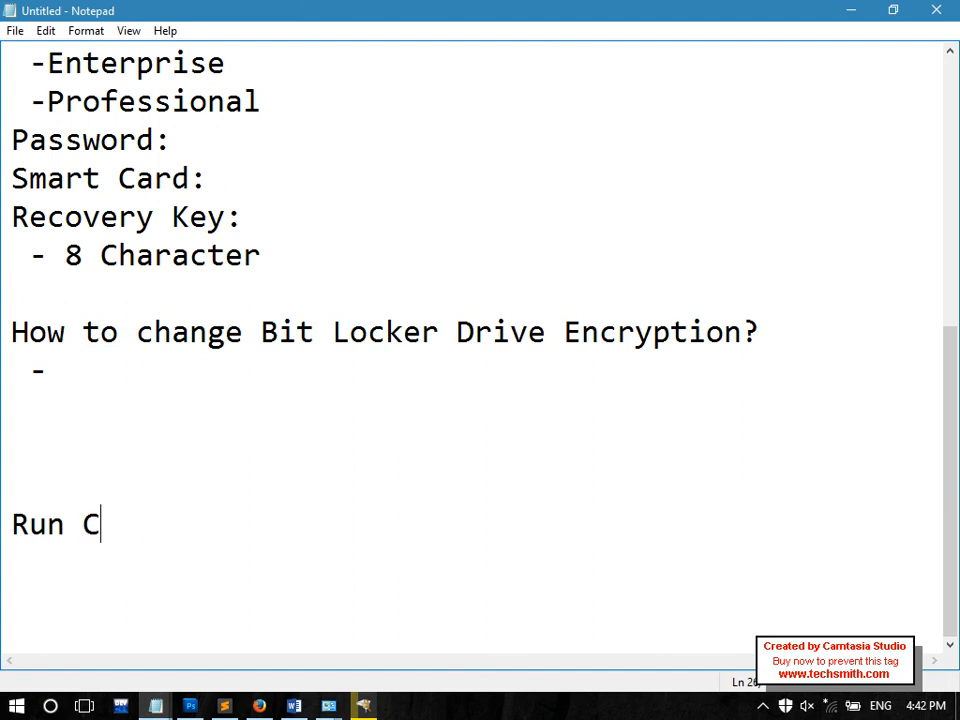
{"action": "key", "text": "BackSpace"}
{"action": "key", "text": "BackSpace"}
{"action": "type", "text": "n"}
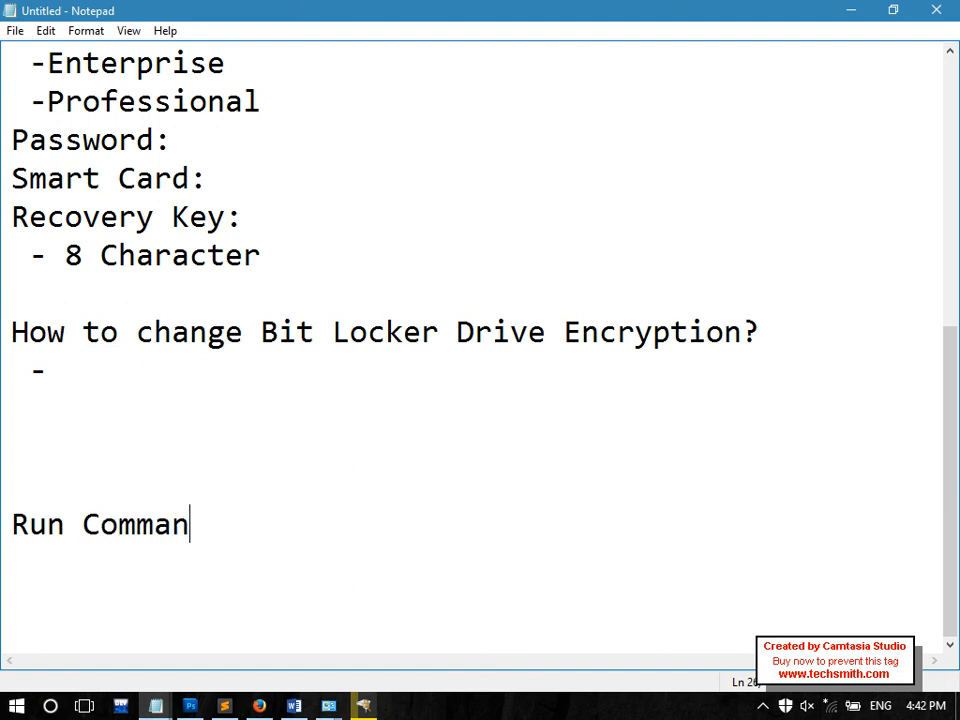
{"action": "type", "text": "d ??"}
{"action": "key", "text": "BackSpace"}
{"action": "key", "text": "BackSpace"}
{"action": "type", "text": ">>"}
{"action": "key", "text": "BackSpace"}
{"action": "type", "text": "> CTRL"}
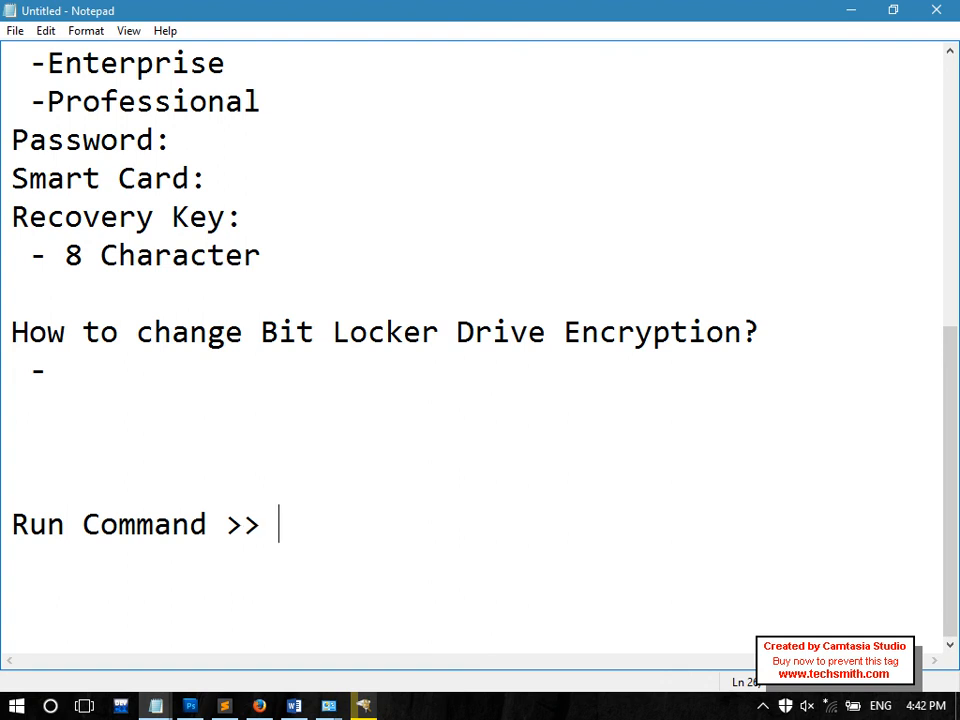
{"action": "type", "text": " _"}
{"action": "key", "text": "BackSpace"}
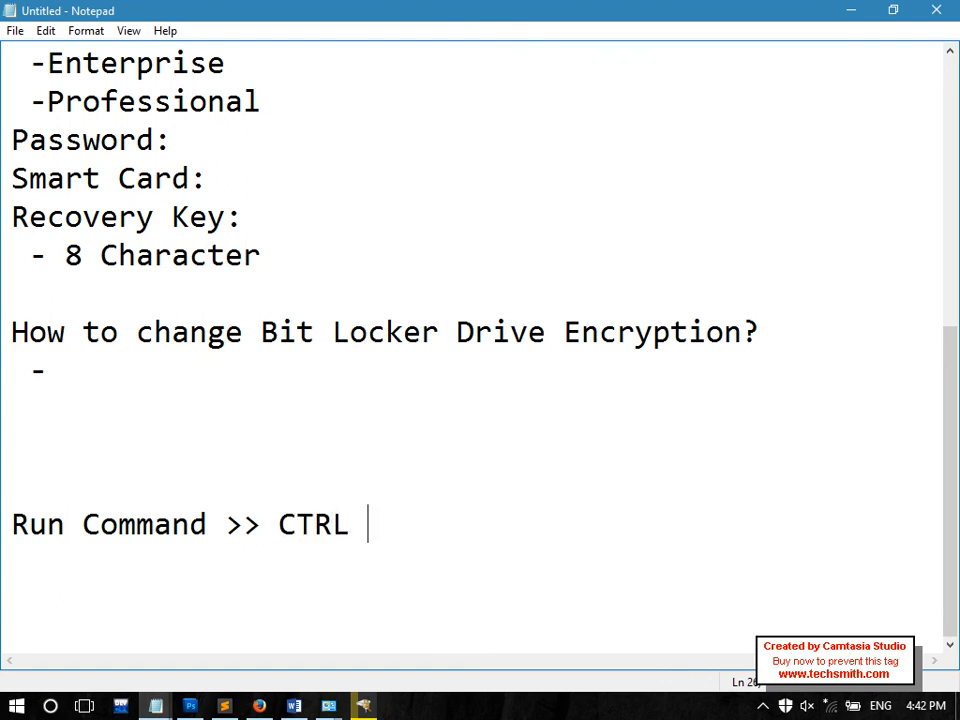
{"action": "type", "text": "+ R"}
{"action": "key", "text": "BackSpace"}
{"action": "key", "text": "BackSpace"}
{"action": "key", "text": "BackSpace"}
{"action": "key", "text": "BackSpace"}
{"action": "key", "text": "BackSpace"}
{"action": "key", "text": "BackSpace"}
{"action": "key", "text": "BackSpace"}
{"action": "type", "text": "Windows + R"}
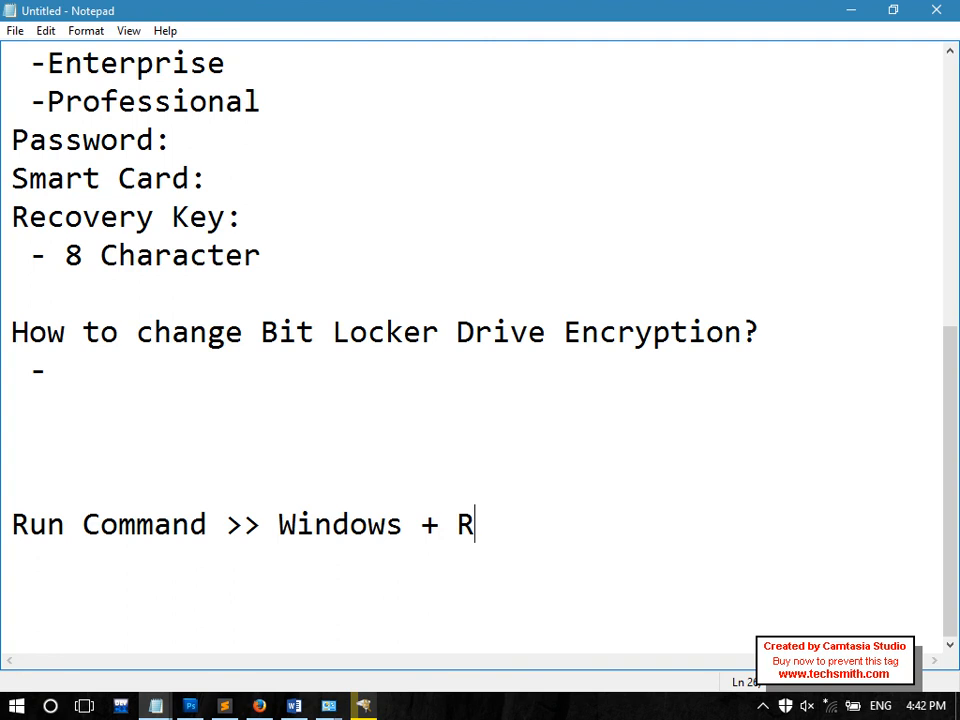
Demonstrate the Windows+R Run dialog, then add the line 'gpedit.msc' to the notes
{"action": "key", "text": "super+r"}
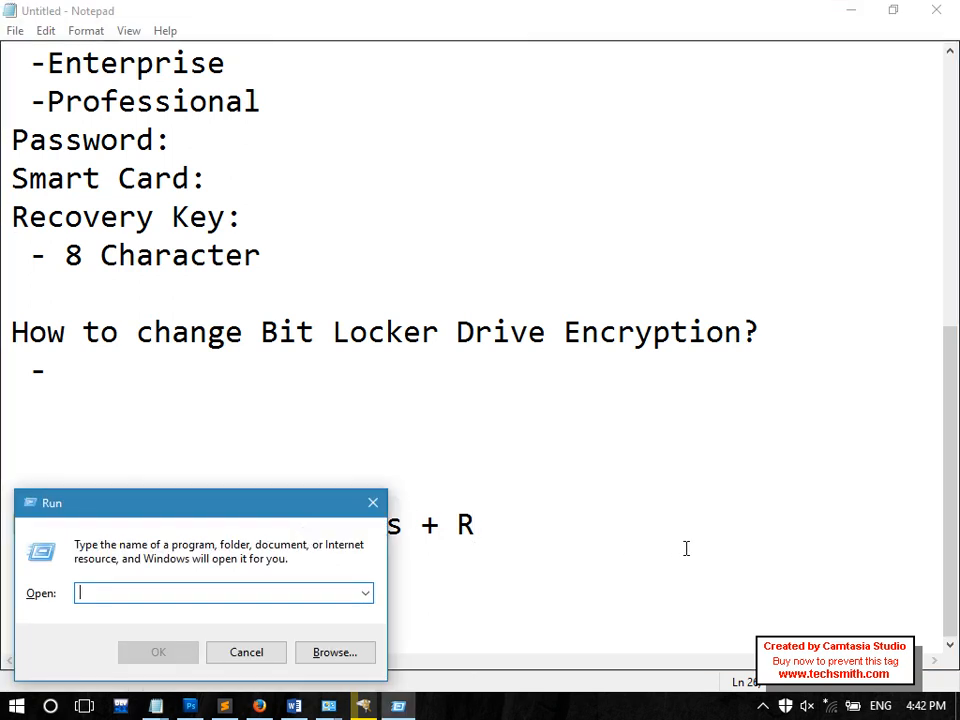
{"action": "left_click", "coordinate": [603, 551]}
{"action": "type", "text": "GPE"}
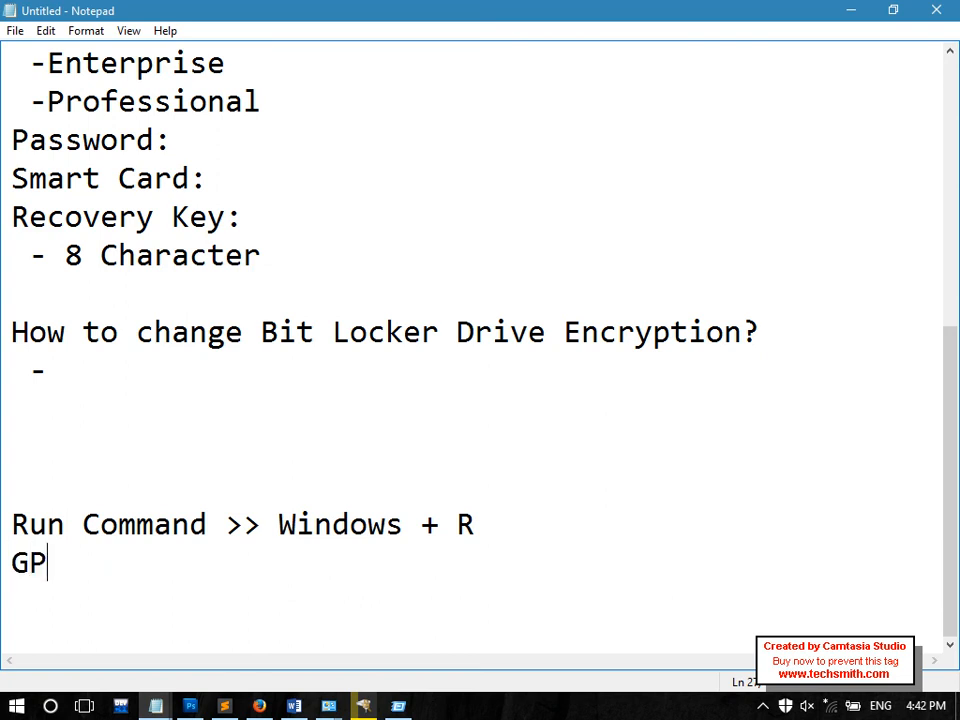
{"action": "key", "text": "BackSpace"}
{"action": "key", "text": "BackSpace"}
{"action": "key", "text": "BackSpace"}
{"action": "type", "text": "gpe"}
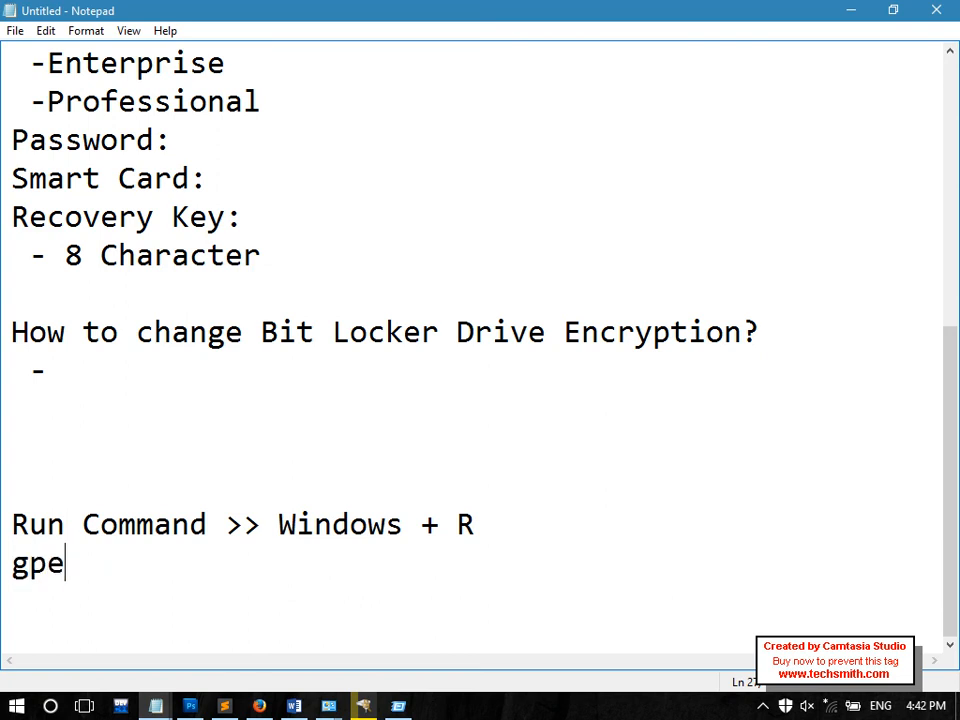
{"action": "type", "text": "dit.msc"}
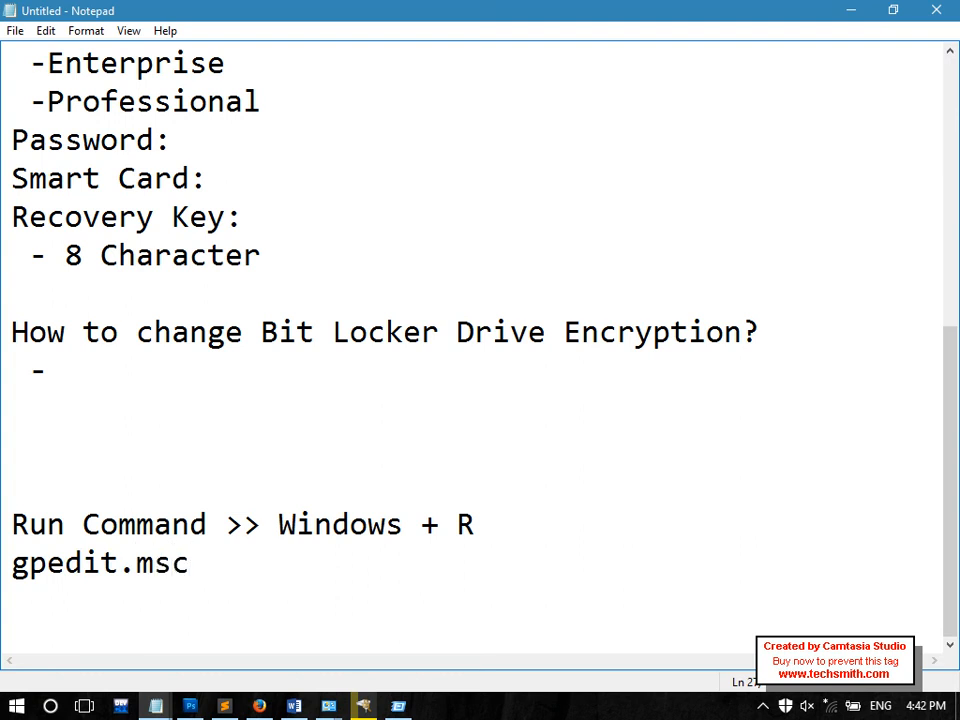
Run gpedit.msc from the Run dialog and maximize the Local Group Policy Editor
{"action": "key", "text": "super+r"}
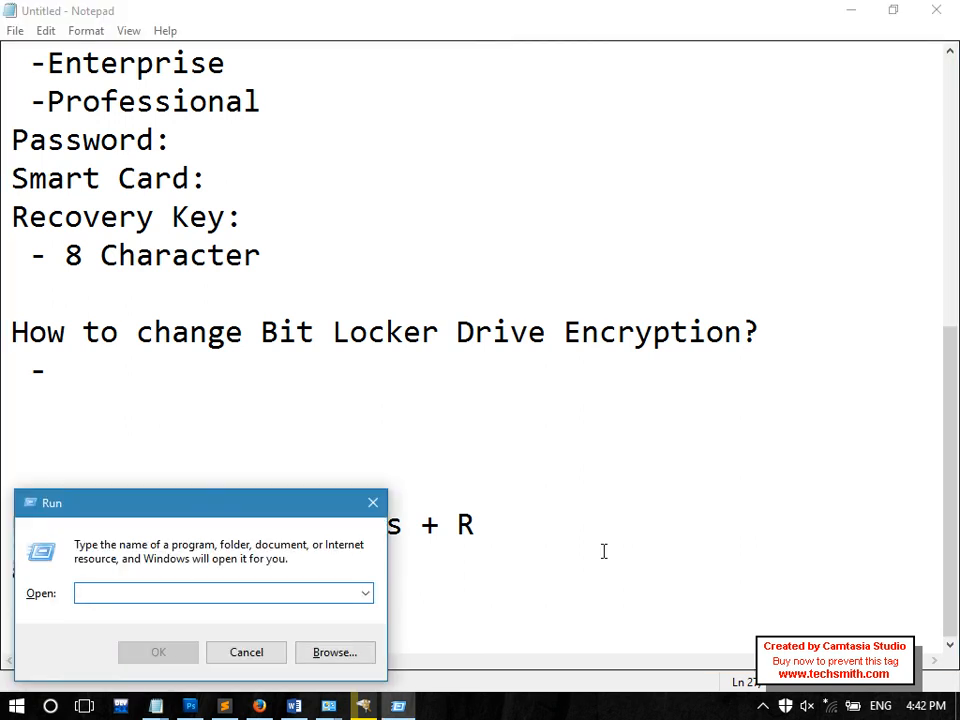
{"action": "type", "text": "gpedit.m"}
{"action": "key", "text": "BackSpace"}
{"action": "key", "text": "BackSpace"}
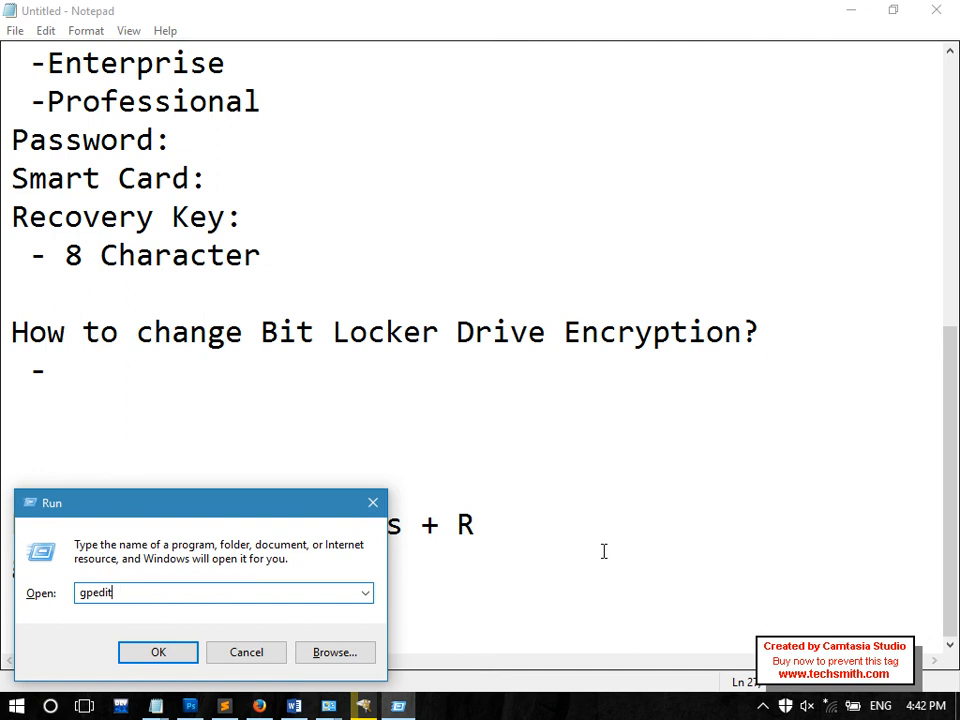
{"action": "type", "text": ".msc"}
{"action": "key", "text": "Return"}
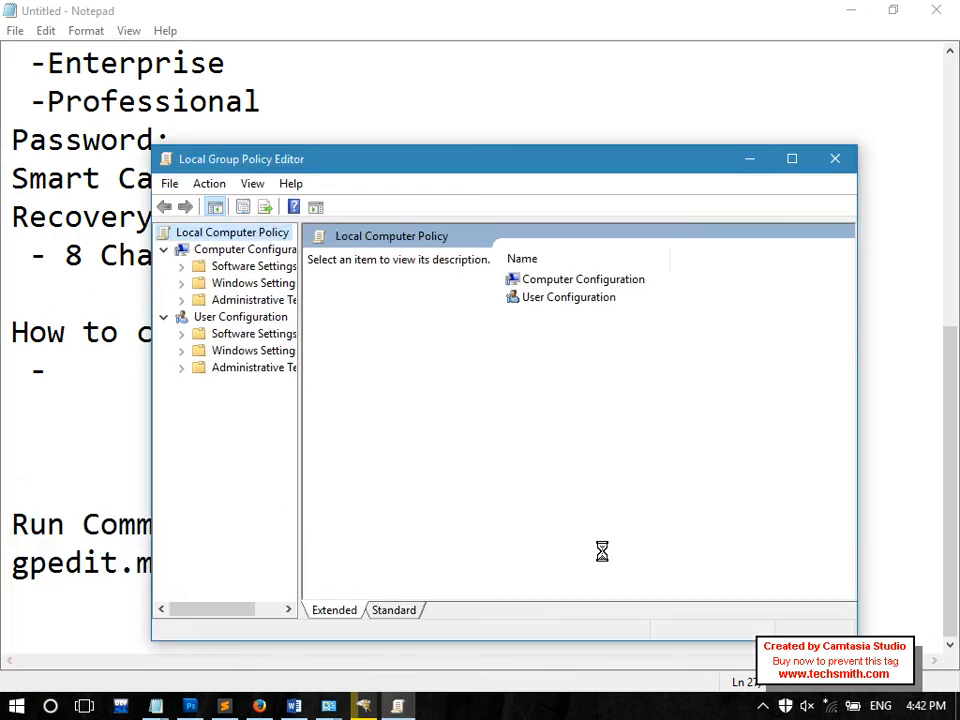
{"action": "left_click", "coordinate": [793, 160]}
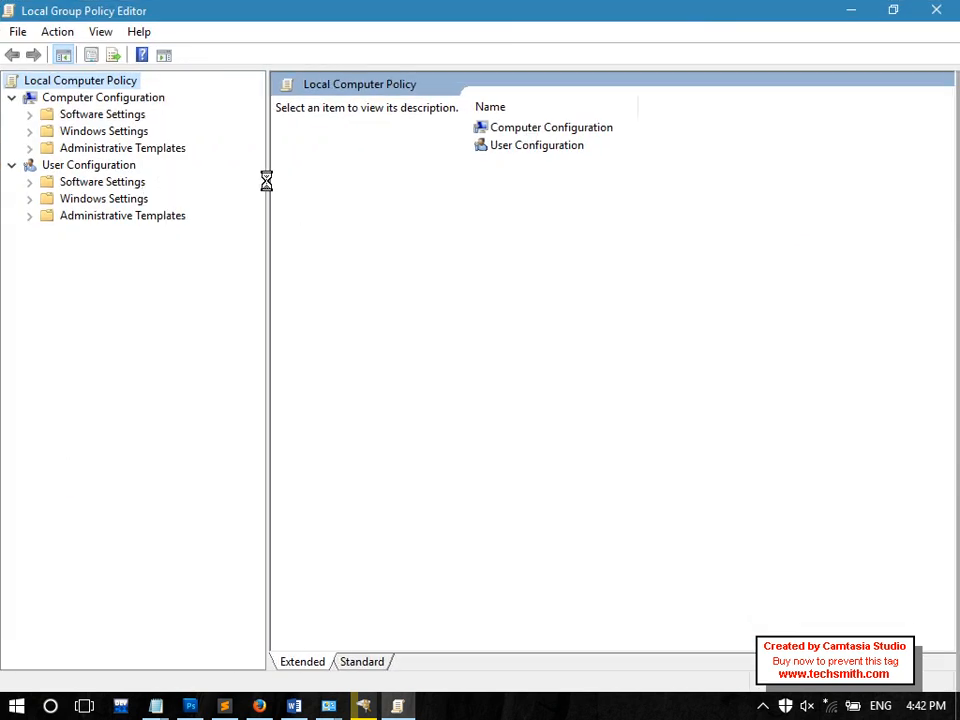
Navigate Computer Configuration > Administrative Templates > Windows Components > BitLocker Drive Encryption > Operating System Drives
{"action": "left_click", "coordinate": [169, 149]}
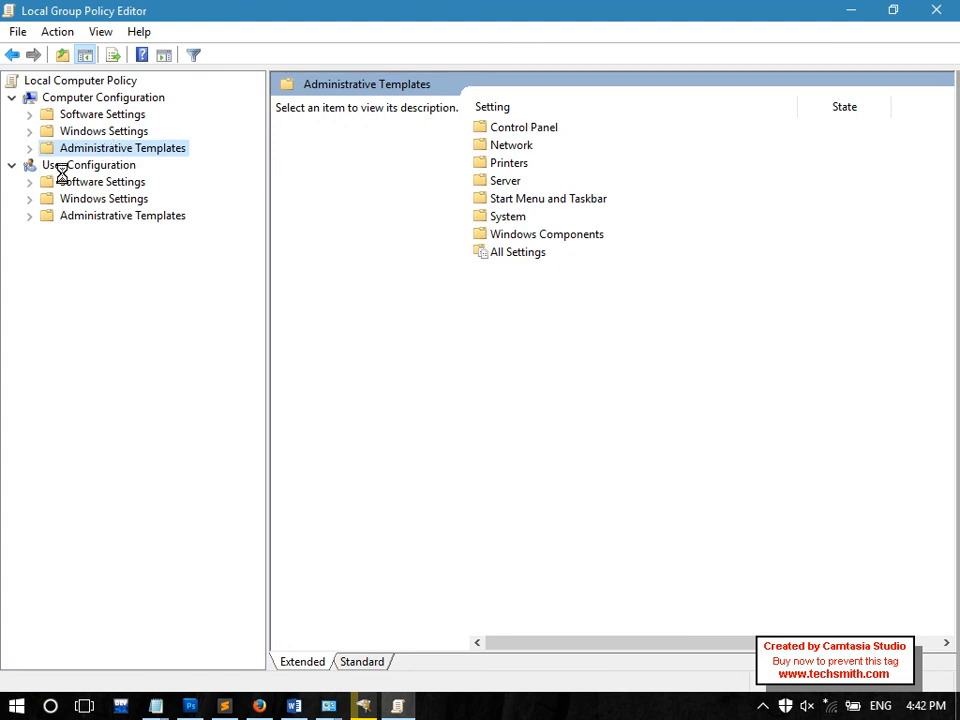
{"action": "left_click", "coordinate": [58, 166]}
{"action": "left_click", "coordinate": [84, 216]}
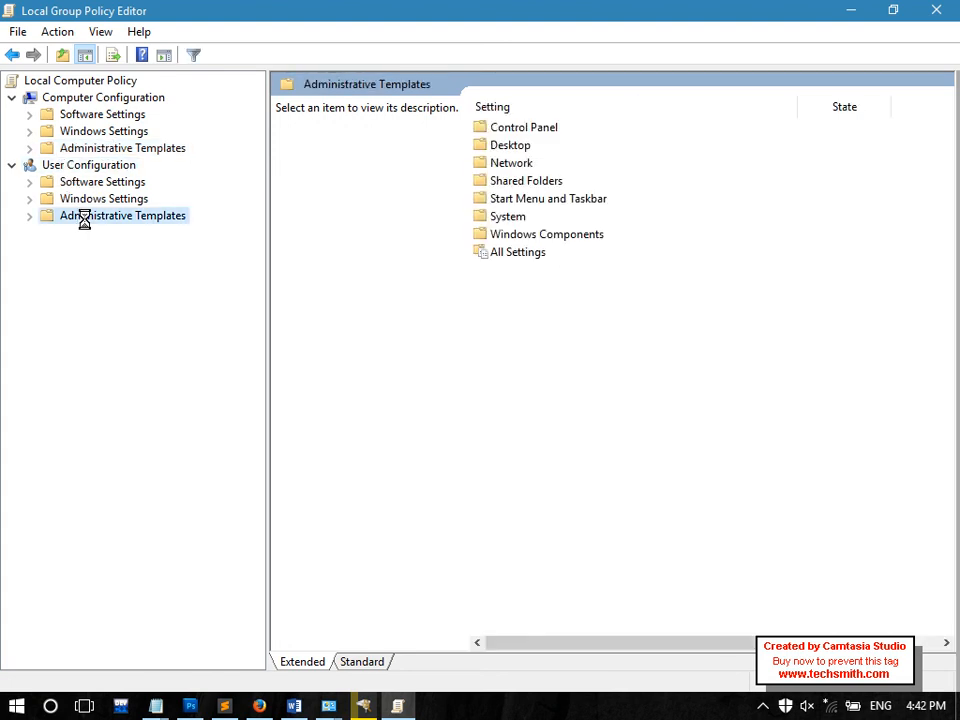
{"action": "left_click", "coordinate": [49, 97]}
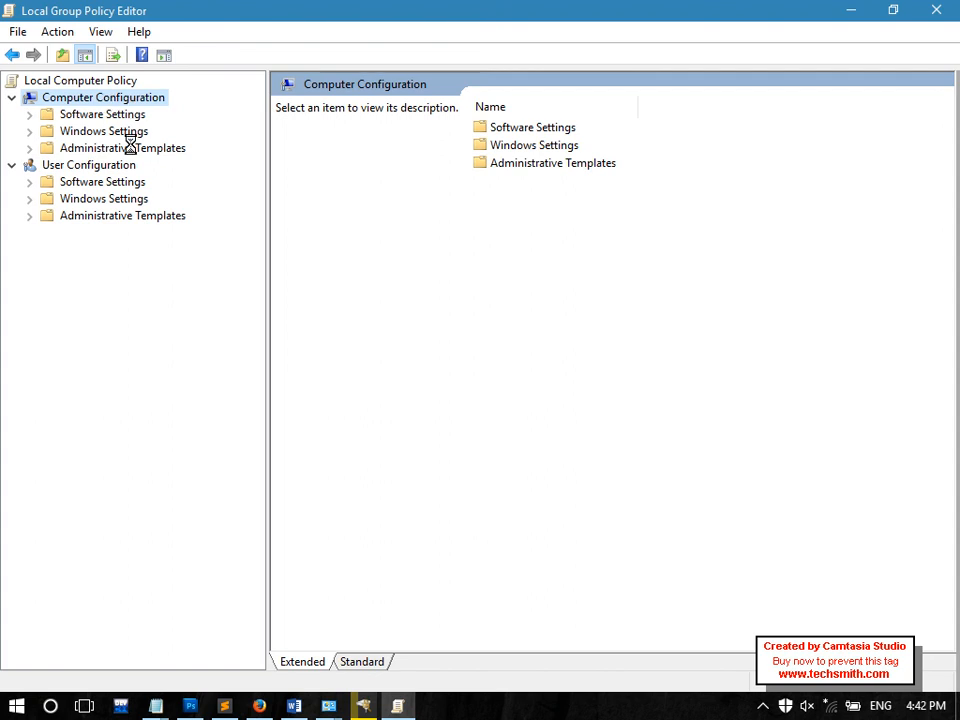
{"action": "left_click", "coordinate": [118, 147]}
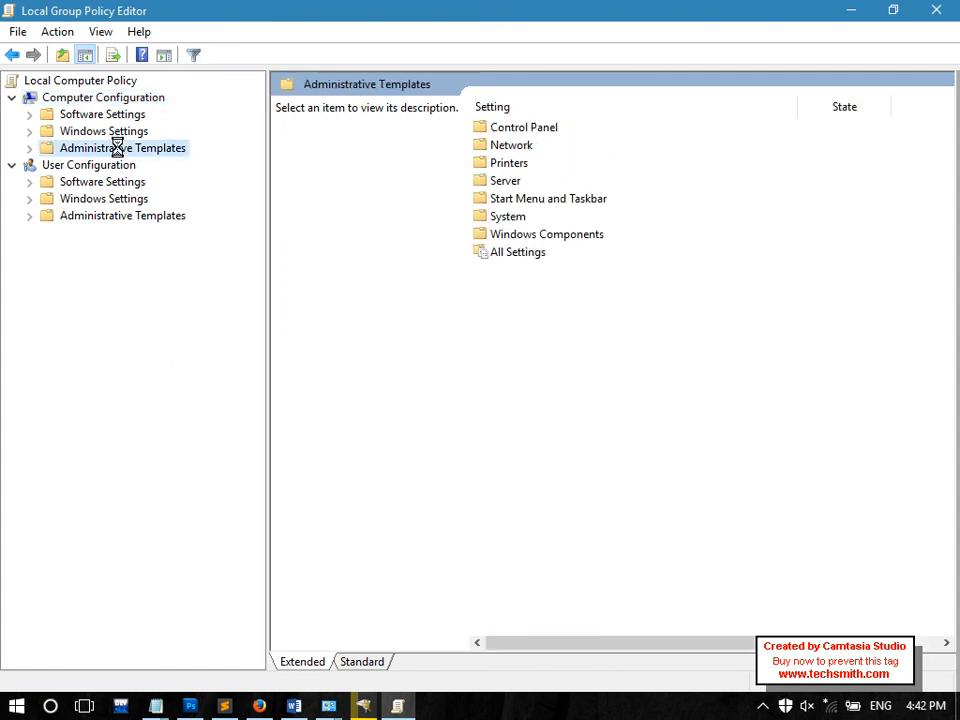
{"action": "left_click", "coordinate": [28, 149]}
{"action": "left_click", "coordinate": [119, 267]}
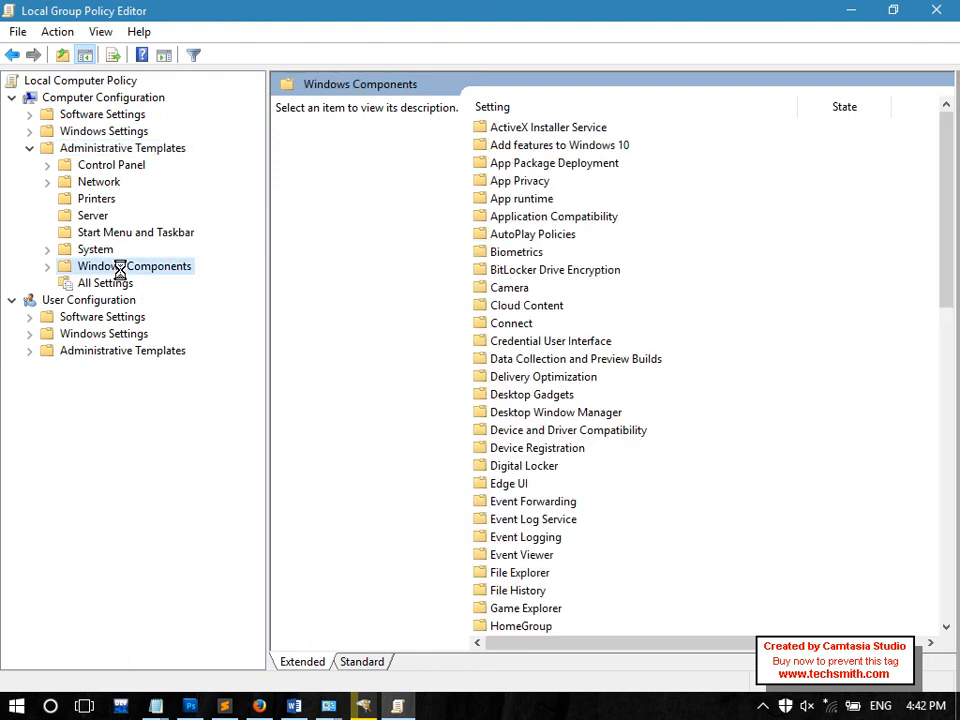
{"action": "double_click", "coordinate": [511, 270]}
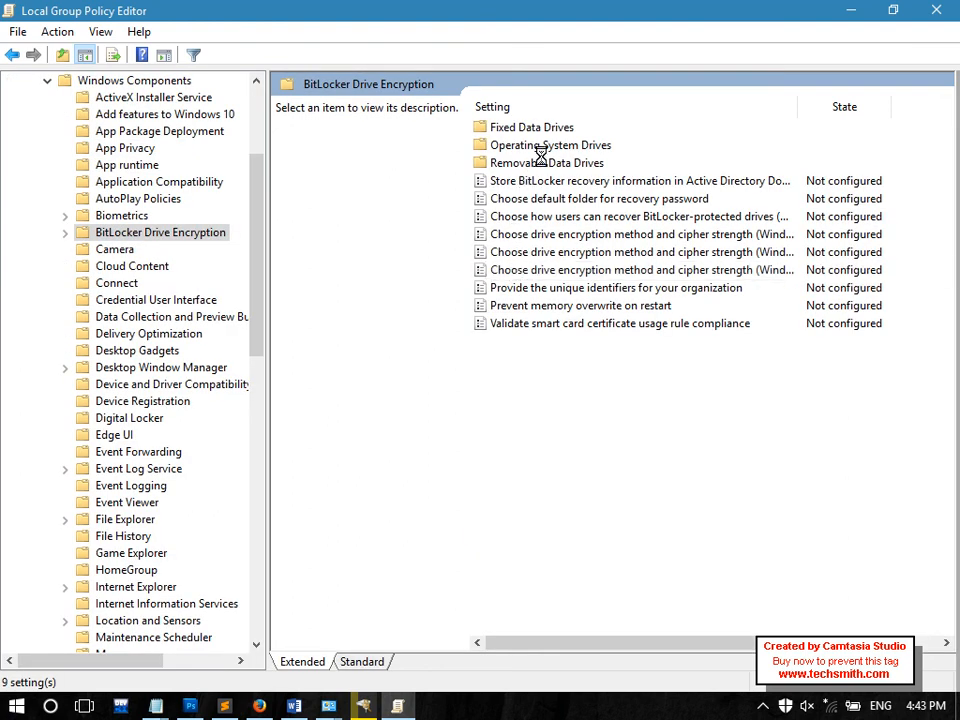
{"action": "double_click", "coordinate": [548, 145]}
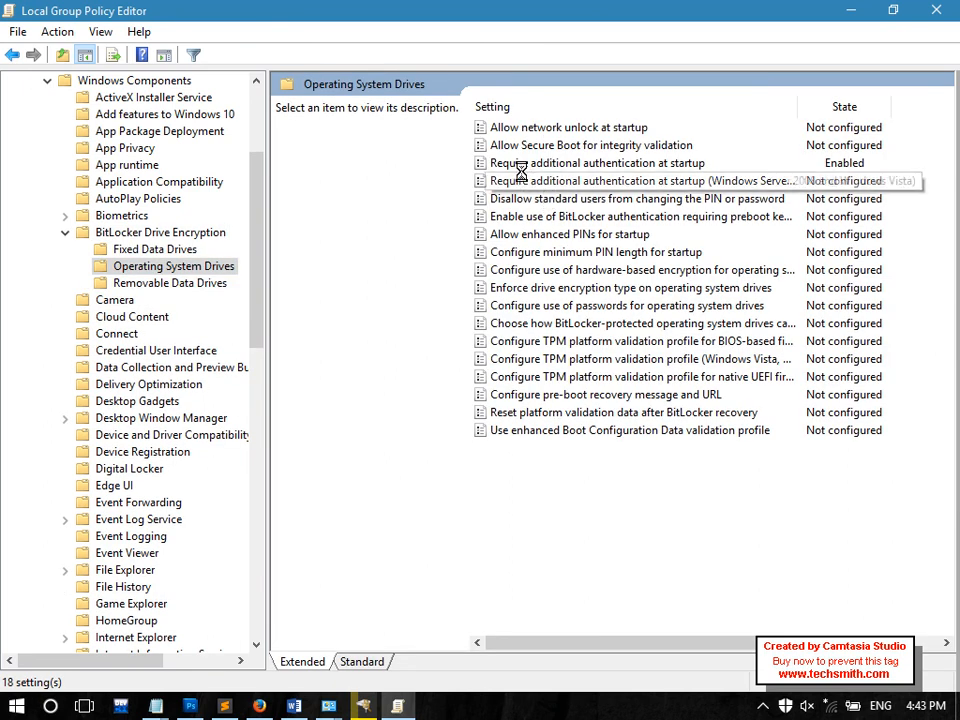
Enable 'Require additional authentication at startup' with BitLocker allowed without a compatible TPM, then return to Notepad
{"action": "left_click", "coordinate": [600, 164]}
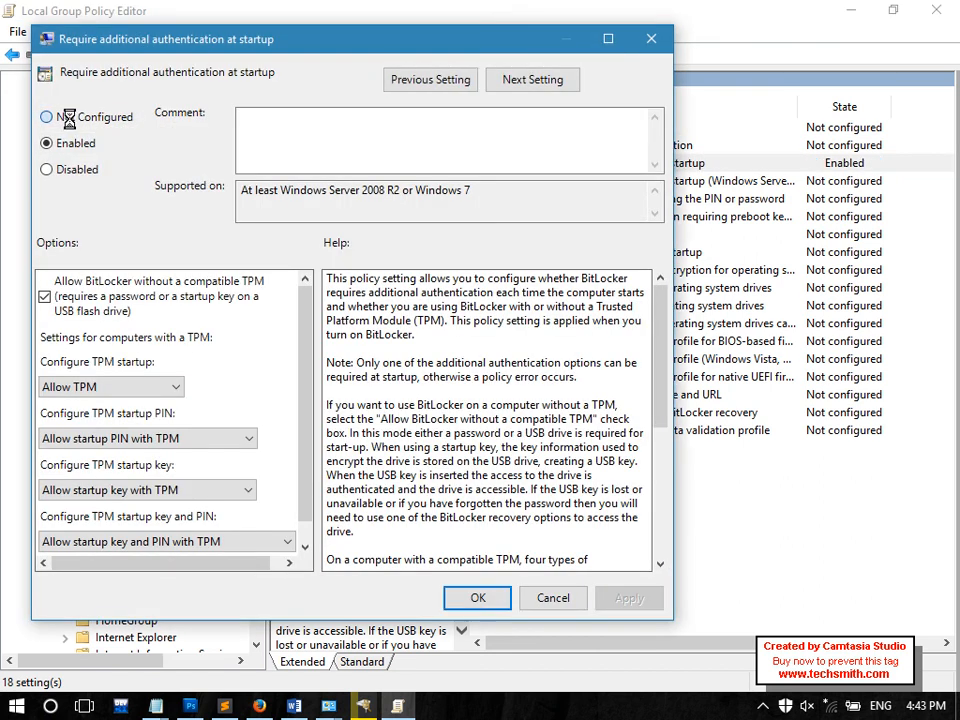
{"action": "left_click", "coordinate": [66, 117]}
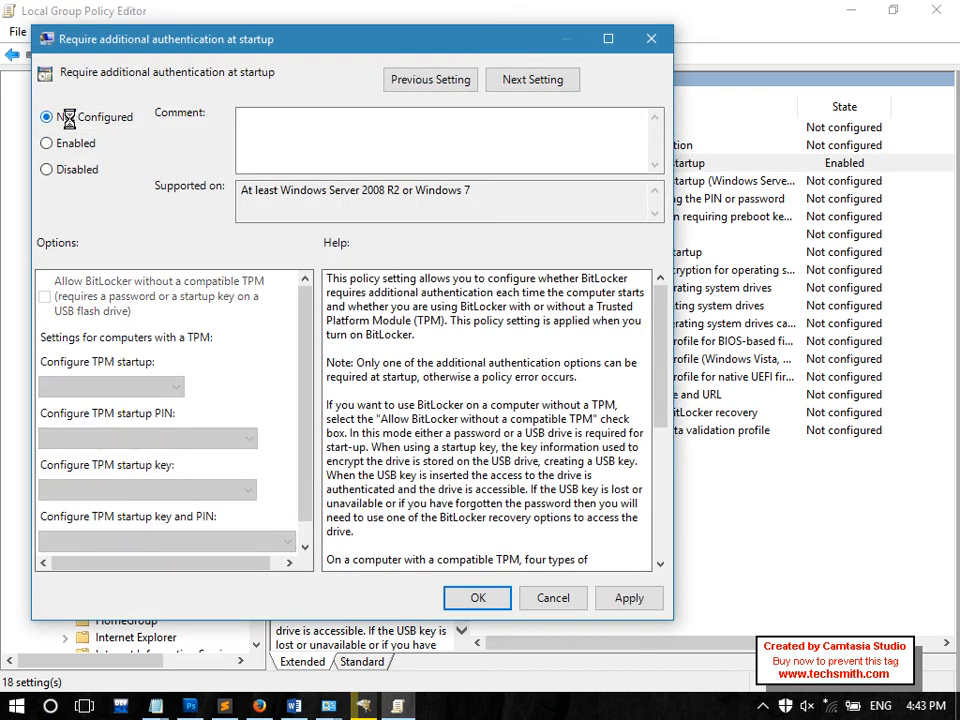
{"action": "left_click", "coordinate": [76, 142]}
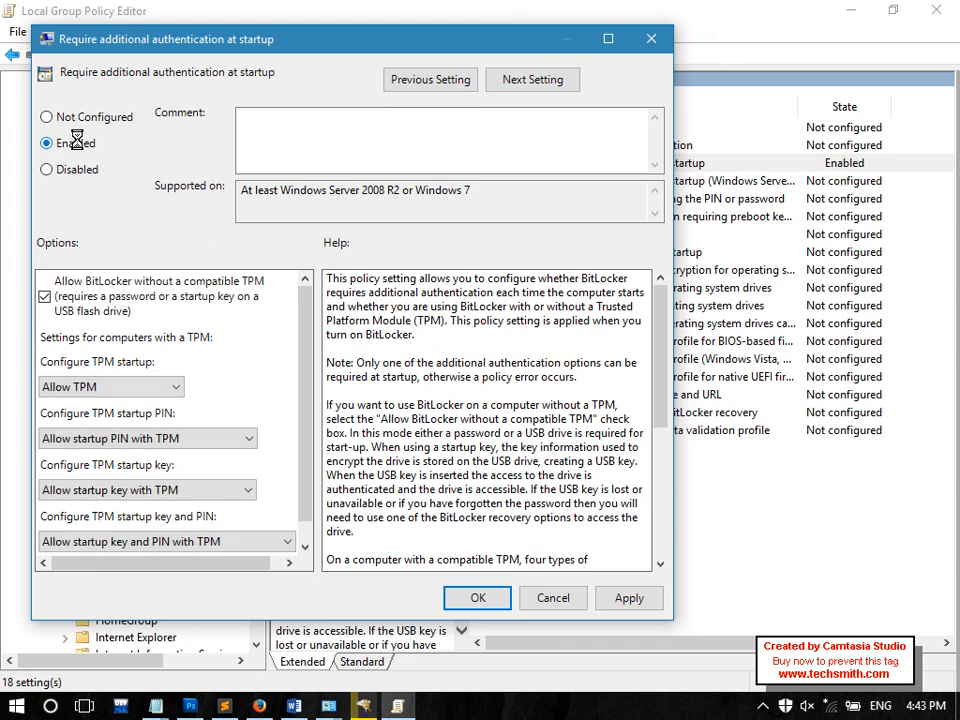
{"action": "left_click", "coordinate": [469, 597]}
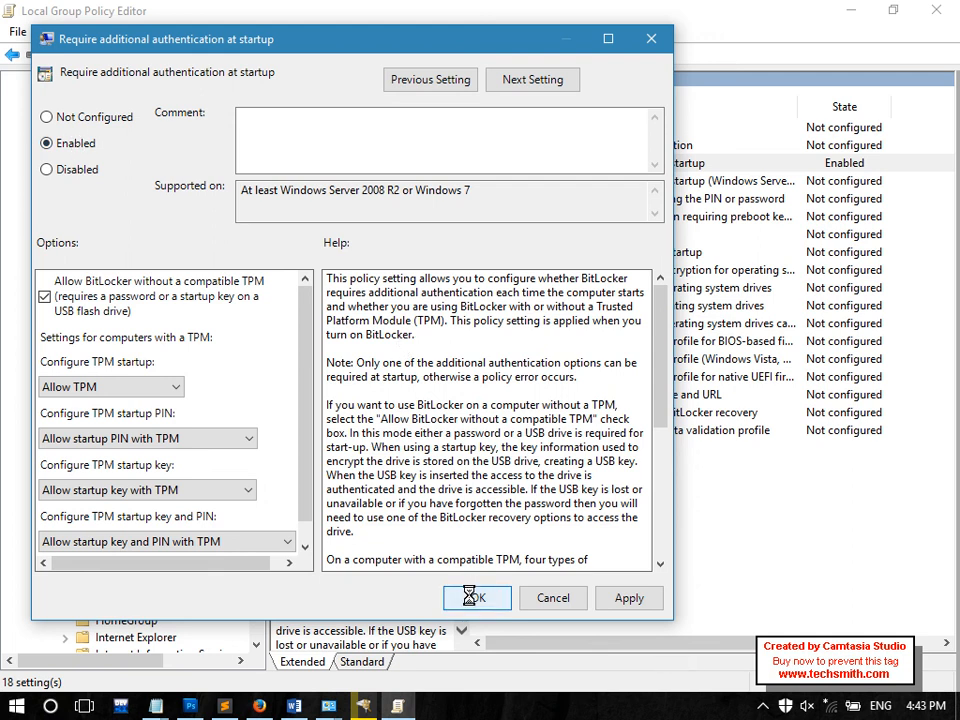
{"action": "left_click", "coordinate": [155, 706]}
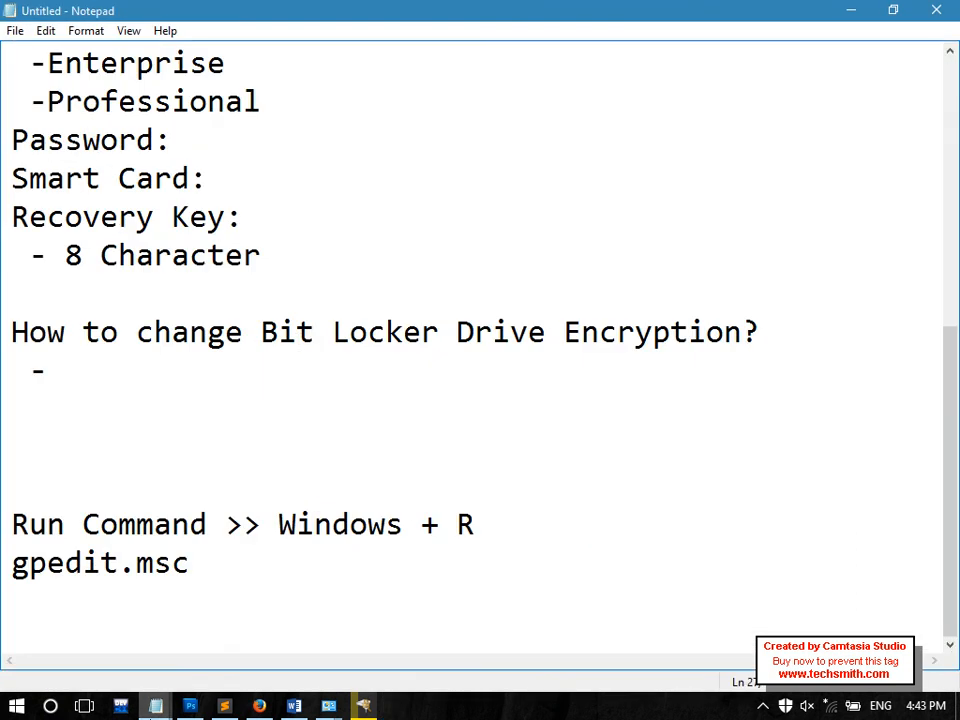
Turn on BitLocker for C: choosing password unlock, entering and confirming the password, then continue
{"action": "left_click", "coordinate": [364, 706]}
{"action": "mouse_move", "coordinate": [322, 710]}
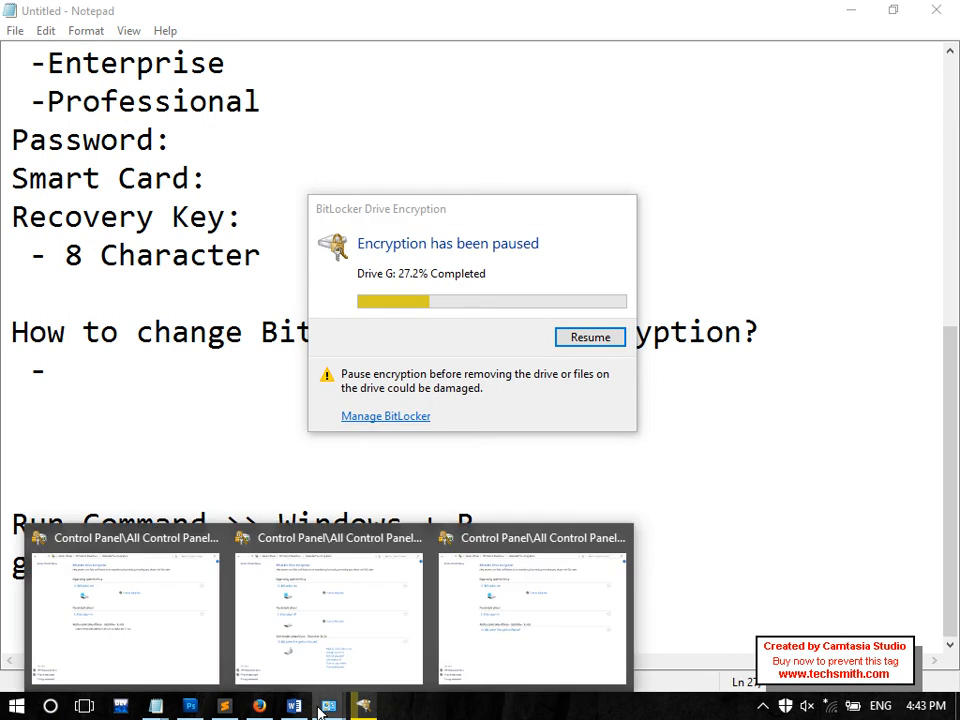
{"action": "left_click", "coordinate": [285, 643]}
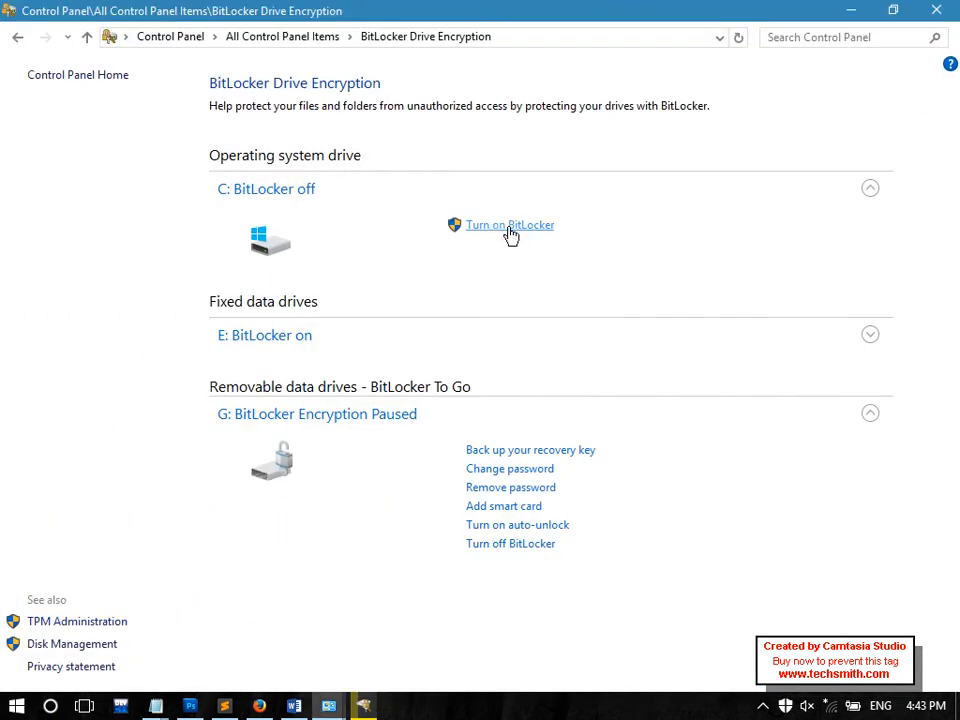
{"action": "left_click", "coordinate": [510, 226]}
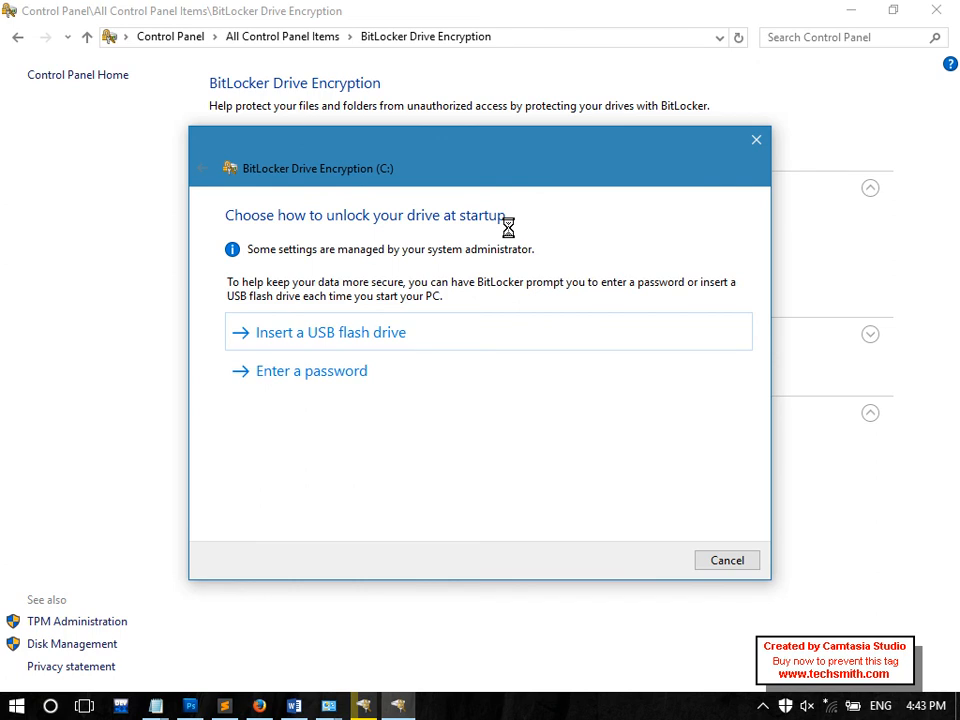
{"action": "left_click", "coordinate": [339, 374]}
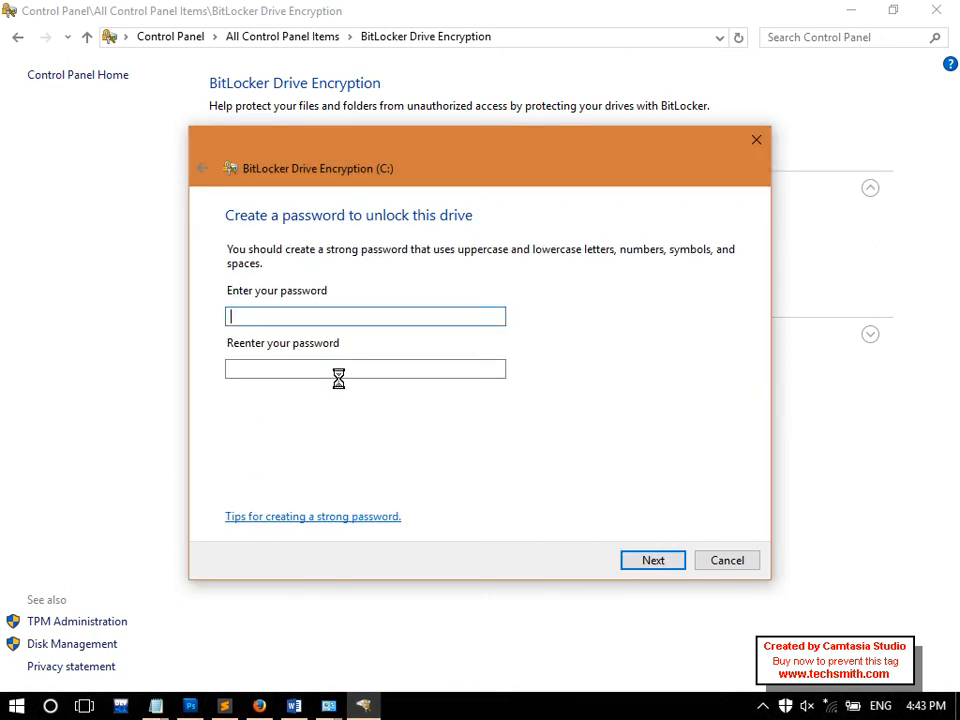
{"action": "type", "text": "••••••••••"}
{"action": "key", "text": "Tab"}
{"action": "type", "text": "••••••••••"}
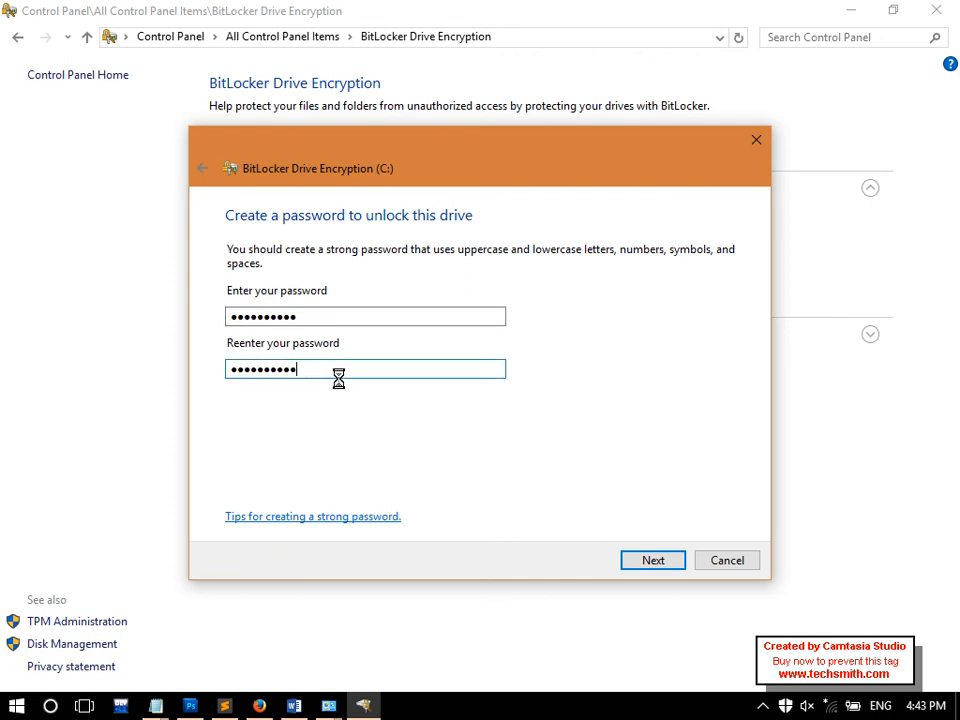
{"action": "left_click", "coordinate": [645, 558]}
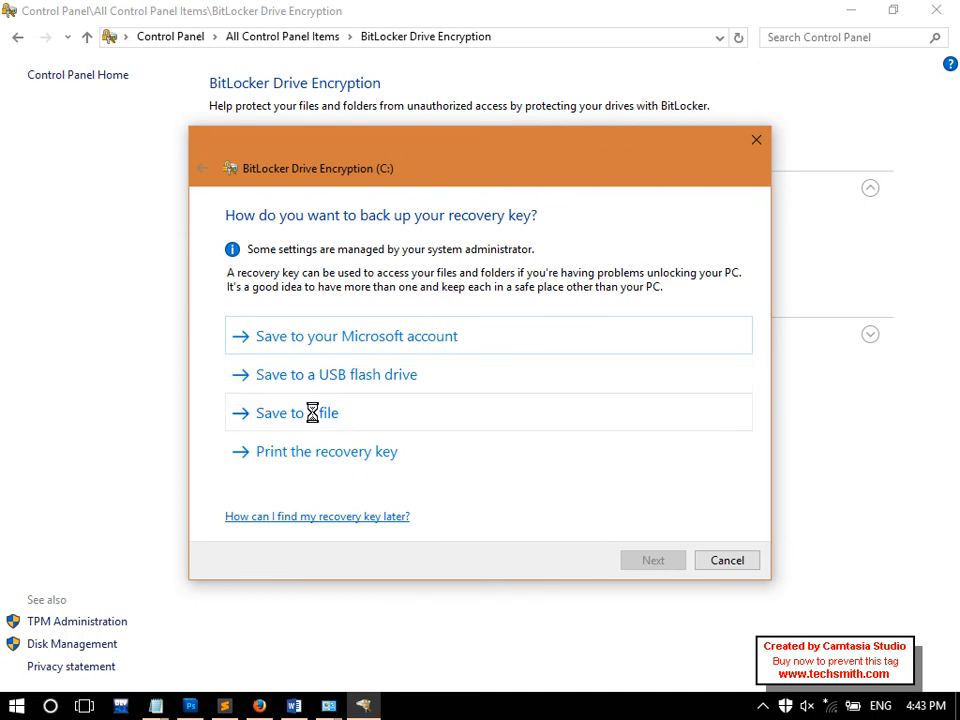
Save C:'s recovery key to a file named 'C Drive Key' on USB Drive (H:), skipping locked drive G:
{"action": "left_click", "coordinate": [312, 413]}
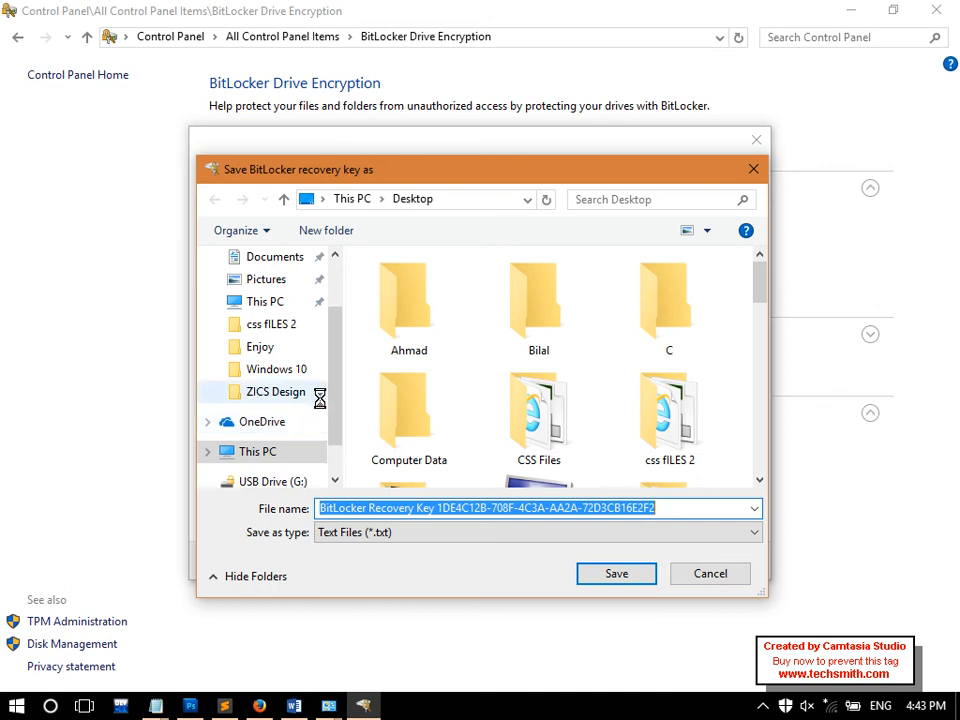
{"action": "scroll", "coordinate": [310, 450], "scroll_direction": "down", "scroll_amount": 1}
{"action": "left_click", "coordinate": [283, 437]}
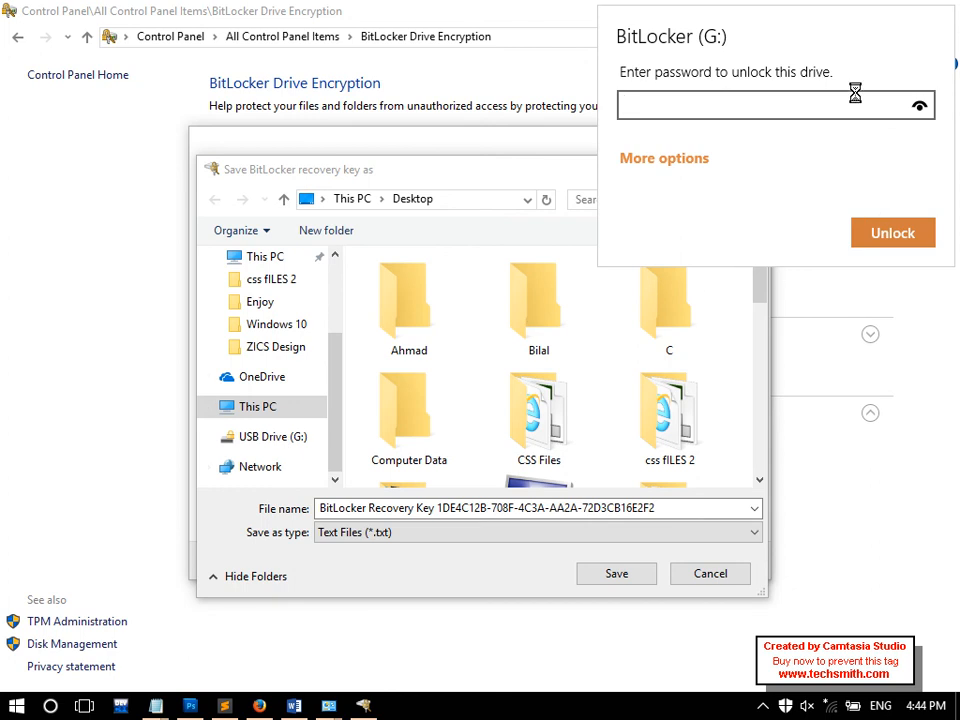
{"action": "left_click", "coordinate": [455, 562]}
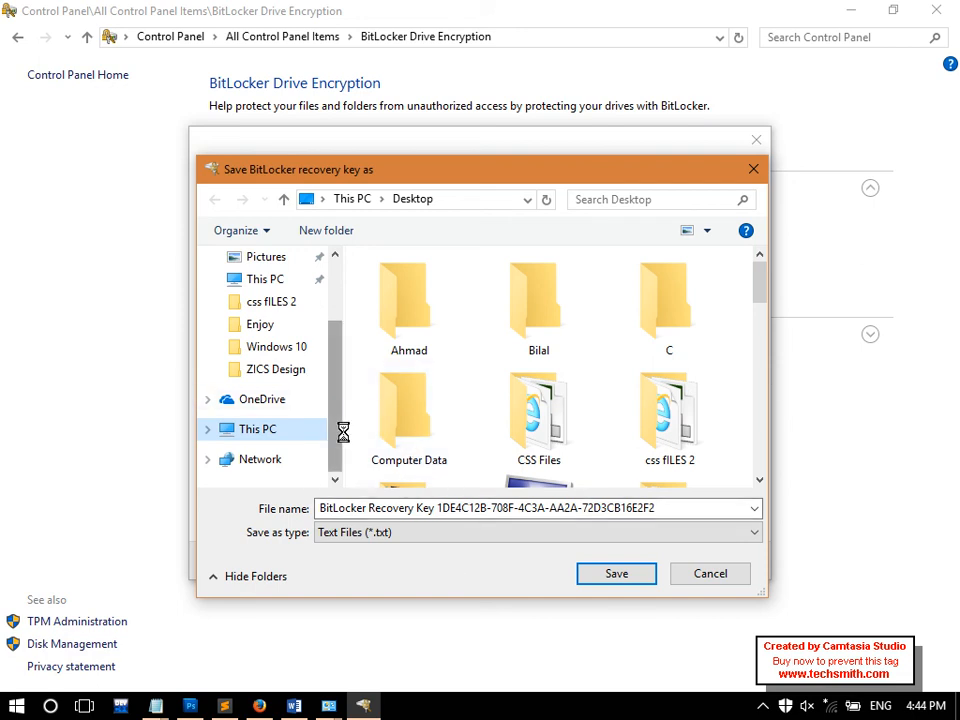
{"action": "scroll", "coordinate": [338, 444], "scroll_direction": "down", "scroll_amount": 1}
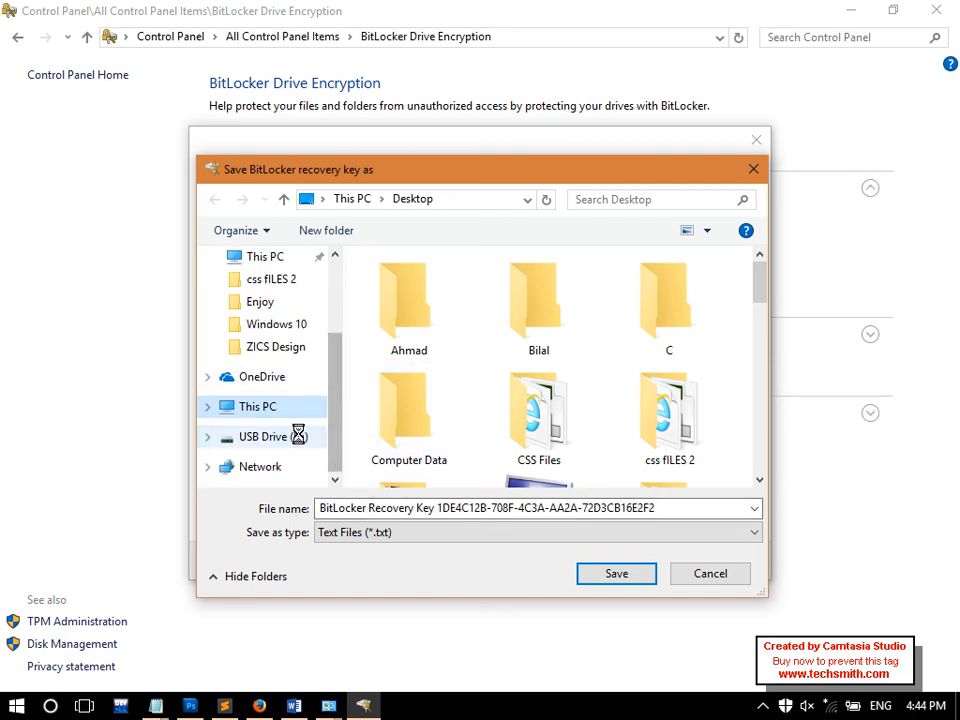
{"action": "left_click", "coordinate": [298, 436]}
{"action": "left_click", "coordinate": [505, 512]}
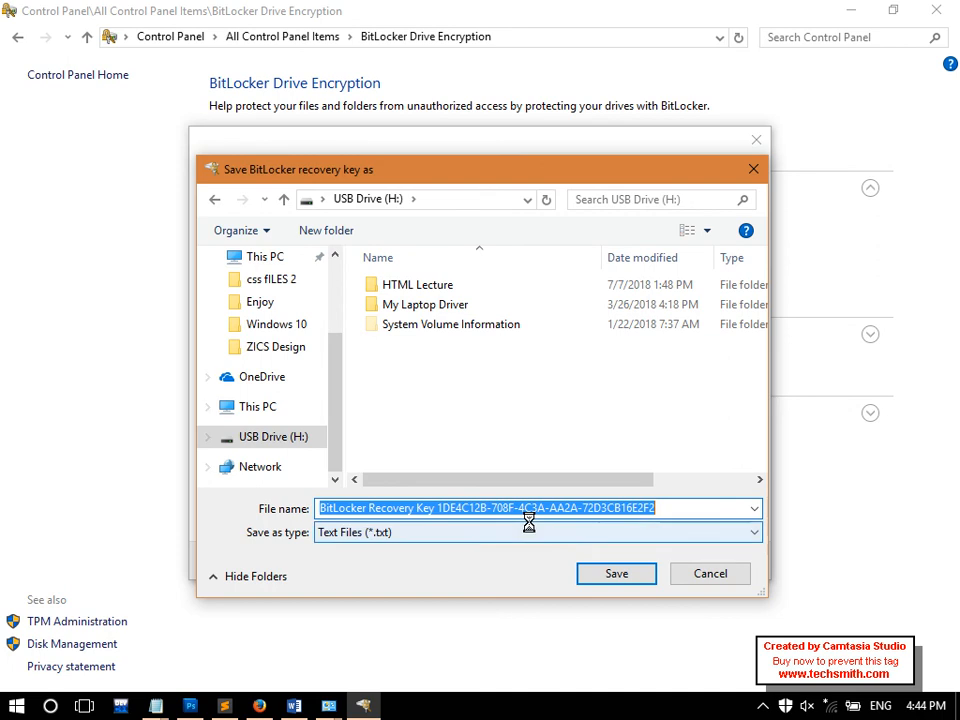
{"action": "type", "text": "C Drive LK"}
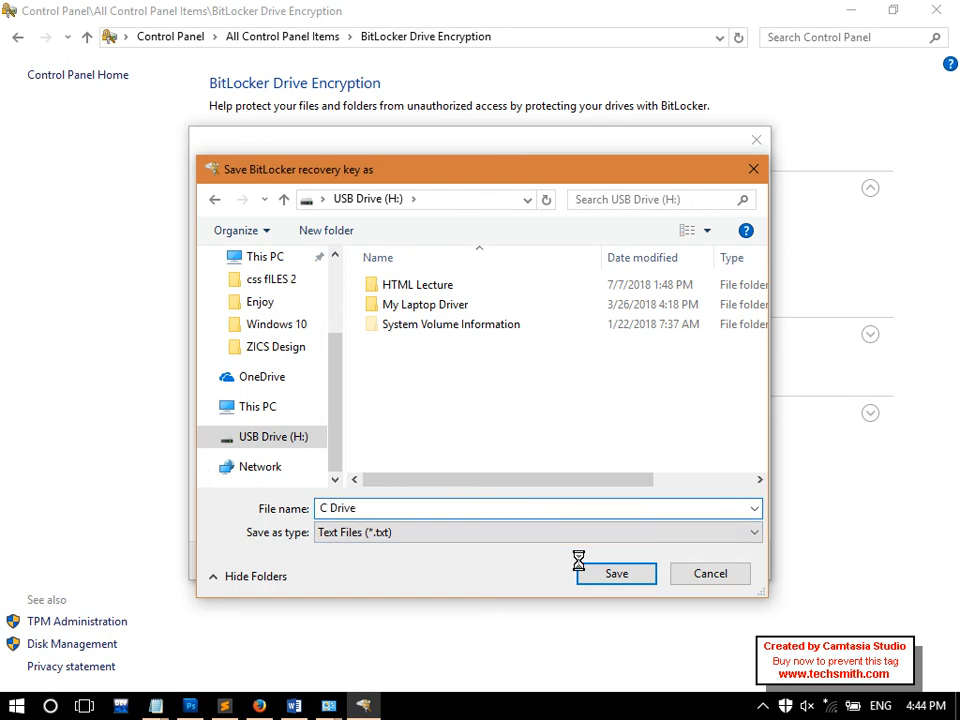
{"action": "key", "text": "BackSpace"}
{"action": "key", "text": "BackSpace"}
{"action": "type", "text": "Key"}
{"action": "left_click", "coordinate": [578, 562]}
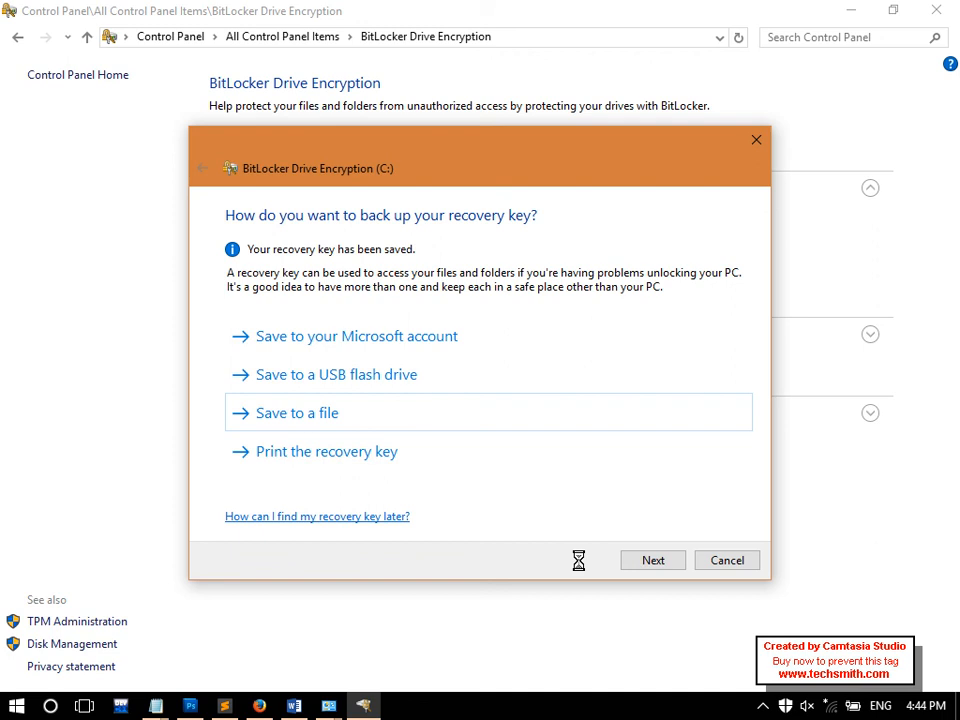
Advance through the remaining wizard pages, start encrypting C:, and switch back to the Notepad notes
{"action": "left_click", "coordinate": [653, 561]}
{"action": "left_click", "coordinate": [653, 561]}
{"action": "left_click", "coordinate": [653, 560]}
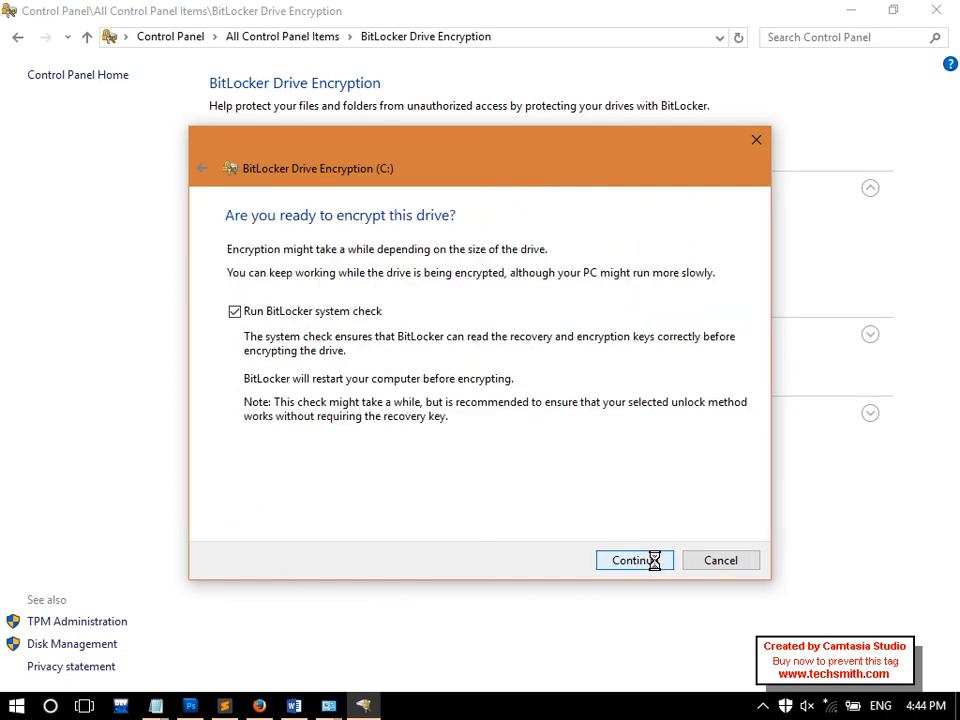
{"action": "left_click", "coordinate": [655, 563]}
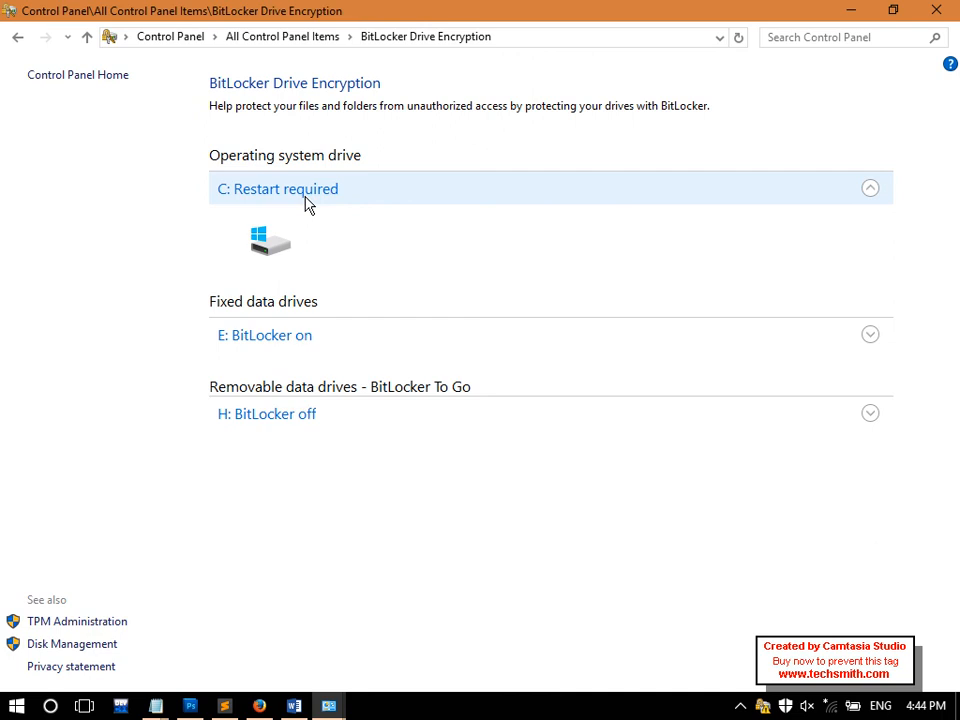
{"action": "key", "text": "alt+Tab"}
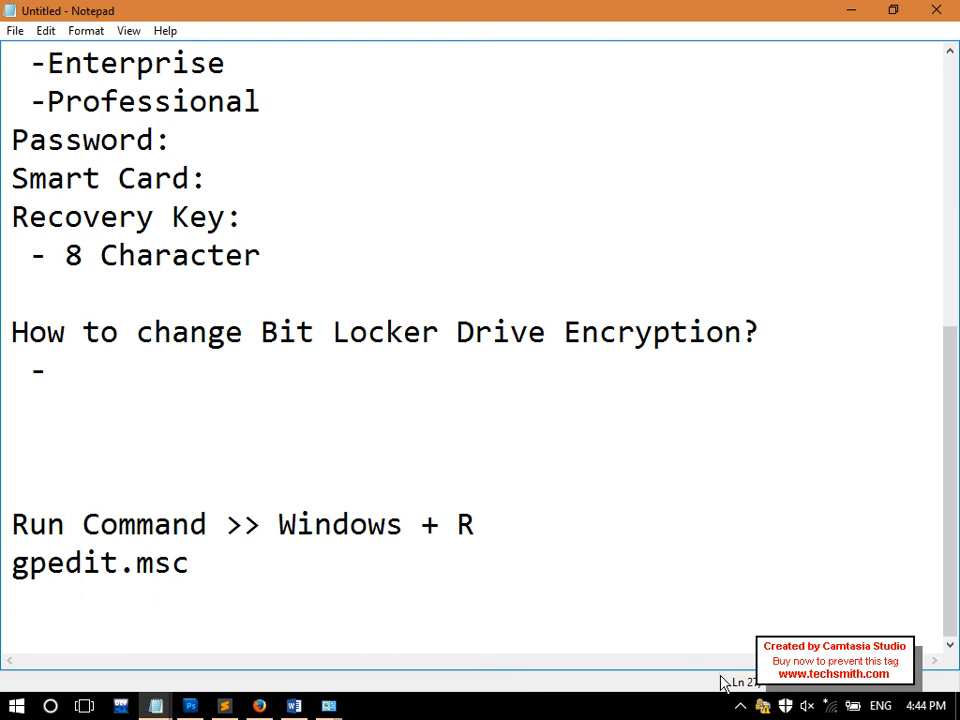
{"action": "left_click", "coordinate": [740, 706]}
{"action": "left_click", "coordinate": [800, 598]}
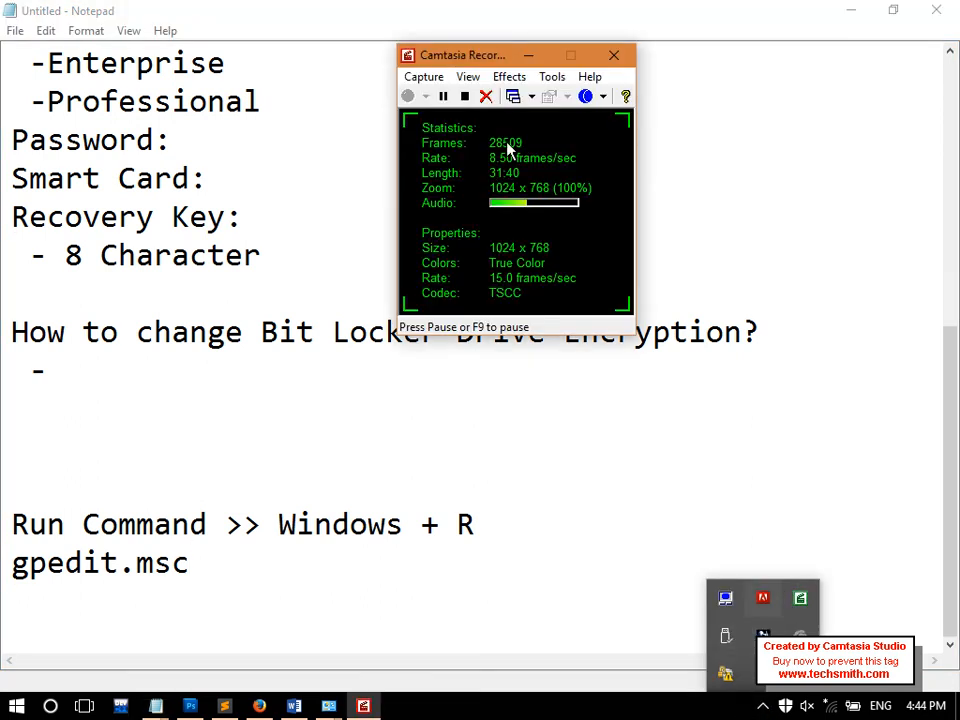